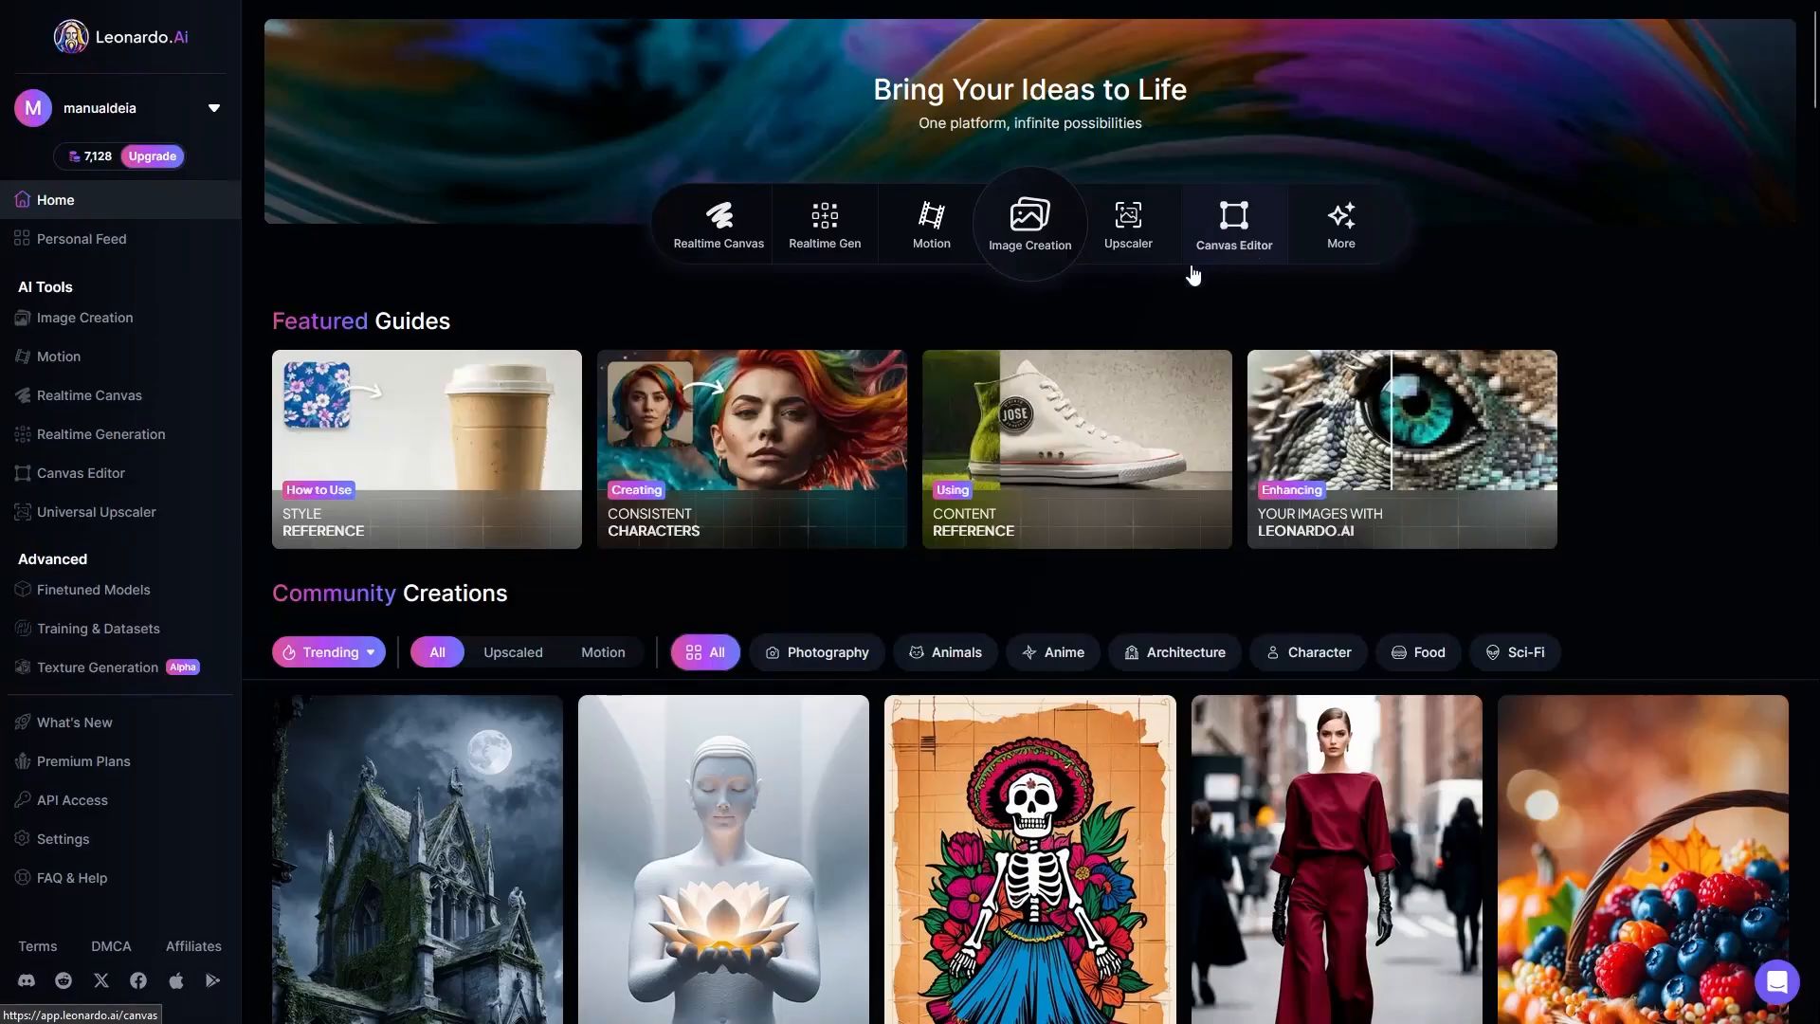
# Step: Open the Canvas Editor and zoom its empty canvas out to 25%
pyautogui.click(108, 479)
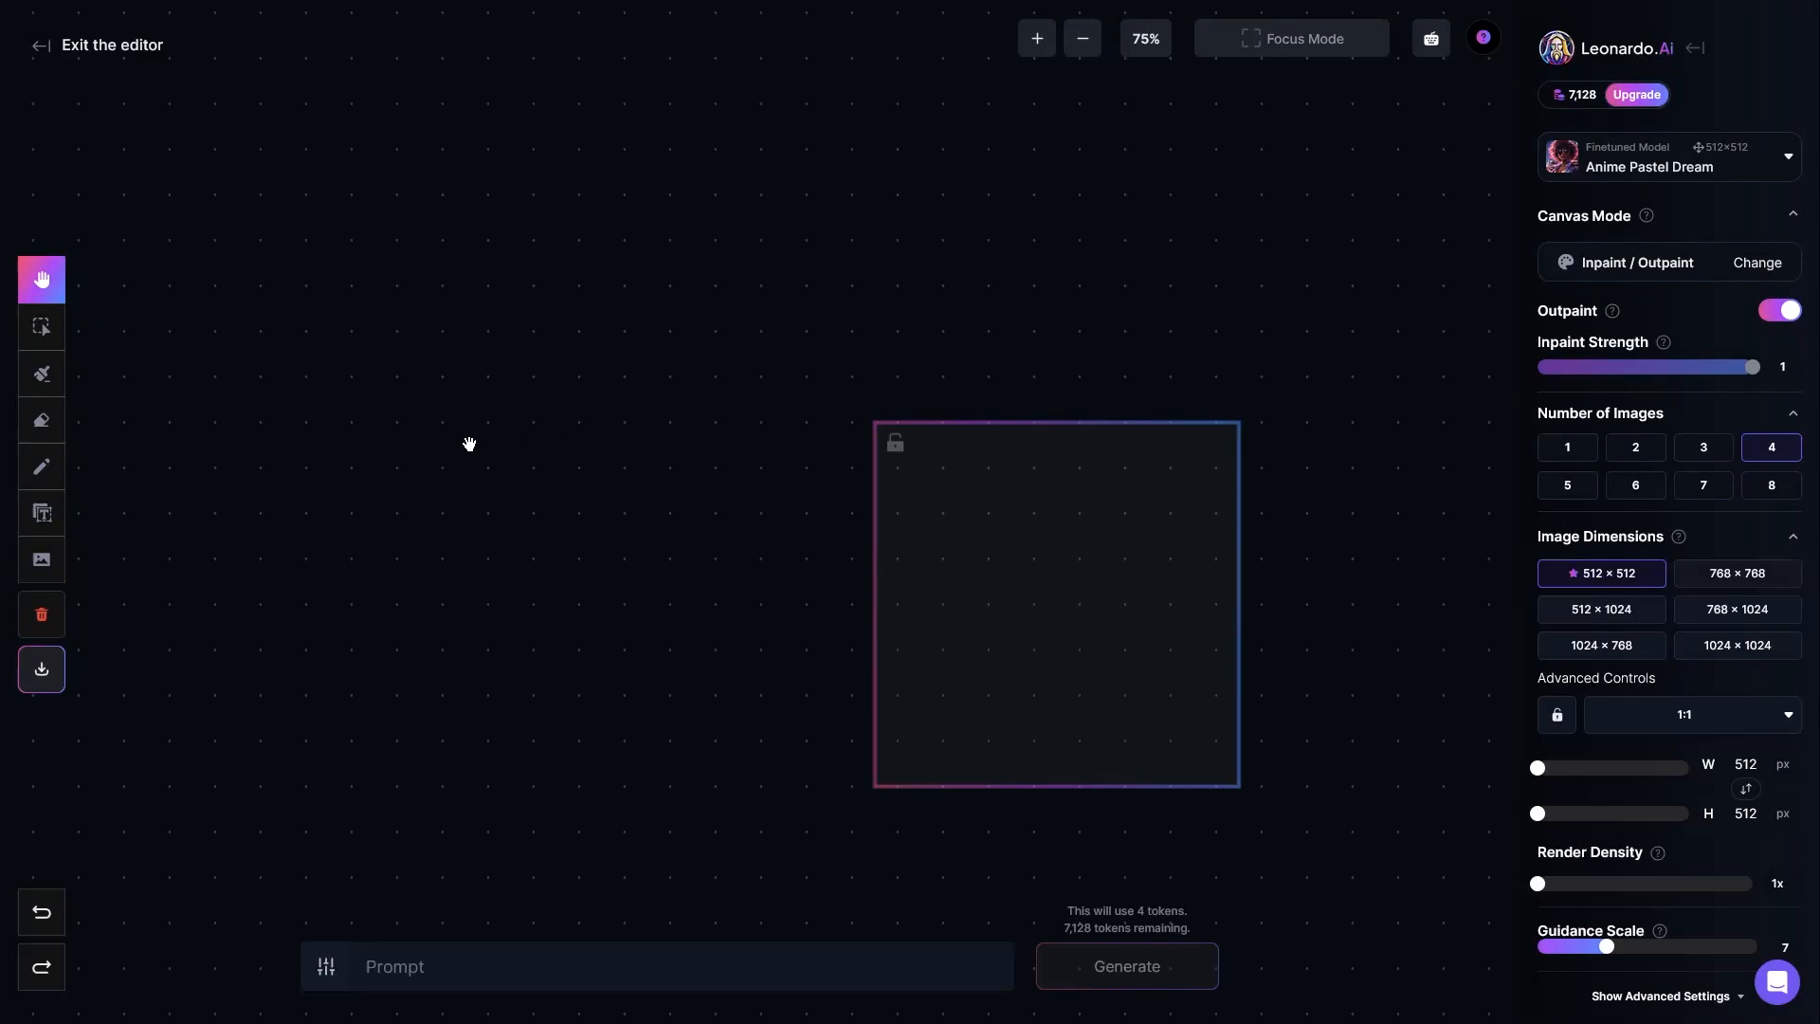
pyautogui.moveTo(1039, 584); pyautogui.dragTo(780, 471)
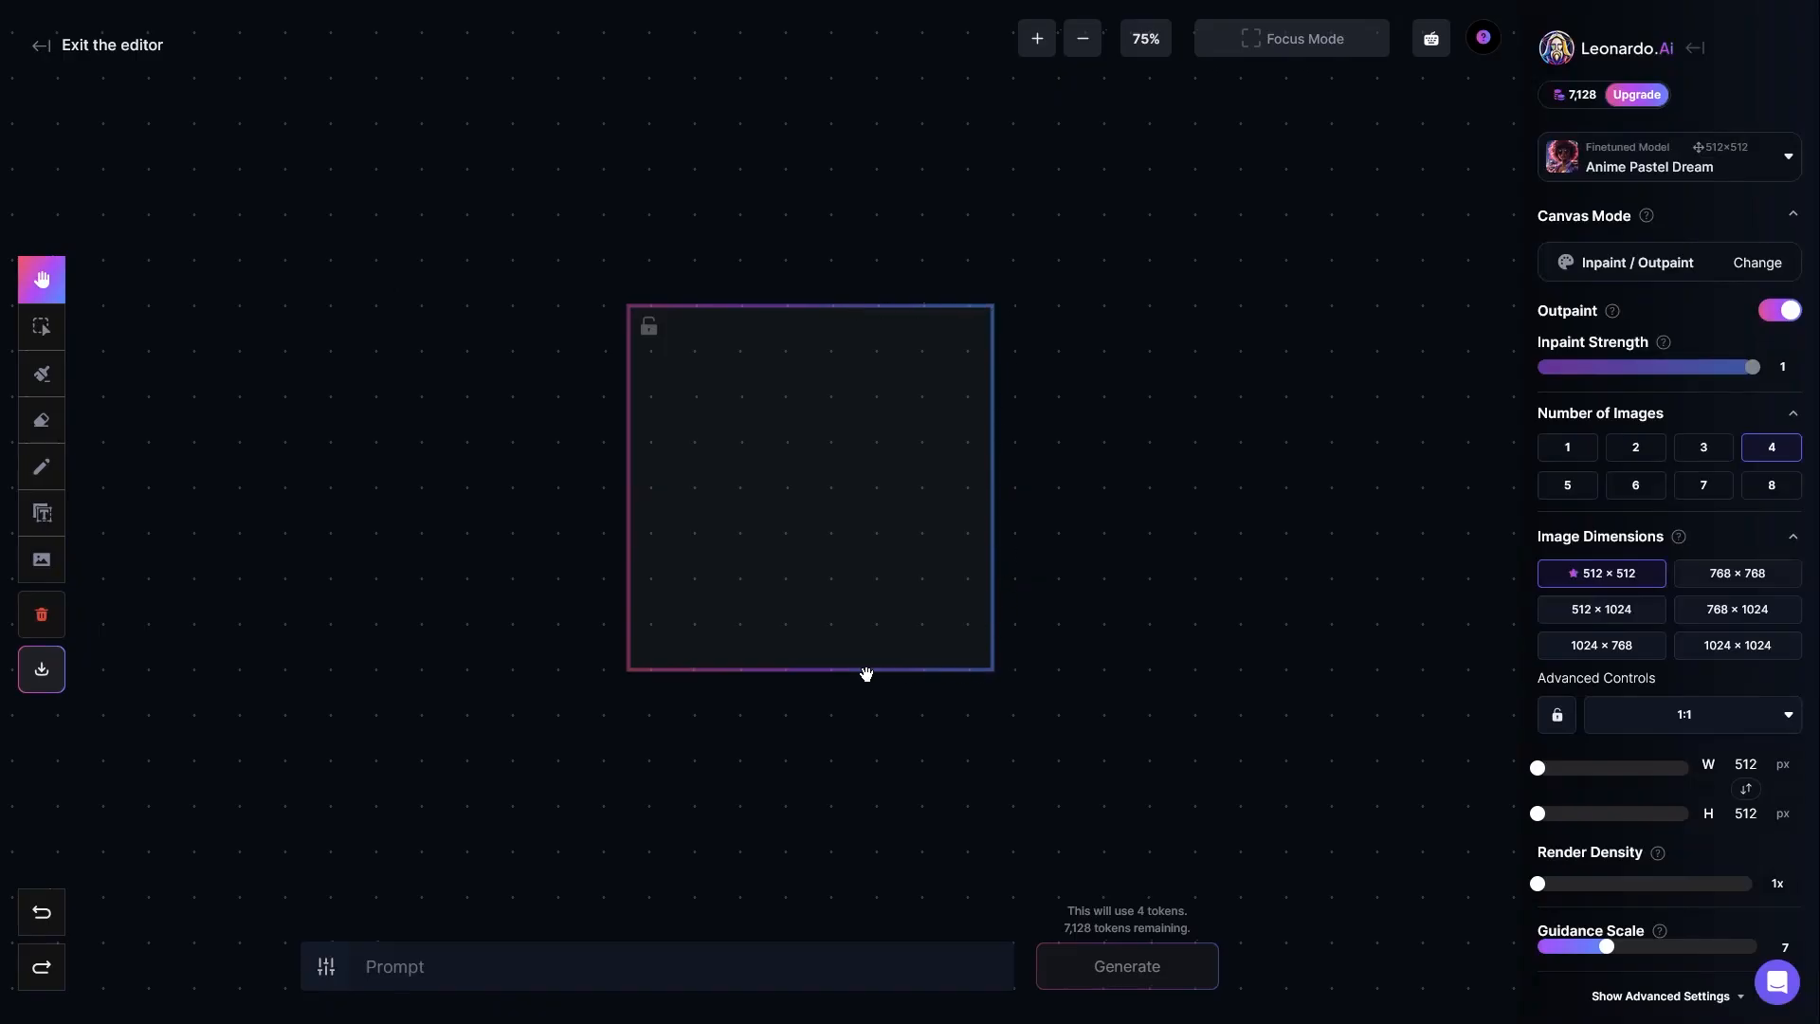
pyautogui.click(1147, 40)
pyautogui.click(1145, 87)
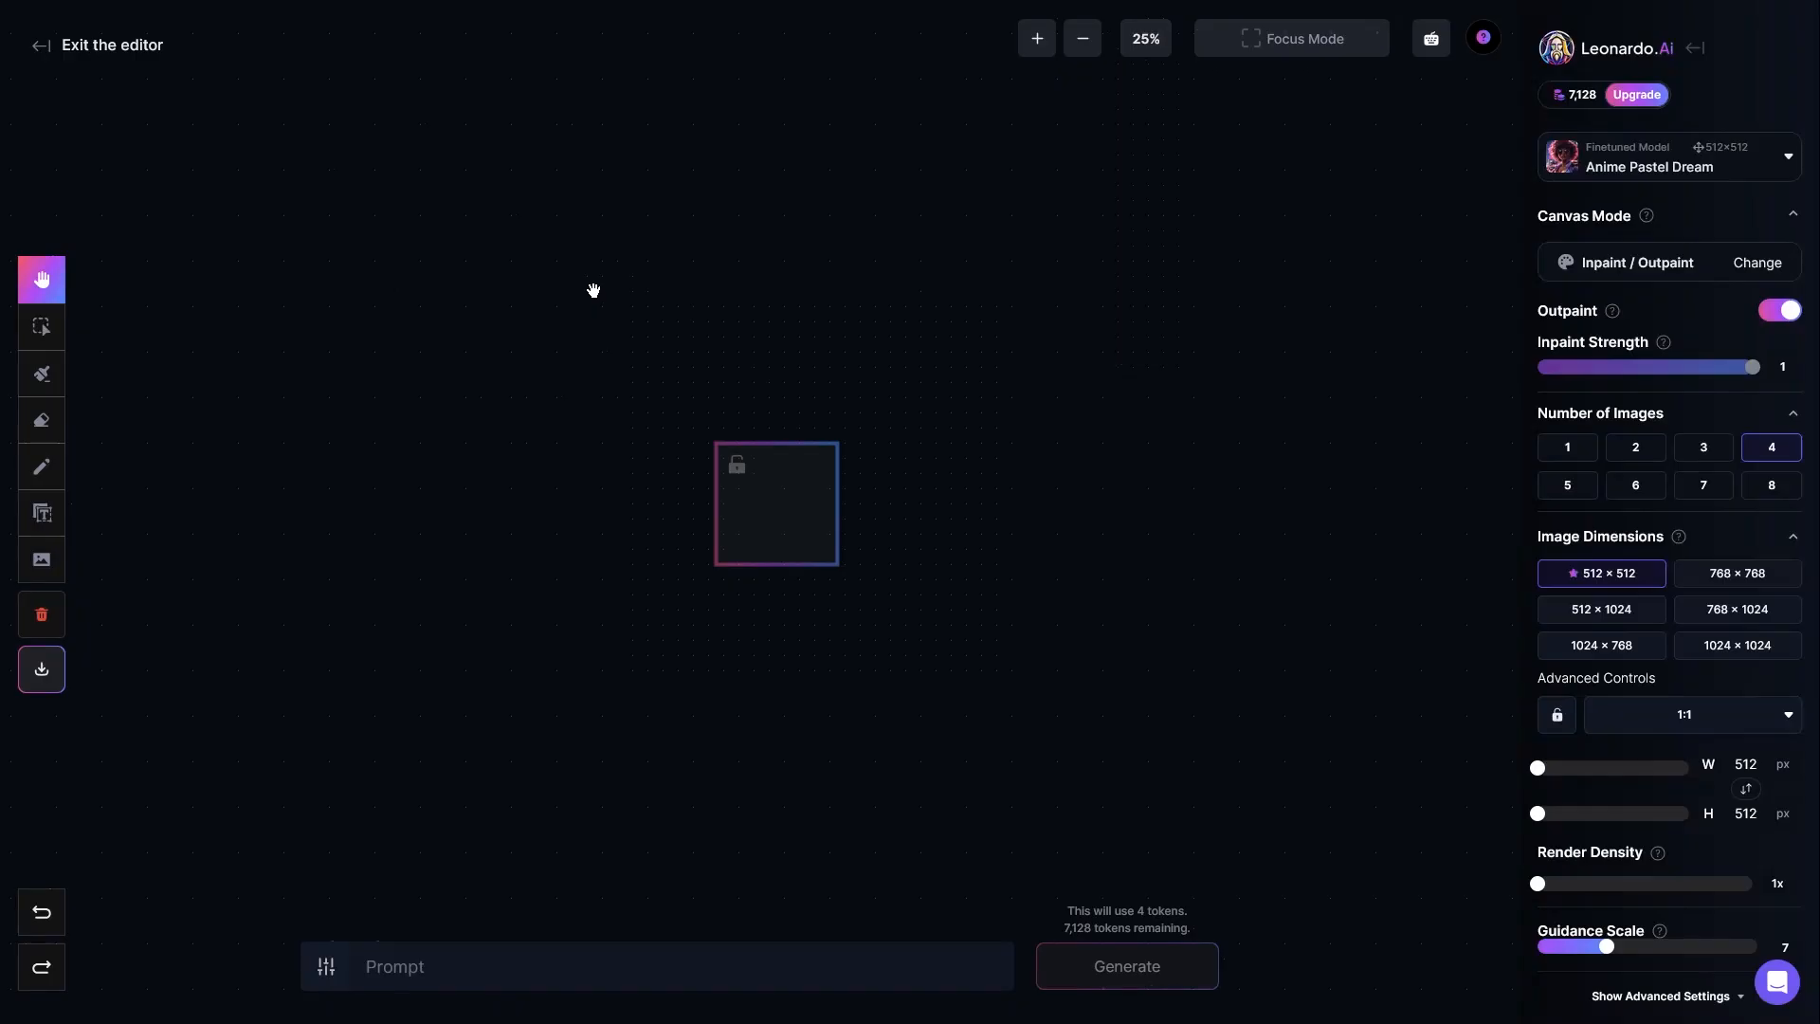
pyautogui.moveTo(411, 313); pyautogui.dragTo(603, 407)
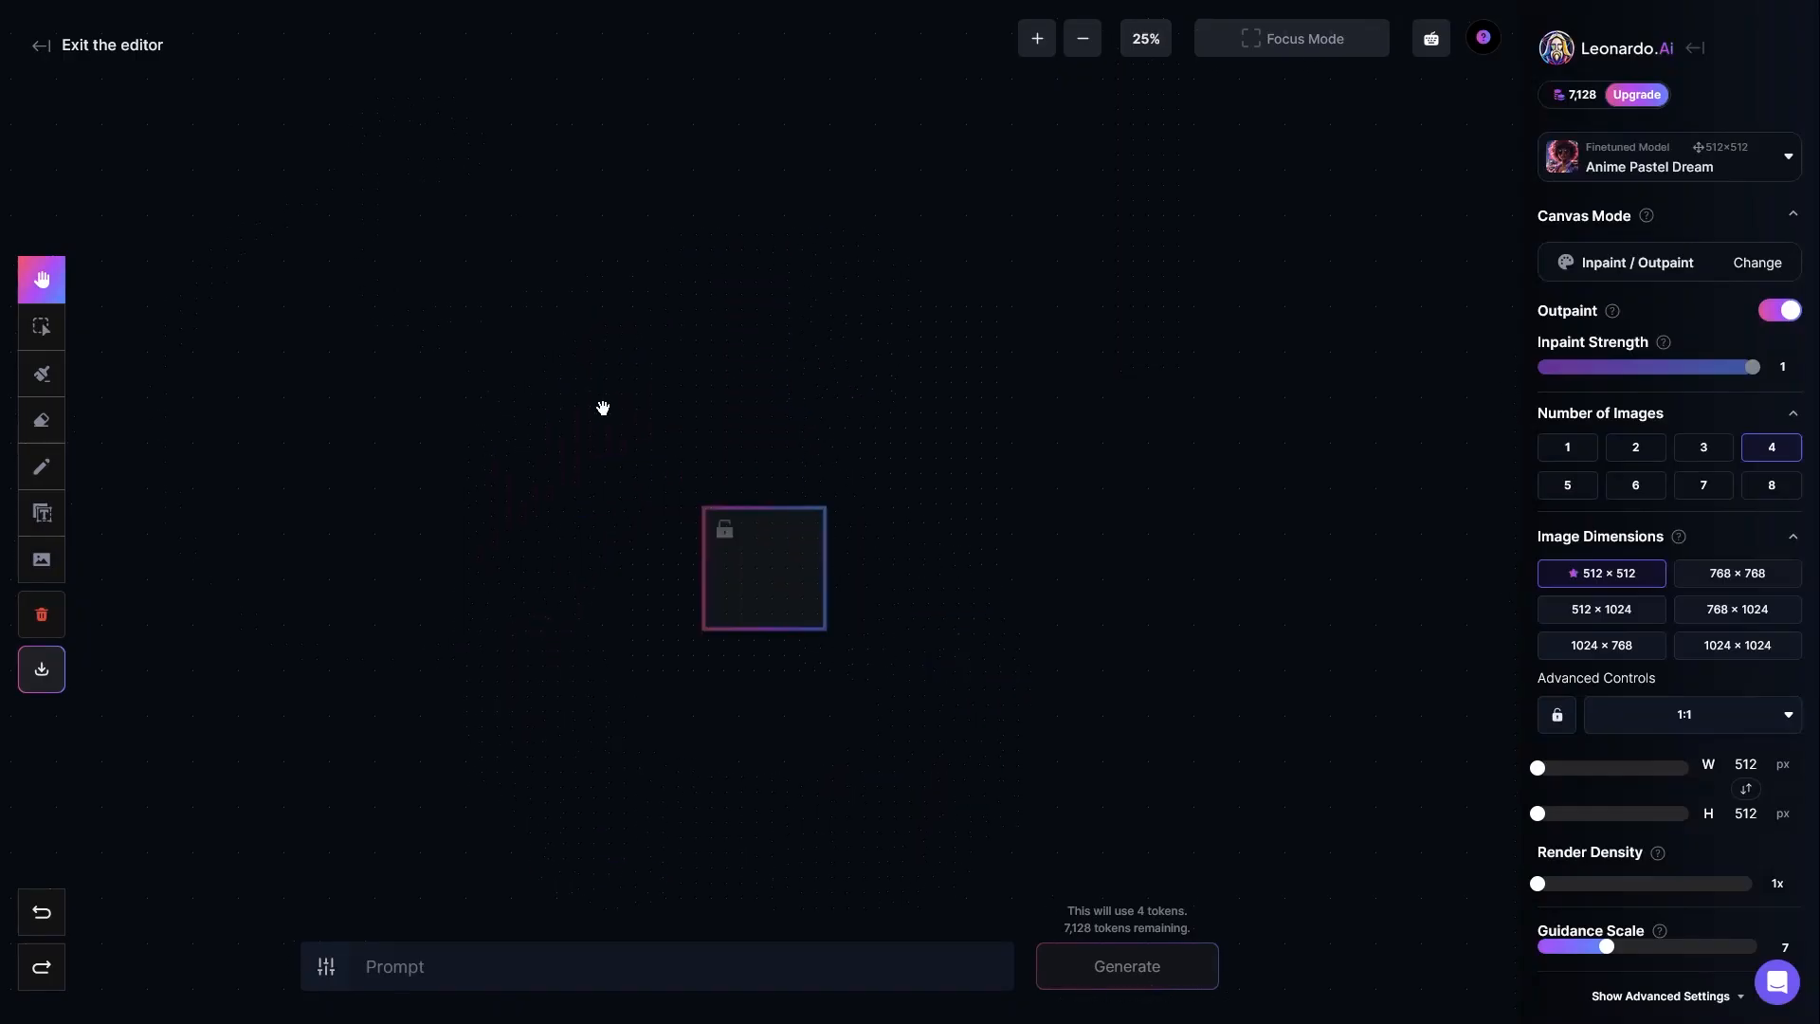
# Step: Examine the empty generation frame at 100% and 75% zoom, returning to 100% with the frame near the canvas center
pyautogui.click(1147, 39)
pyautogui.click(1145, 237)
pyautogui.moveTo(812, 624); pyautogui.dragTo(722, 408)
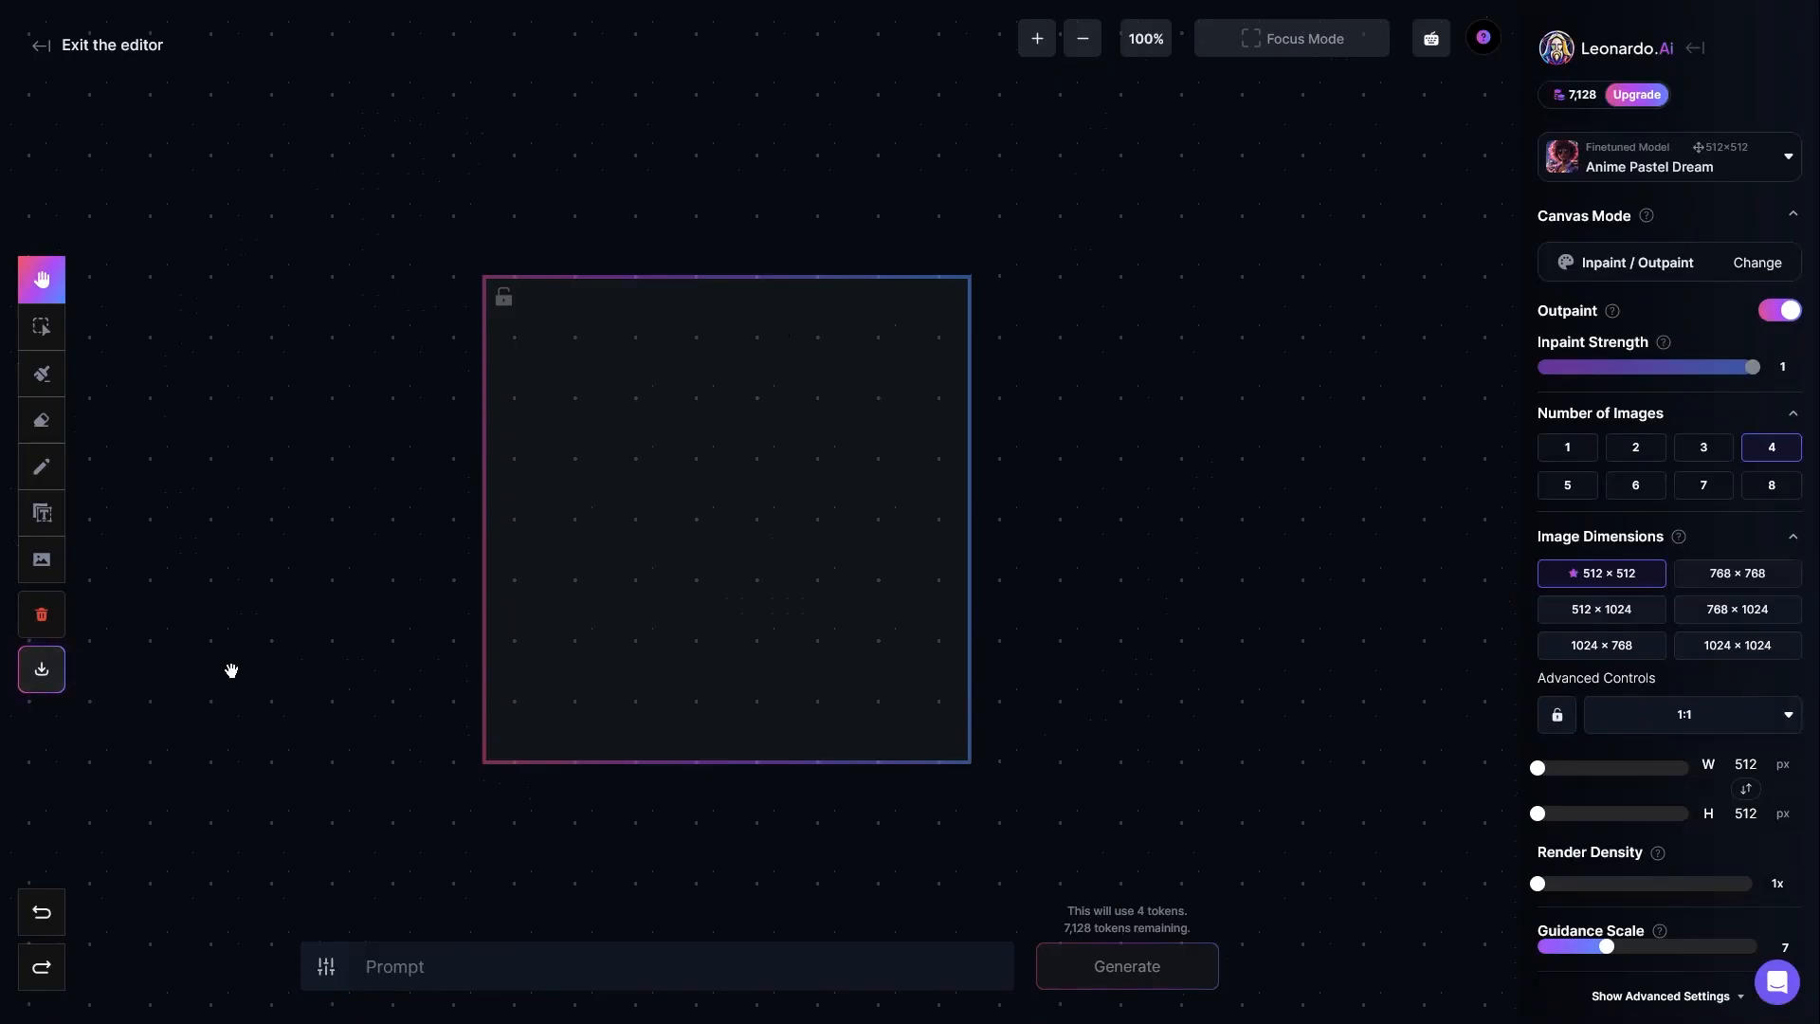
pyautogui.moveTo(691, 503); pyautogui.dragTo(918, 495)
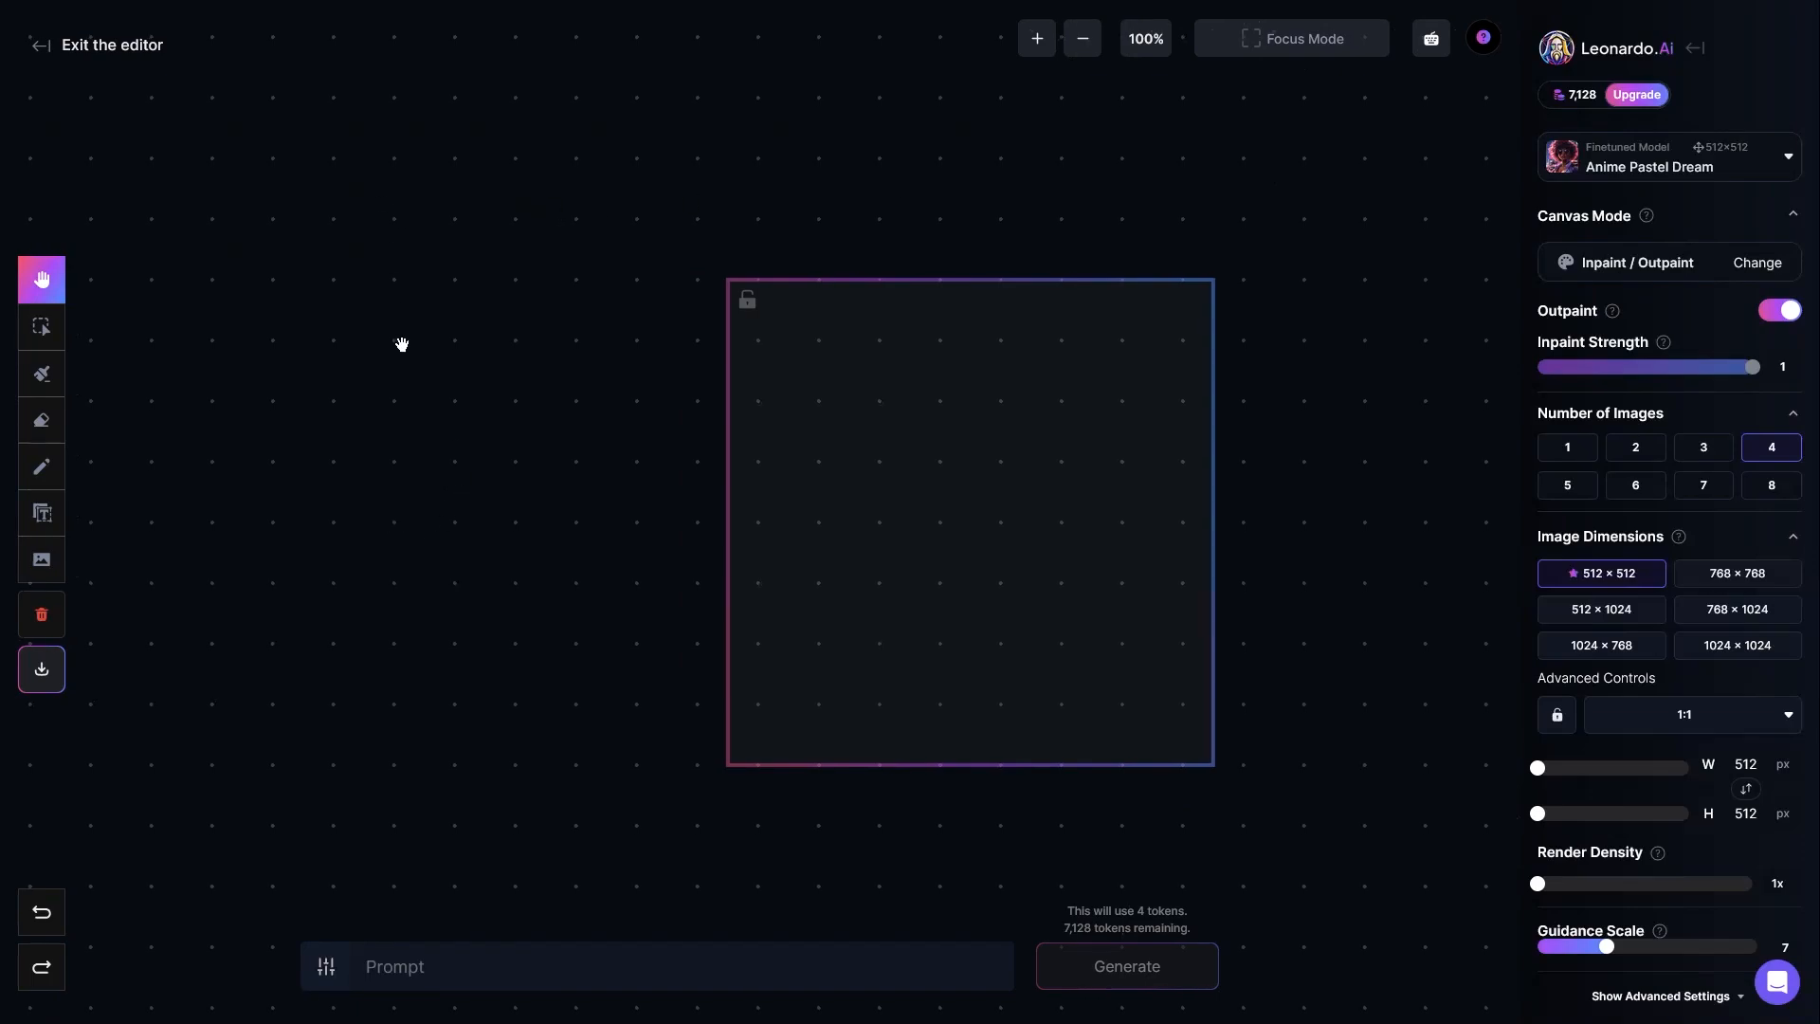
pyautogui.moveTo(575, 321); pyautogui.dragTo(453, 303)
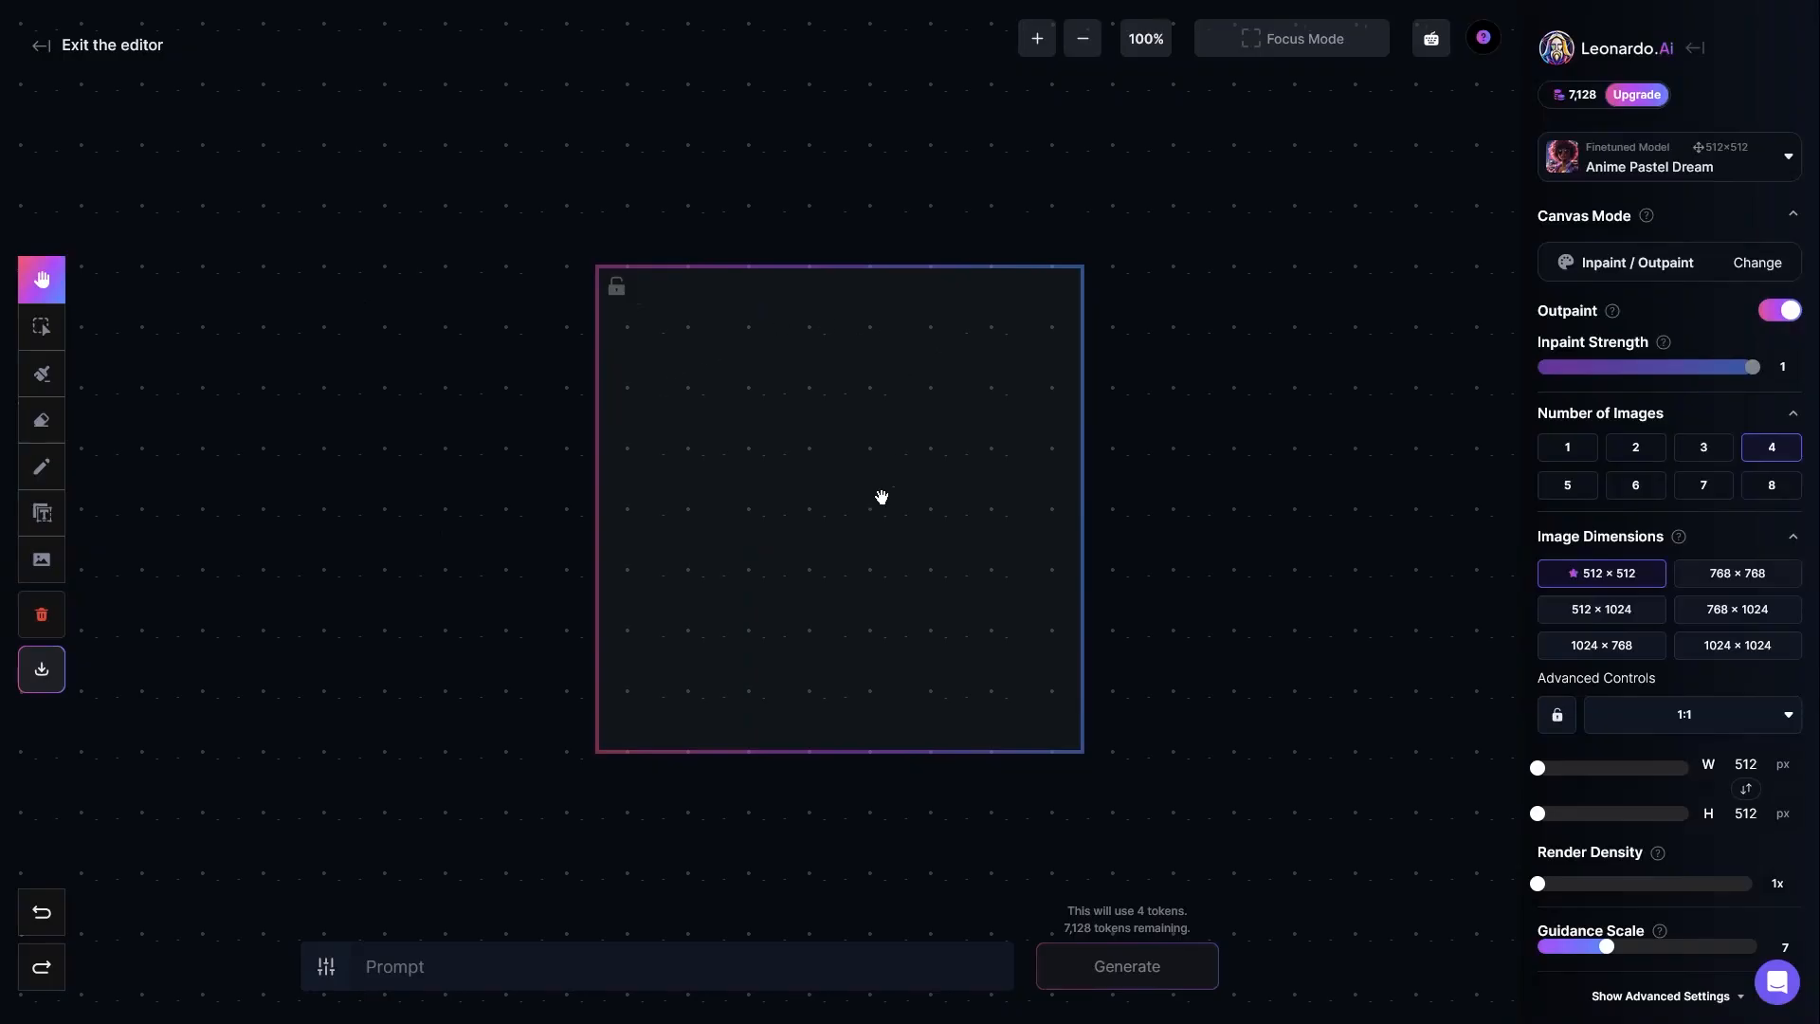
pyautogui.click(1148, 43)
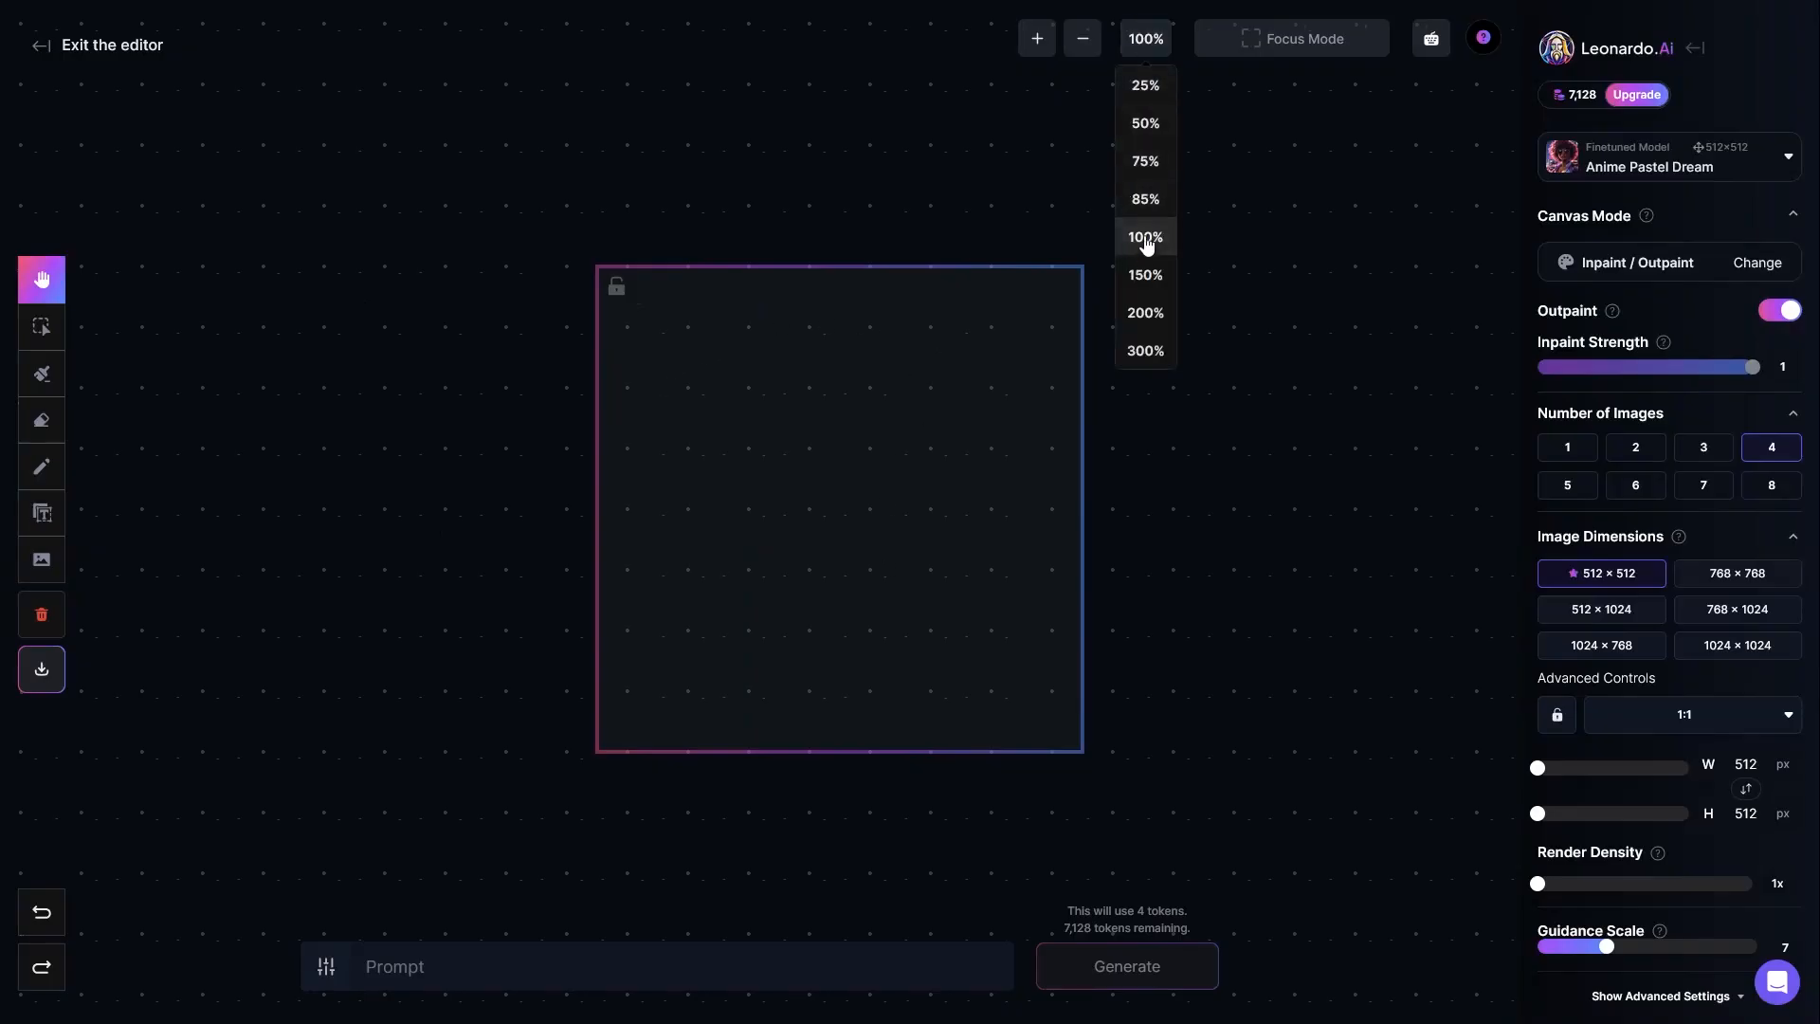
pyautogui.click(1148, 163)
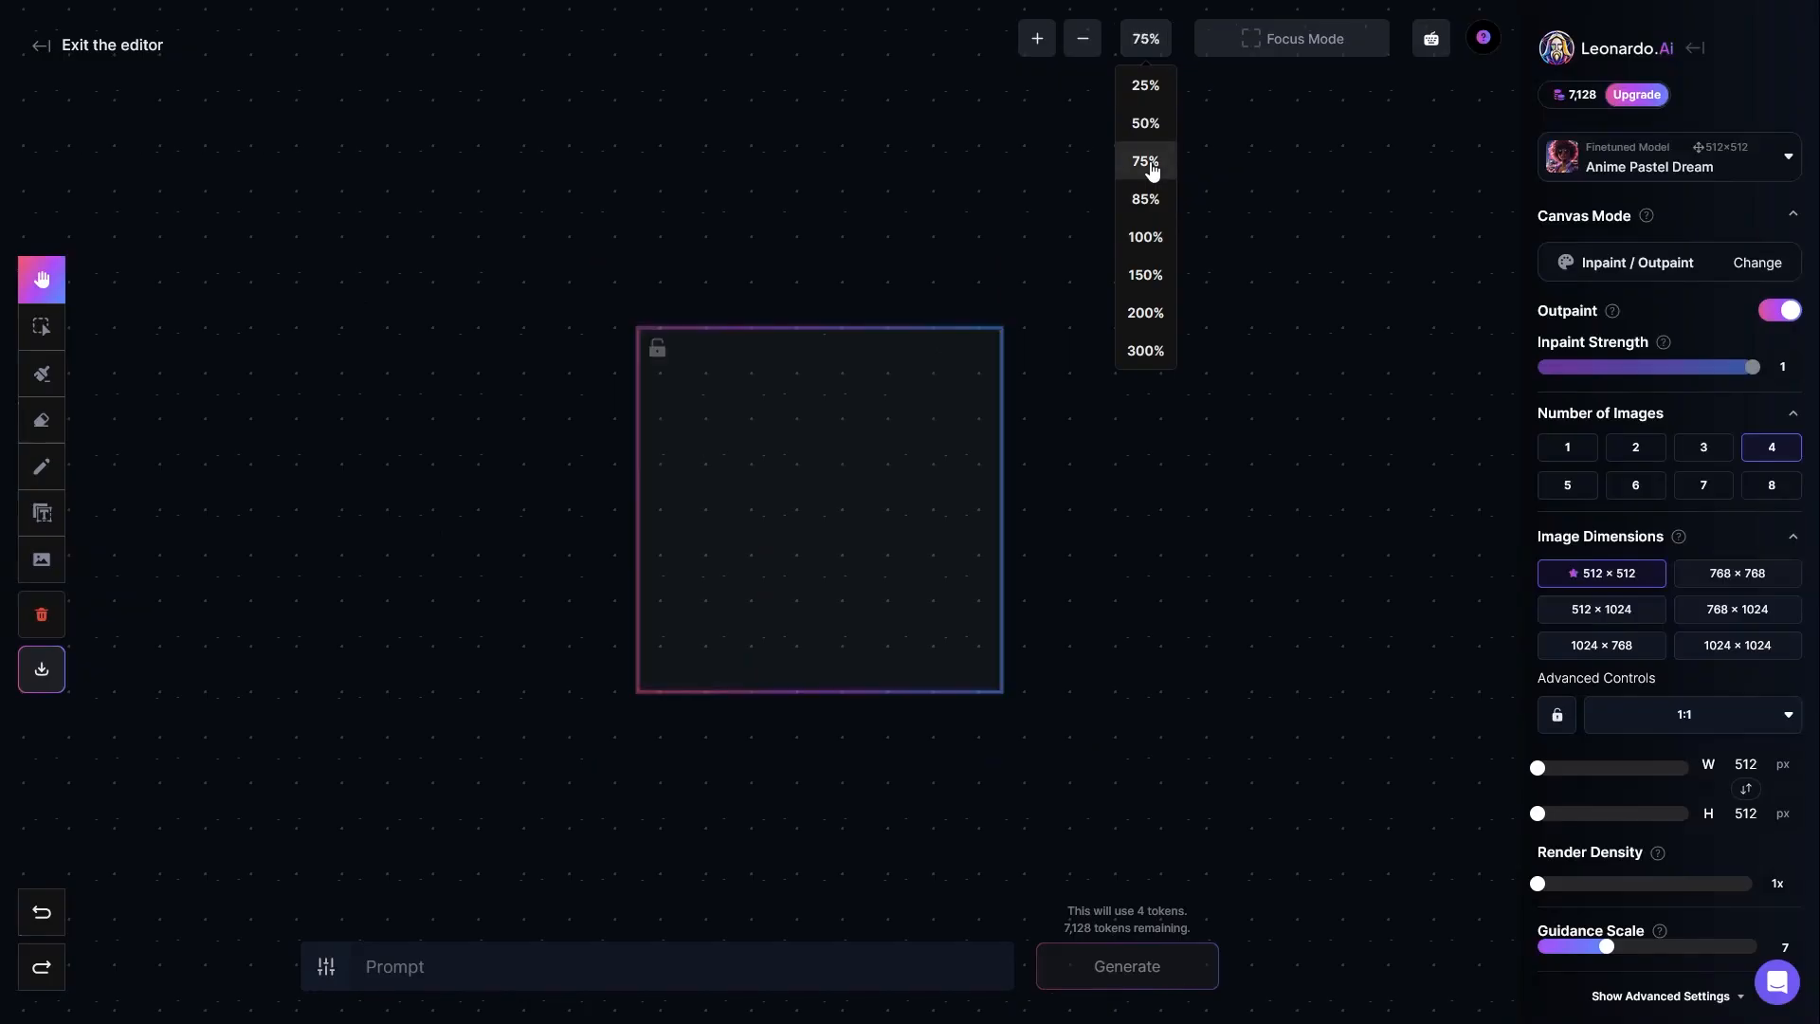
pyautogui.click(1145, 239)
pyautogui.moveTo(870, 442); pyautogui.dragTo(906, 430)
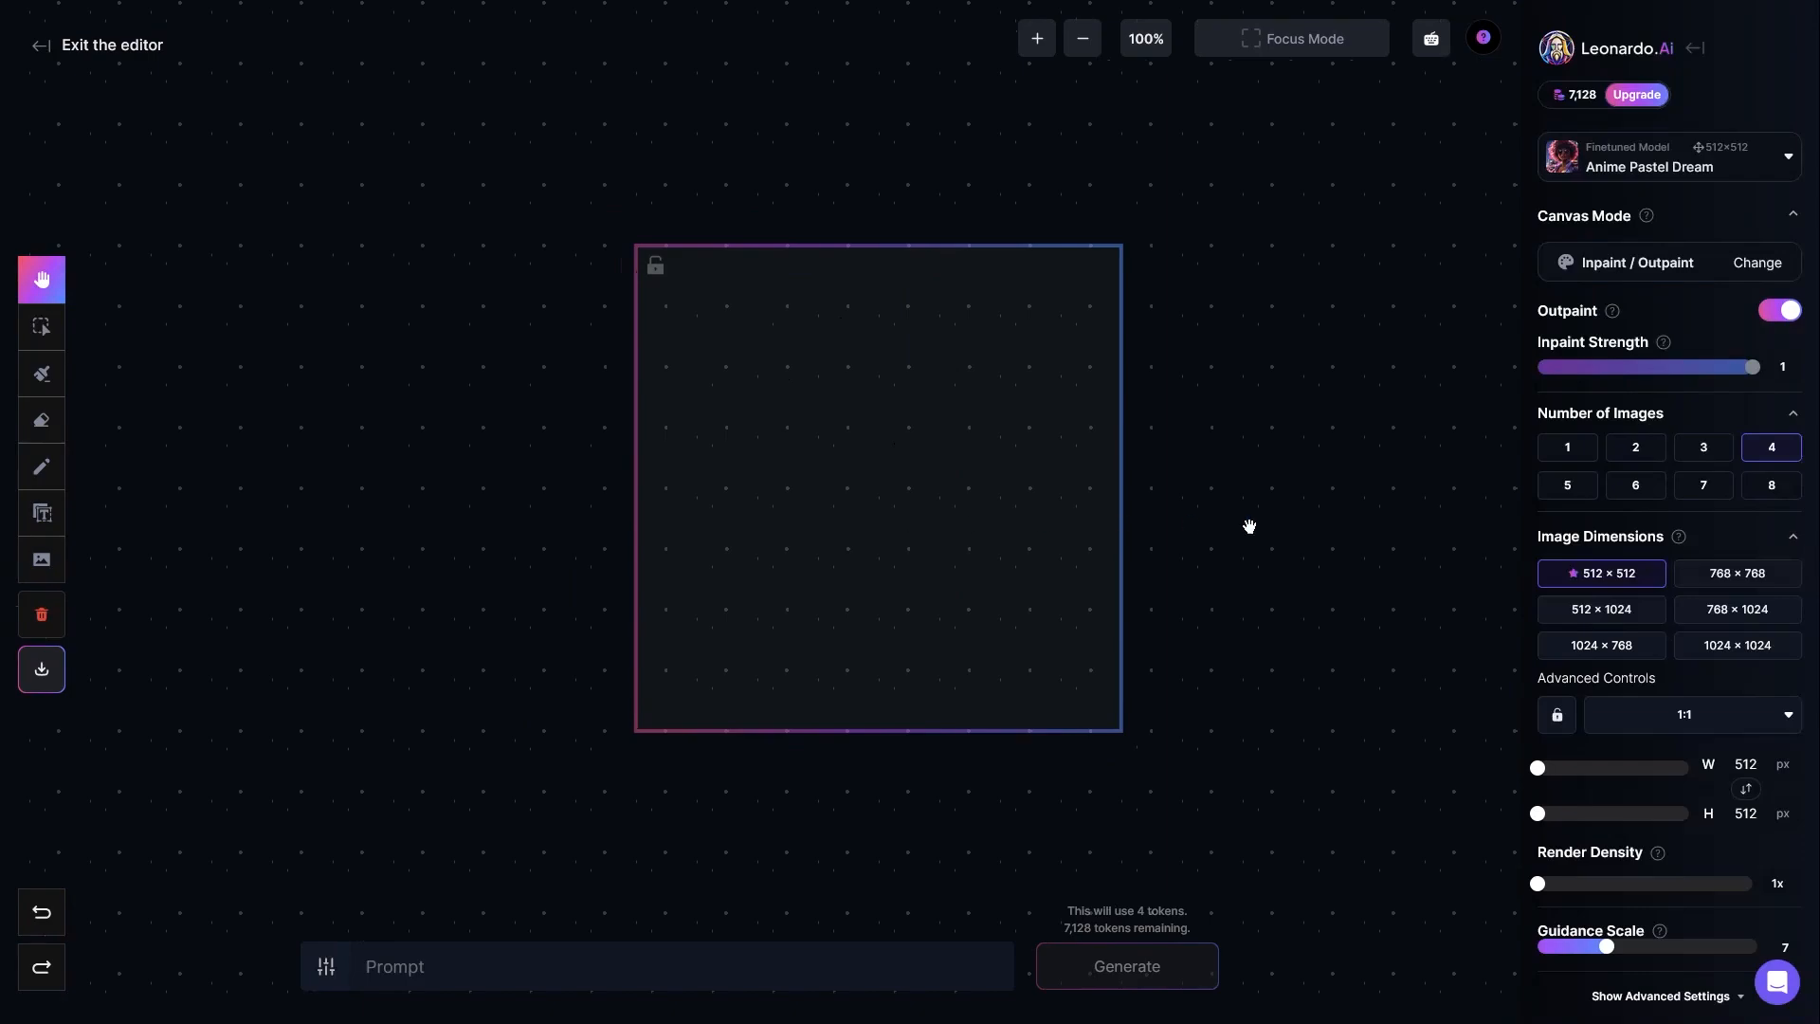
# Step: Set the image dimensions to 1024 × 1024 and fit the whole frame in view at 75% zoom
pyautogui.moveTo(1679, 540)
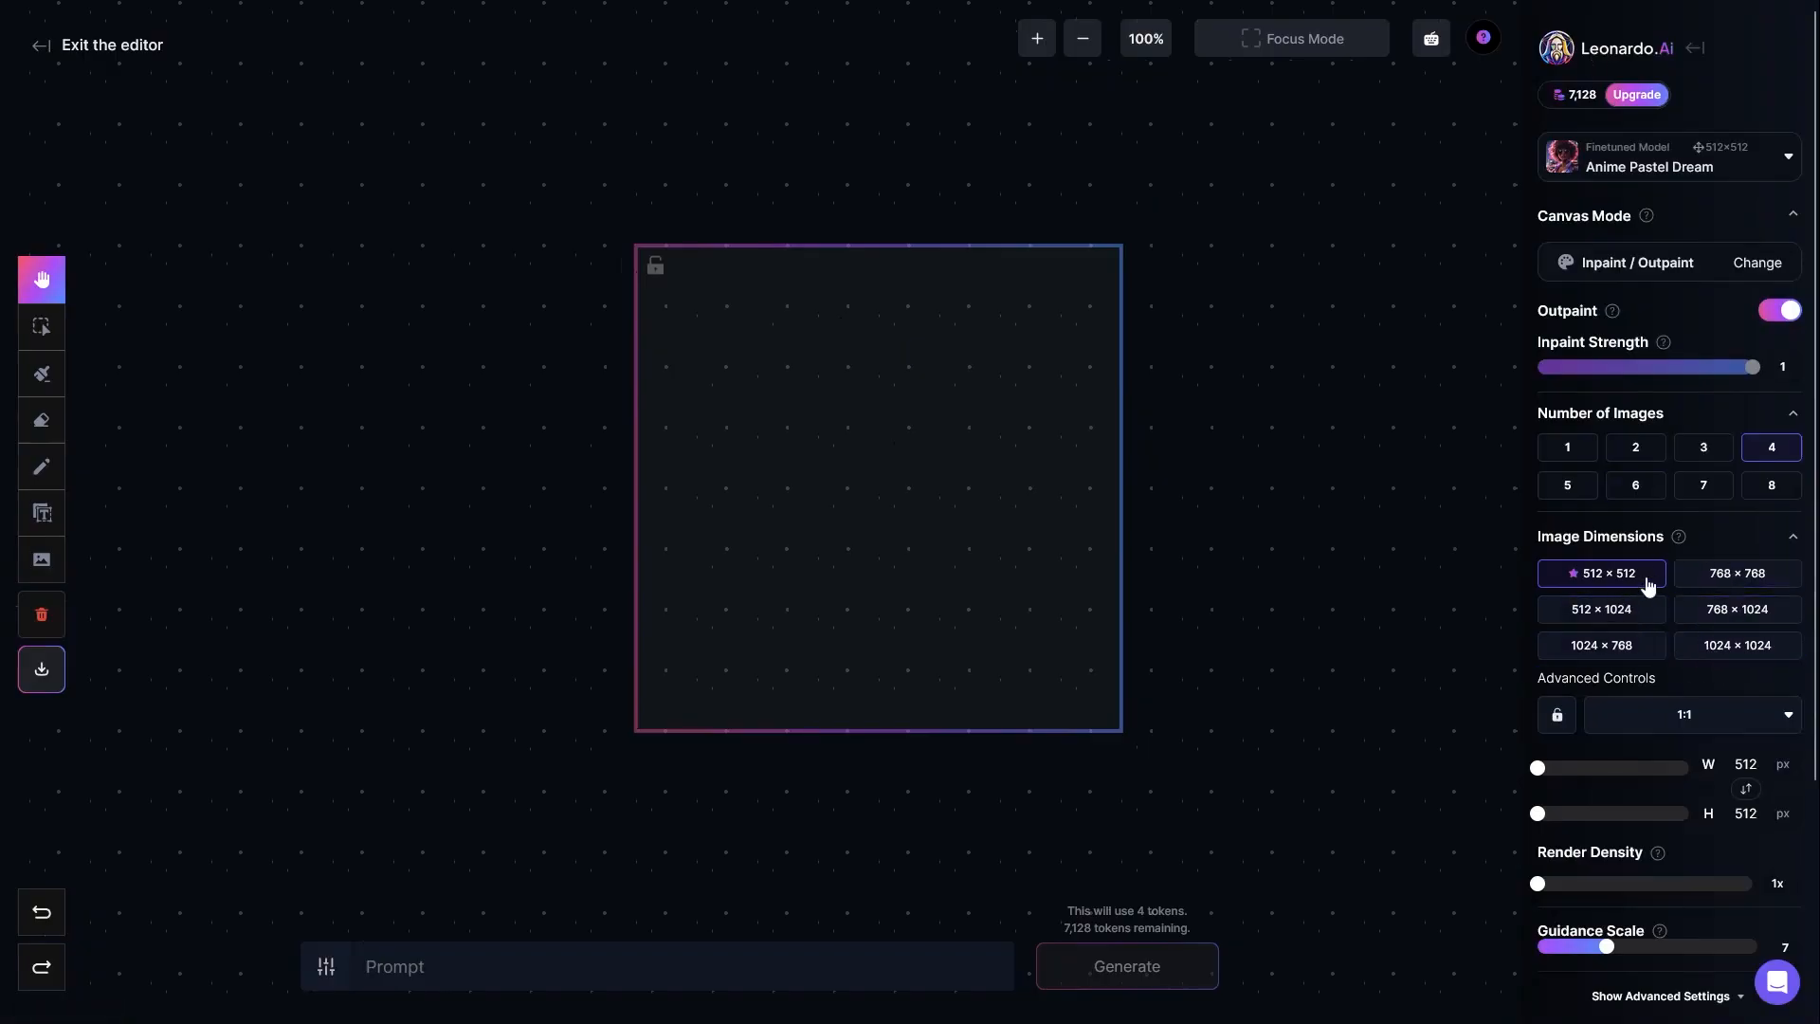
pyautogui.click(1712, 654)
pyautogui.moveTo(1239, 630); pyautogui.dragTo(1015, 426)
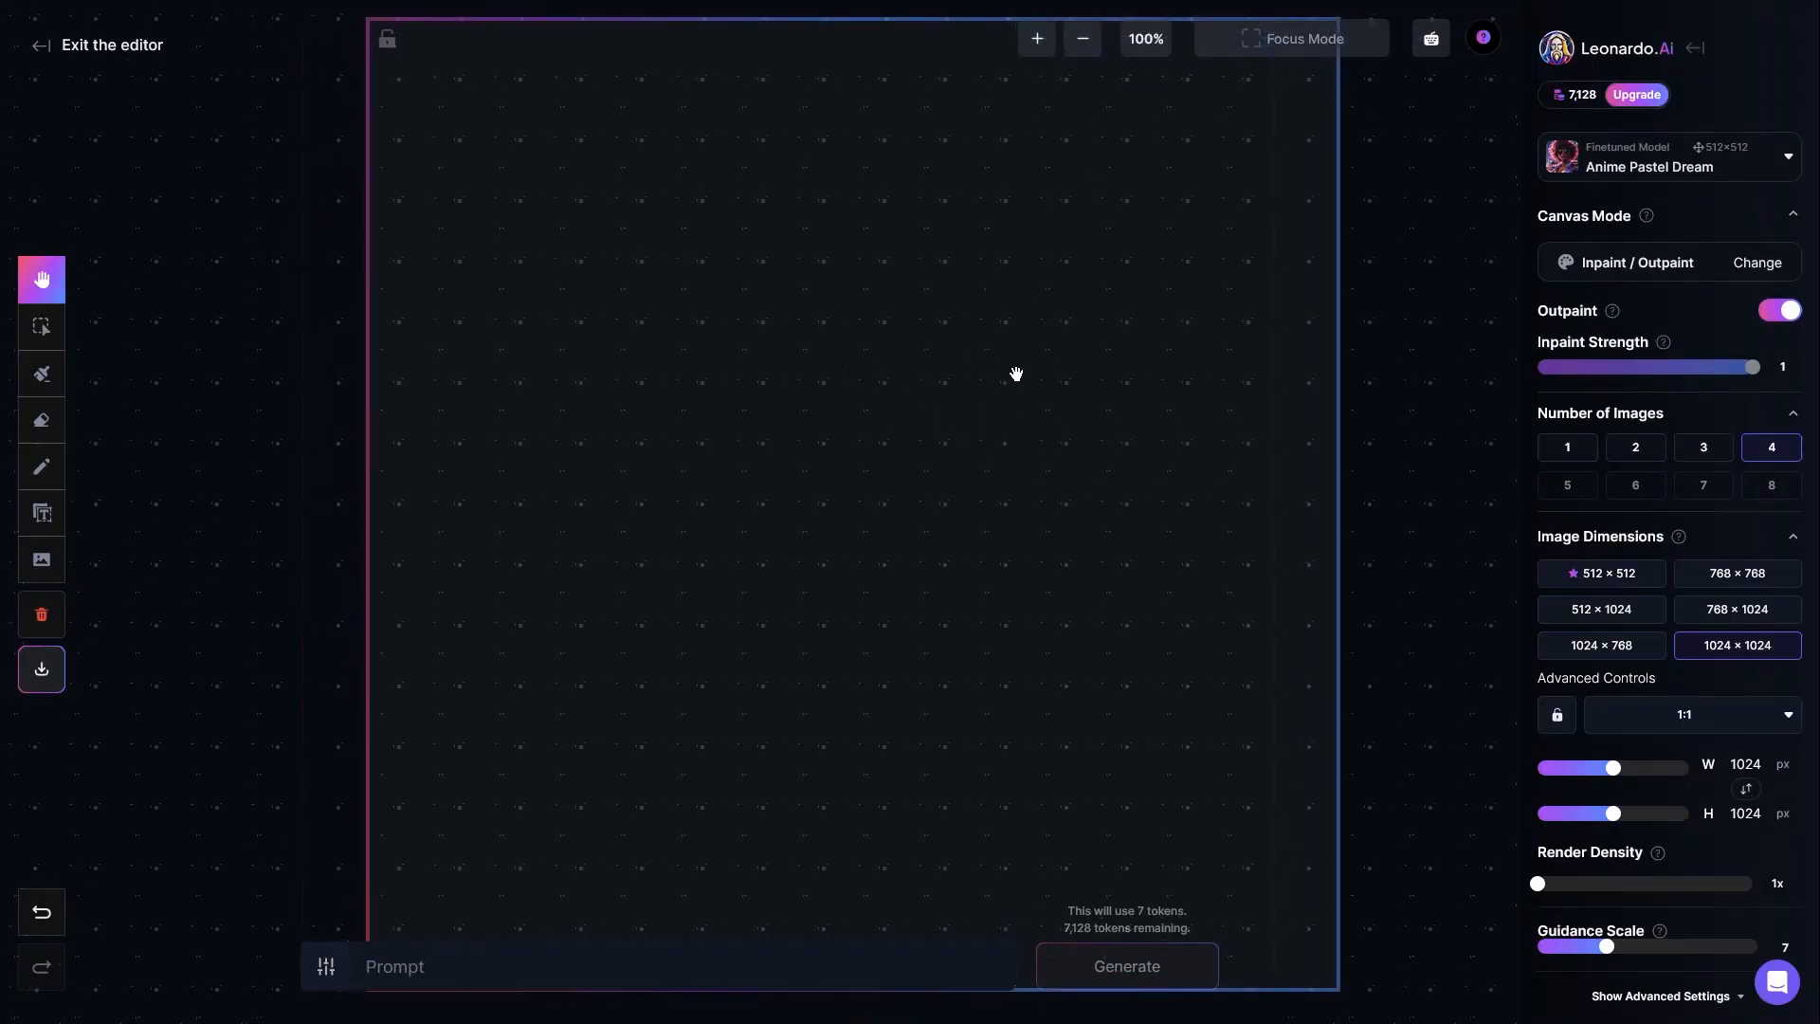
pyautogui.click(1145, 39)
pyautogui.click(1145, 199)
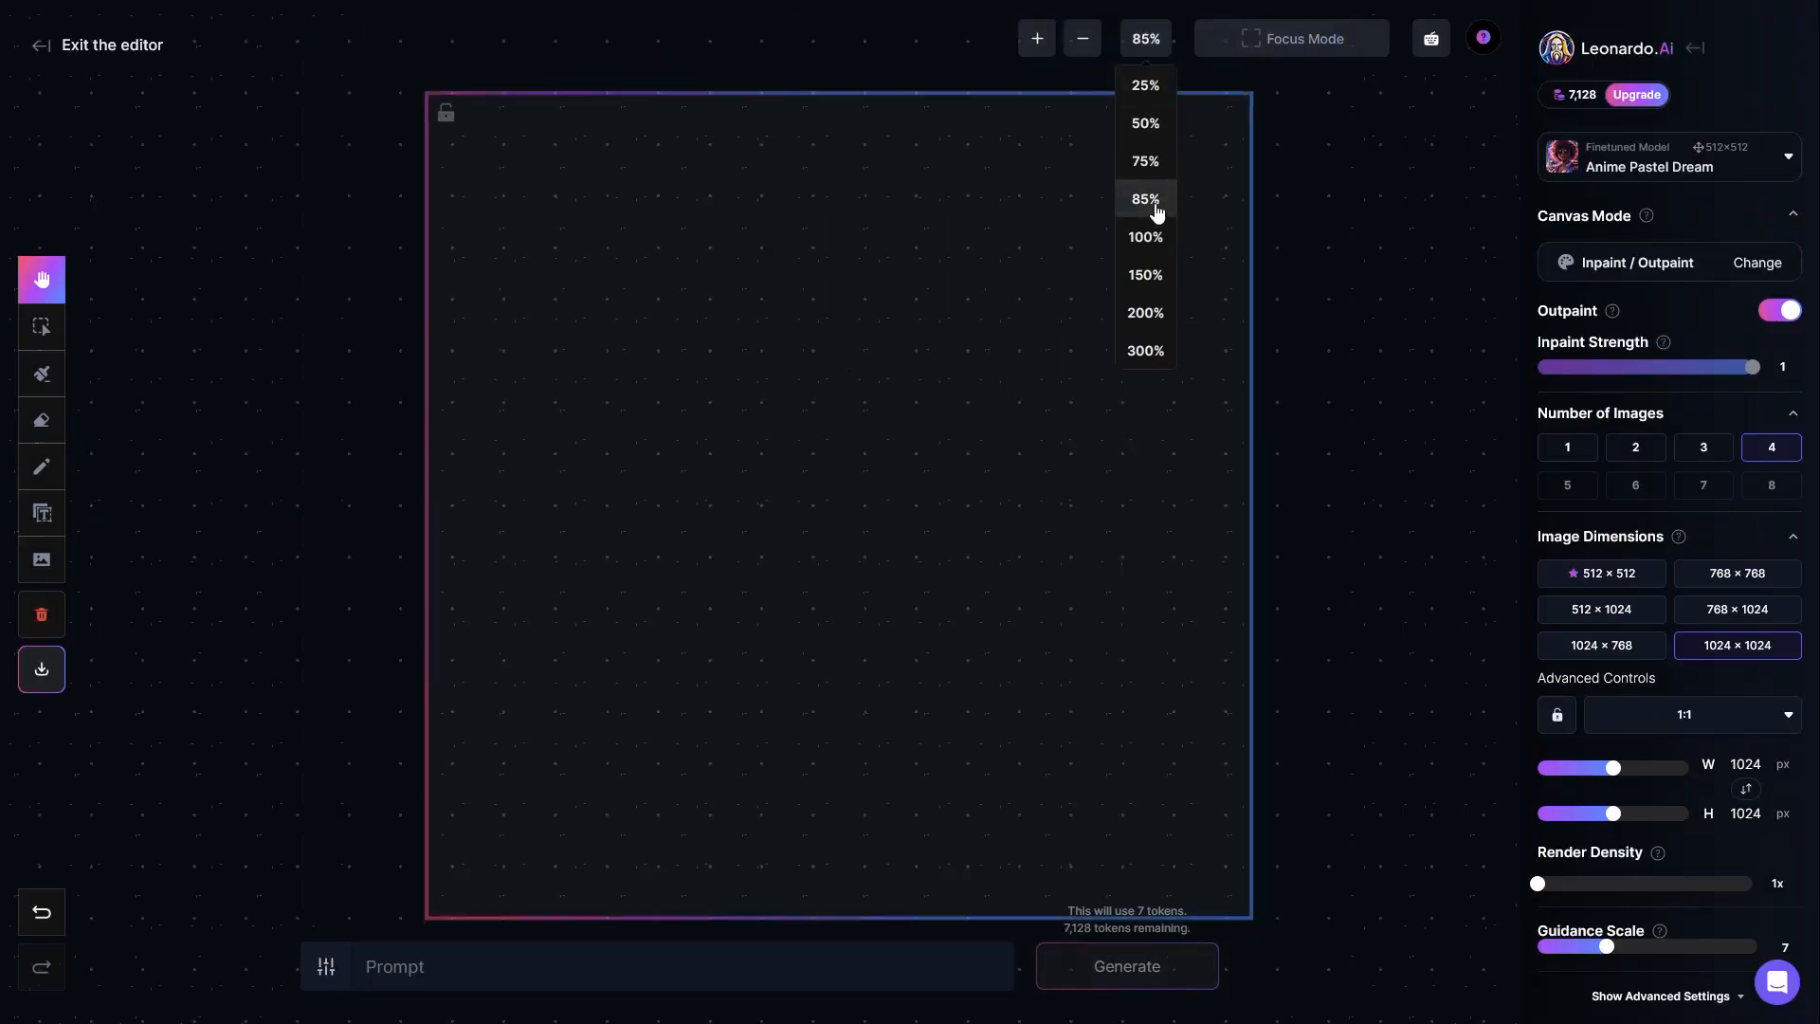
pyautogui.click(1144, 237)
pyautogui.moveTo(825, 345); pyautogui.dragTo(910, 370)
pyautogui.click(1145, 39)
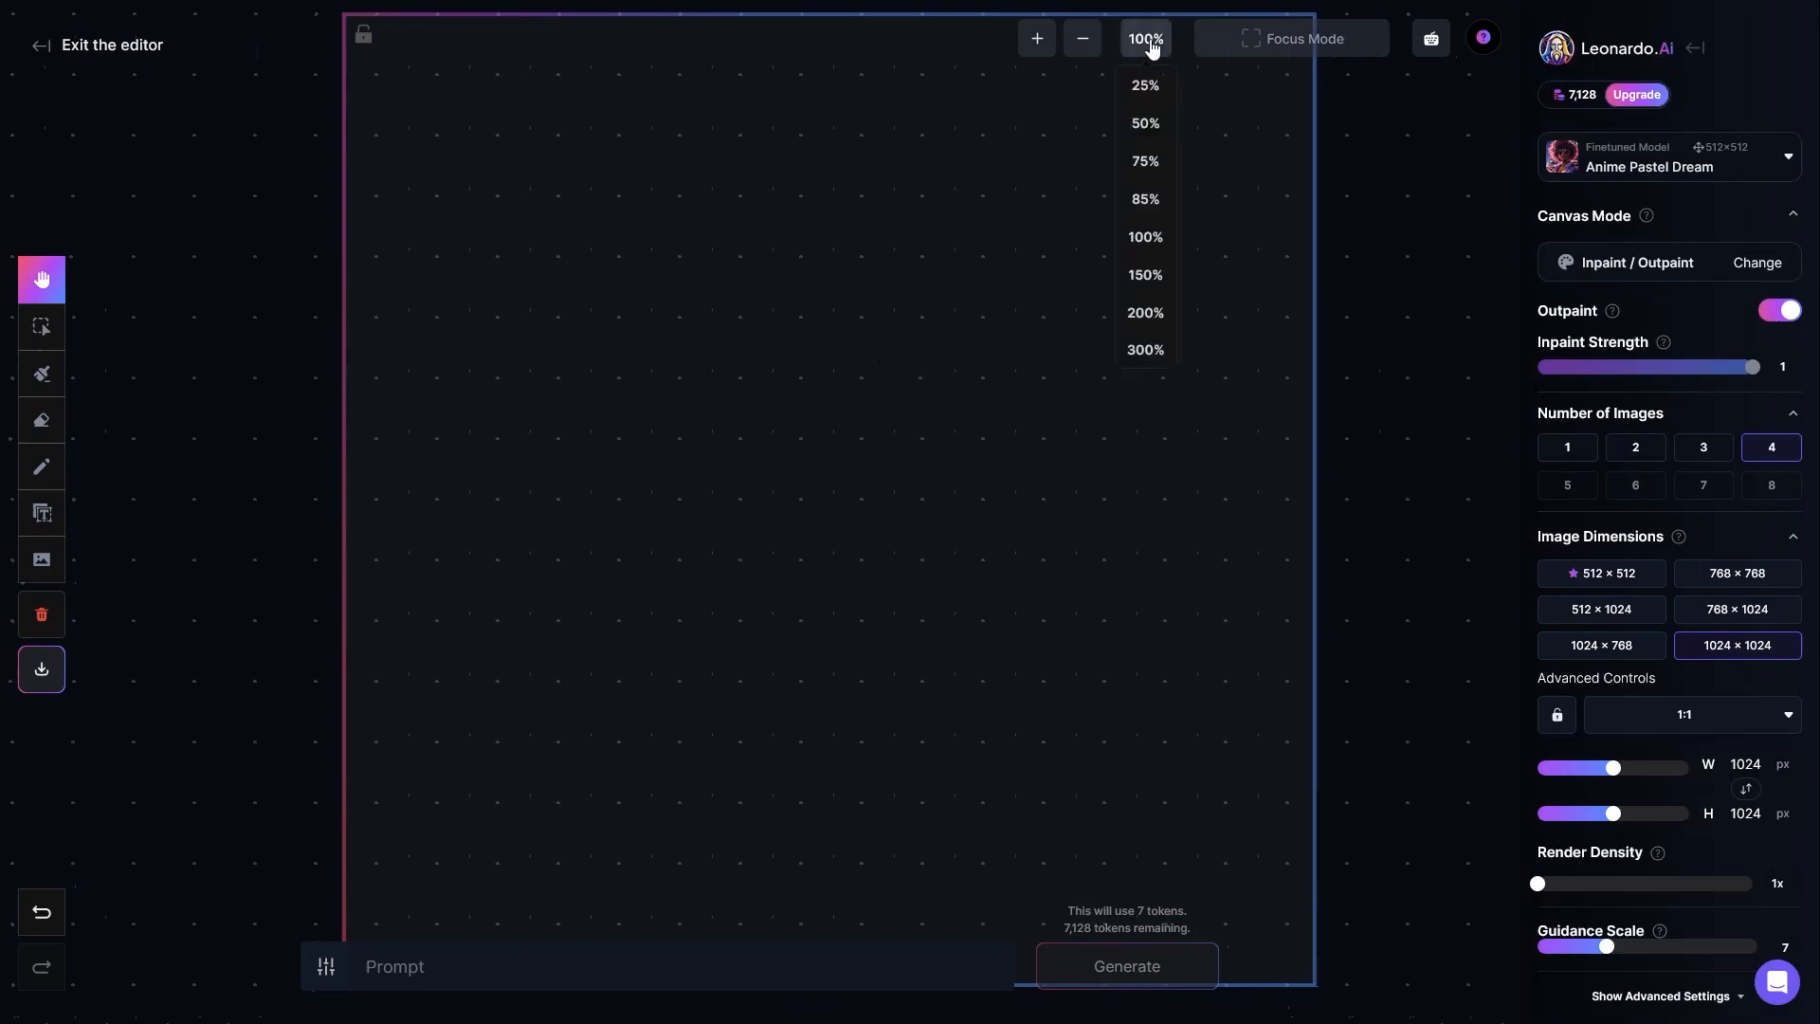
pyautogui.click(1144, 163)
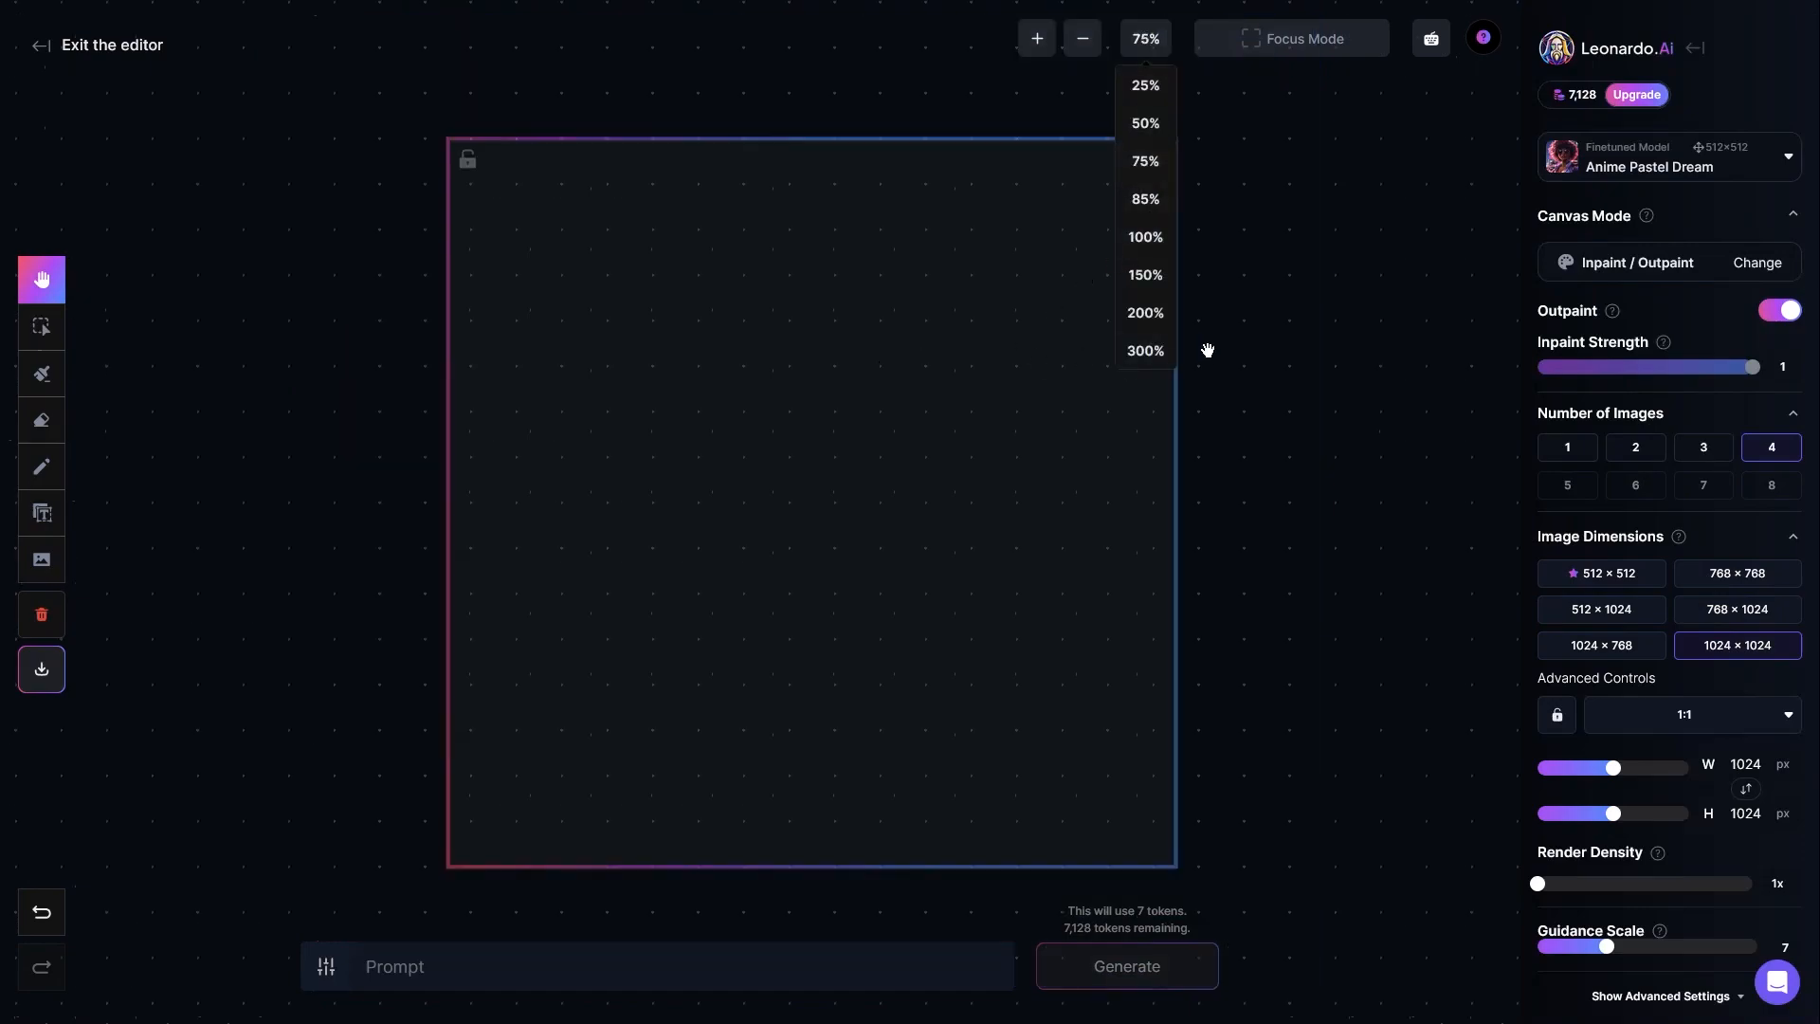
pyautogui.click(1261, 386)
pyautogui.moveTo(947, 464); pyautogui.dragTo(964, 460)
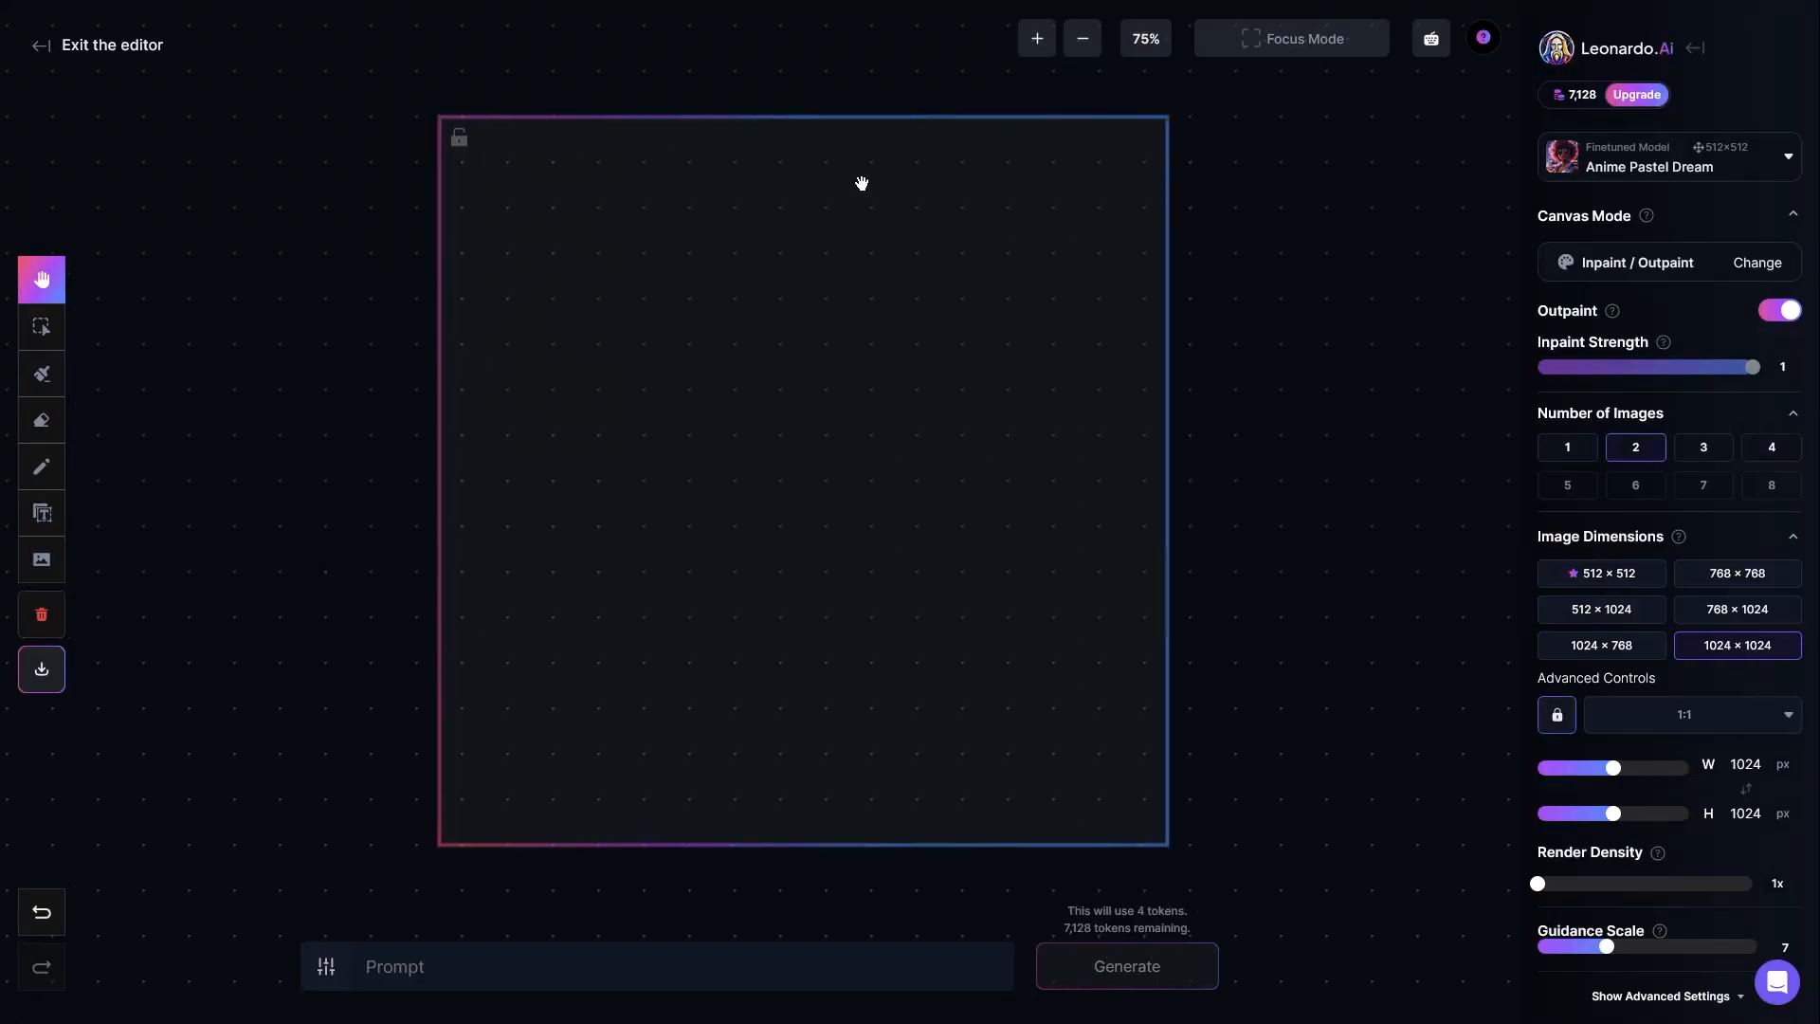
pyautogui.moveTo(313, 236)
pyautogui.mouseDown()
pyautogui.moveTo(325, 332)
pyautogui.moveTo(353, 240)
pyautogui.moveTo(335, 225)
pyautogui.mouseUp()
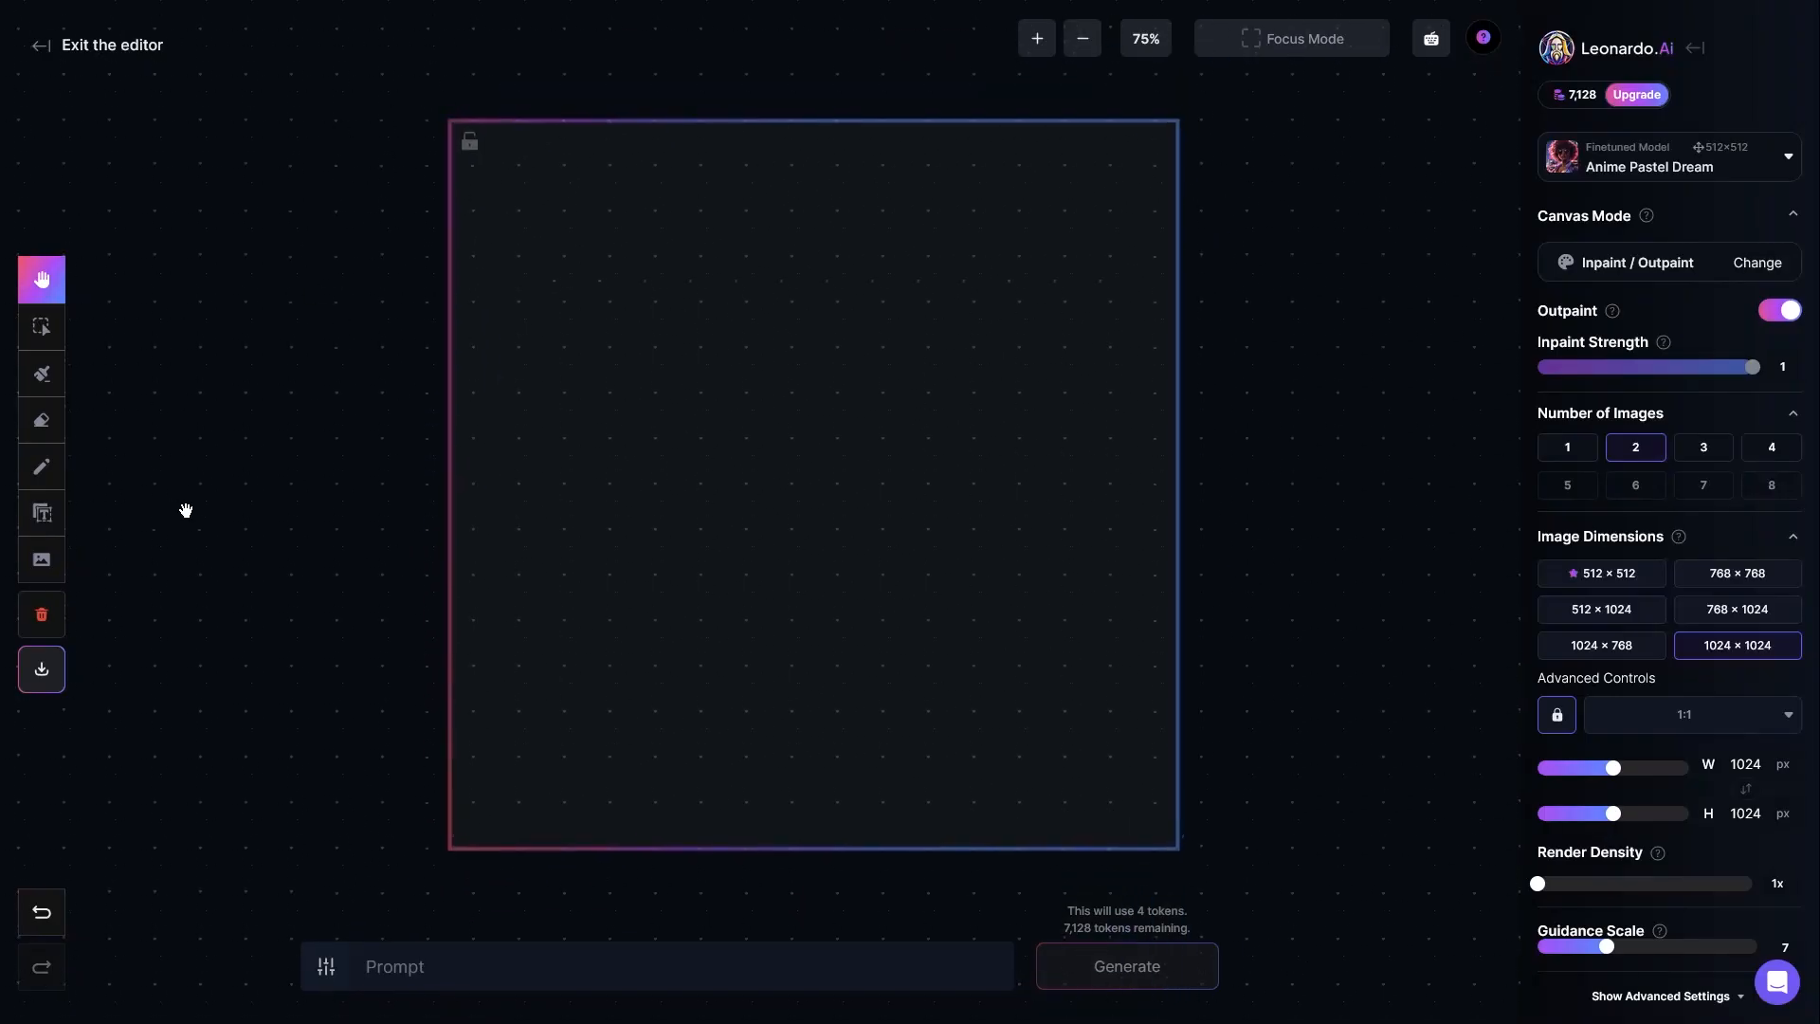
# Step: Examine the image input sources: uploads, own generations, collections, community feed and follower feed
pyautogui.click(44, 563)
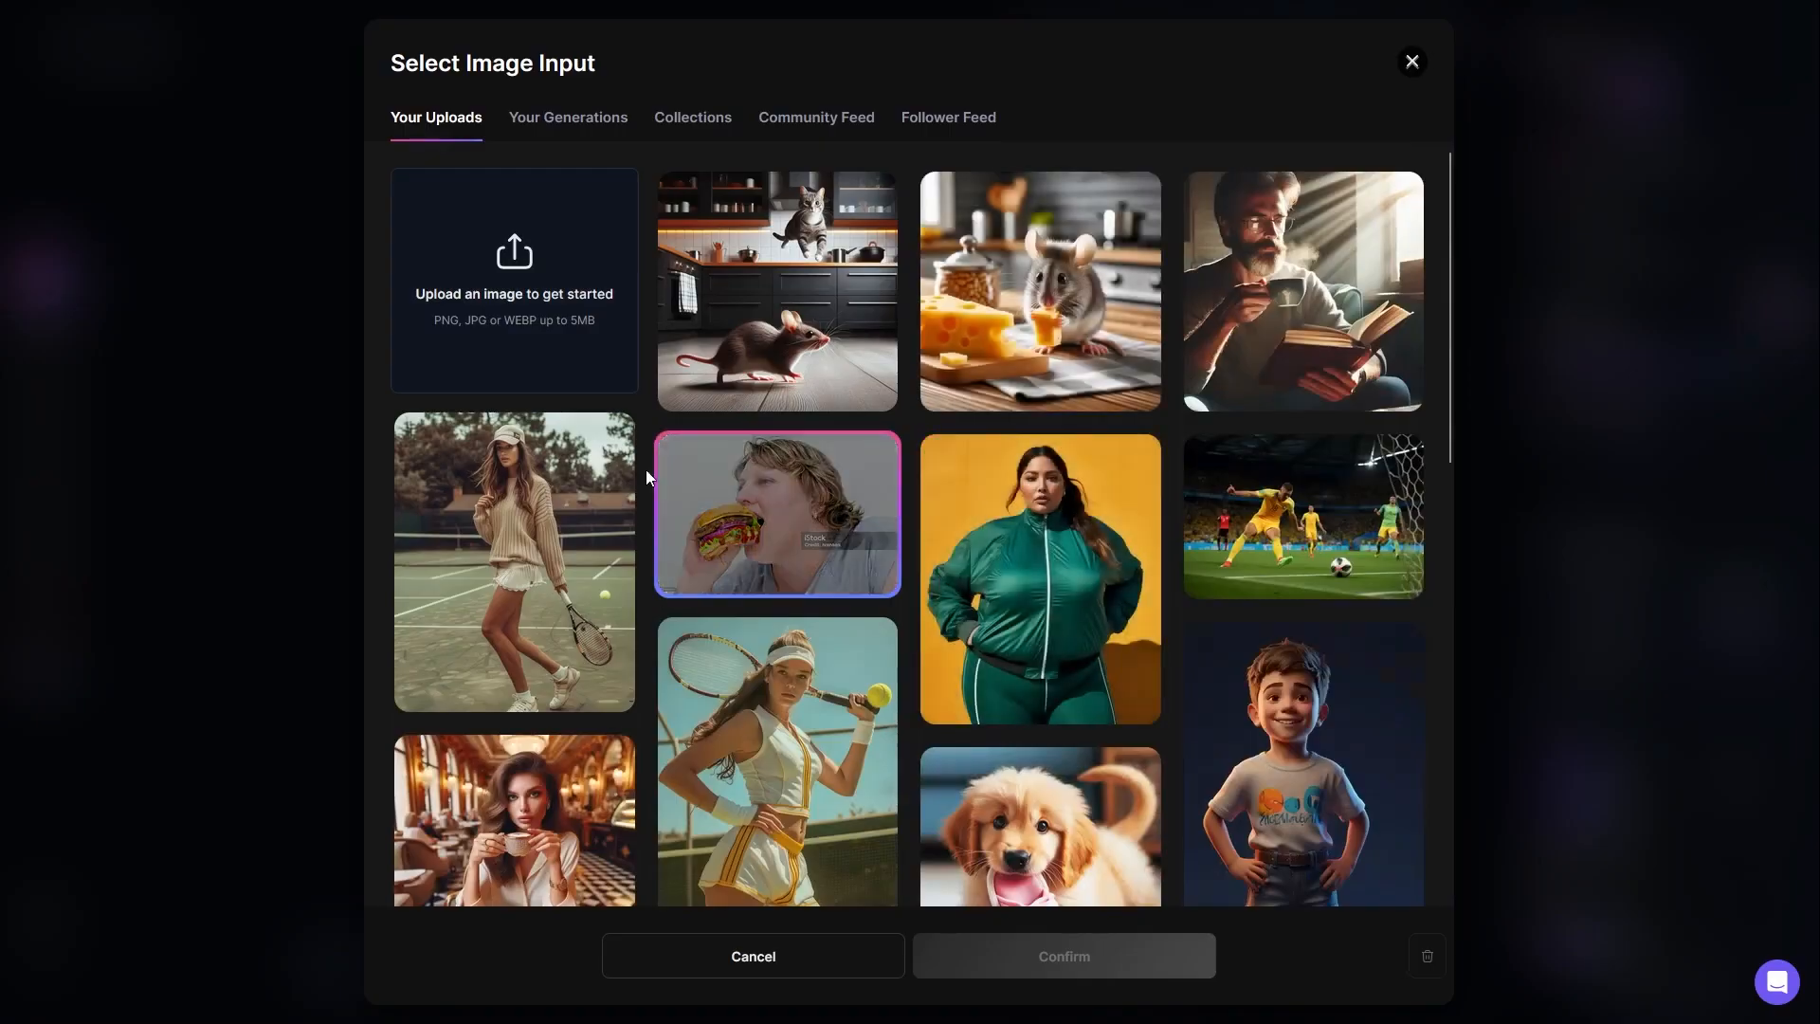
pyautogui.scroll(-3, 775, 587)
pyautogui.scroll(3, 775, 606)
pyautogui.click(556, 127)
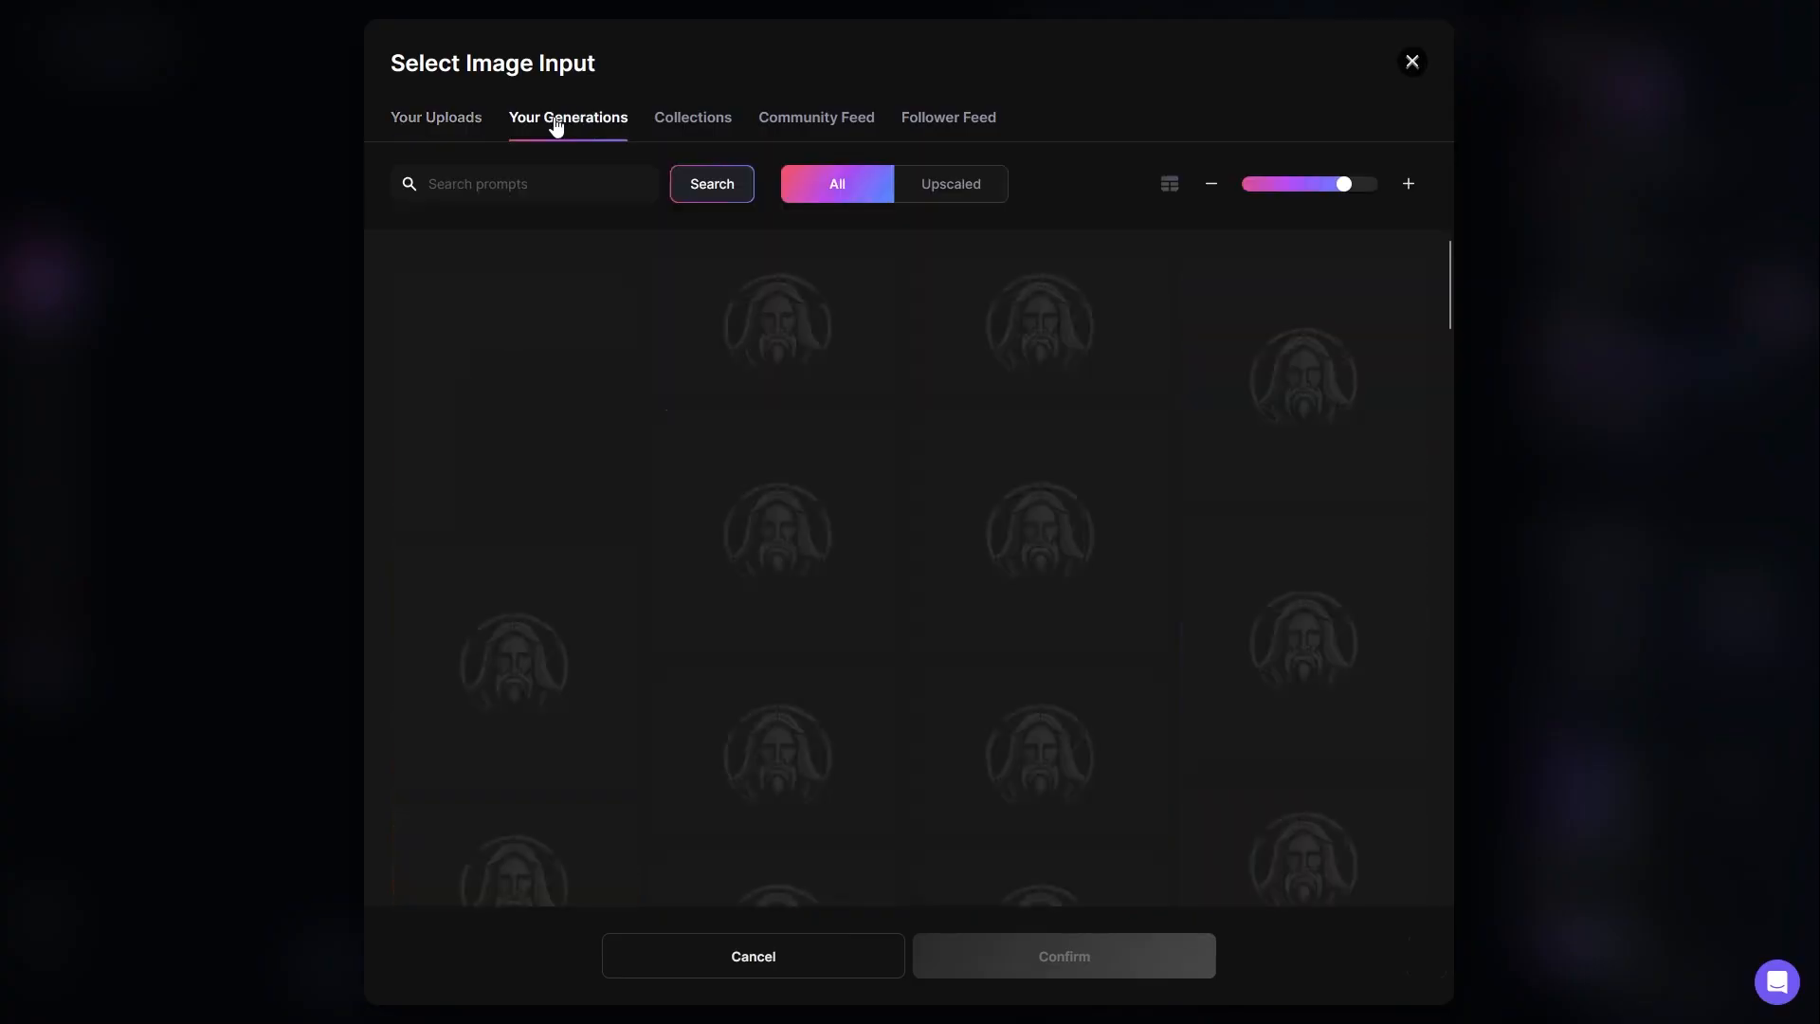
pyautogui.click(685, 123)
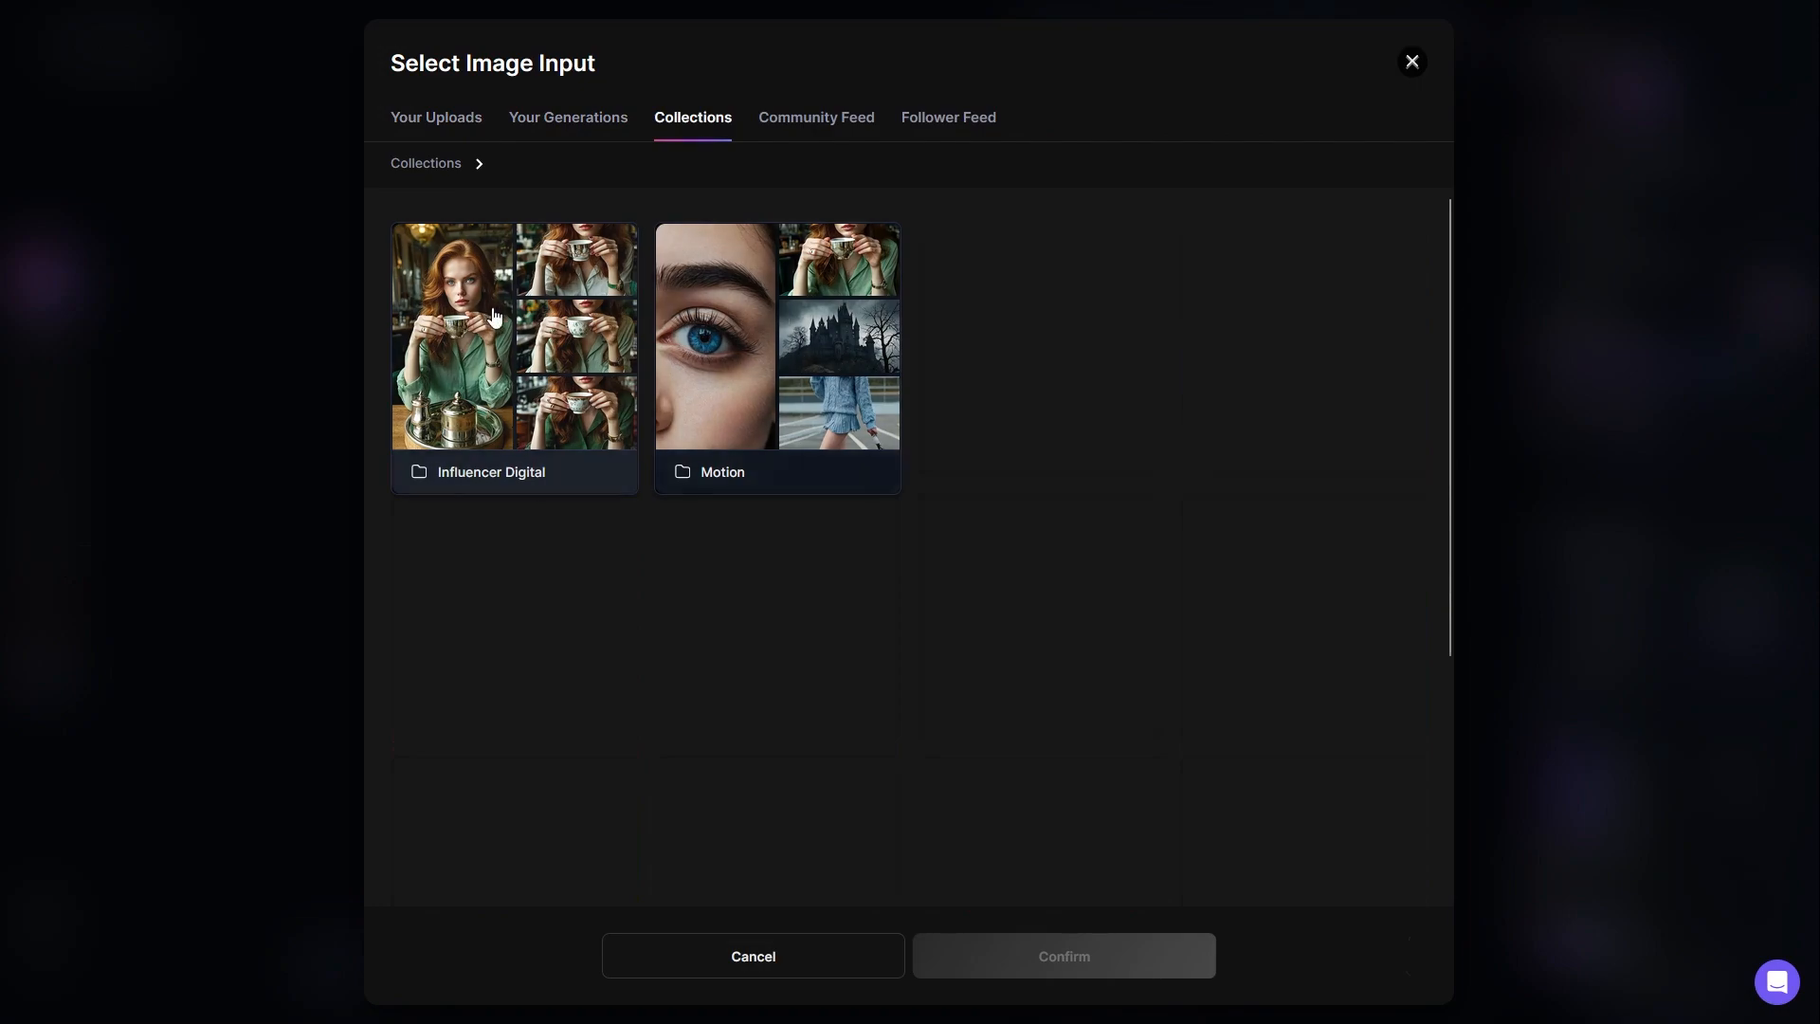
pyautogui.click(816, 116)
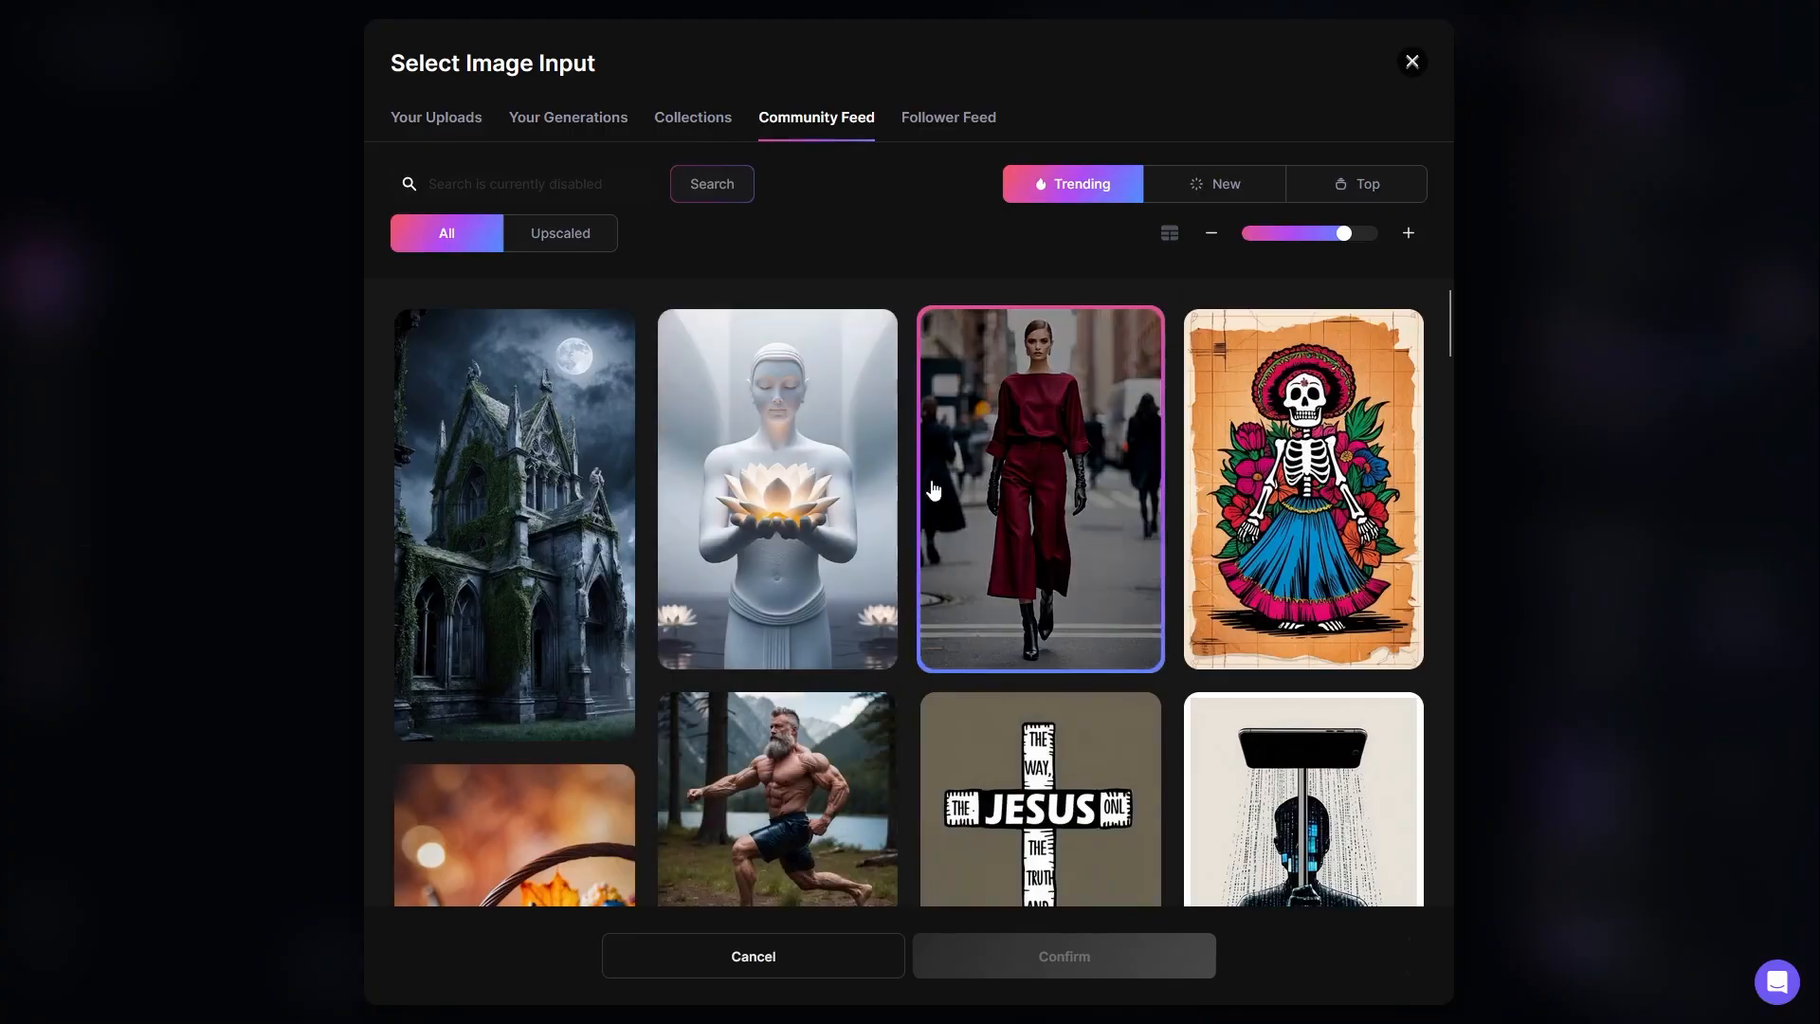
pyautogui.click(951, 123)
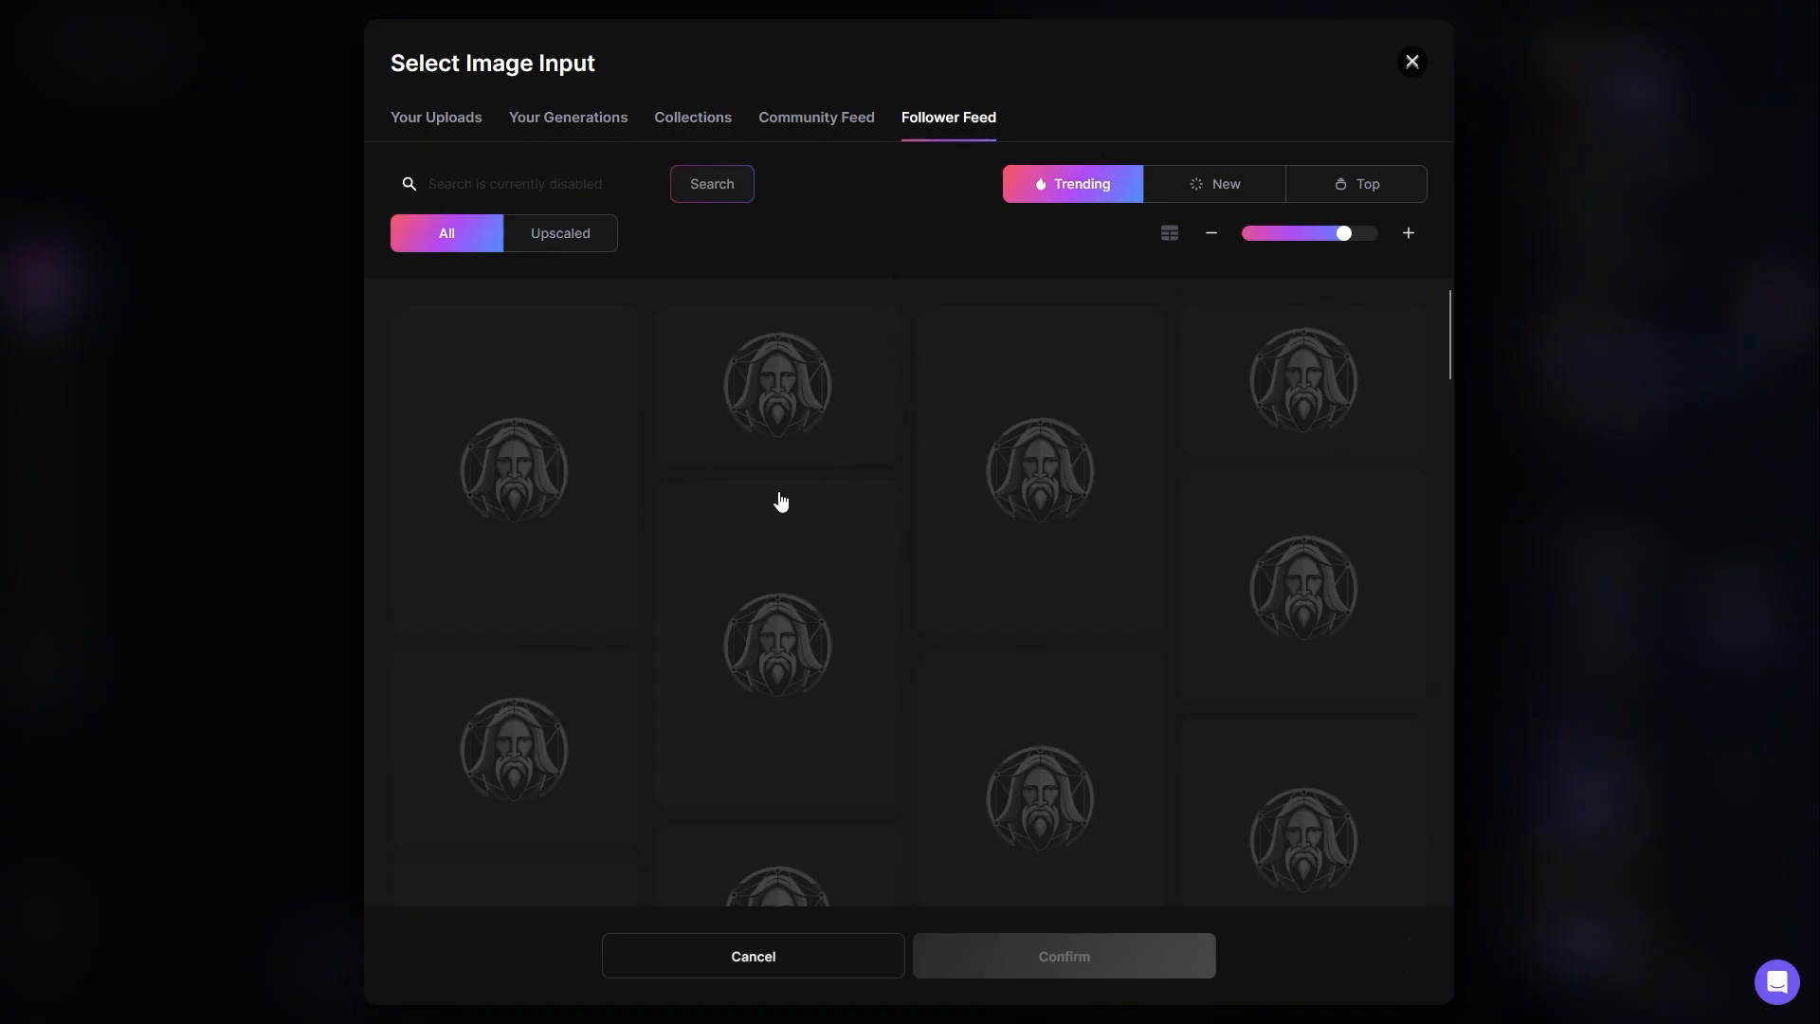
pyautogui.click(830, 121)
pyautogui.click(936, 131)
pyautogui.click(817, 123)
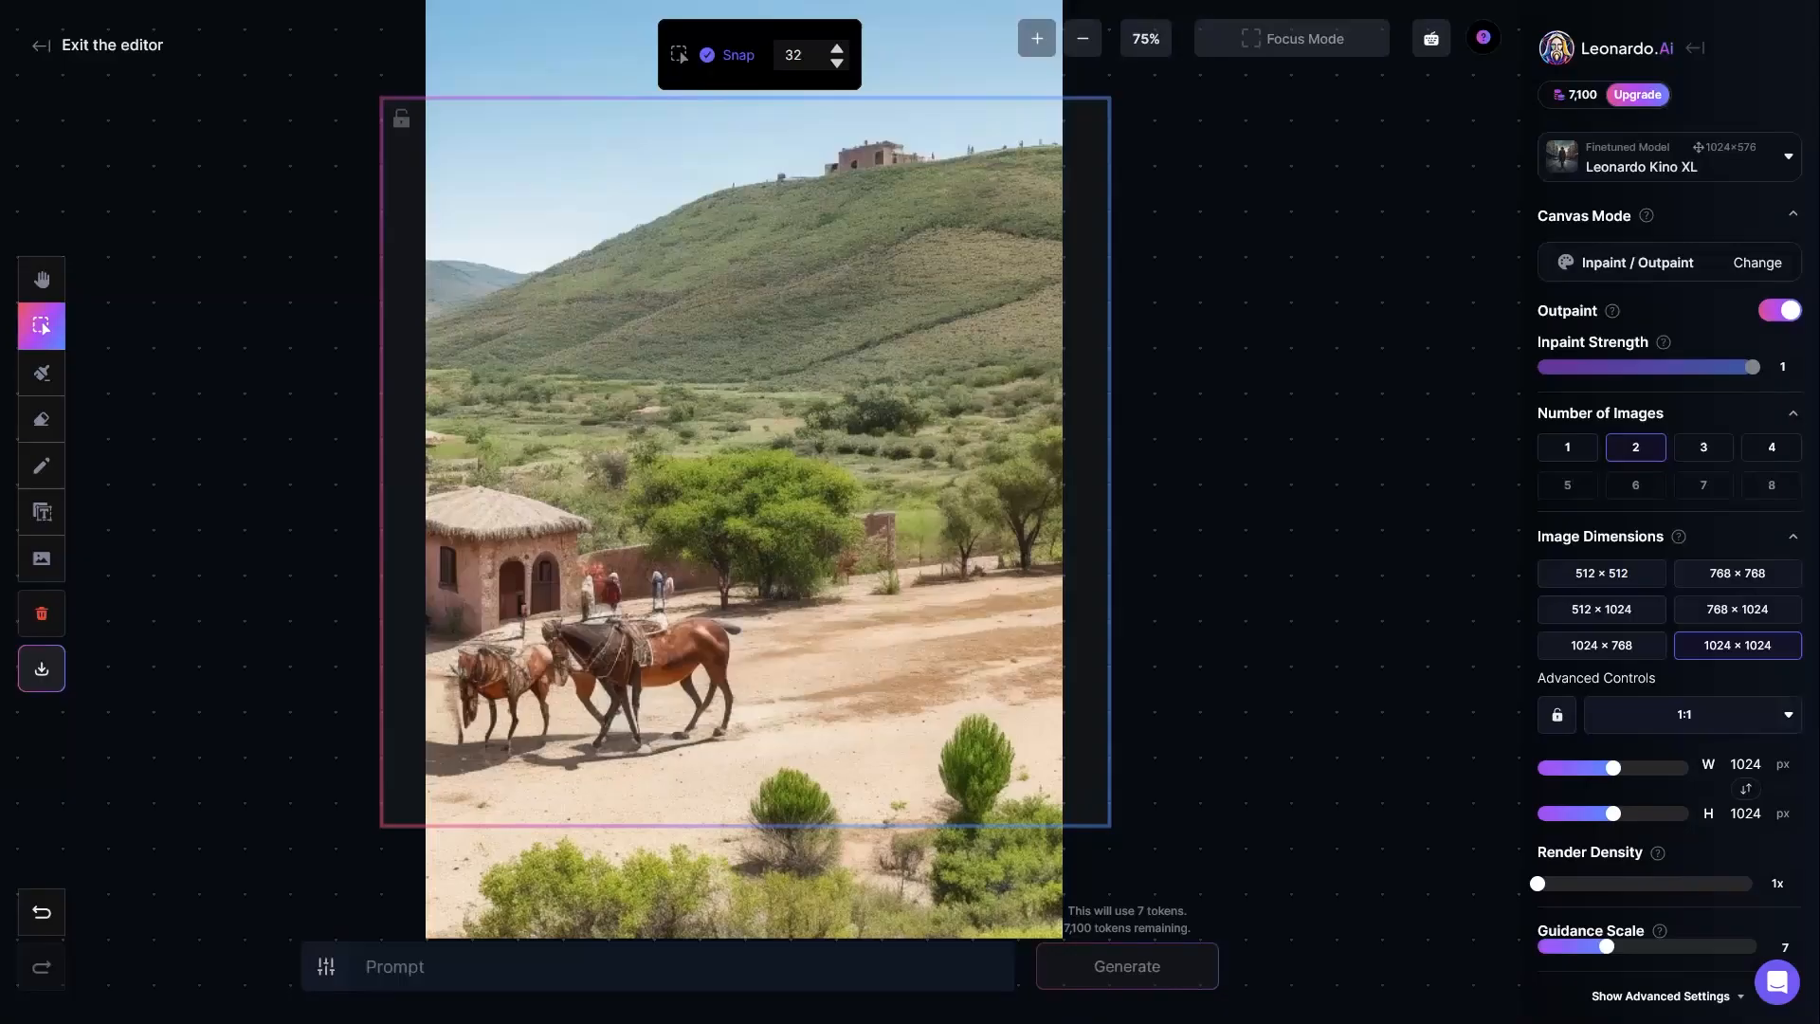
# Step: Select the landscape image with the horses and move it down so its upper edge shows on the canvas
pyautogui.moveTo(556, 41)
pyautogui.mouseDown()
pyautogui.moveTo(463, 72)
pyautogui.moveTo(573, 123)
pyautogui.moveTo(524, 8)
pyautogui.moveTo(539, 53)
pyautogui.mouseUp()
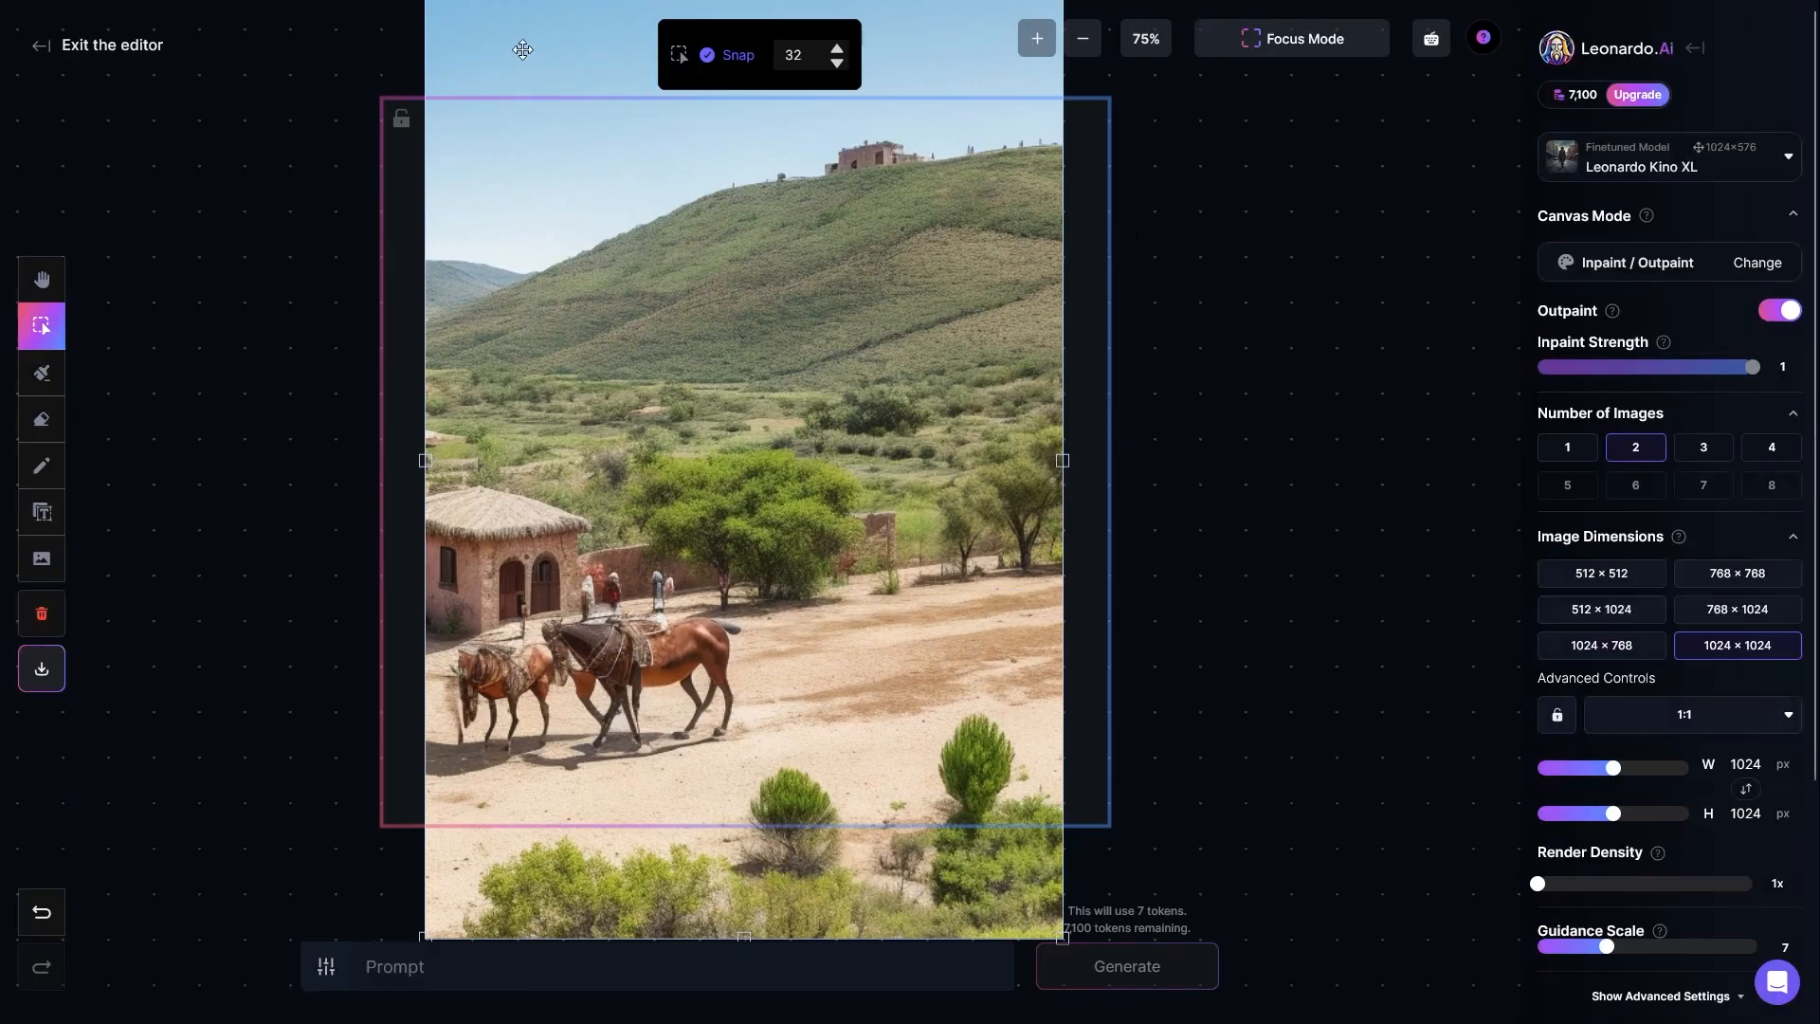
pyautogui.click(43, 336)
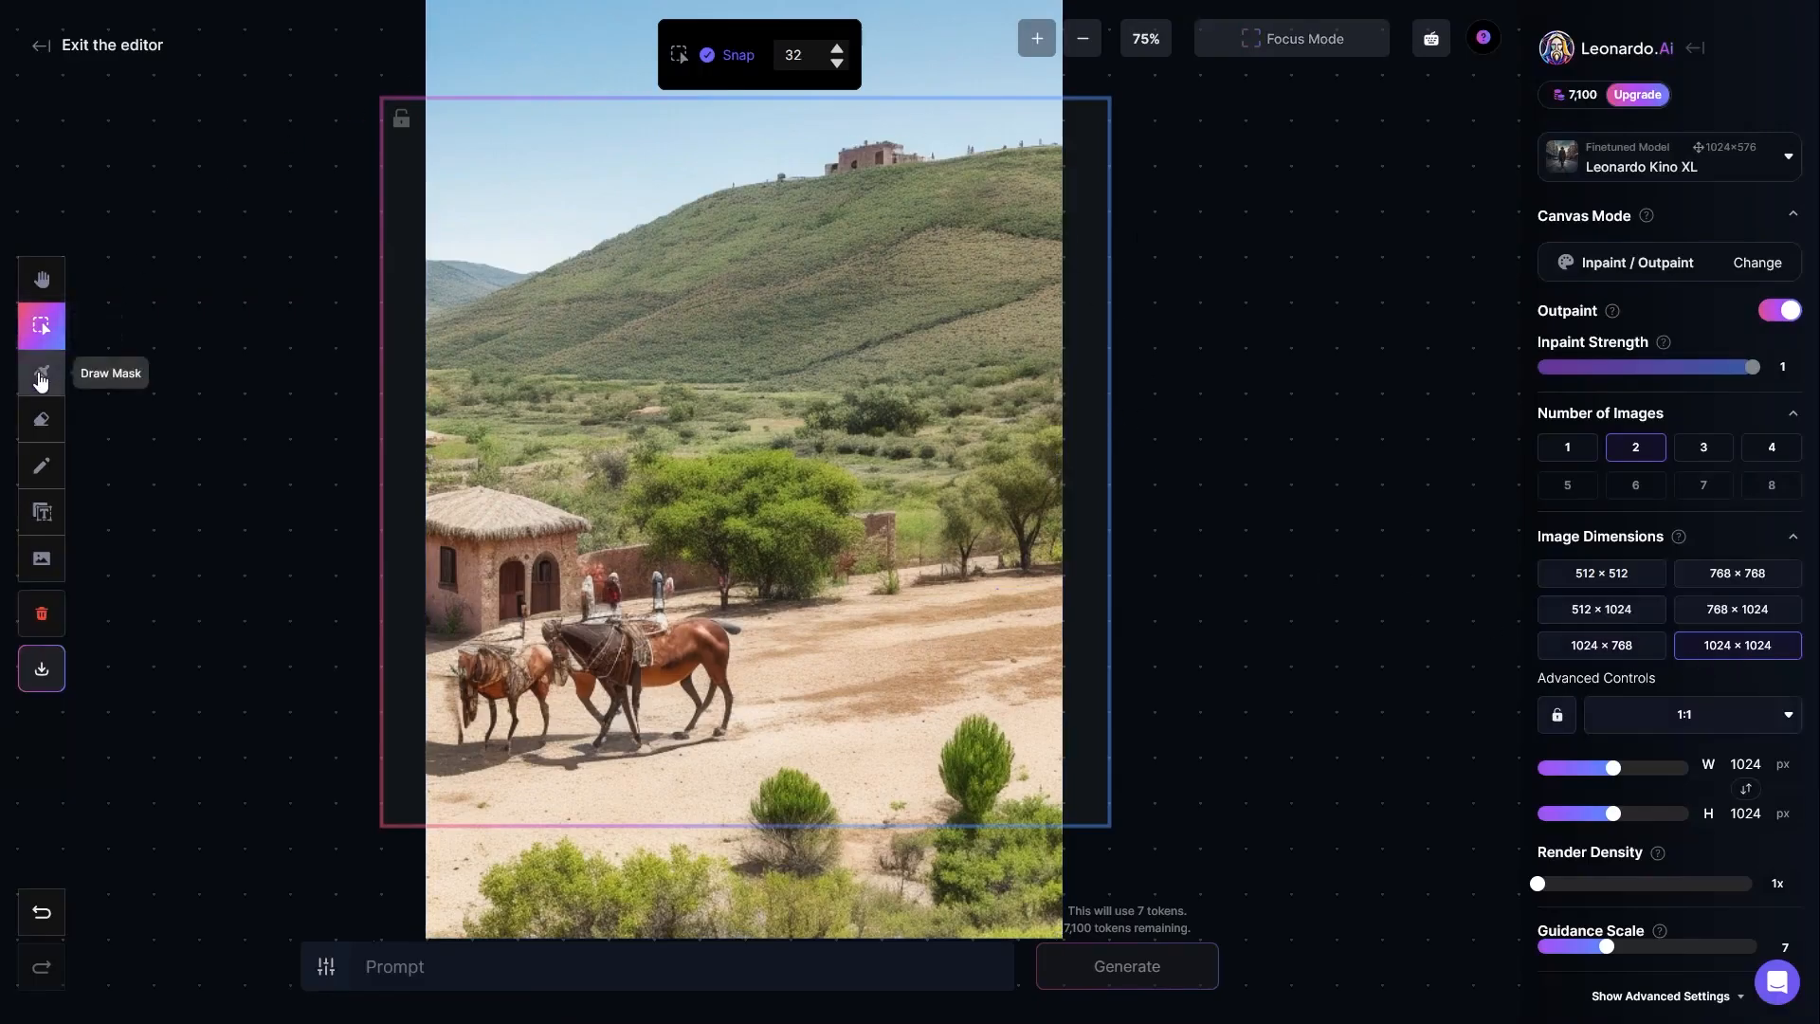
pyautogui.click(42, 377)
pyautogui.click(38, 327)
pyautogui.click(492, 49)
pyautogui.moveTo(492, 49); pyautogui.dragTo(417, 55)
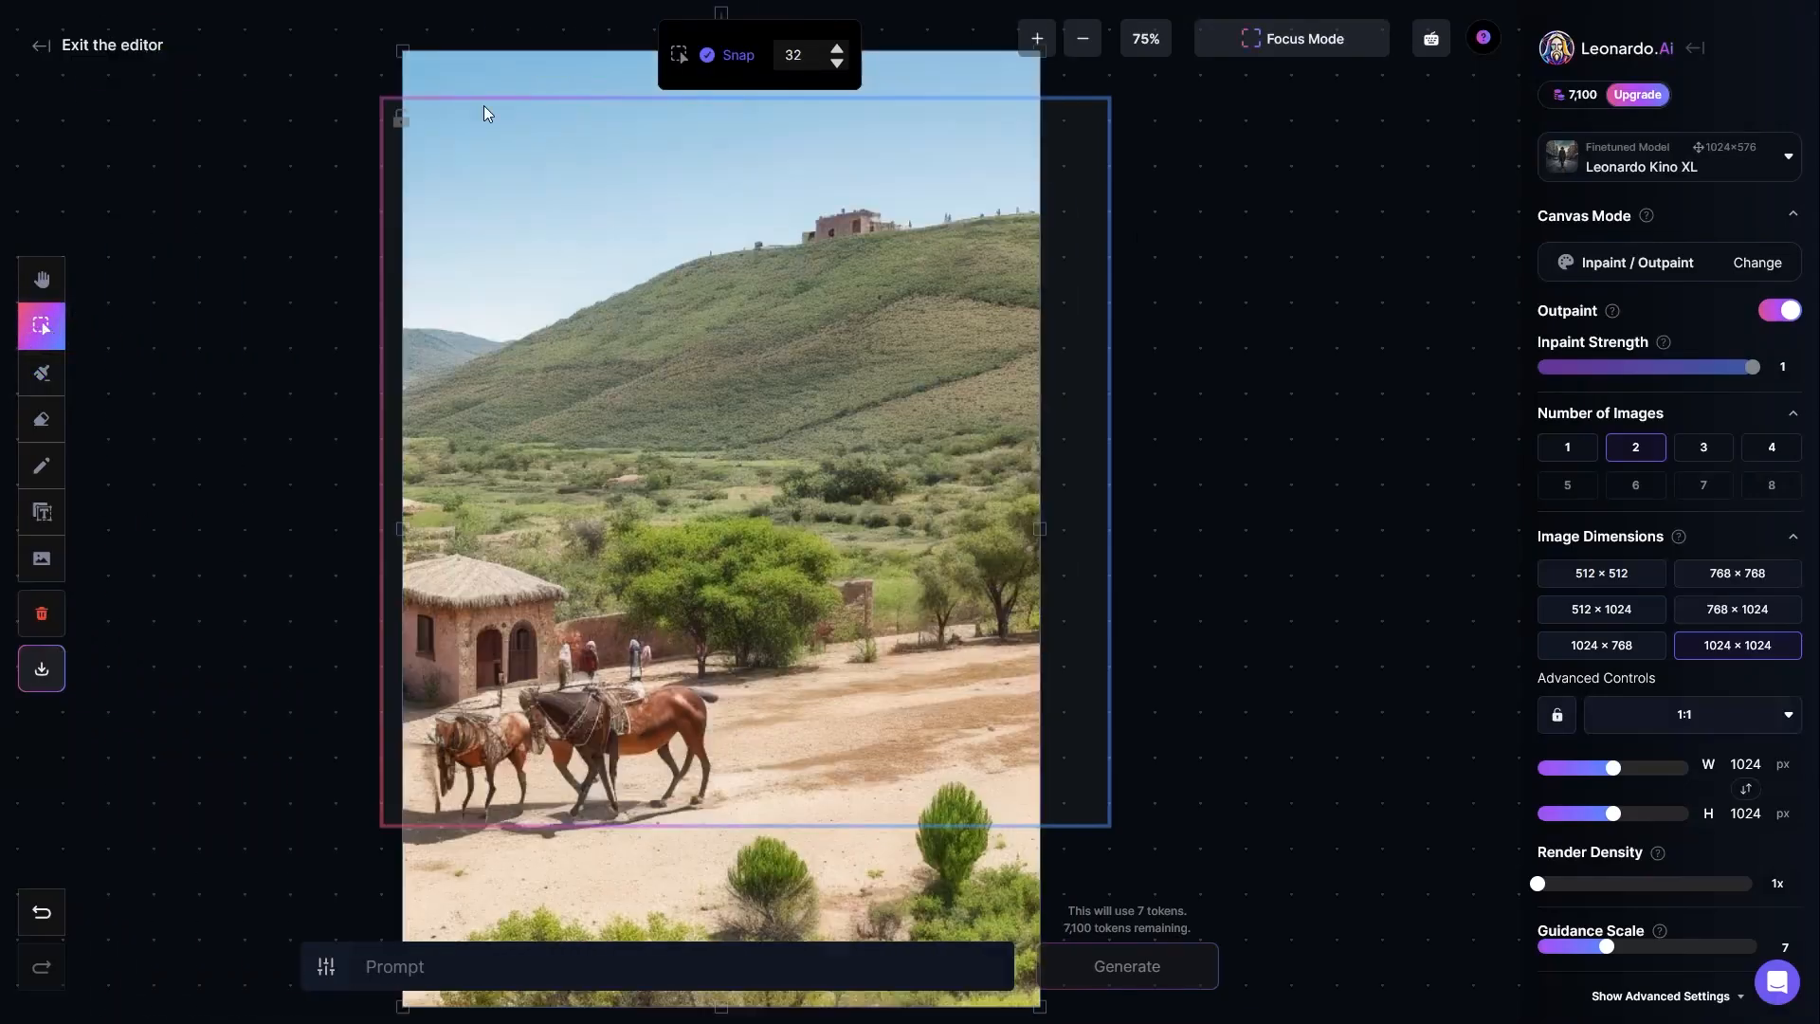
# Step: Scale the landscape image down to the frame's full height and center it horizontally inside the frame
pyautogui.moveTo(450, 106); pyautogui.dragTo(521, 165)
pyautogui.moveTo(652, 312); pyautogui.dragTo(650, 224)
pyautogui.moveTo(493, 914); pyautogui.dragTo(534, 813)
pyautogui.moveTo(843, 487); pyautogui.dragTo(796, 481)
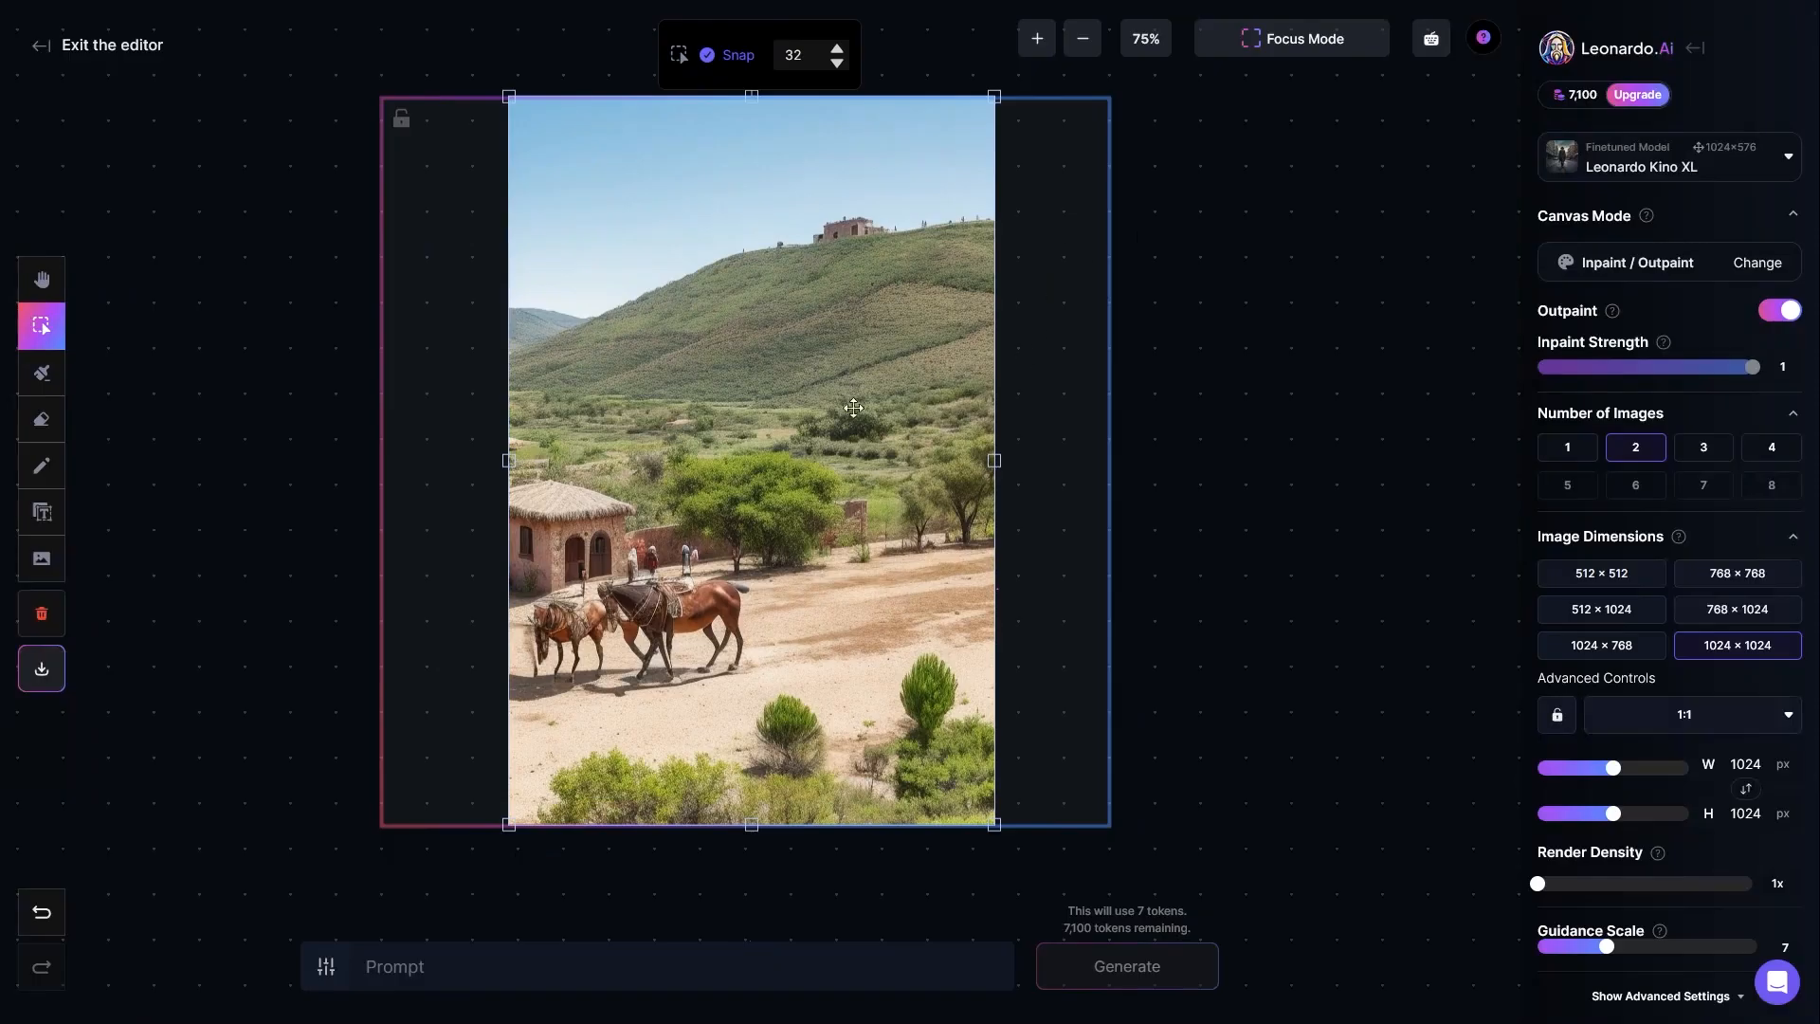
pyautogui.moveTo(762, 419); pyautogui.dragTo(758, 419)
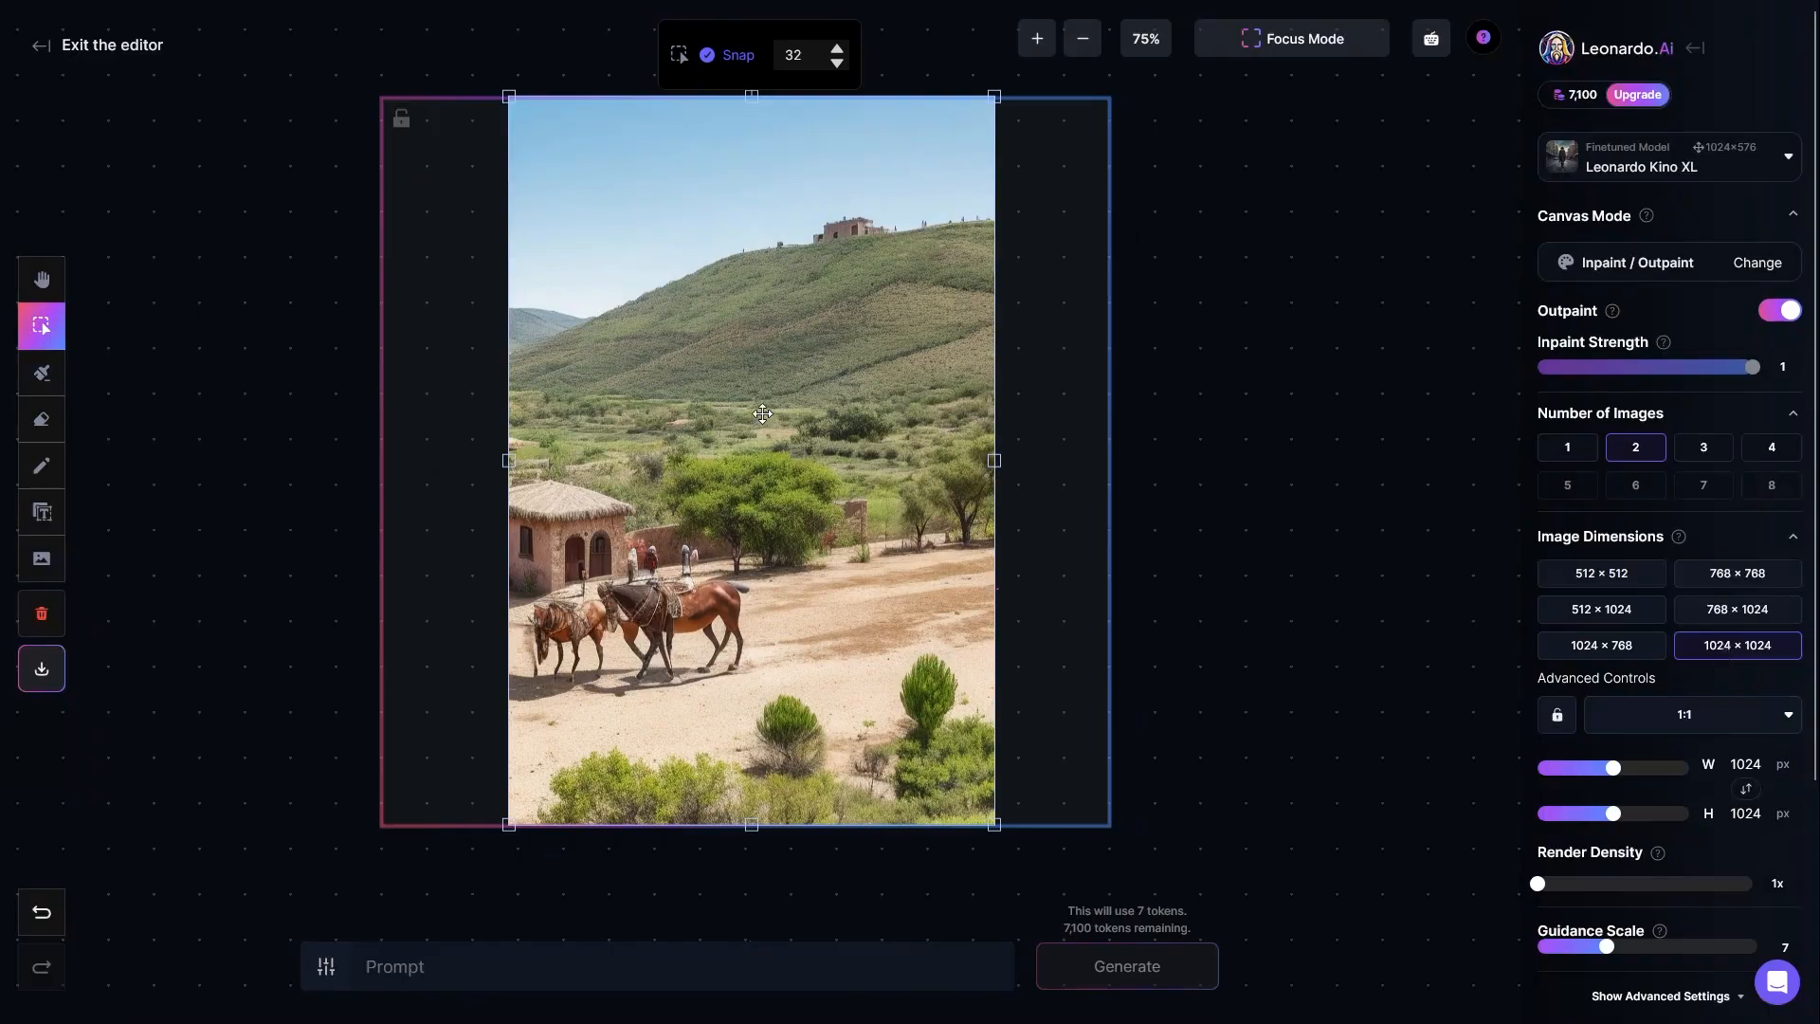
# Step: Shift the image toward the frame's left side, try other image dimensions ending at 768 × 1024, and center the image in that frame
pyautogui.moveTo(807, 401); pyautogui.dragTo(691, 406)
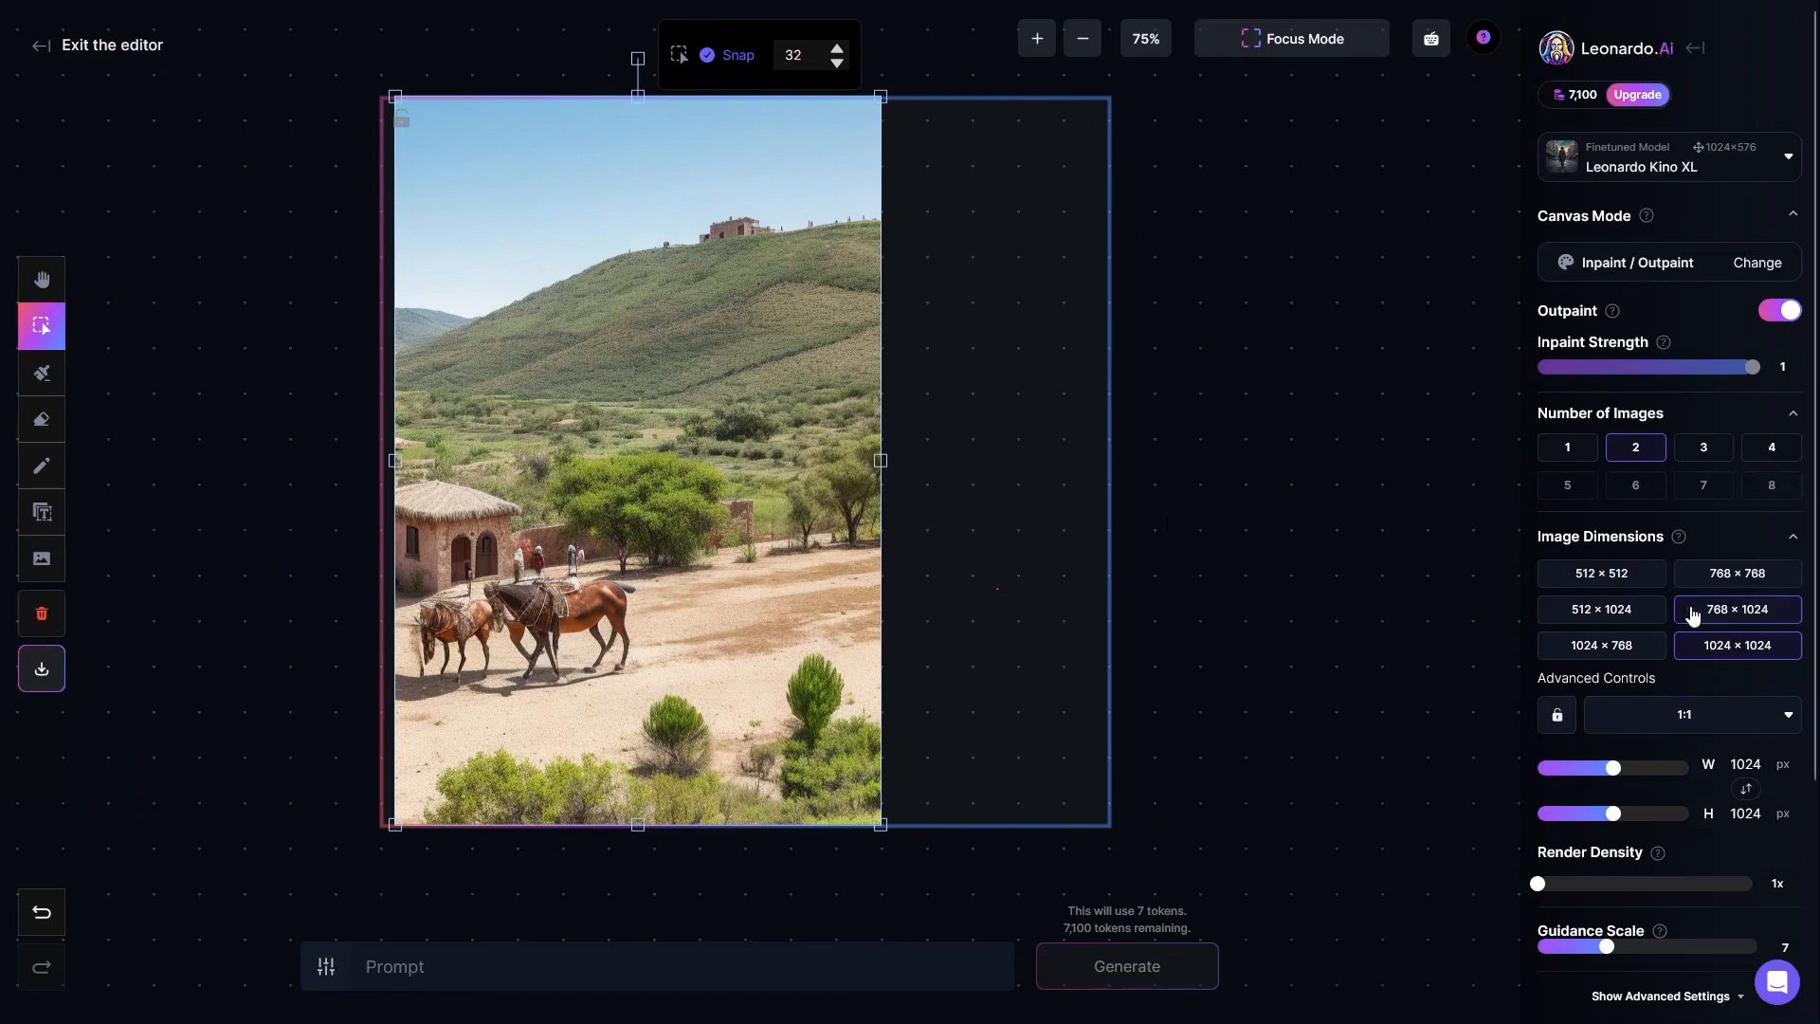
pyautogui.click(1732, 616)
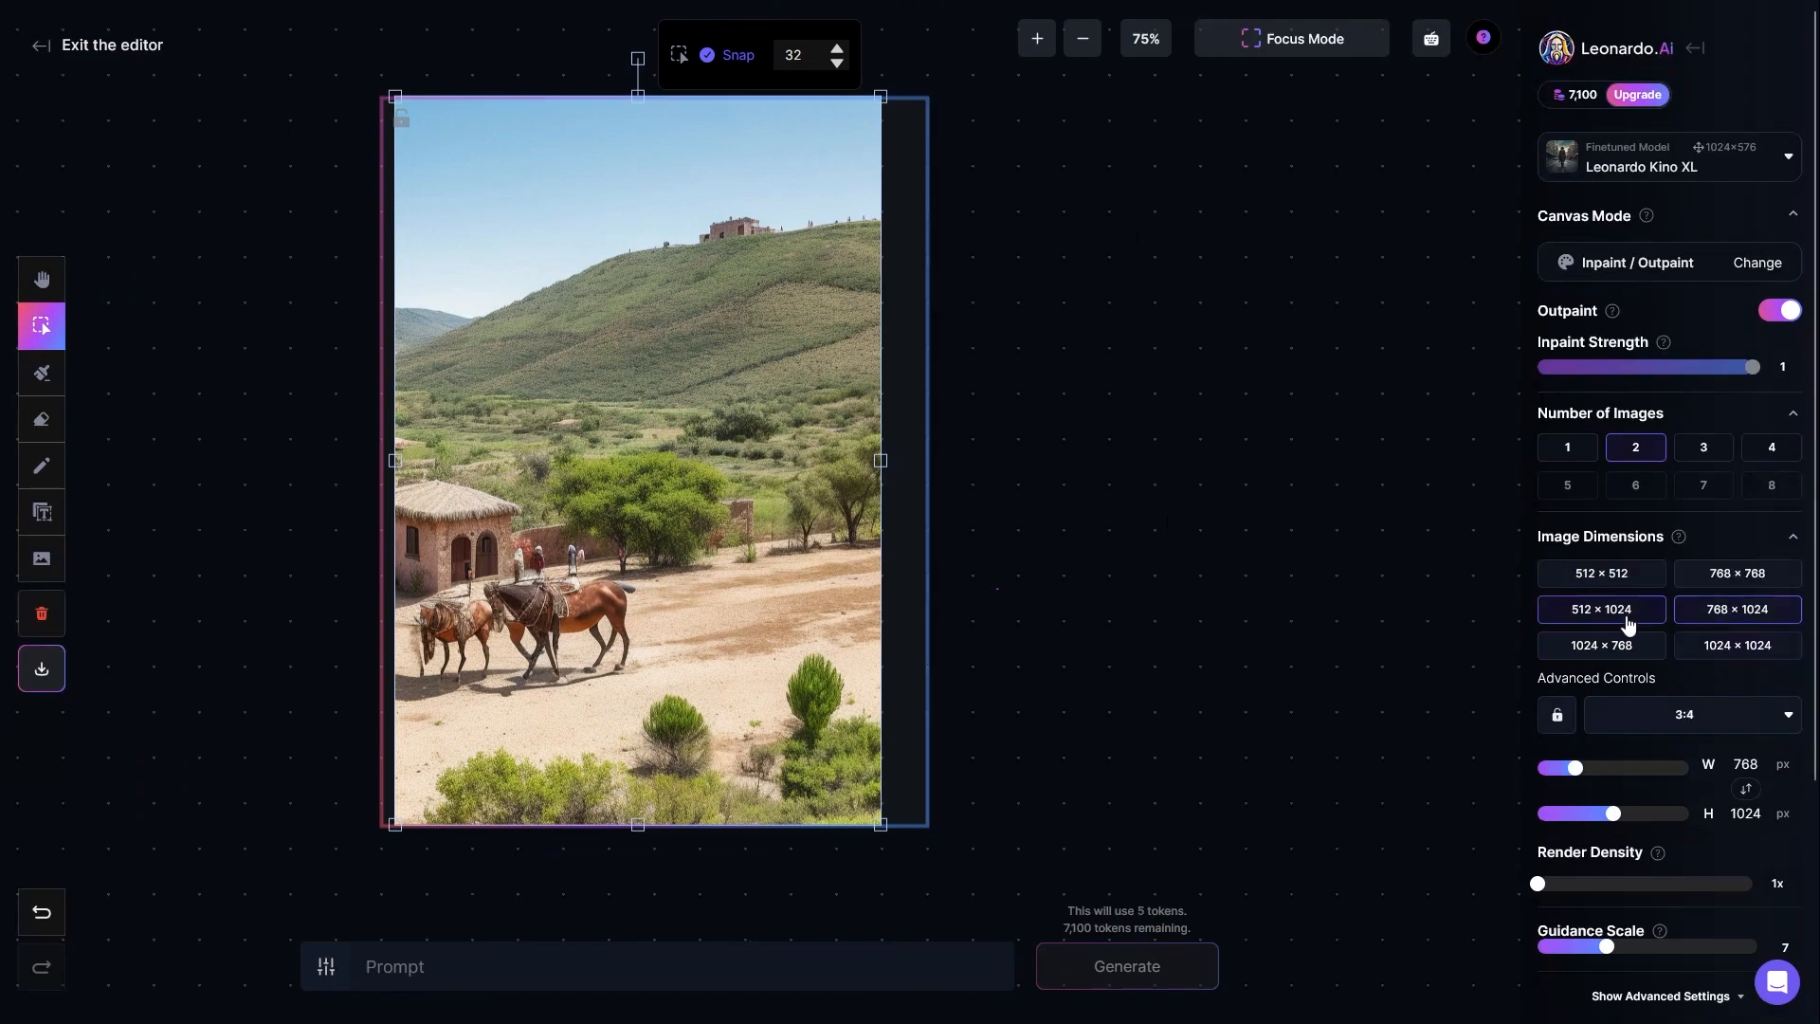
pyautogui.click(1619, 648)
pyautogui.click(1722, 609)
pyautogui.click(1724, 580)
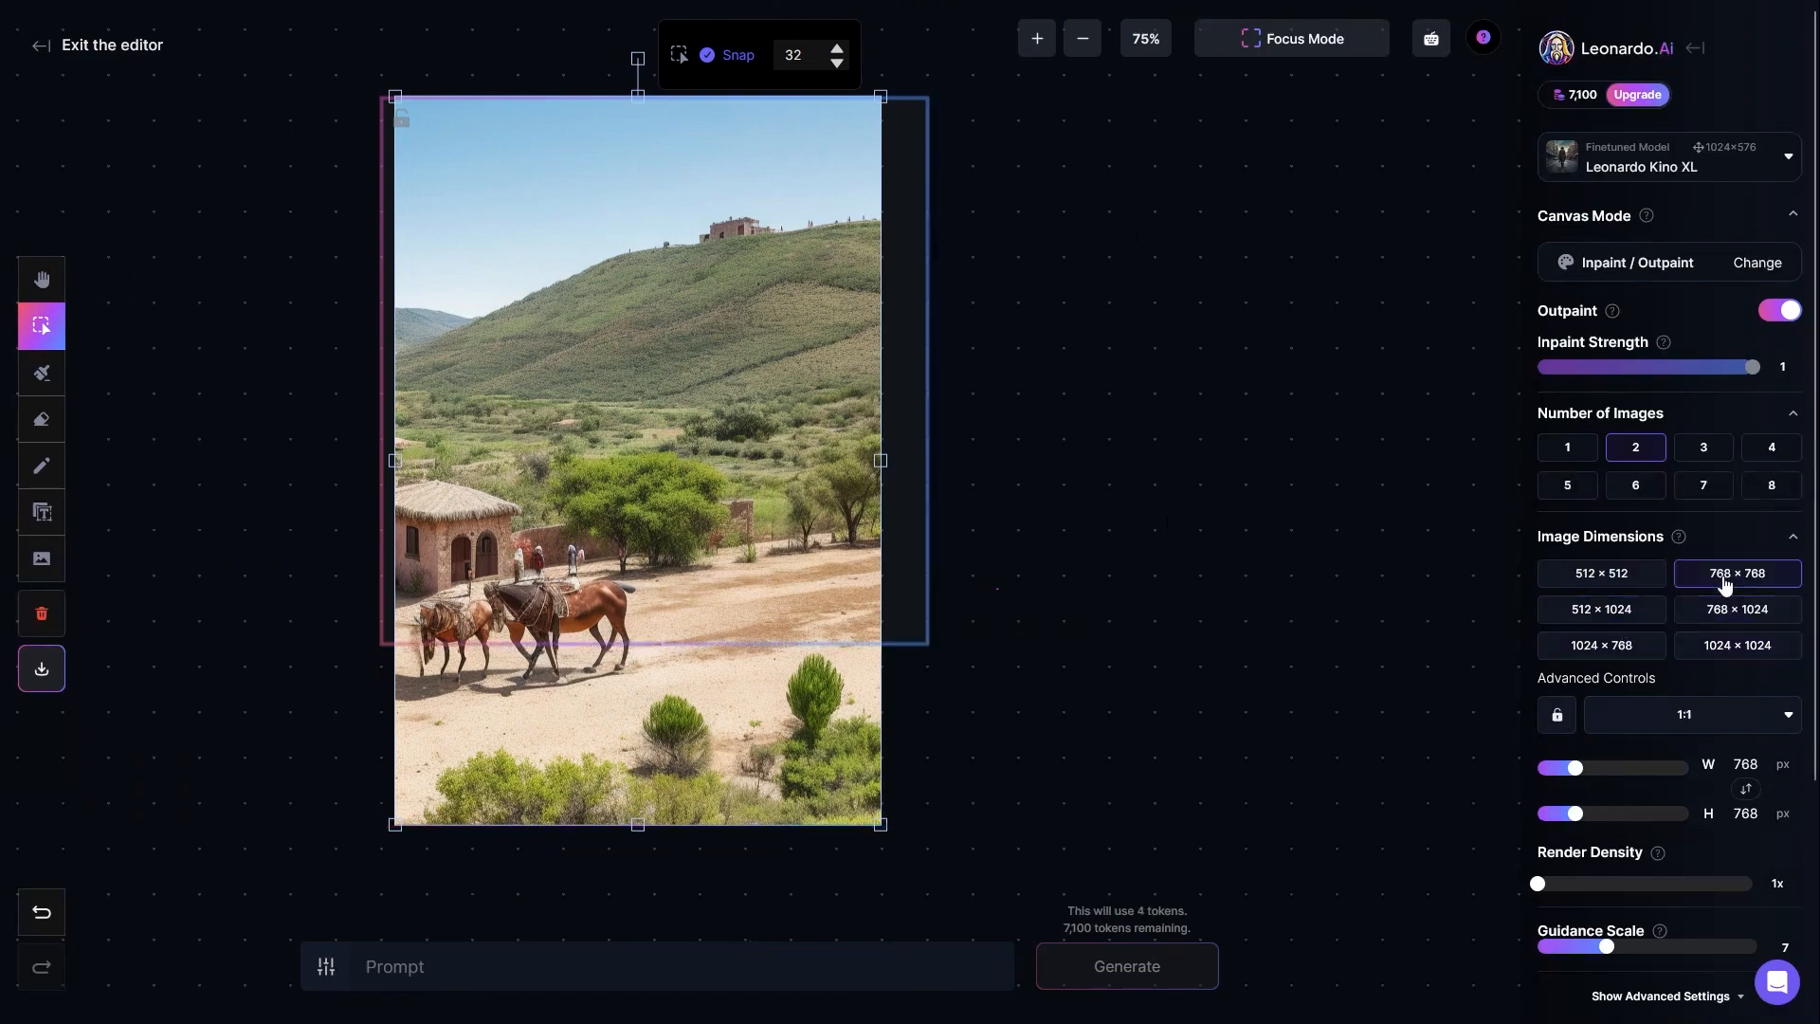
pyautogui.click(1654, 643)
pyautogui.click(1734, 578)
pyautogui.click(1734, 610)
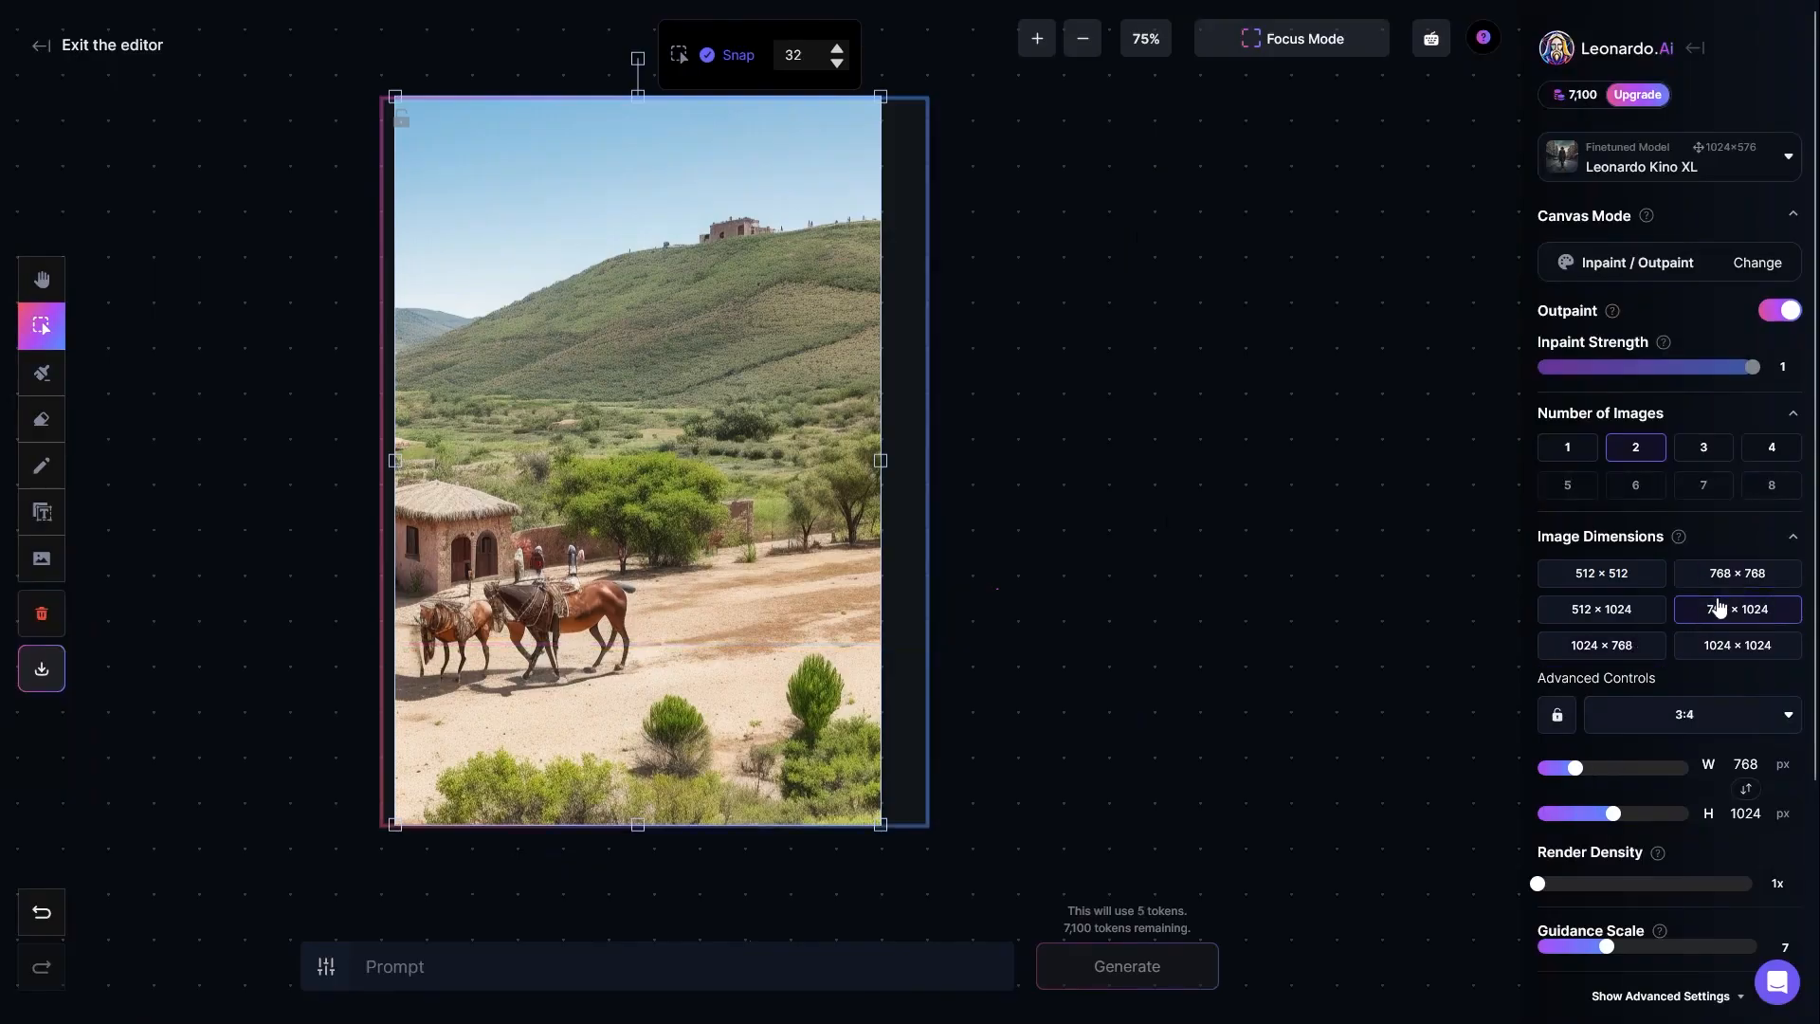
pyautogui.moveTo(637, 449); pyautogui.dragTo(648, 451)
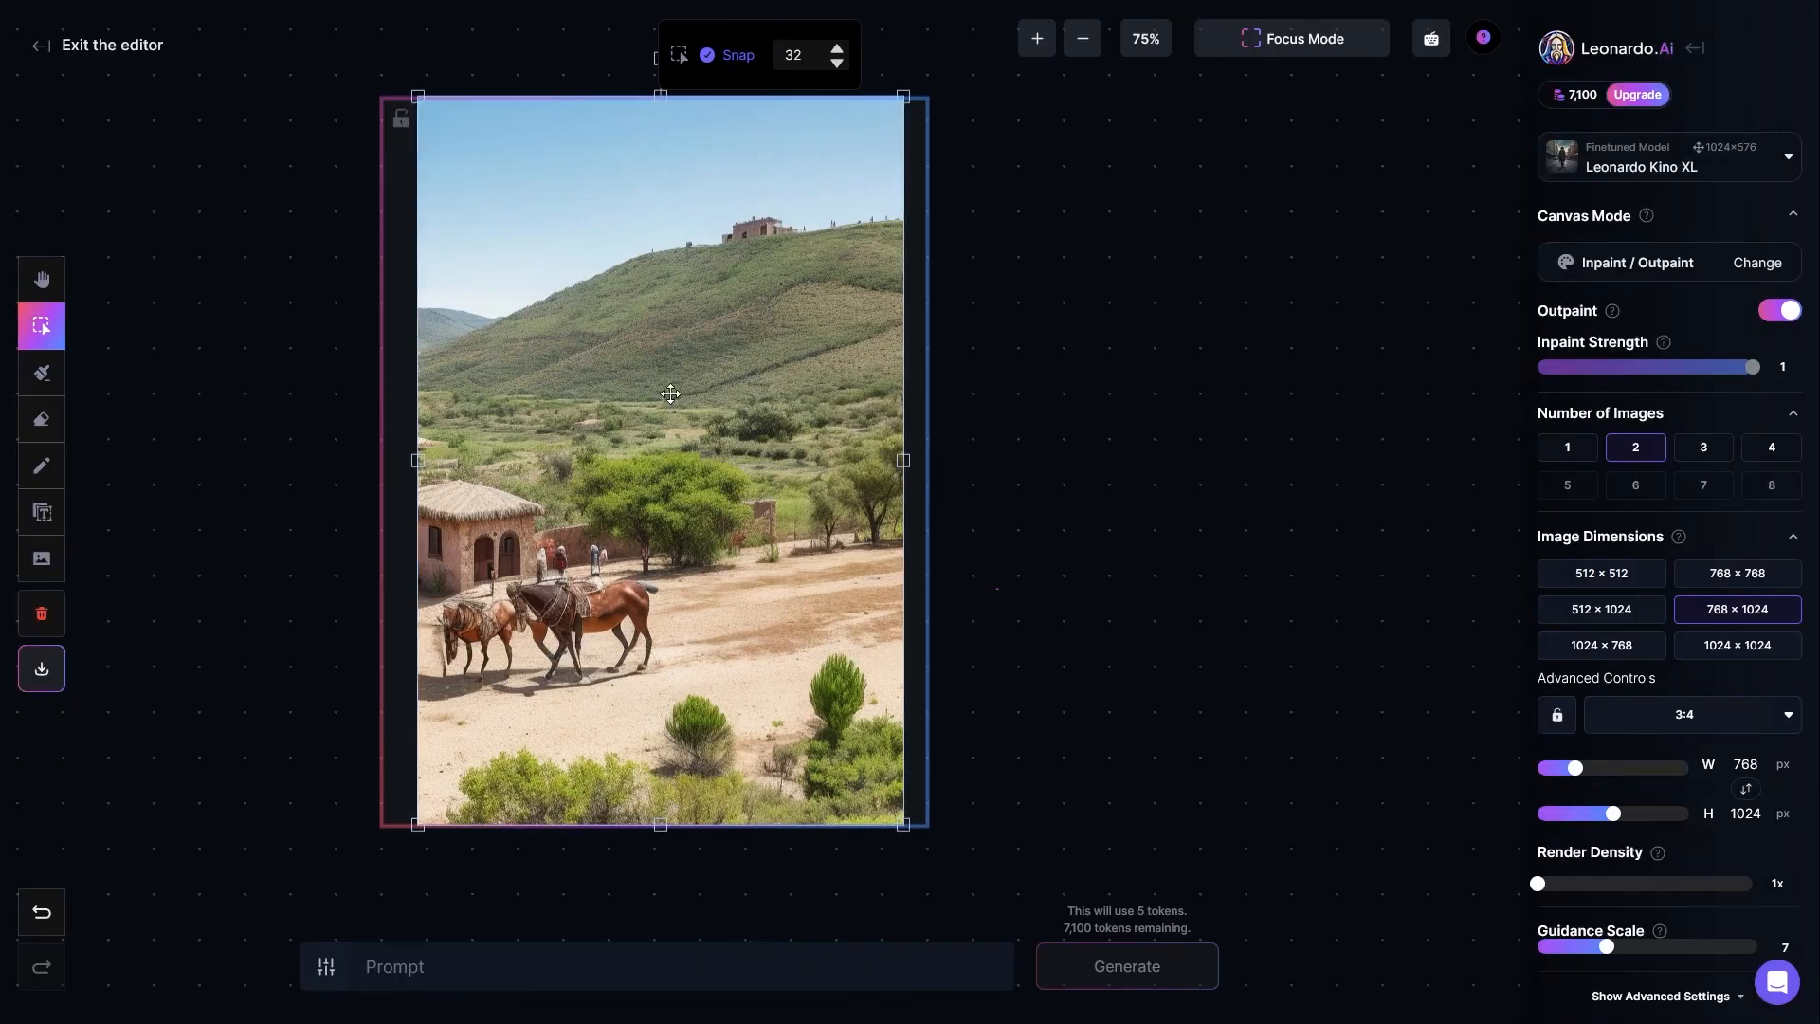
# Step: Set the image dimensions to 1024 × 1024 and center the landscape image horizontally in the frame
pyautogui.click(1730, 661)
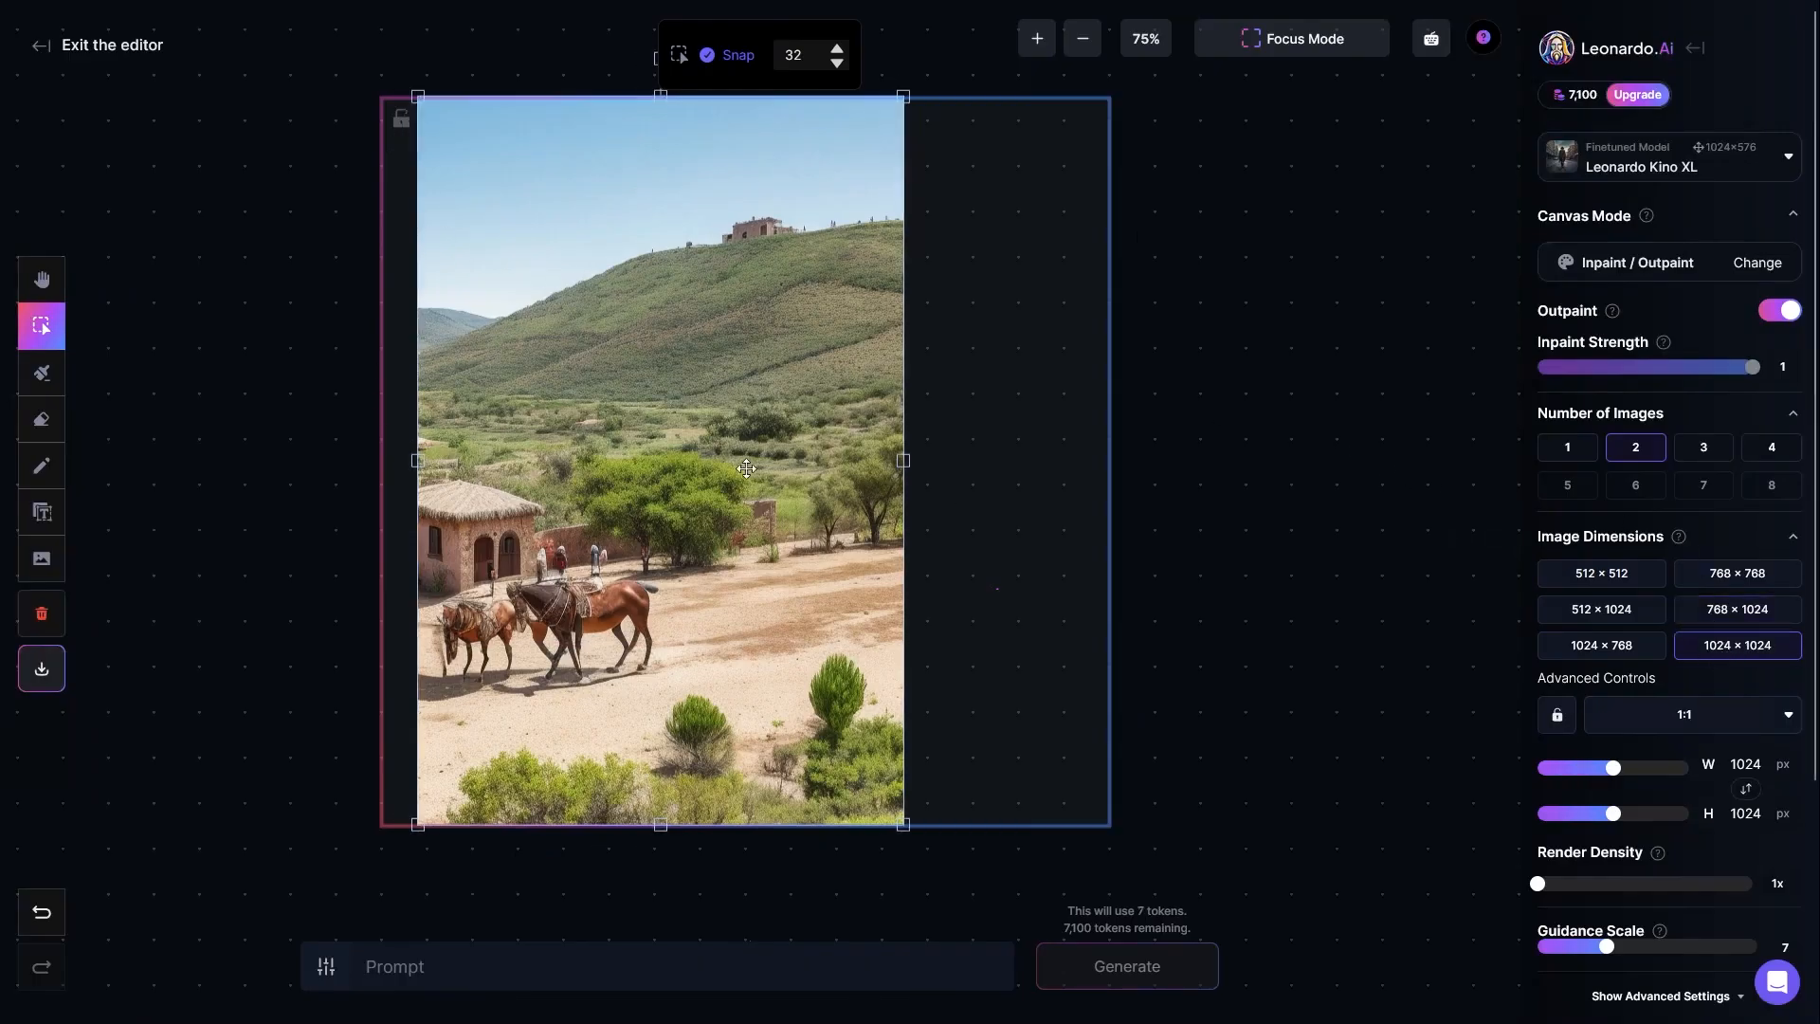
pyautogui.moveTo(588, 440); pyautogui.dragTo(675, 442)
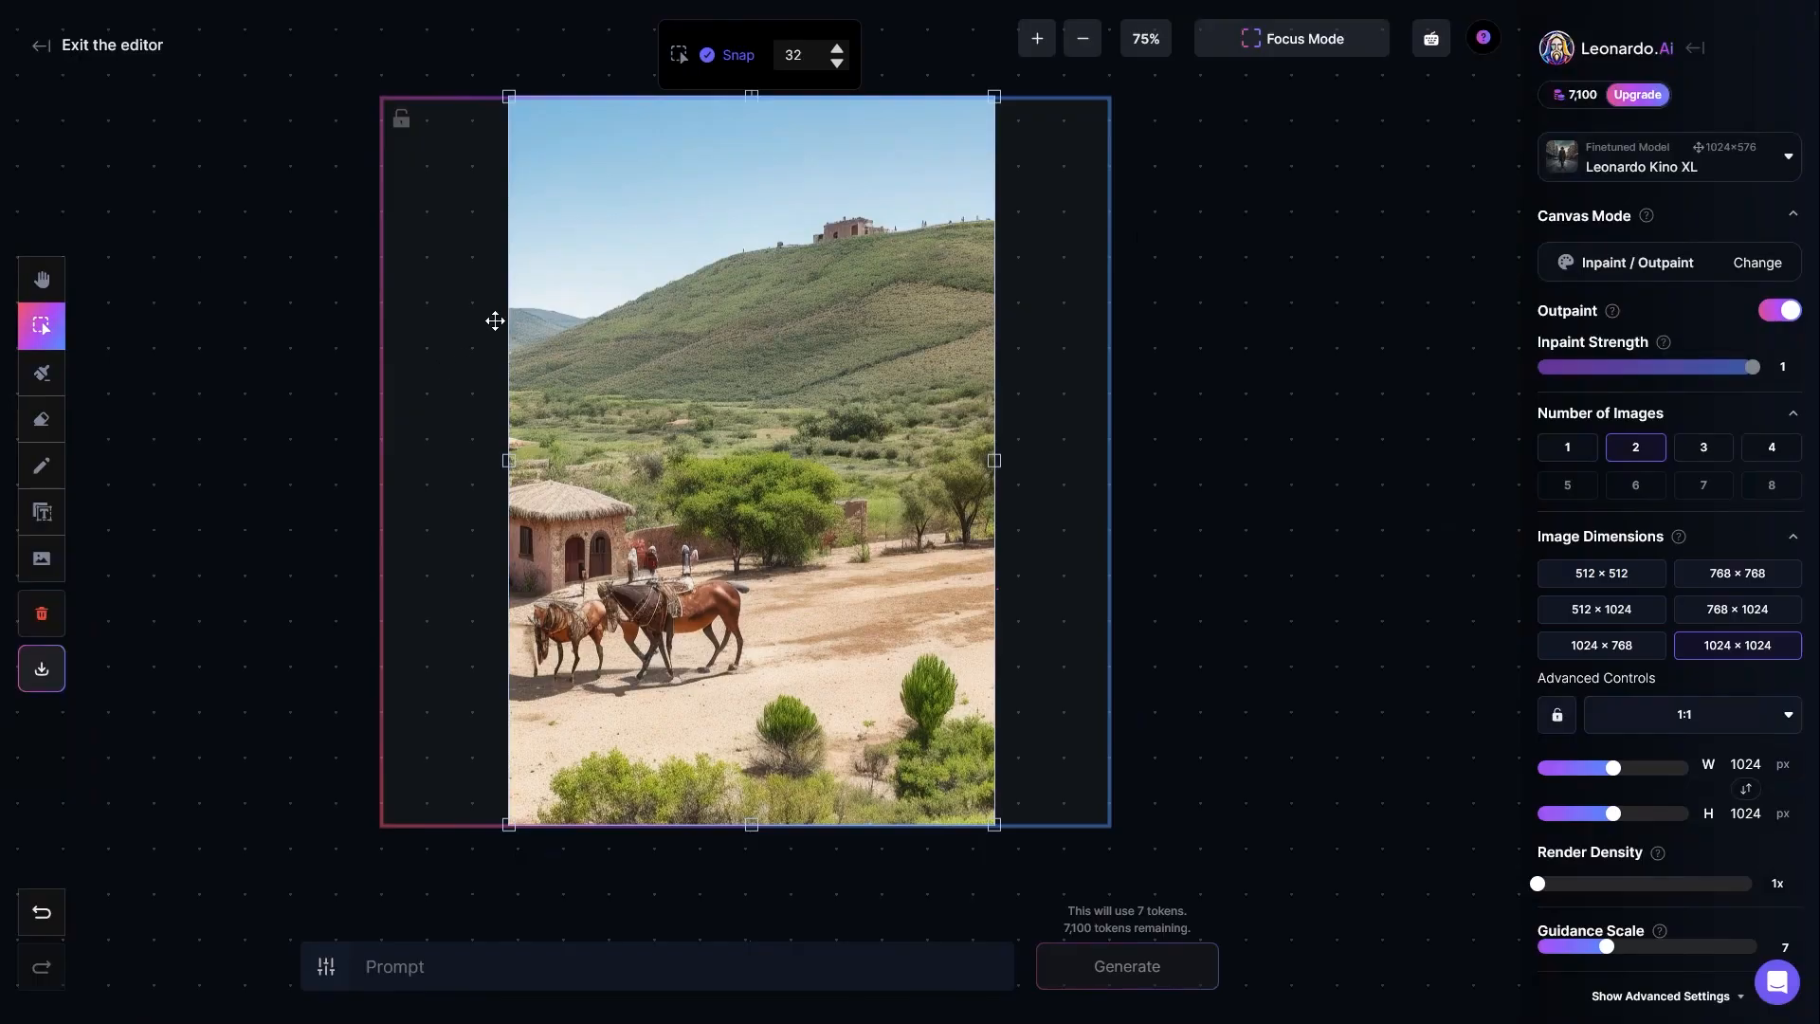
# Step: Draw a mask over the sky just above the distant hill at the landscape's edge and enter the prompt "mountain"
pyautogui.click(277, 568)
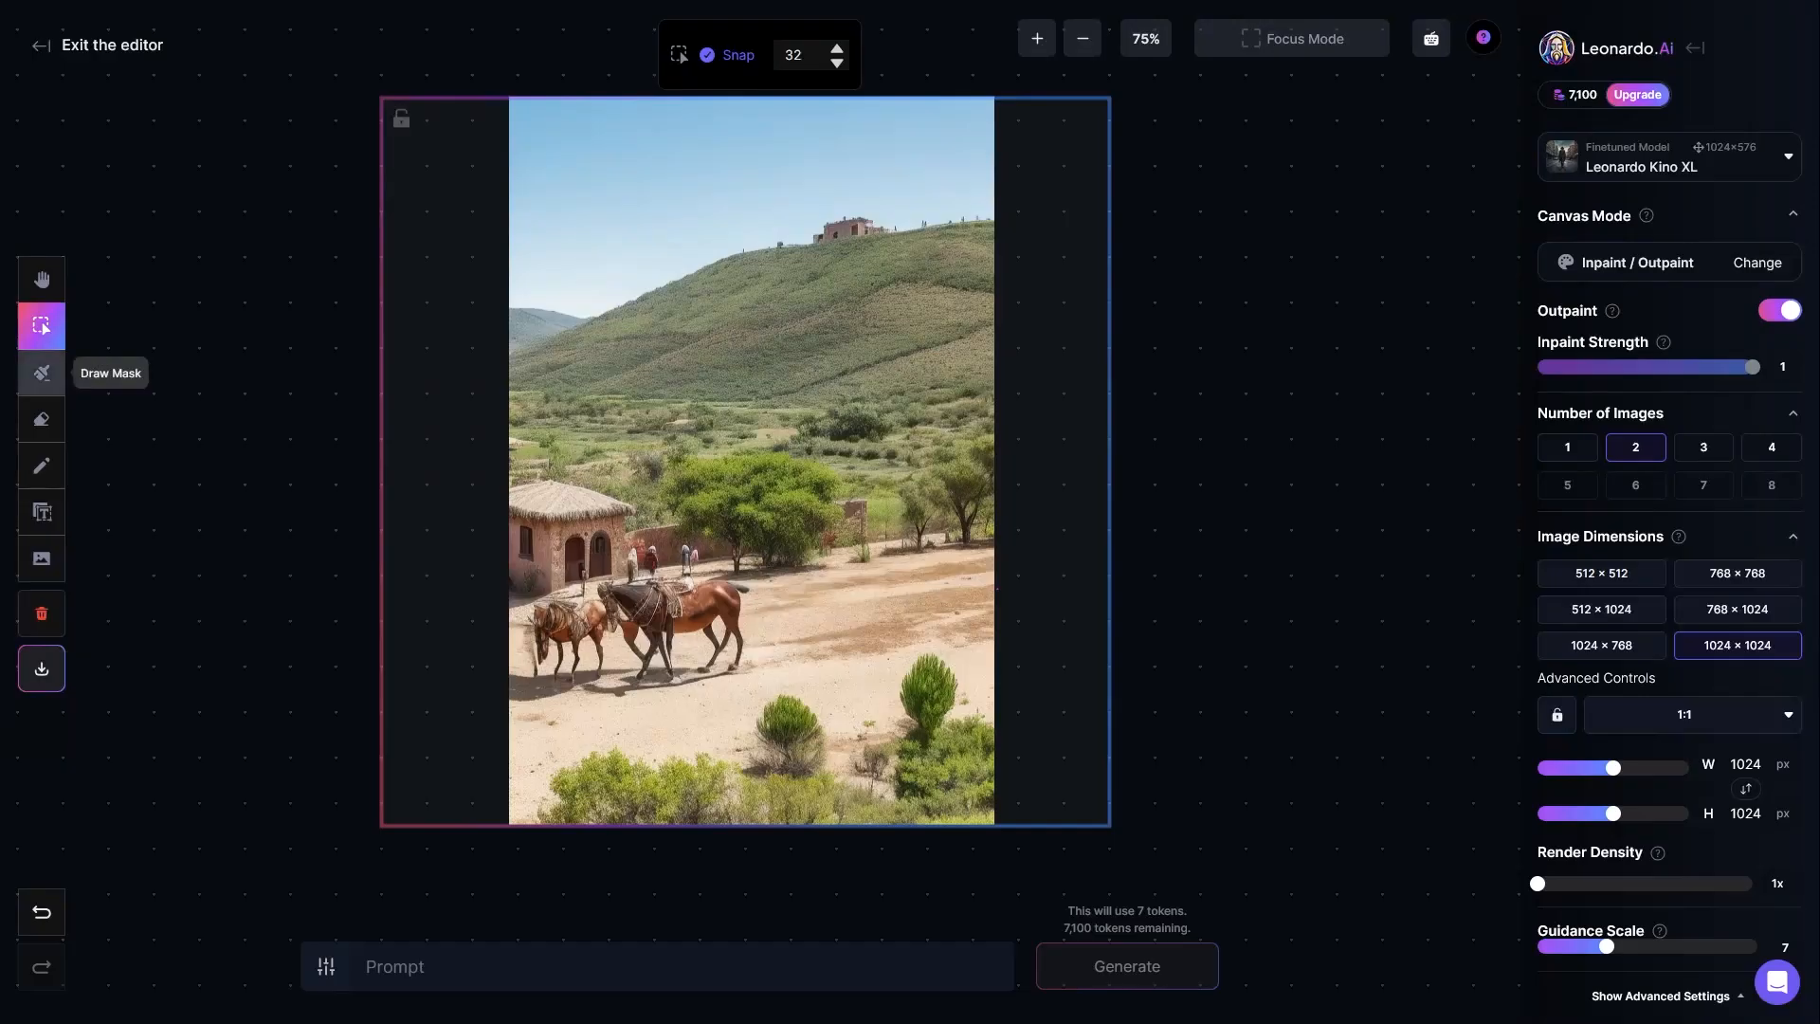
pyautogui.click(47, 377)
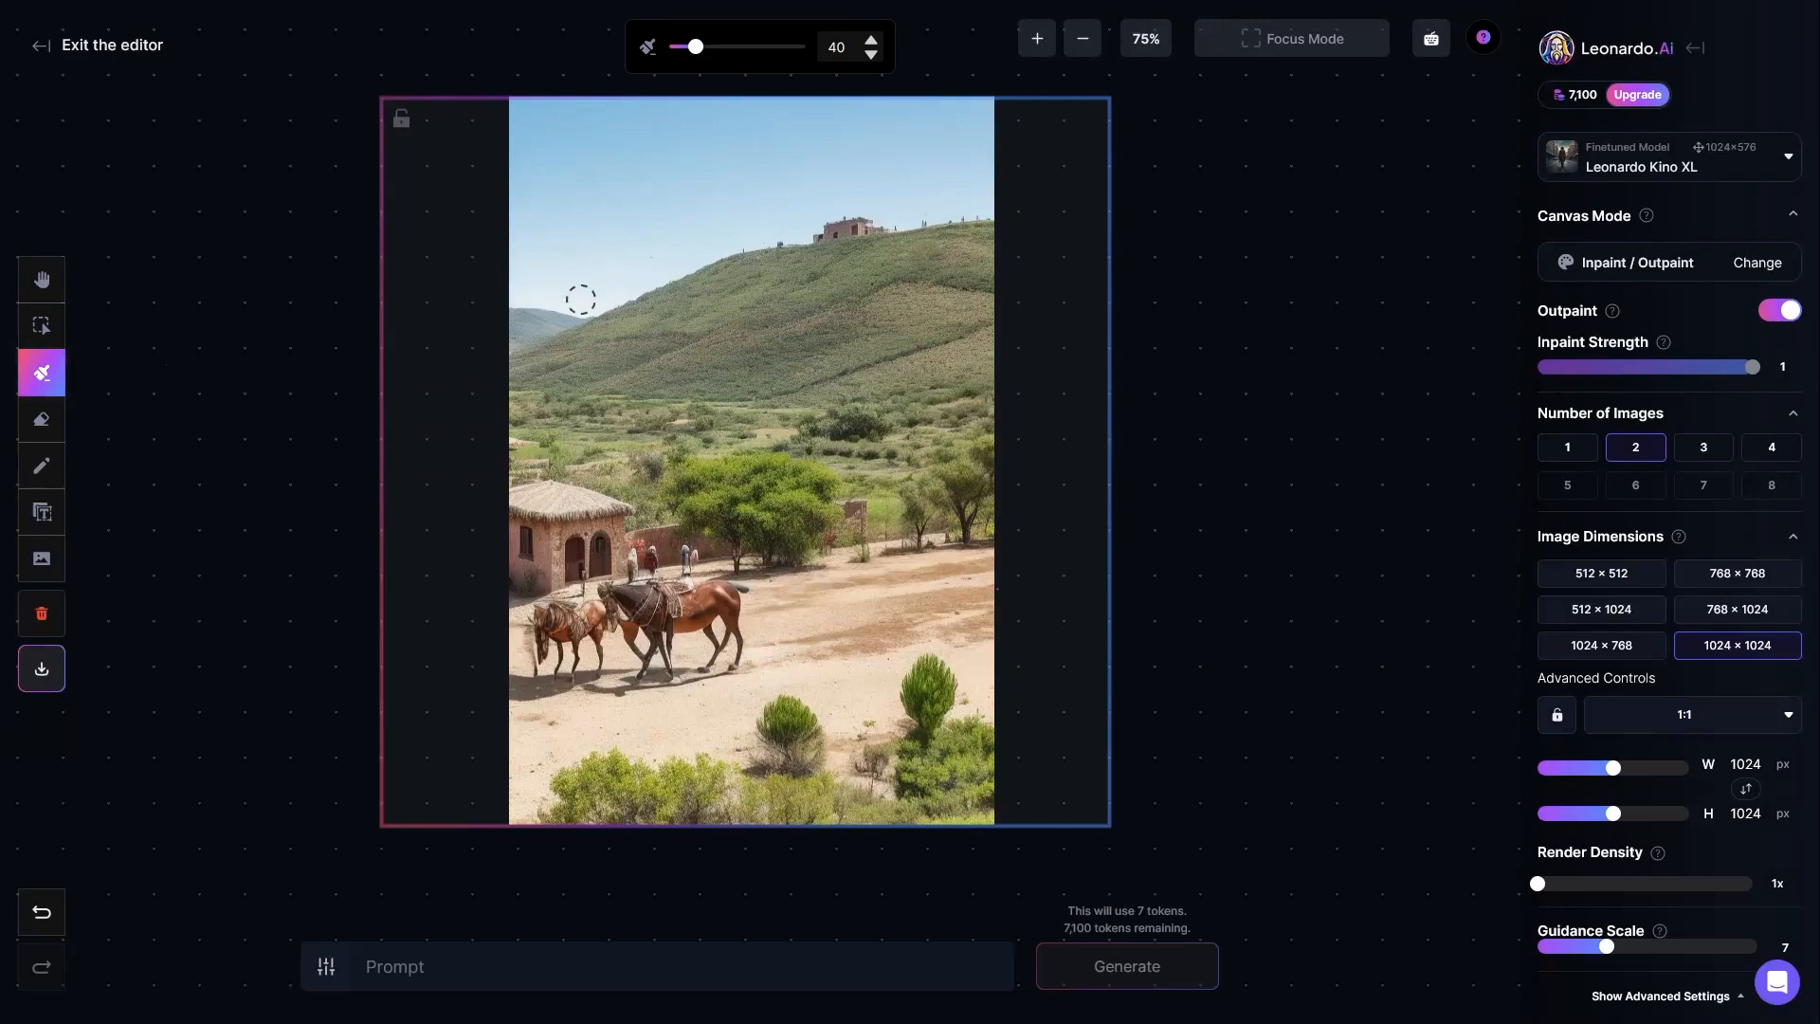
pyautogui.moveTo(532, 302)
pyautogui.mouseDown()
pyautogui.moveTo(629, 301)
pyautogui.moveTo(518, 295)
pyautogui.mouseUp()
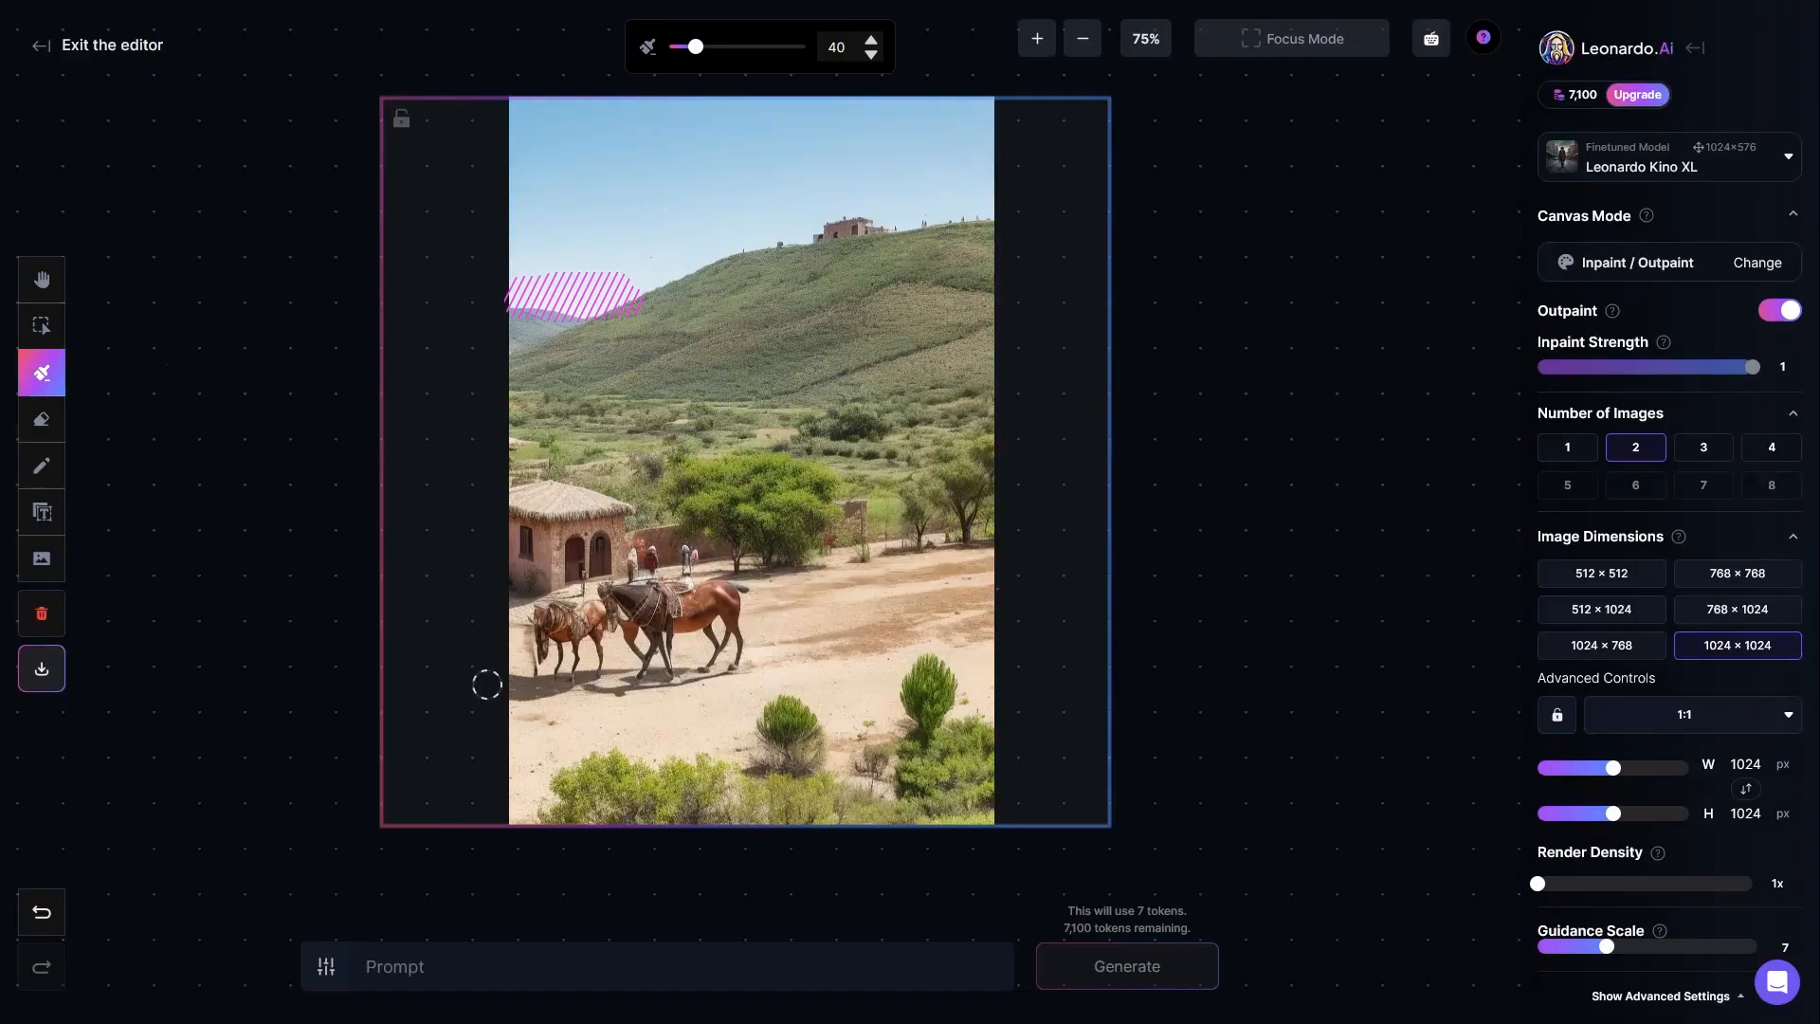
pyautogui.click(503, 970)
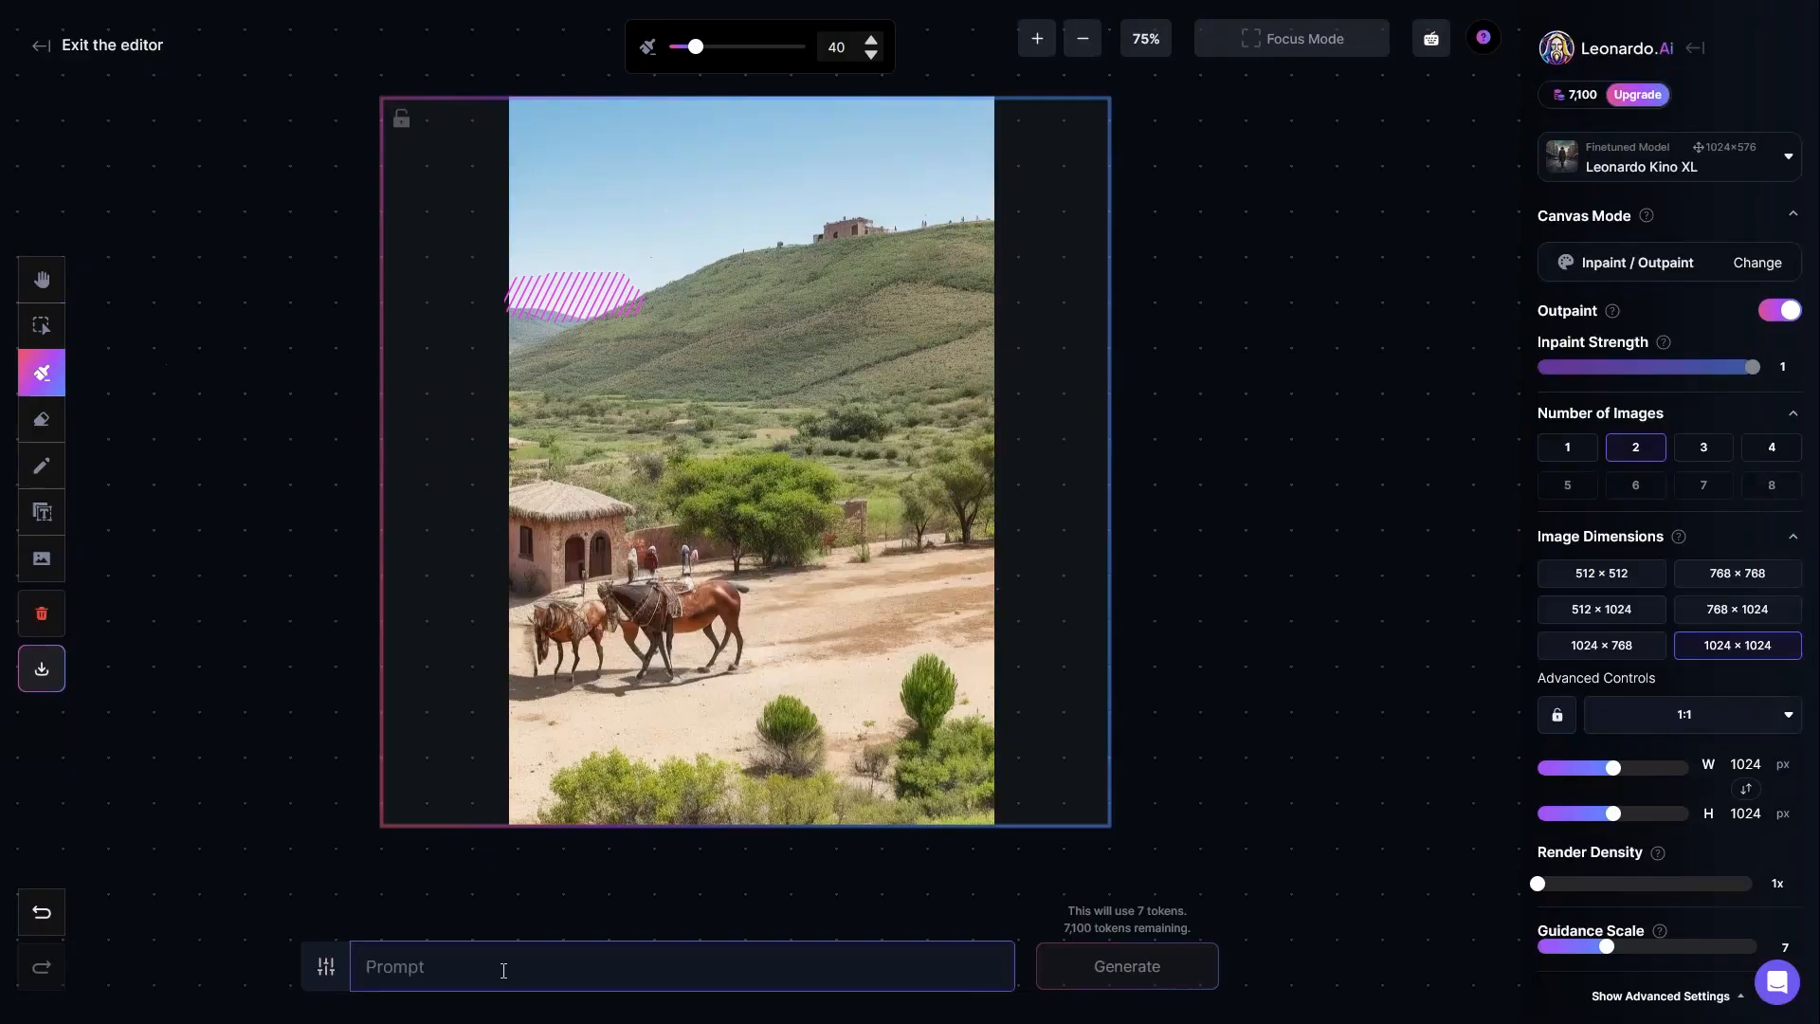
pyautogui.write('mountain')
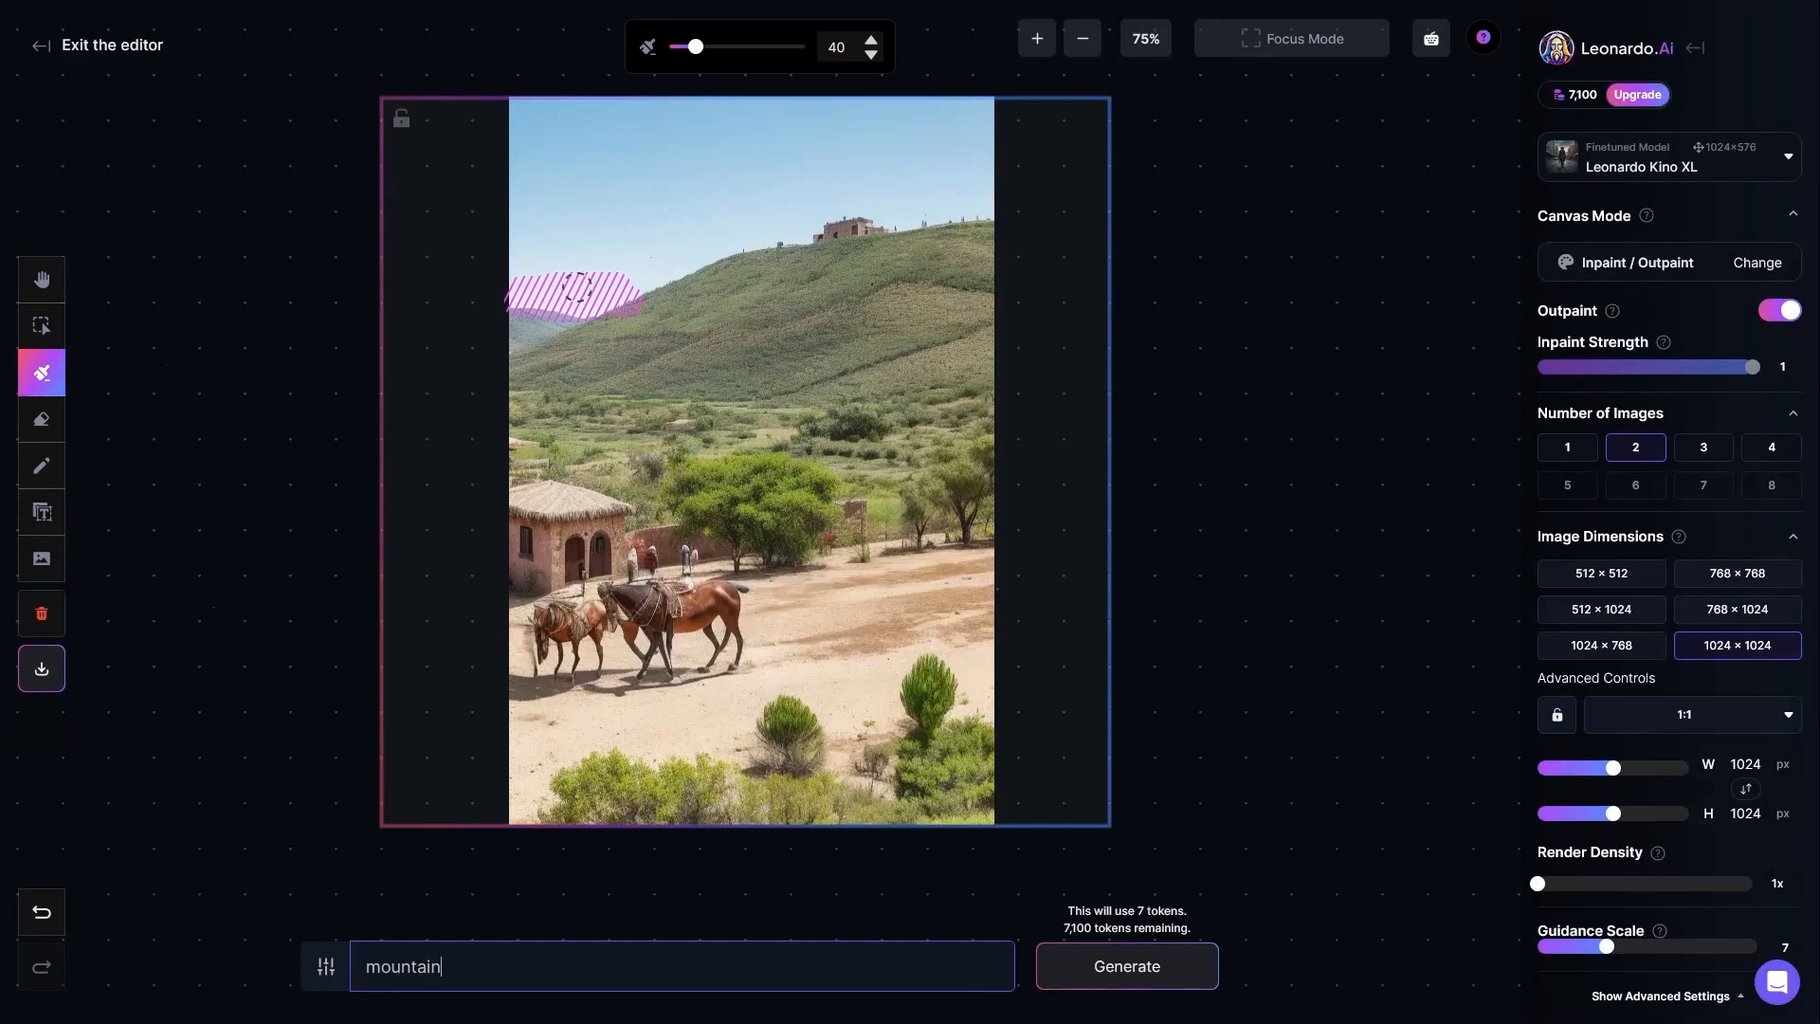
# Step: Brush an extra mask stroke up into the sky and erase it from the mask
pyautogui.moveTo(531, 285)
pyautogui.mouseDown()
pyautogui.moveTo(580, 285)
pyautogui.moveTo(665, 209)
pyautogui.moveTo(744, 180)
pyautogui.mouseUp()
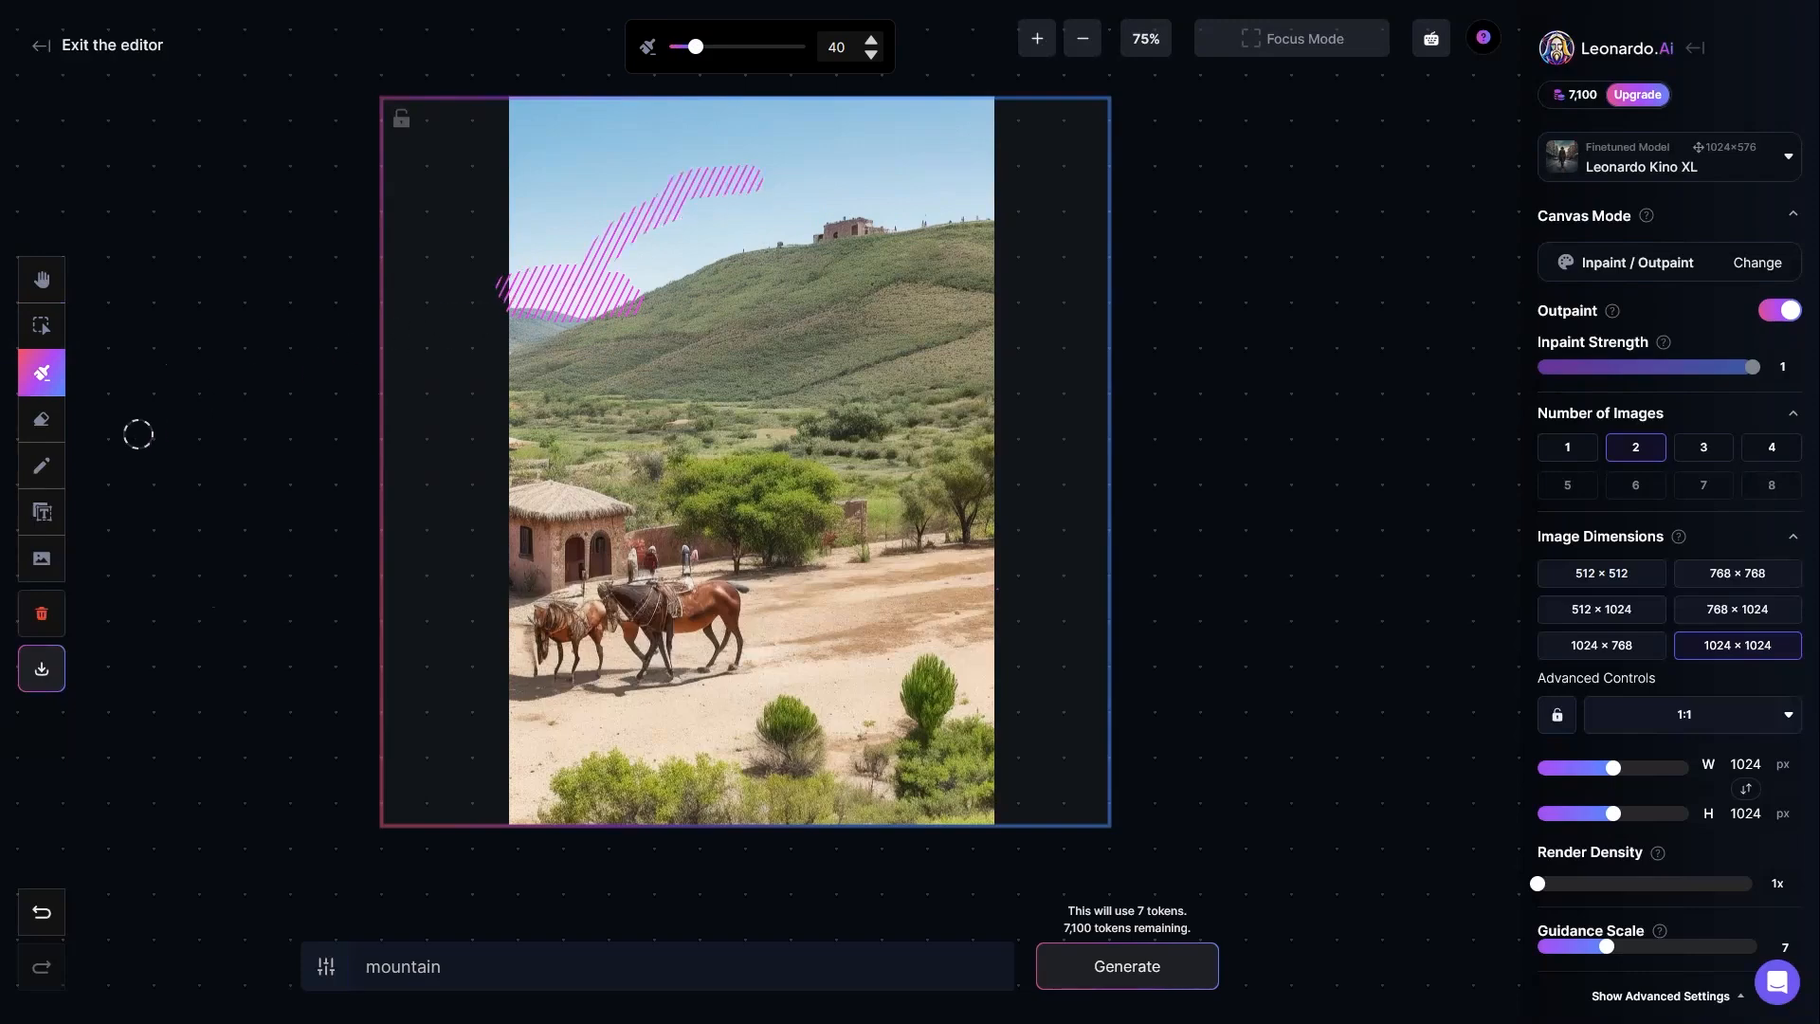
pyautogui.click(43, 422)
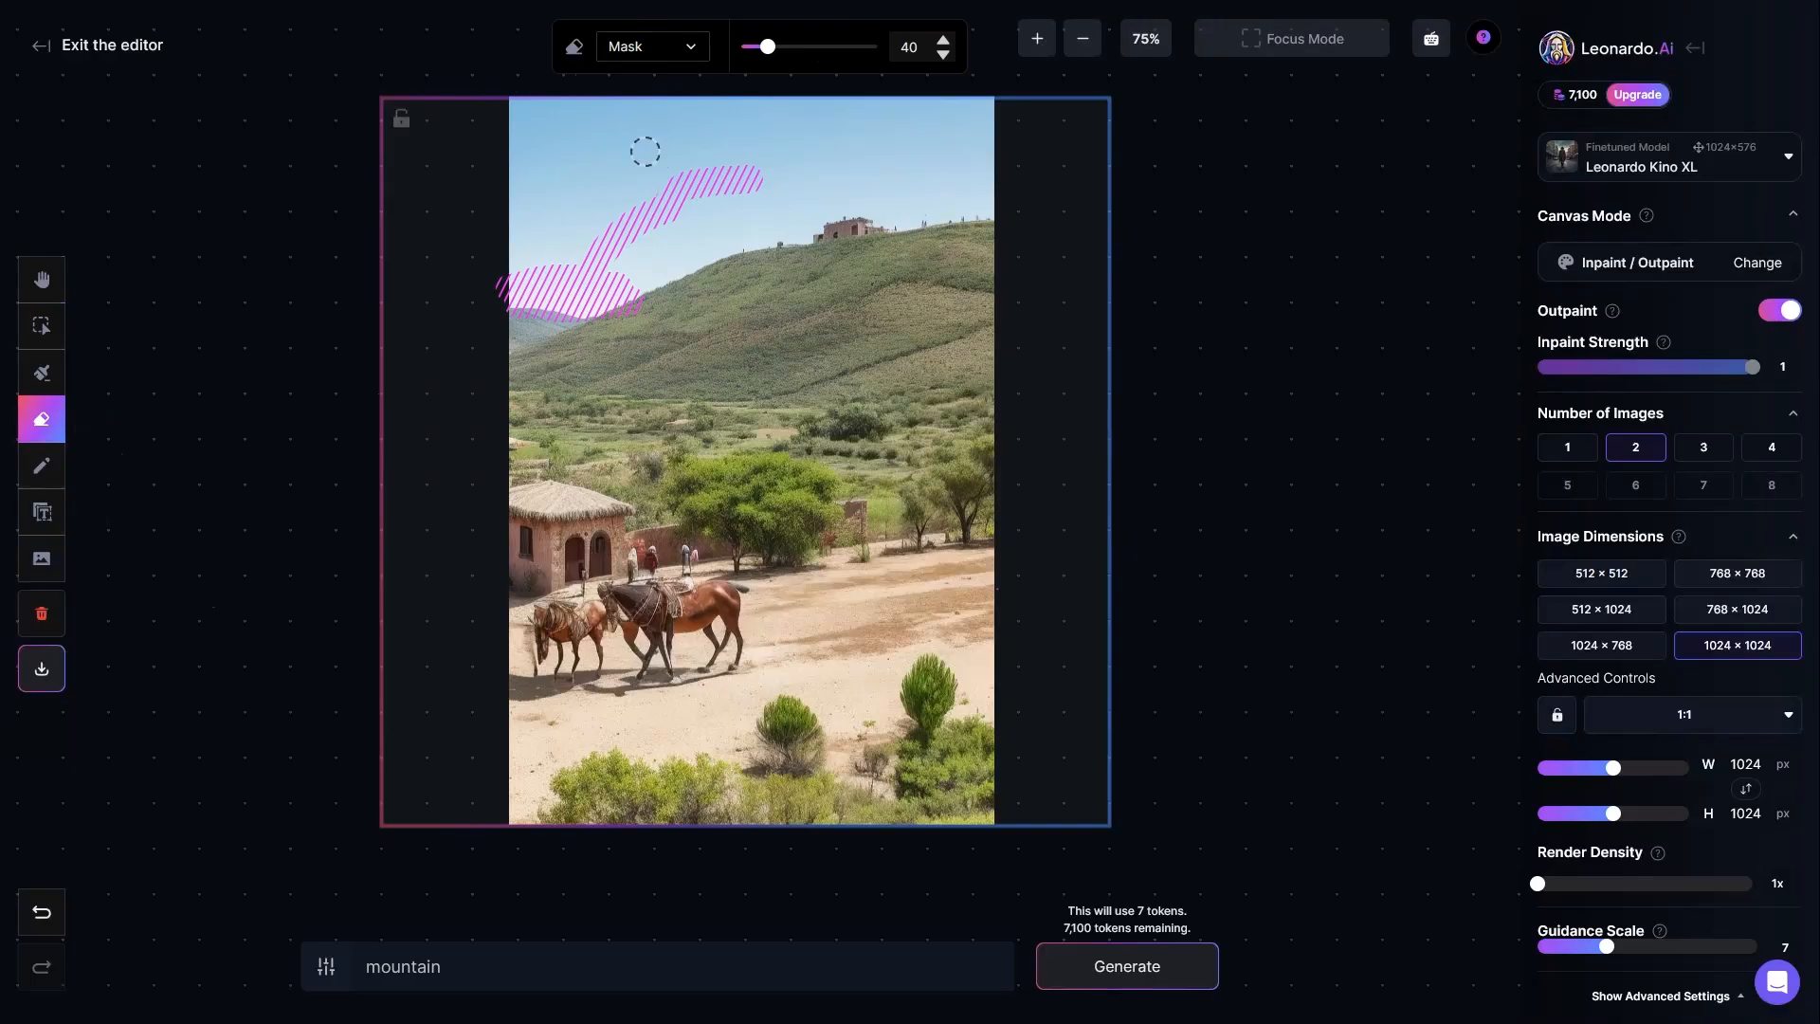
pyautogui.moveTo(730, 169); pyautogui.dragTo(619, 234)
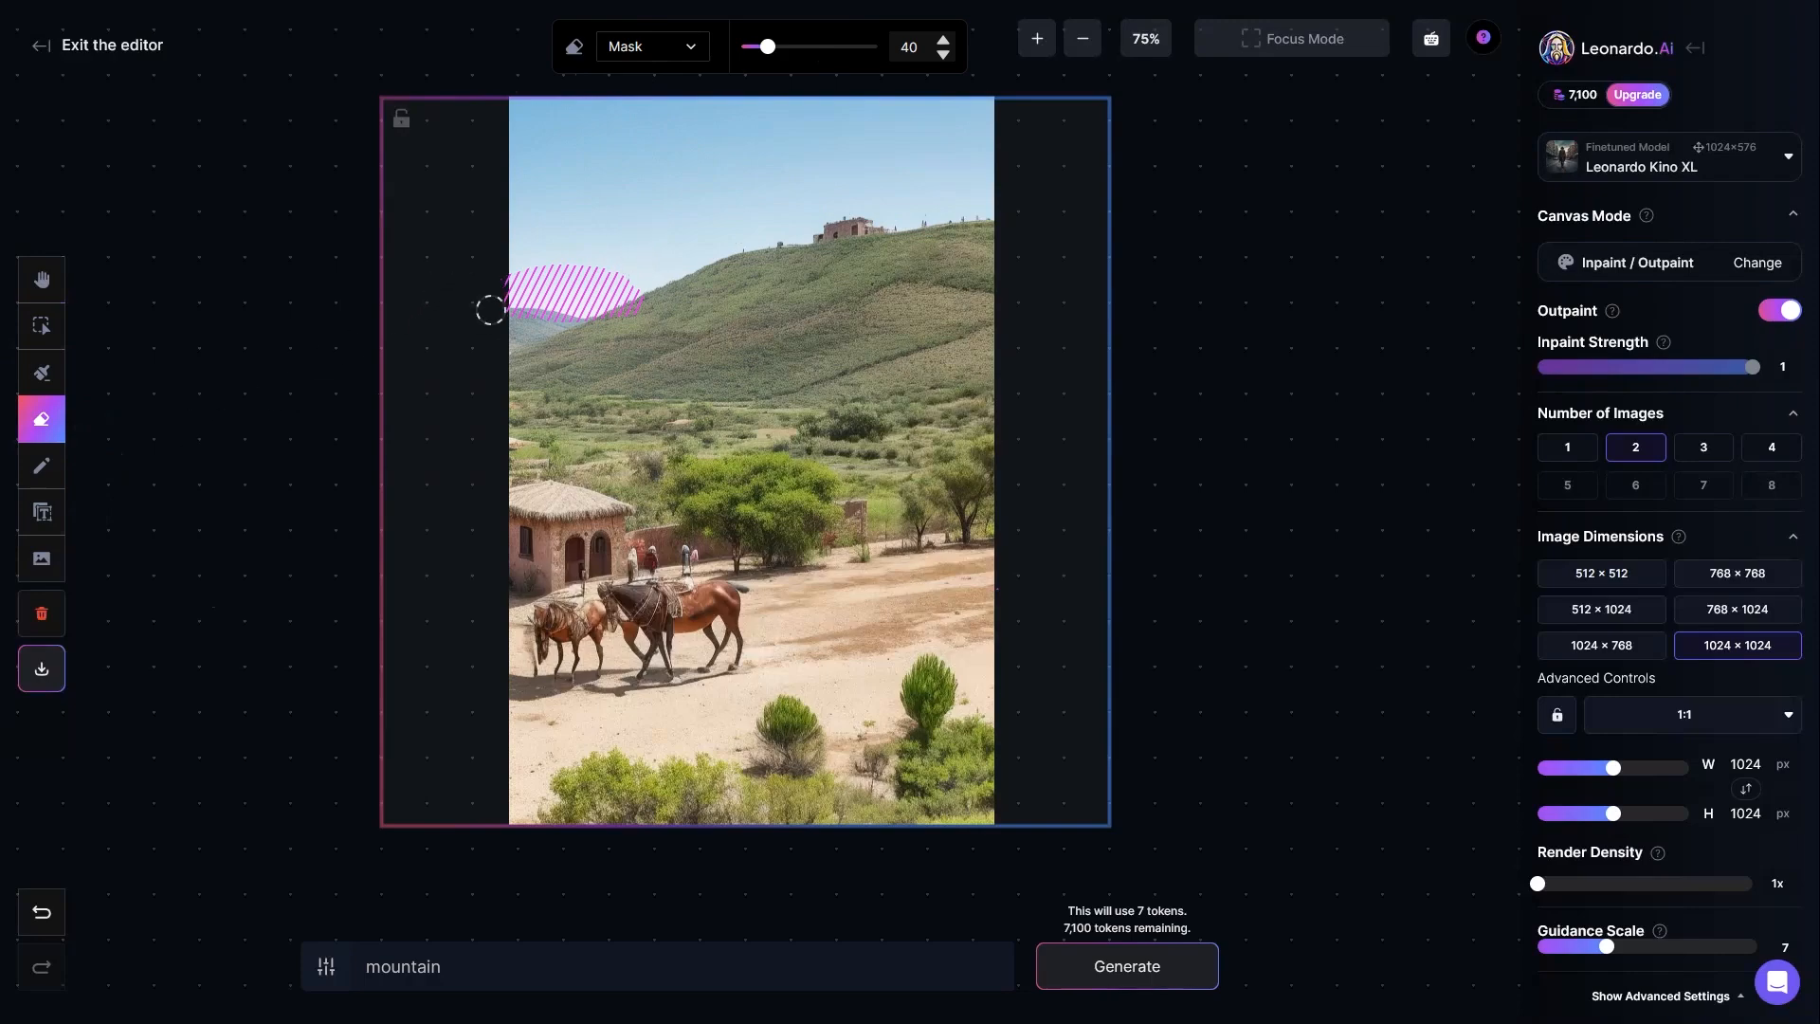
# Step: Extend the mask down over the distant hill, trim its overhang past the image edge, and generate the outpainted images
pyautogui.click(480, 978)
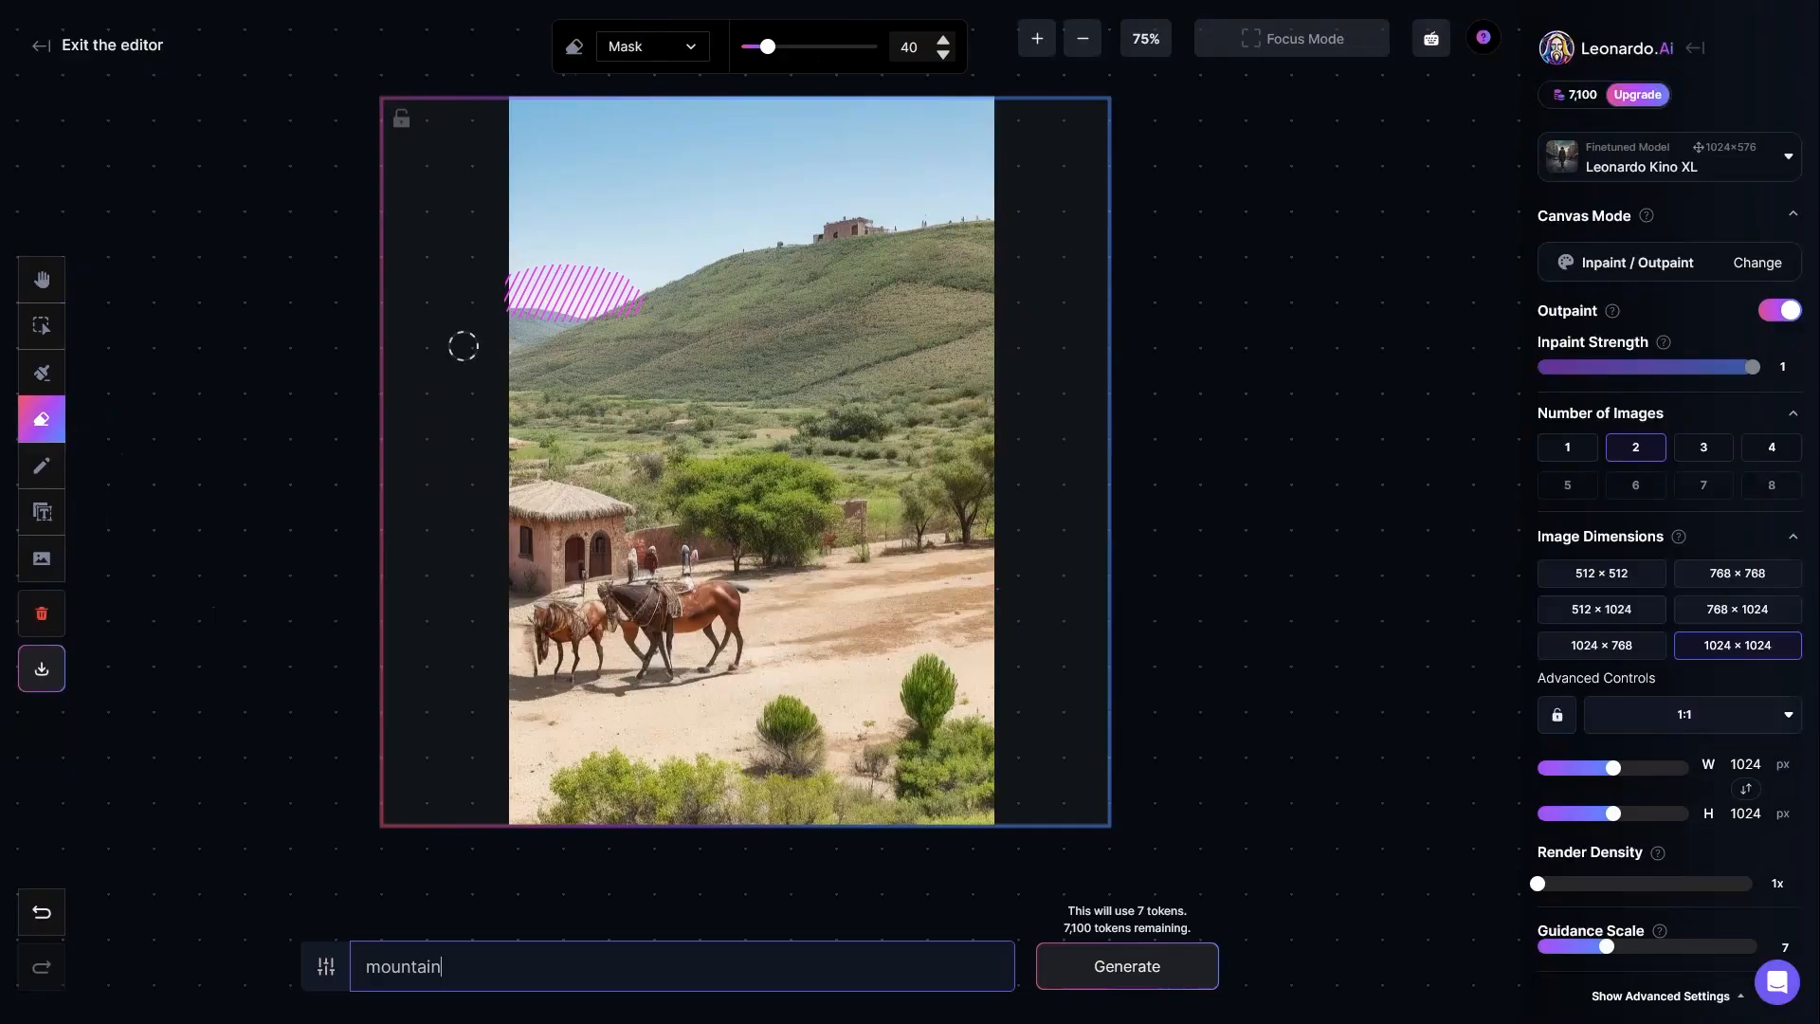
pyautogui.click(42, 372)
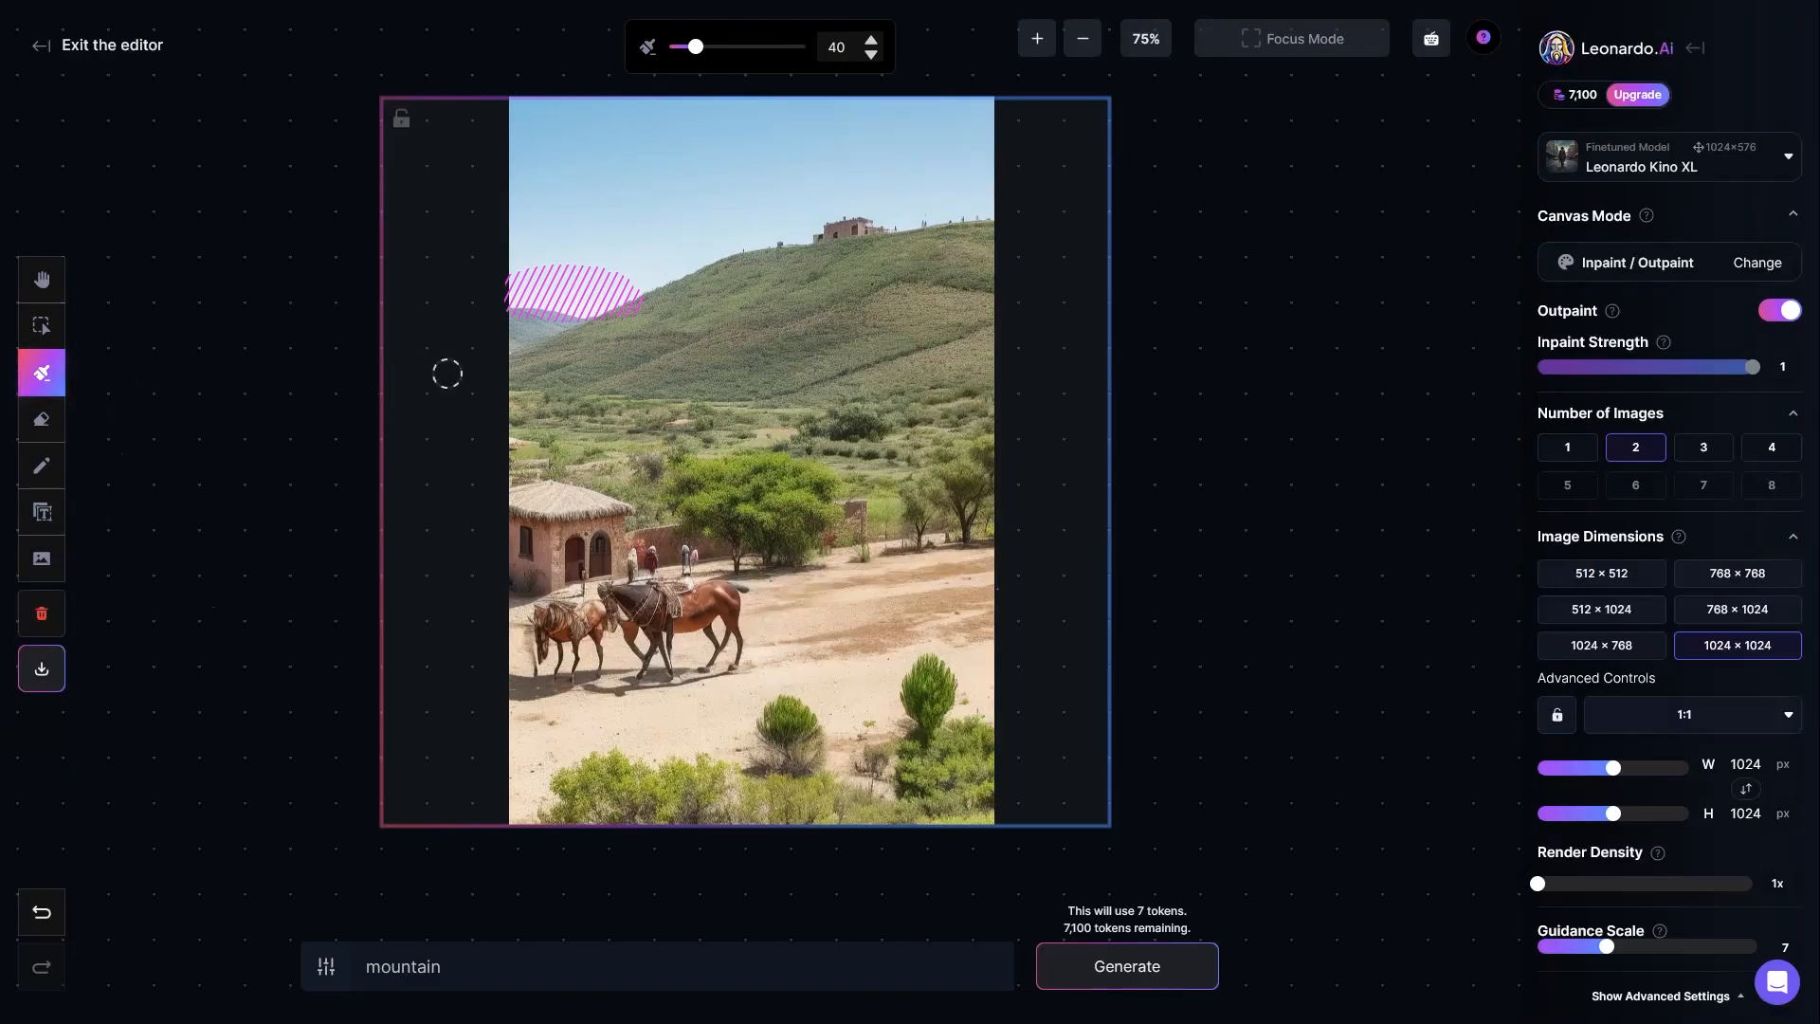
pyautogui.moveTo(572, 297); pyautogui.dragTo(497, 327)
pyautogui.click(42, 419)
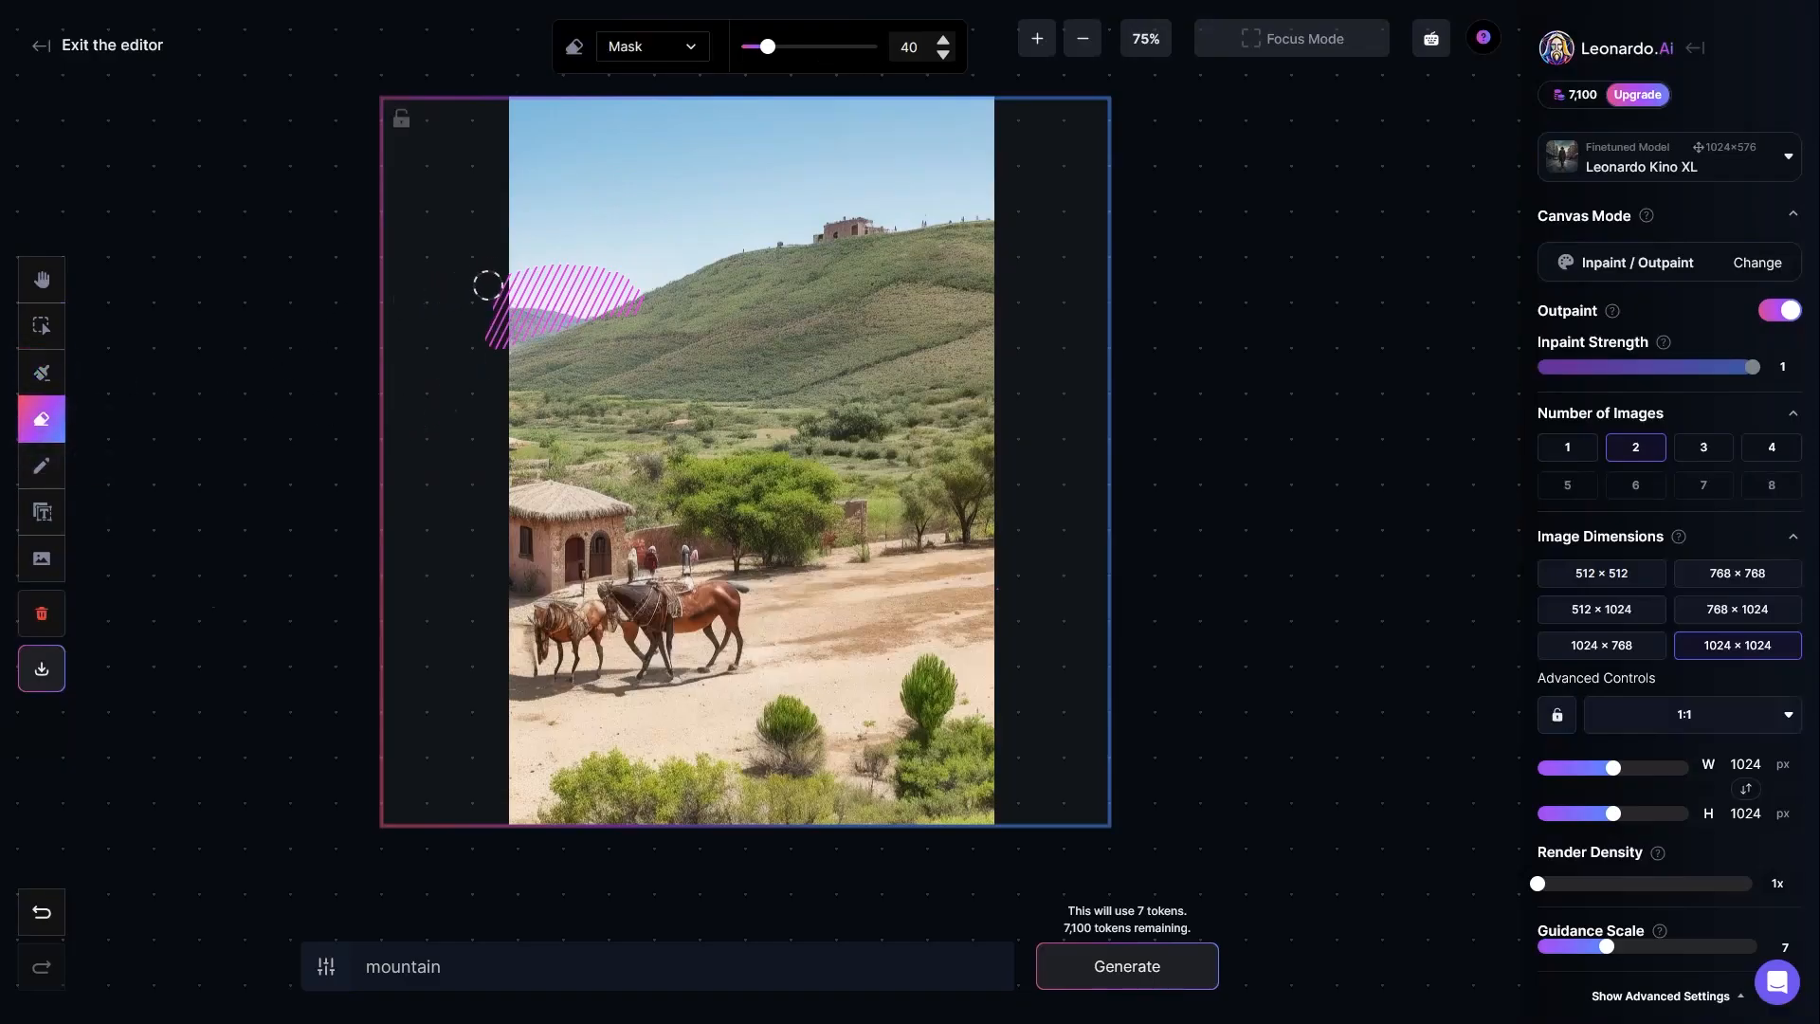
pyautogui.moveTo(487, 323); pyautogui.dragTo(508, 359)
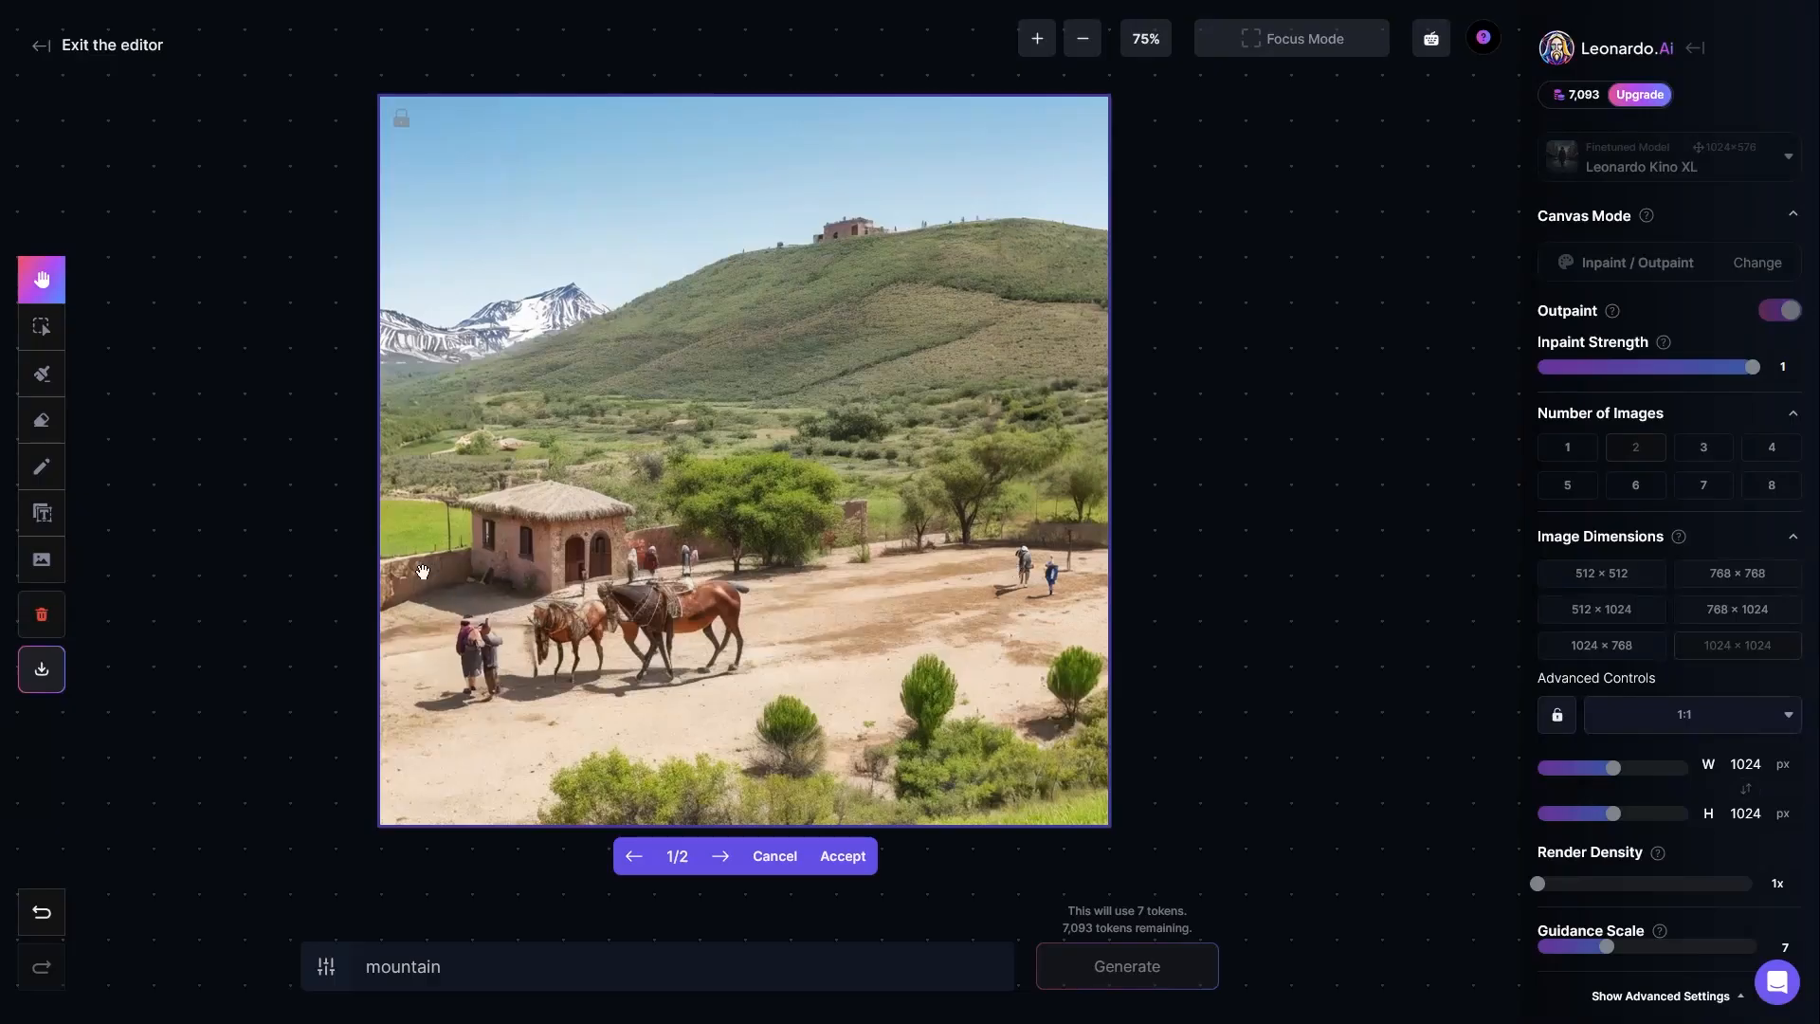
# Step: Compare the two generated variants and accept the first one
pyautogui.click(722, 859)
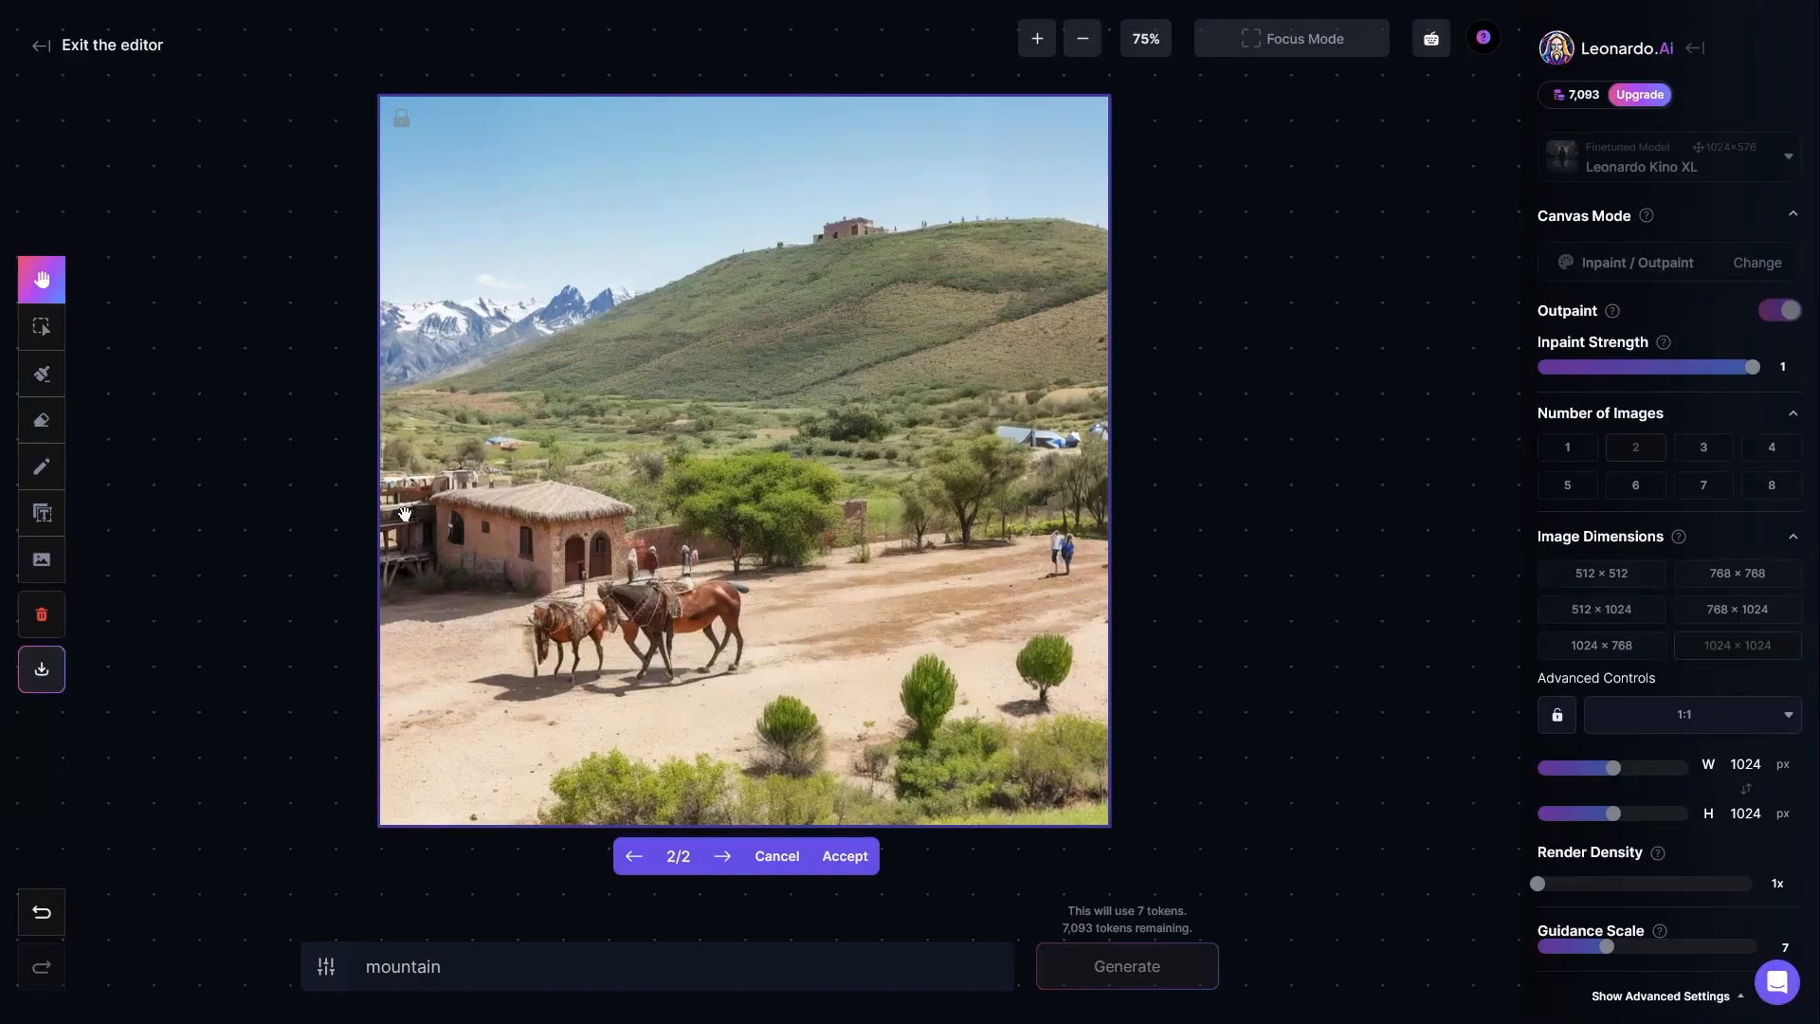
pyautogui.click(633, 856)
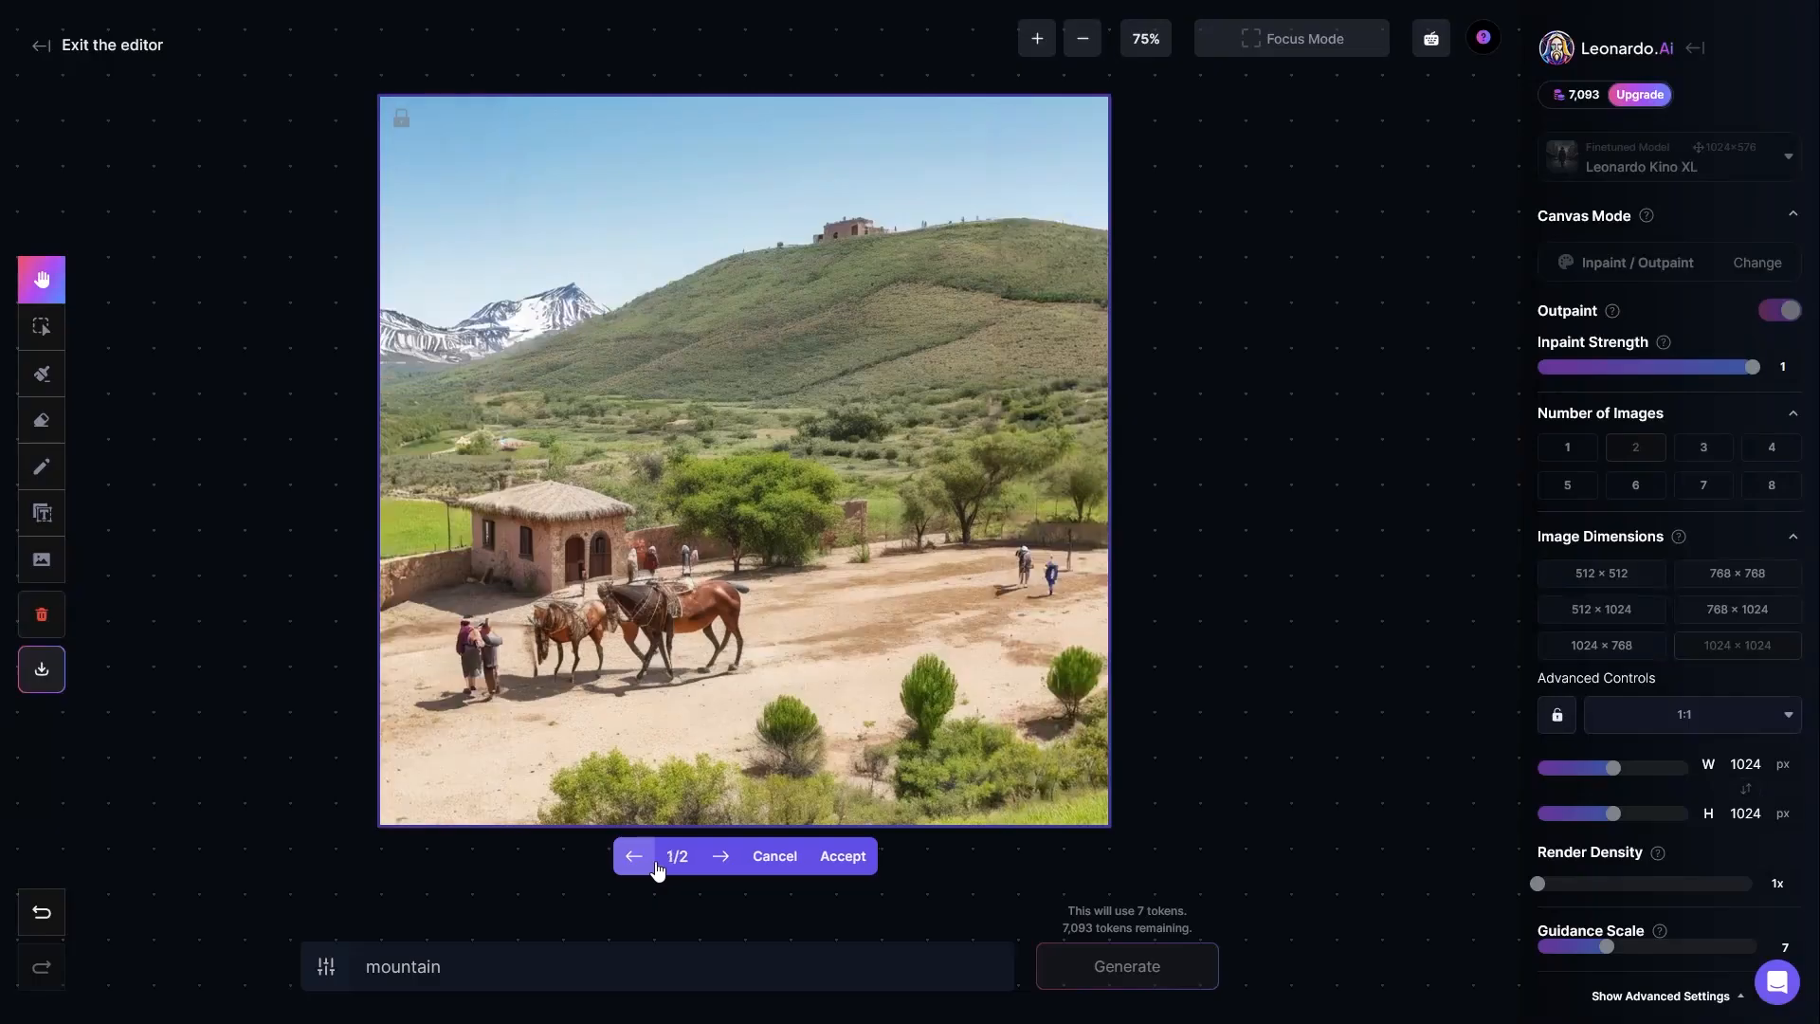
pyautogui.click(722, 858)
pyautogui.click(723, 859)
pyautogui.click(724, 860)
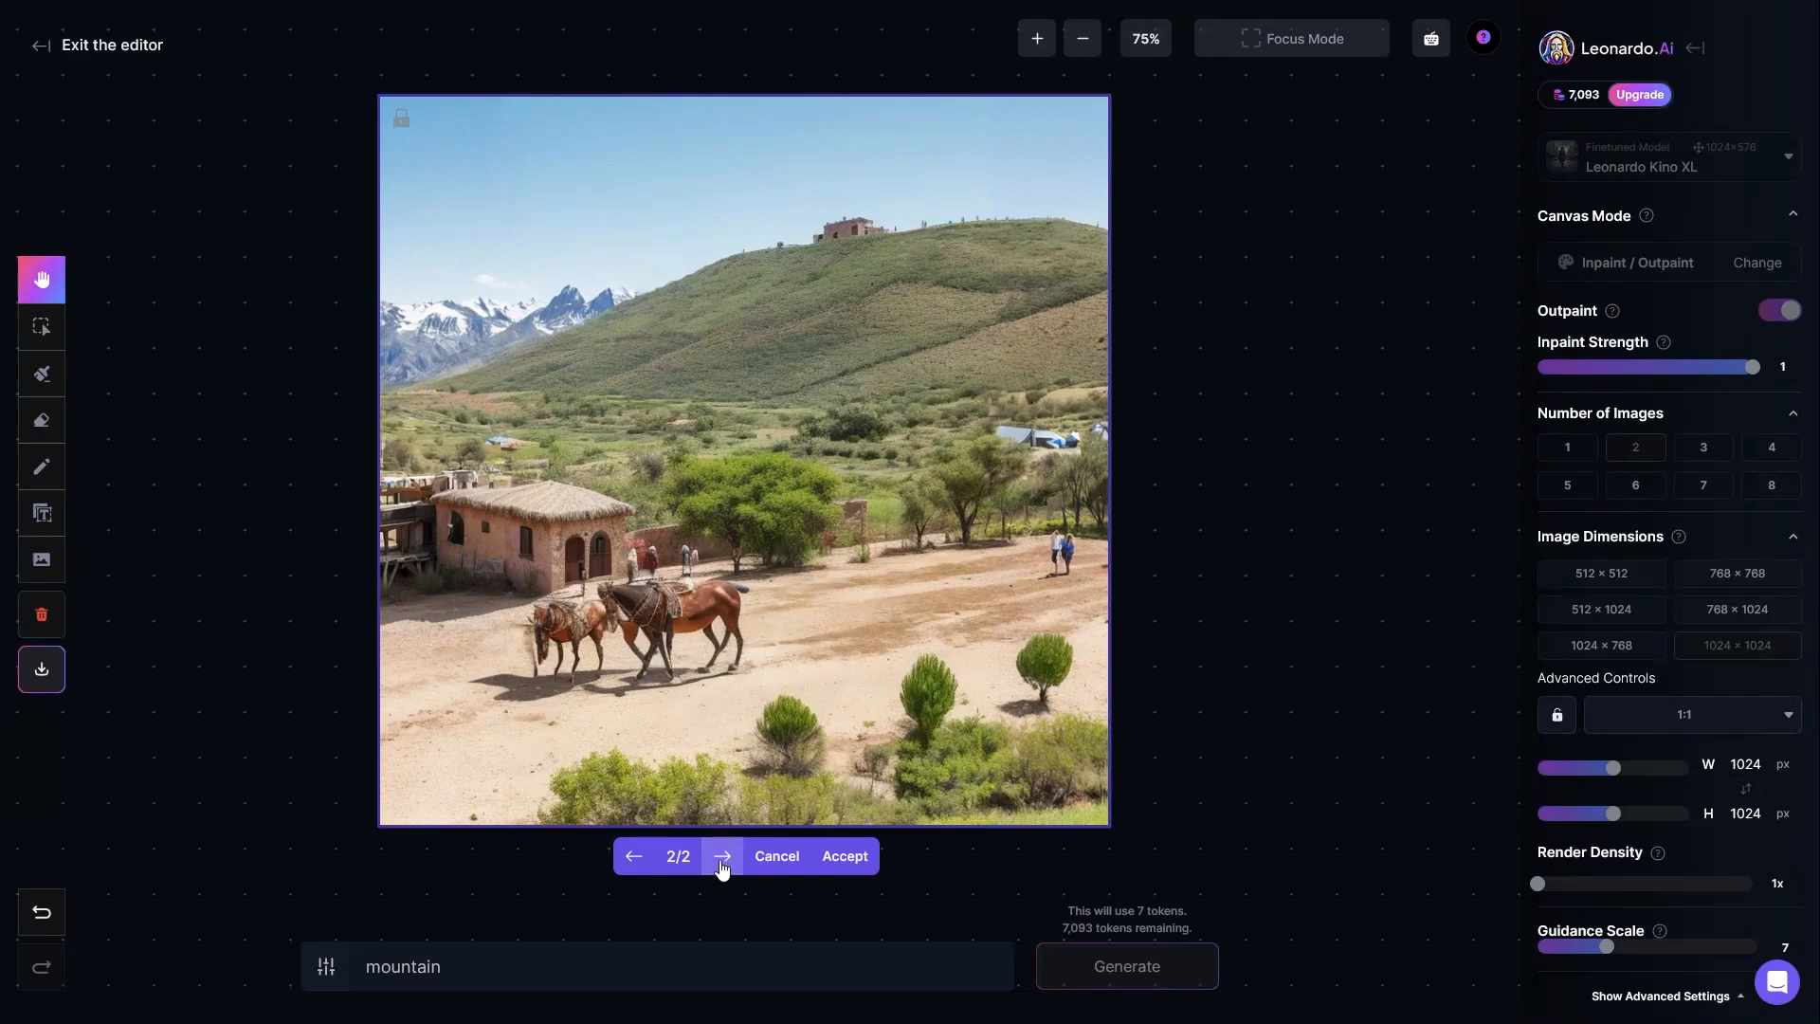
pyautogui.click(723, 858)
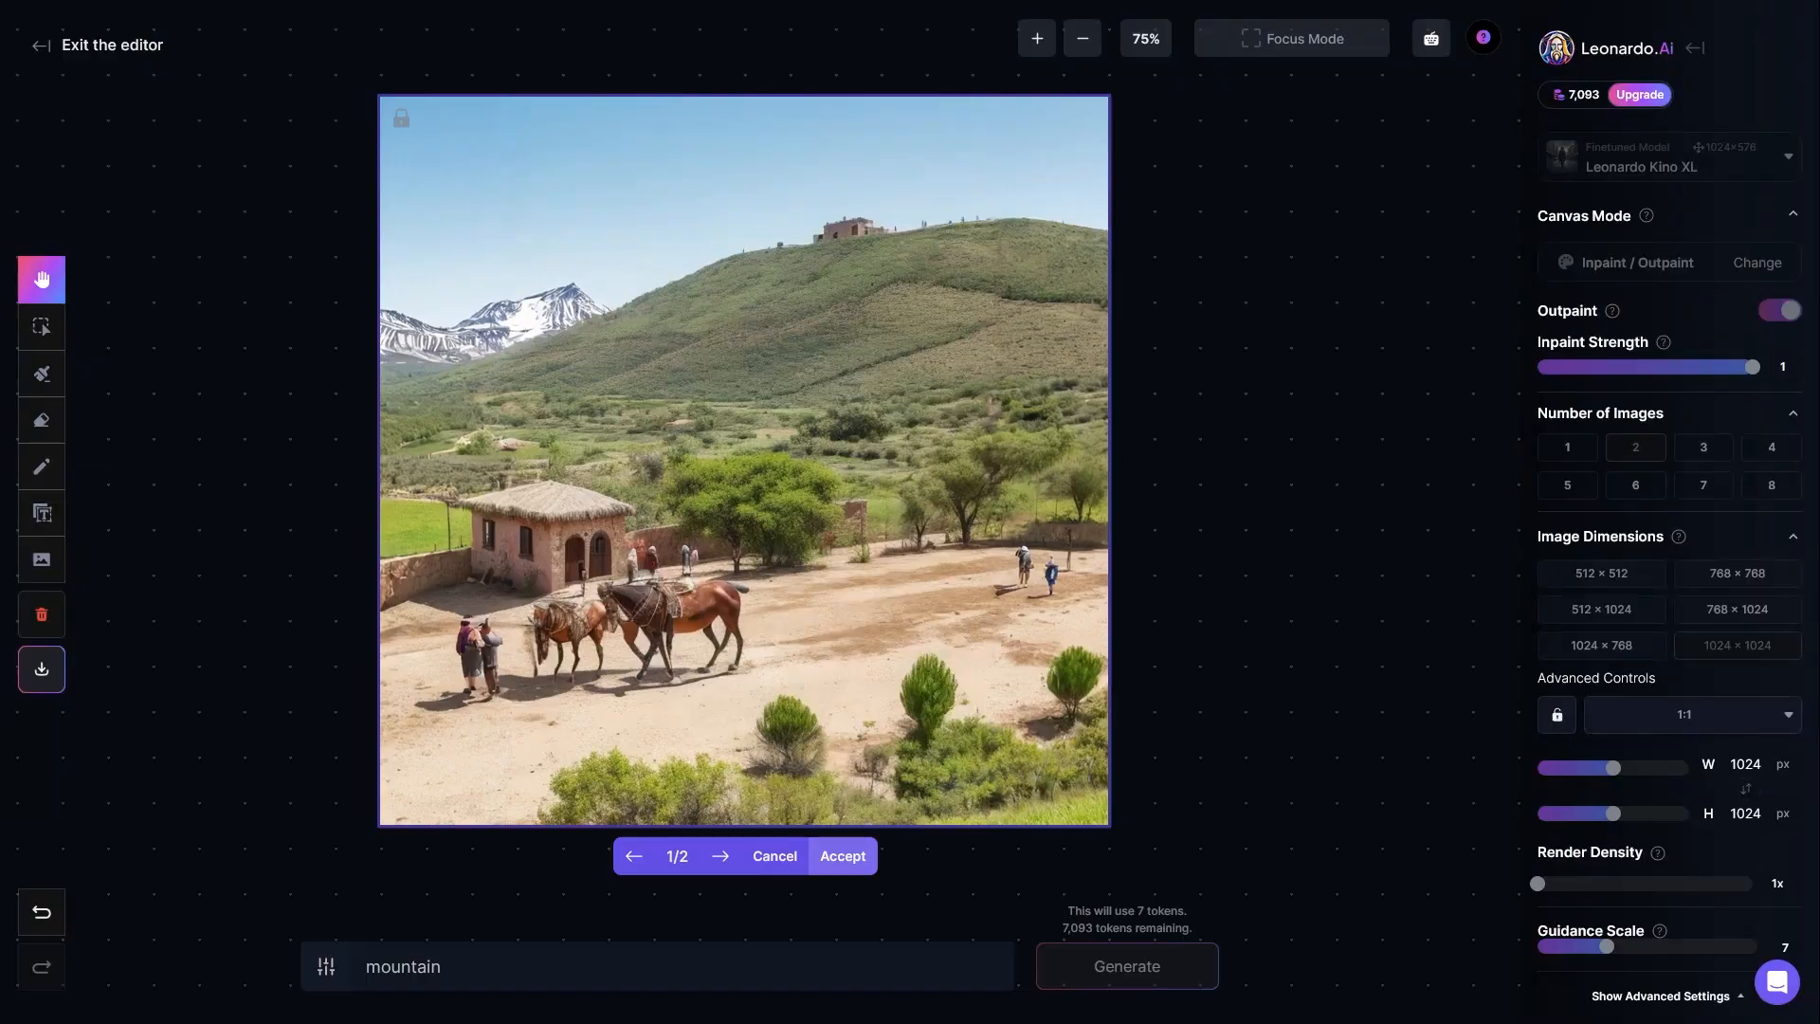
pyautogui.click(850, 859)
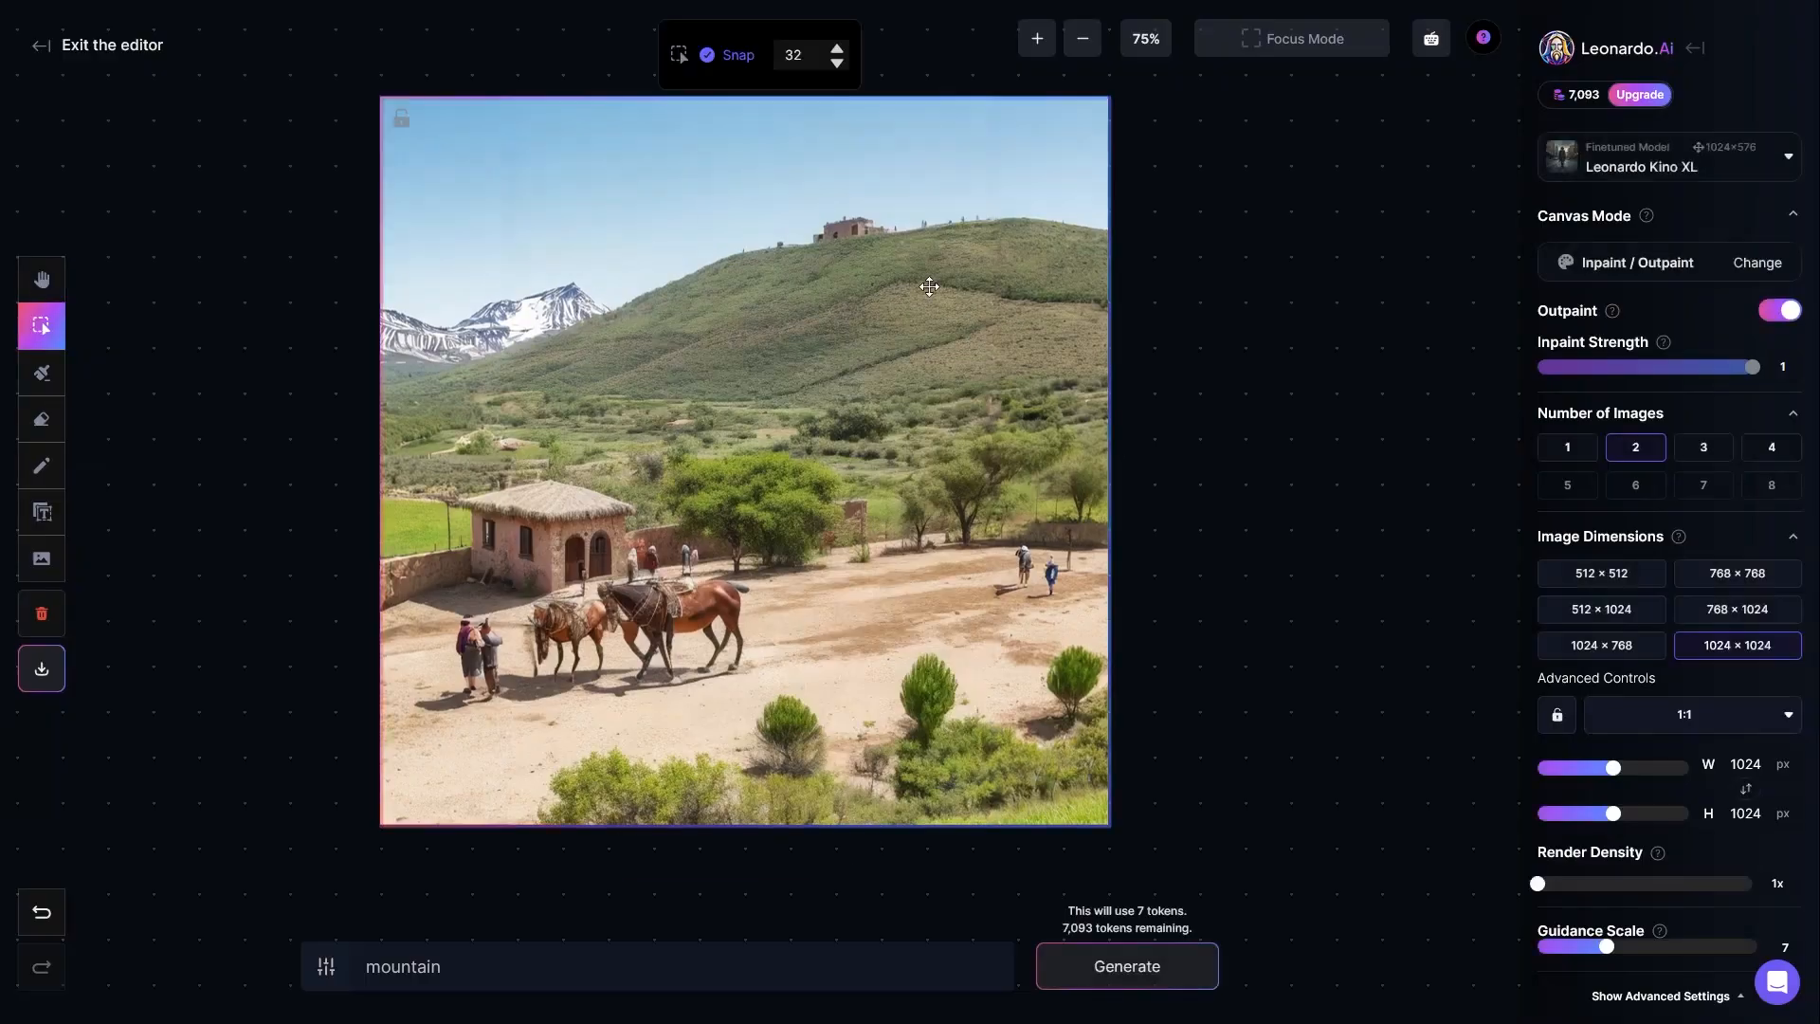
# Step: Erase the middle foreground shrub standing on the sandy ground, using the eraser on all content
pyautogui.moveTo(717, 439)
pyautogui.mouseDown()
pyautogui.moveTo(697, 417)
pyautogui.moveTo(726, 434)
pyautogui.mouseUp()
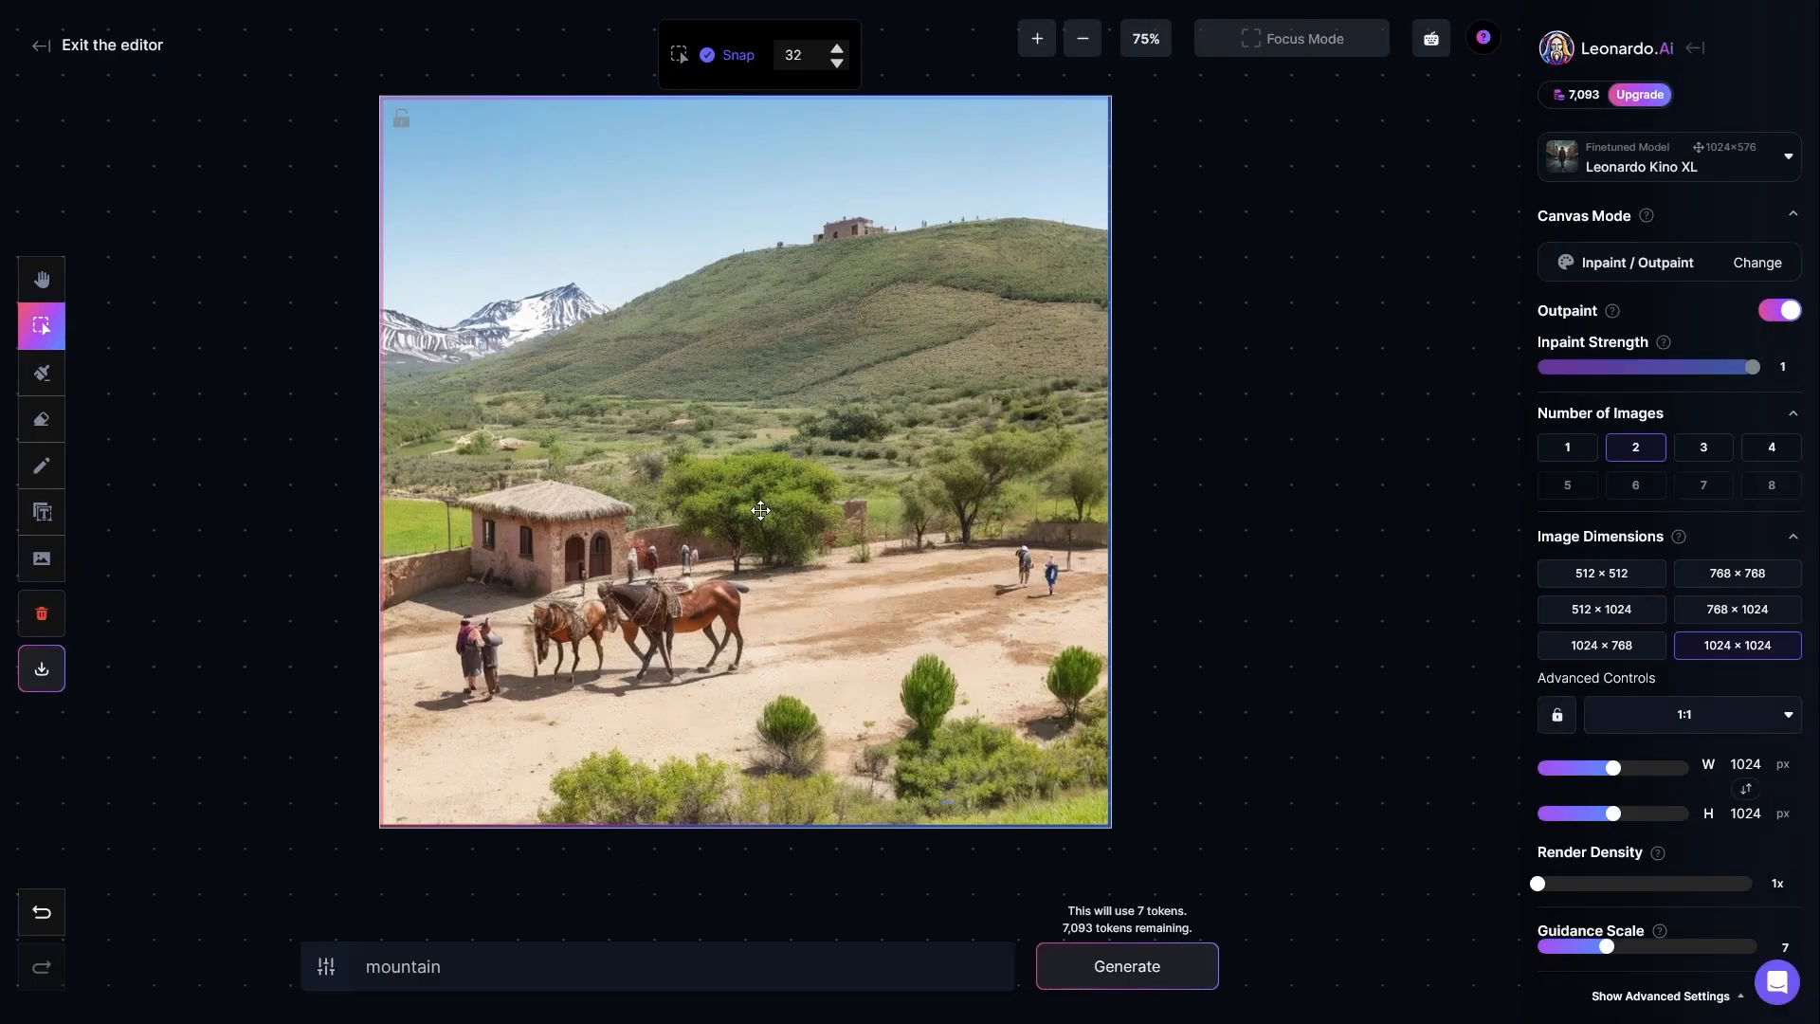
pyautogui.scroll(1, 764, 510)
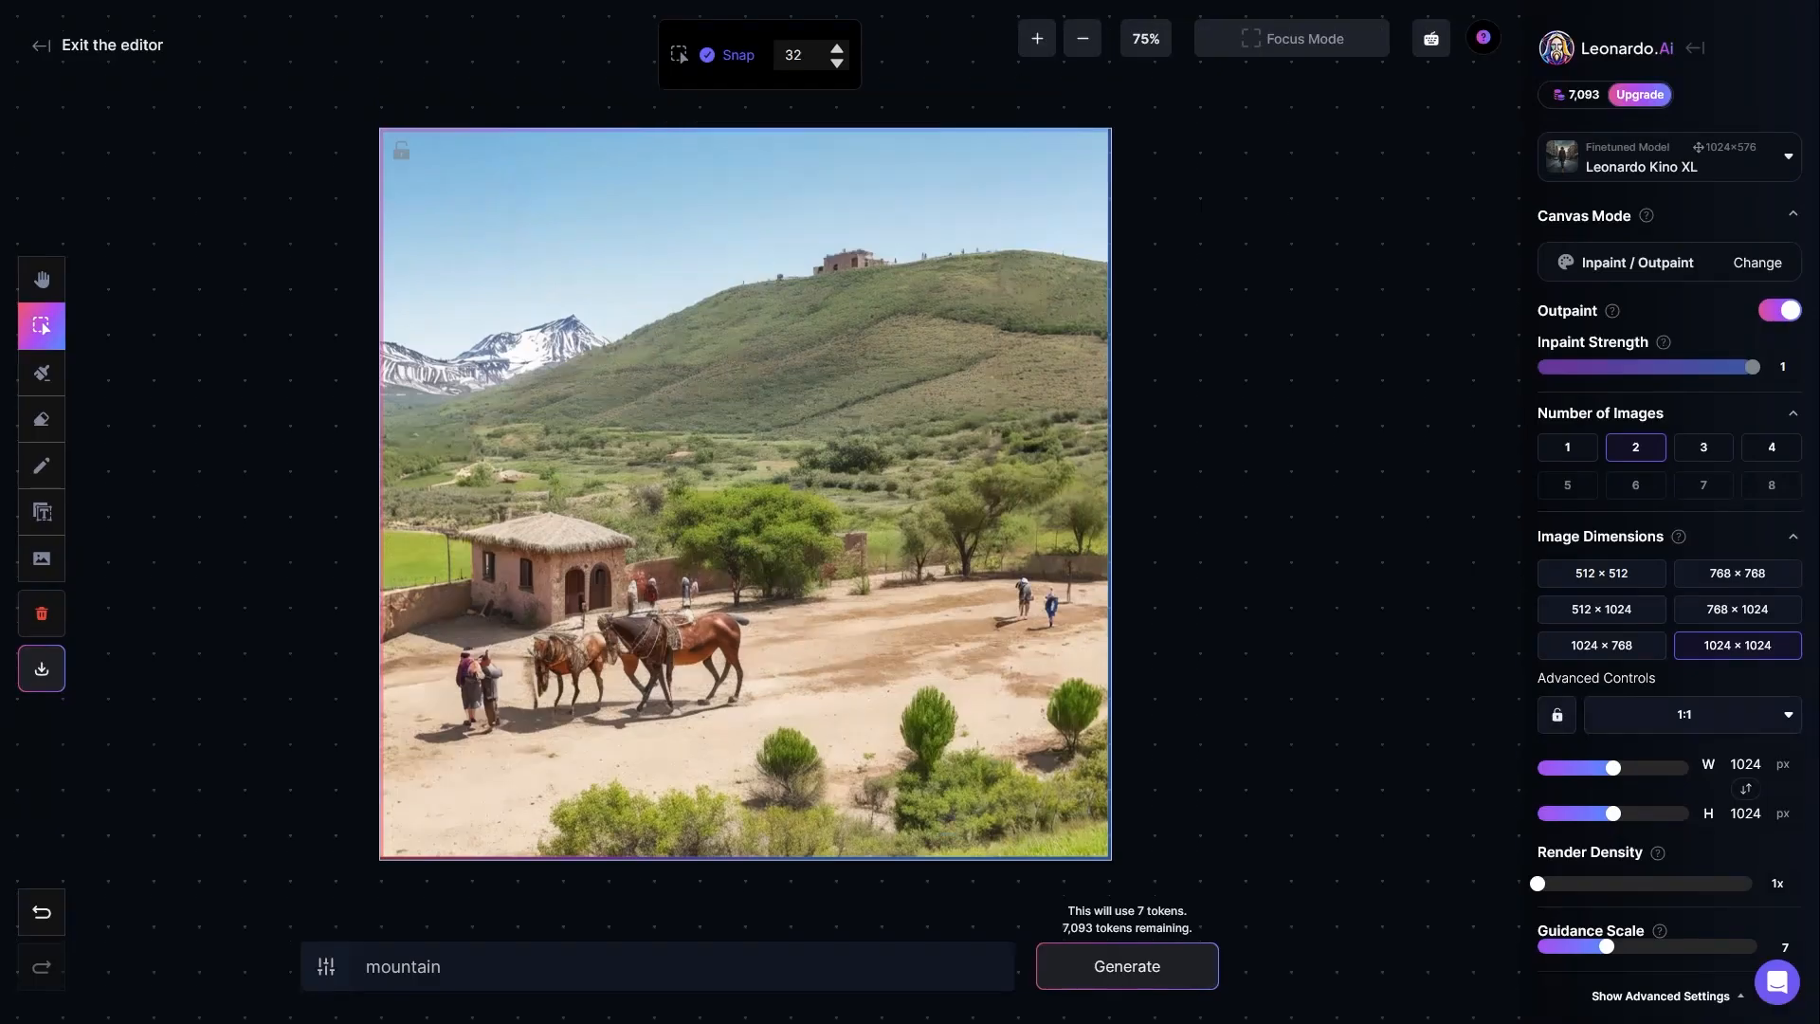
pyautogui.click(51, 429)
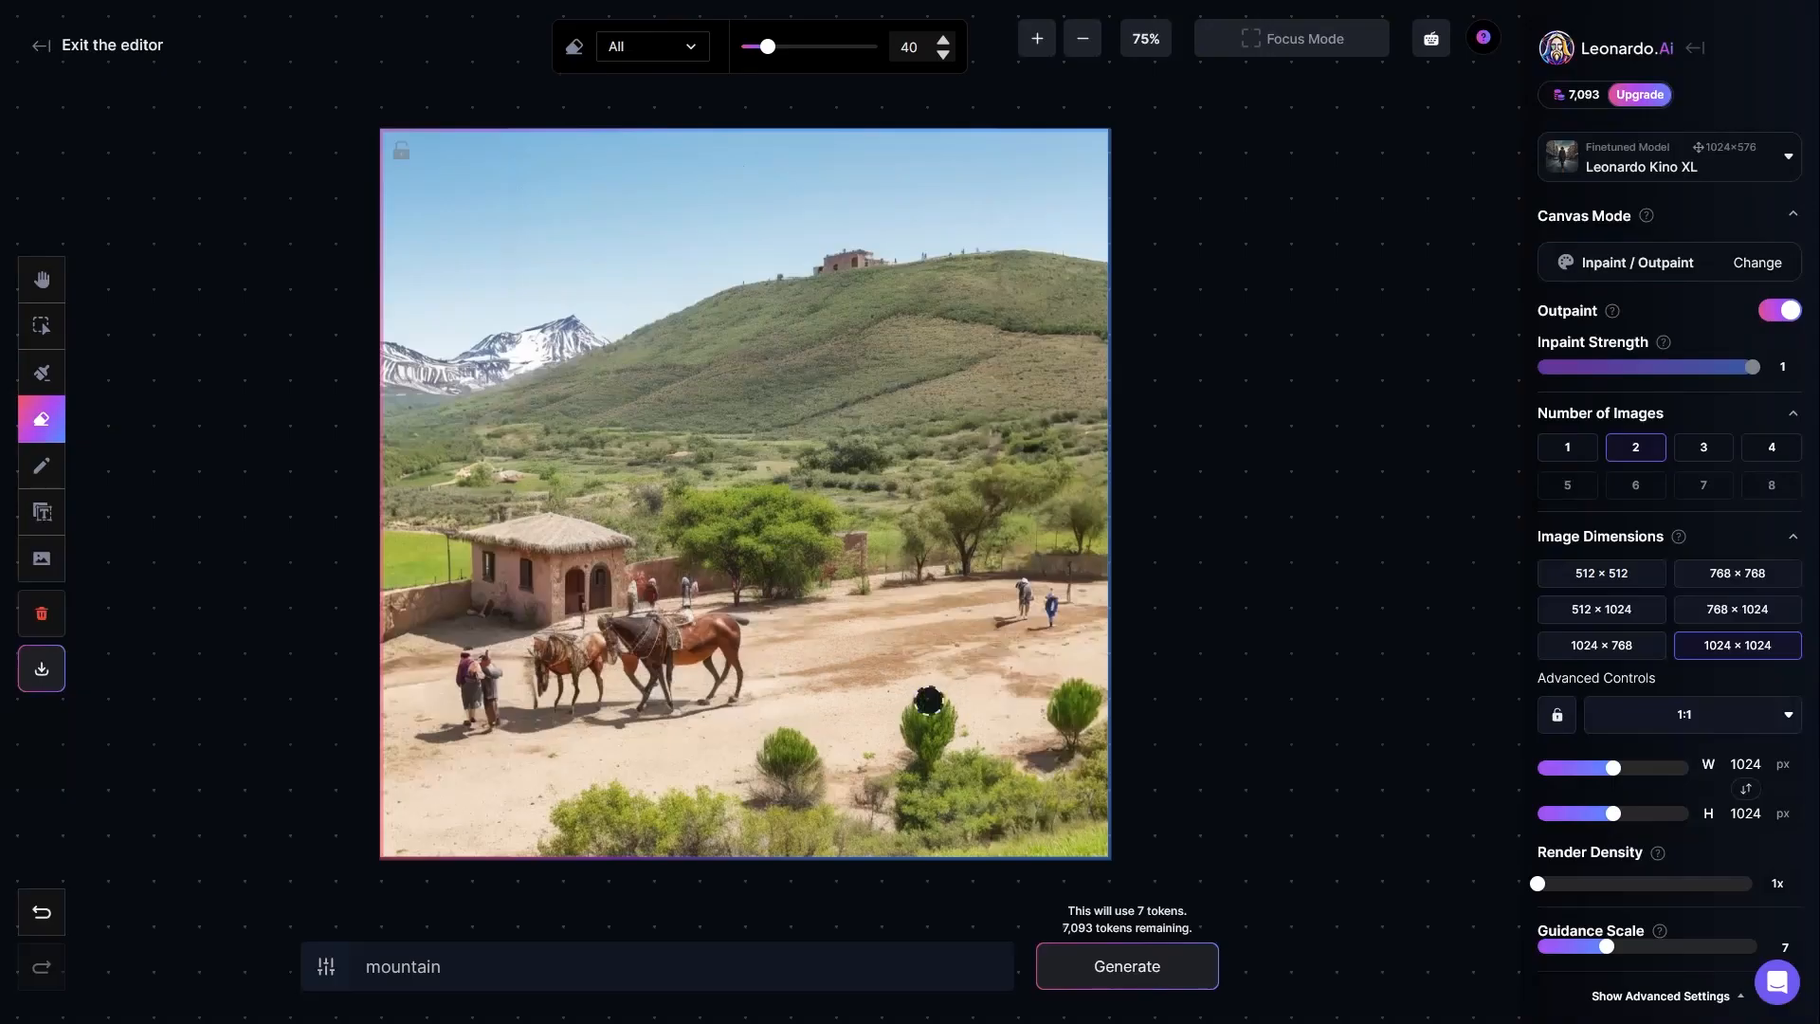
pyautogui.moveTo(918, 715); pyautogui.dragTo(915, 735)
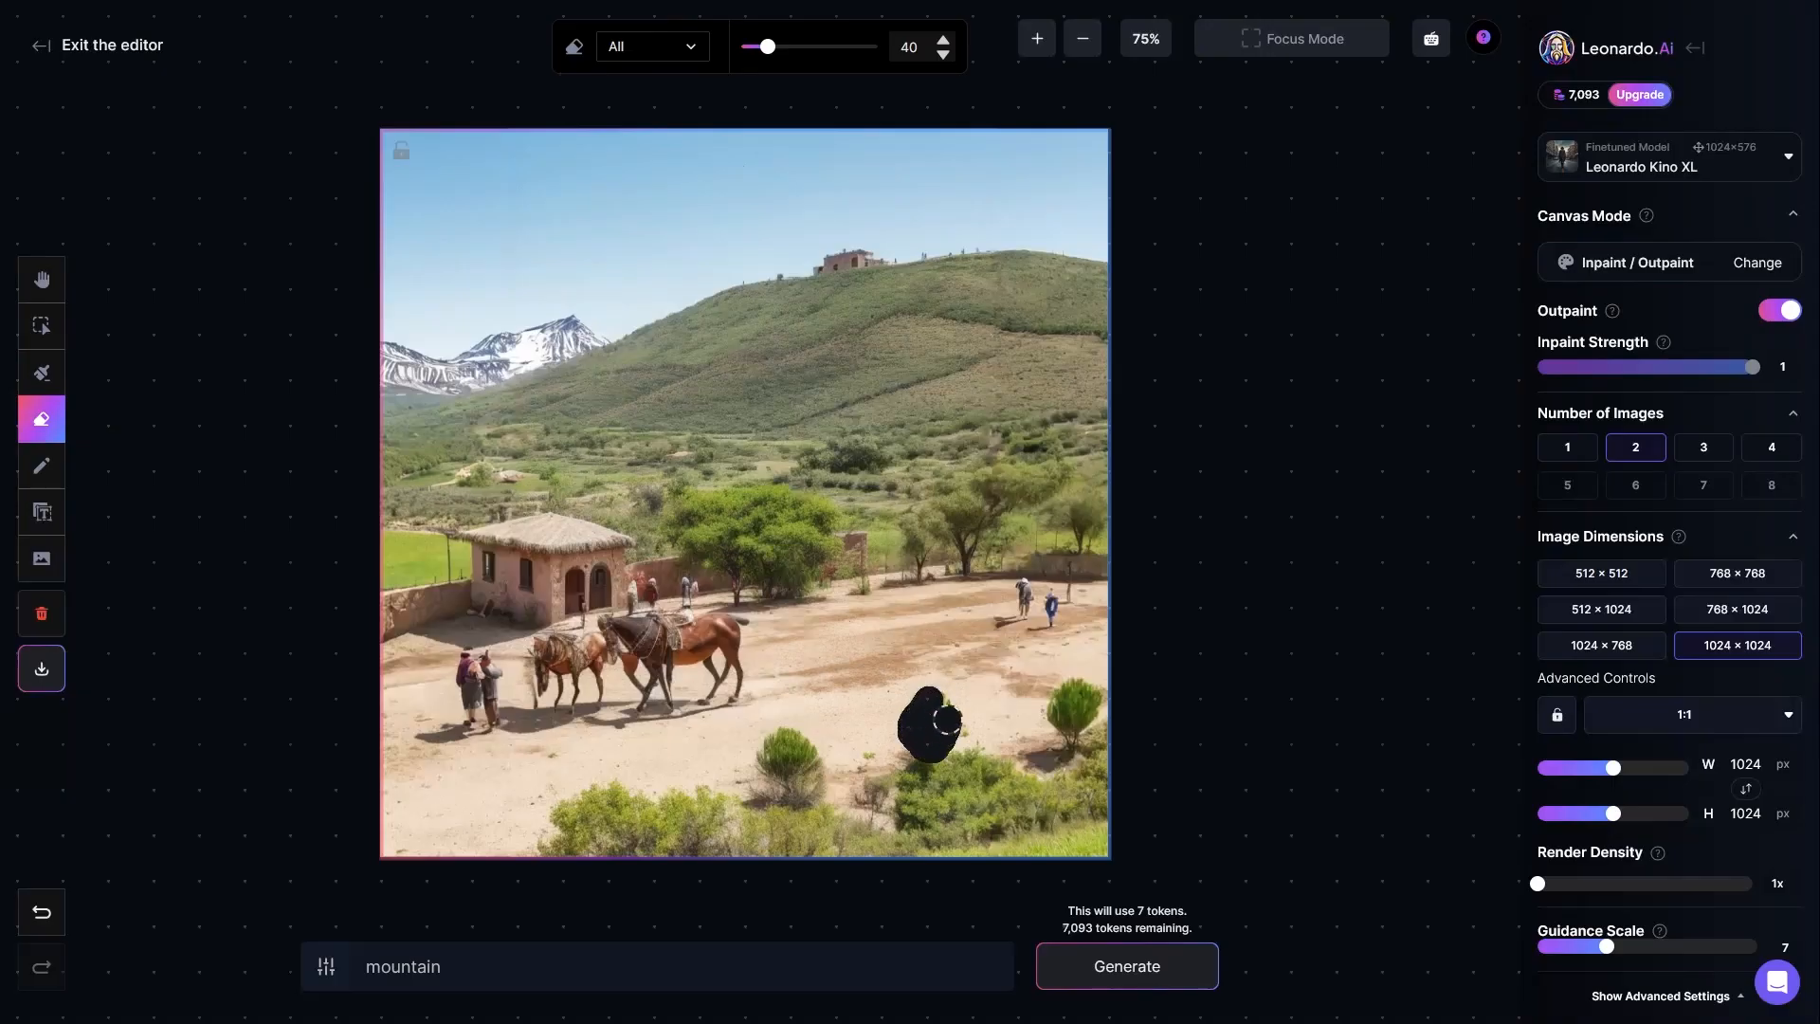
pyautogui.moveTo(938, 727)
pyautogui.mouseDown()
pyautogui.moveTo(933, 754)
pyautogui.moveTo(938, 728)
pyautogui.mouseUp()
# Step: Try to fill the erased spot with the prompt "flower in the ground" and compare the generated variants
pyautogui.moveTo(474, 964); pyautogui.dragTo(365, 966)
pyautogui.press('BackSpace')
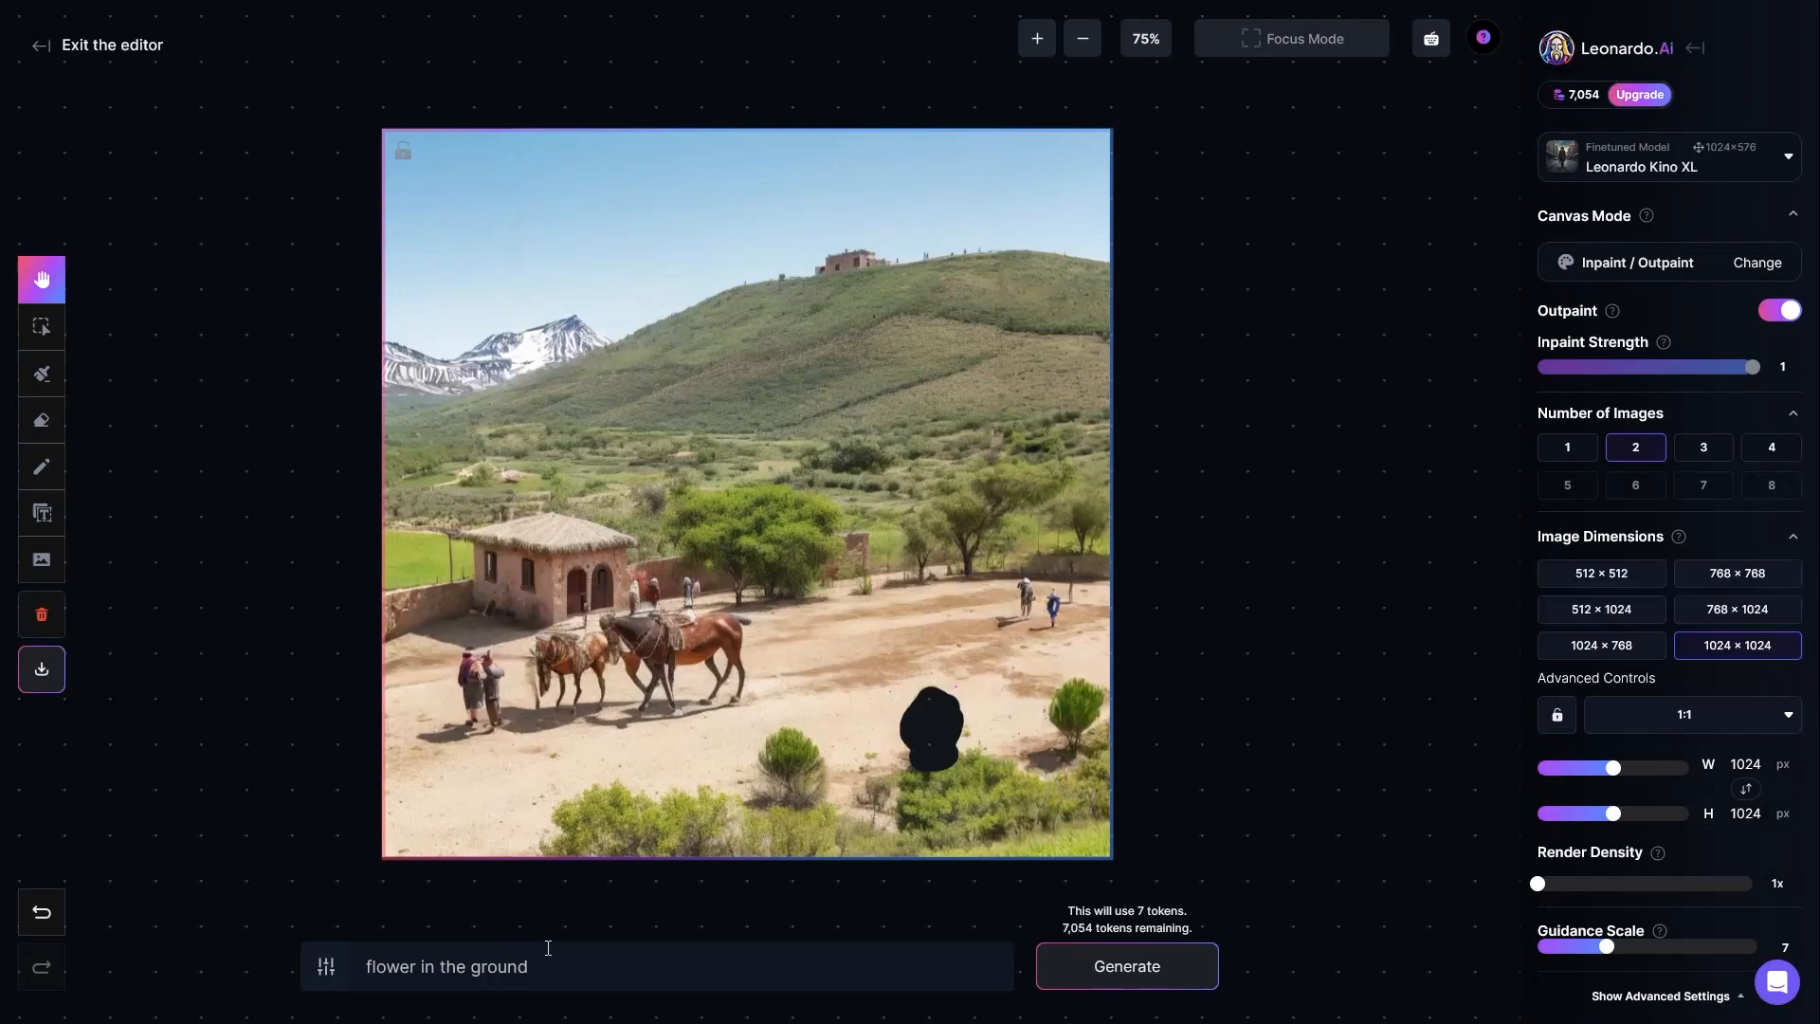
pyautogui.click(565, 968)
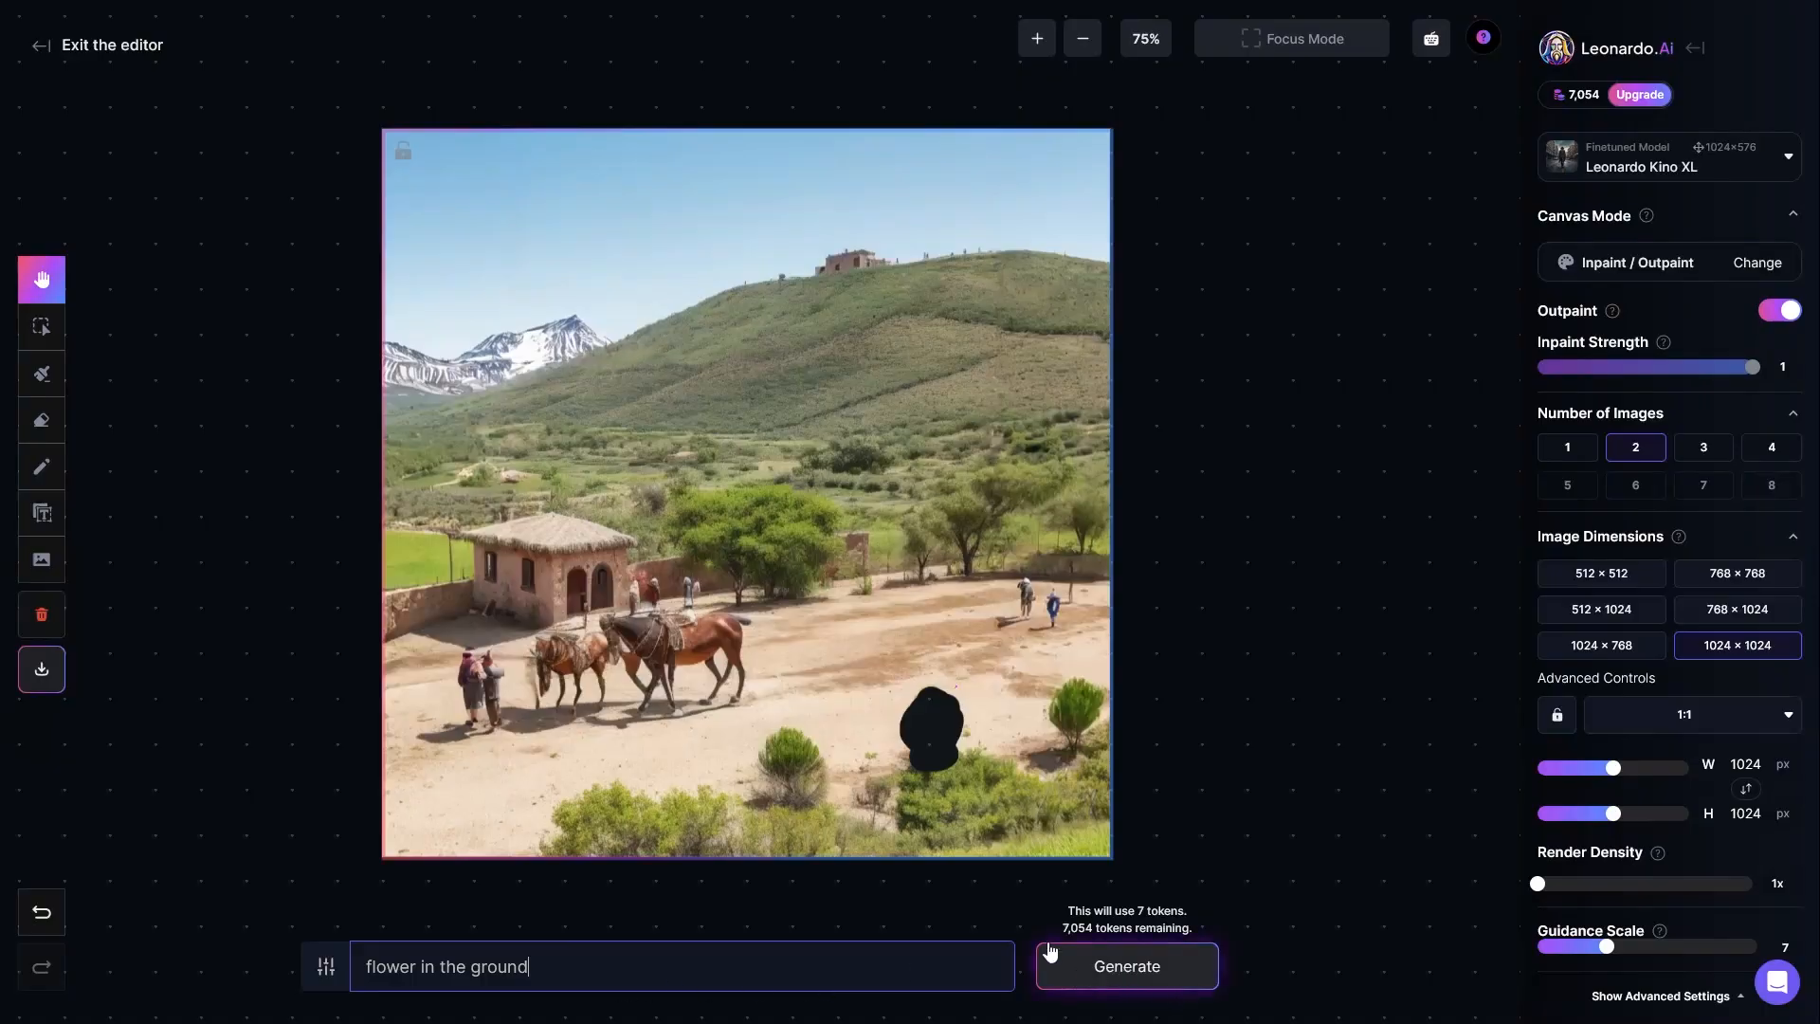
pyautogui.click(1134, 978)
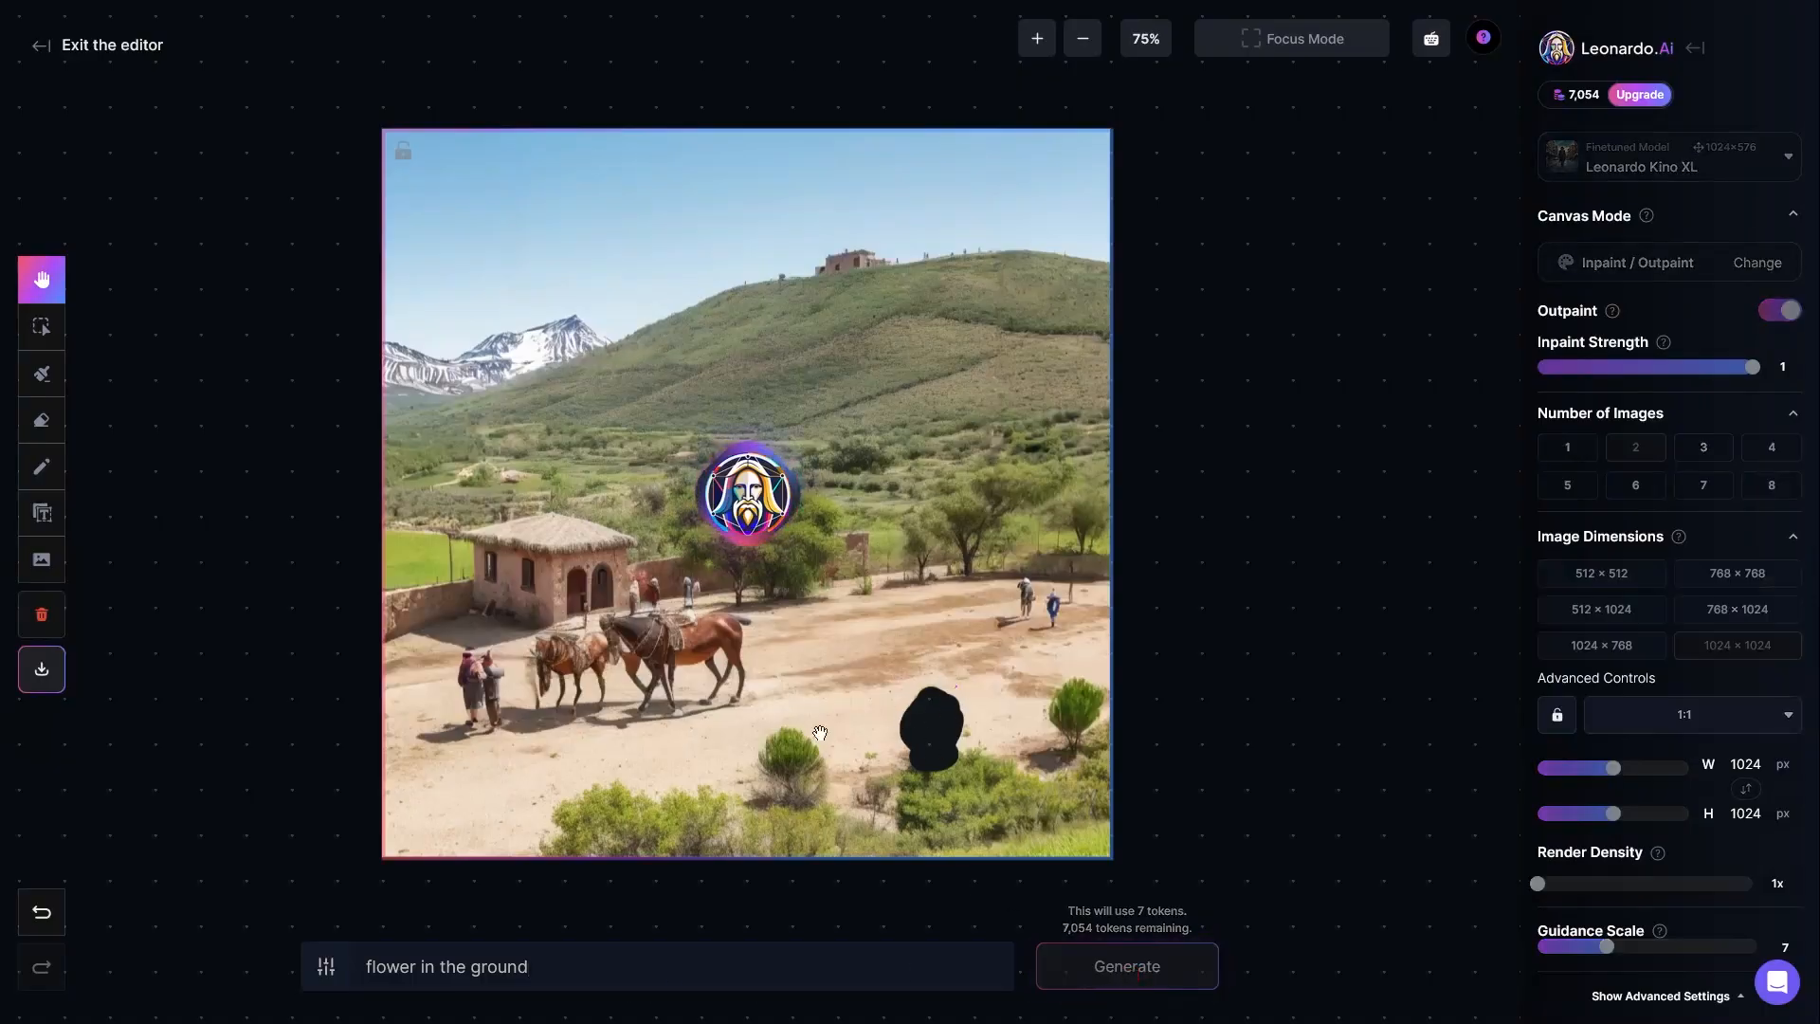
pyautogui.click(723, 891)
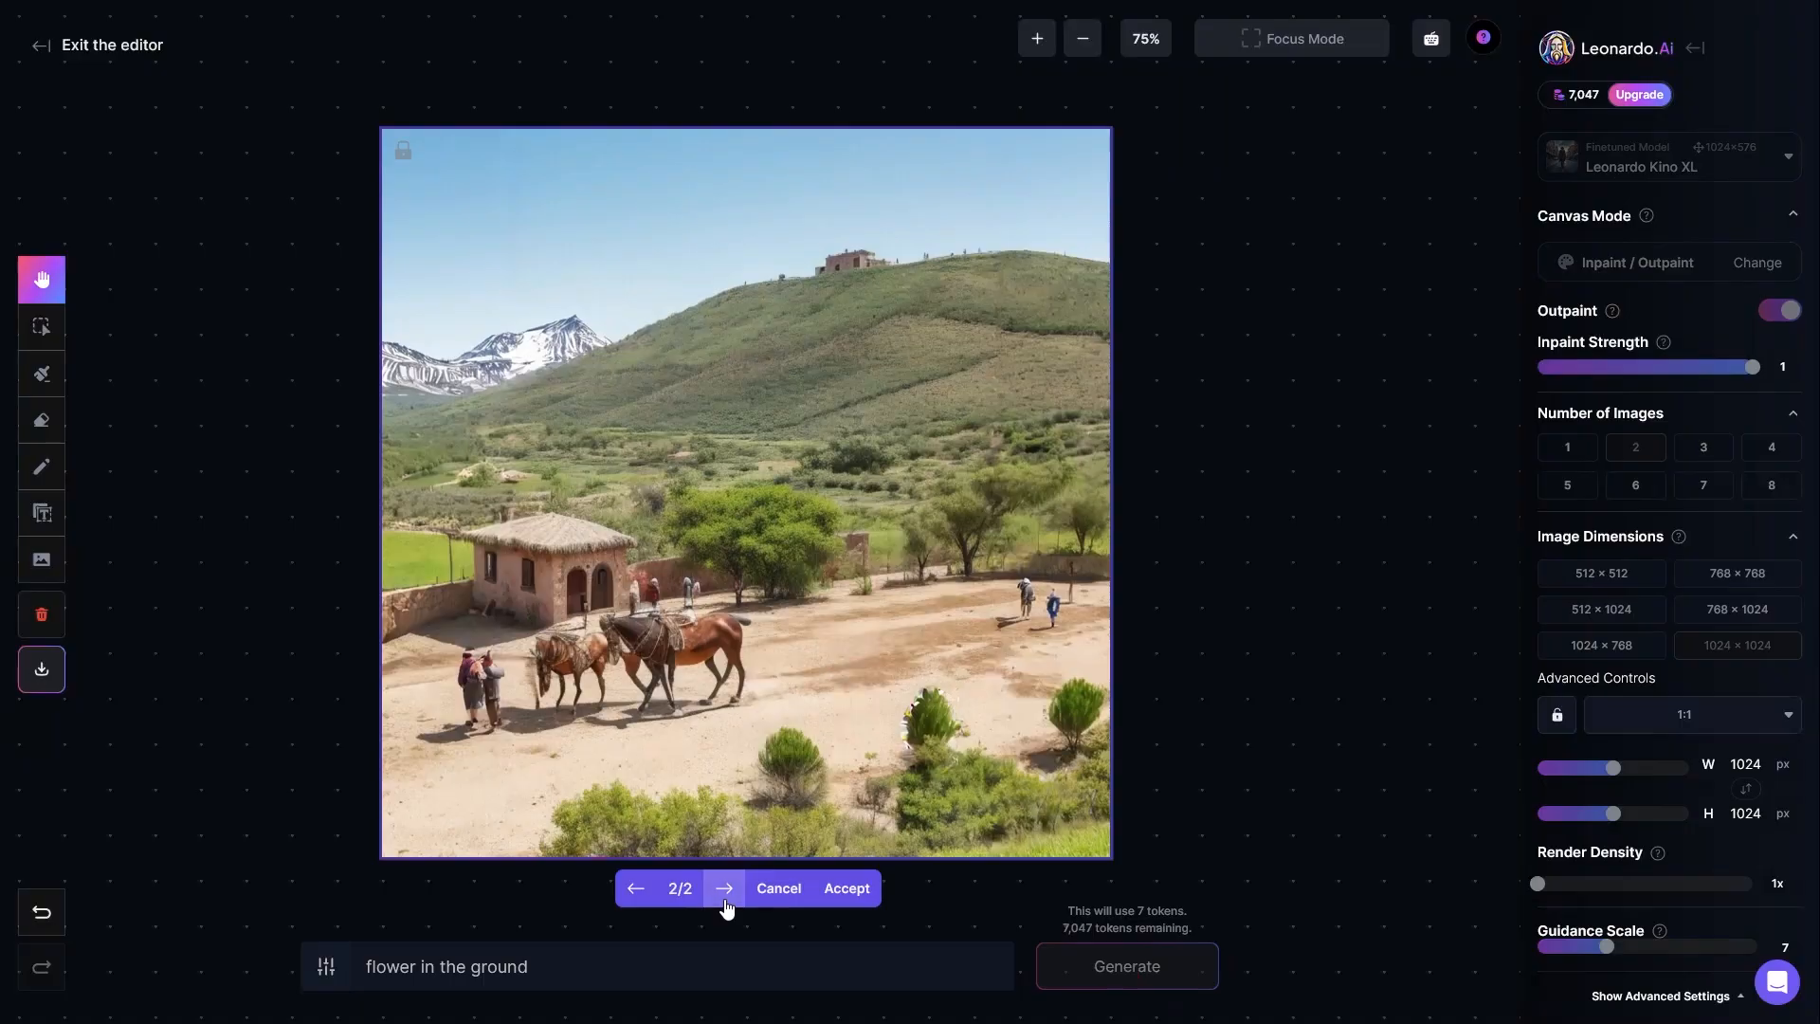
pyautogui.click(636, 891)
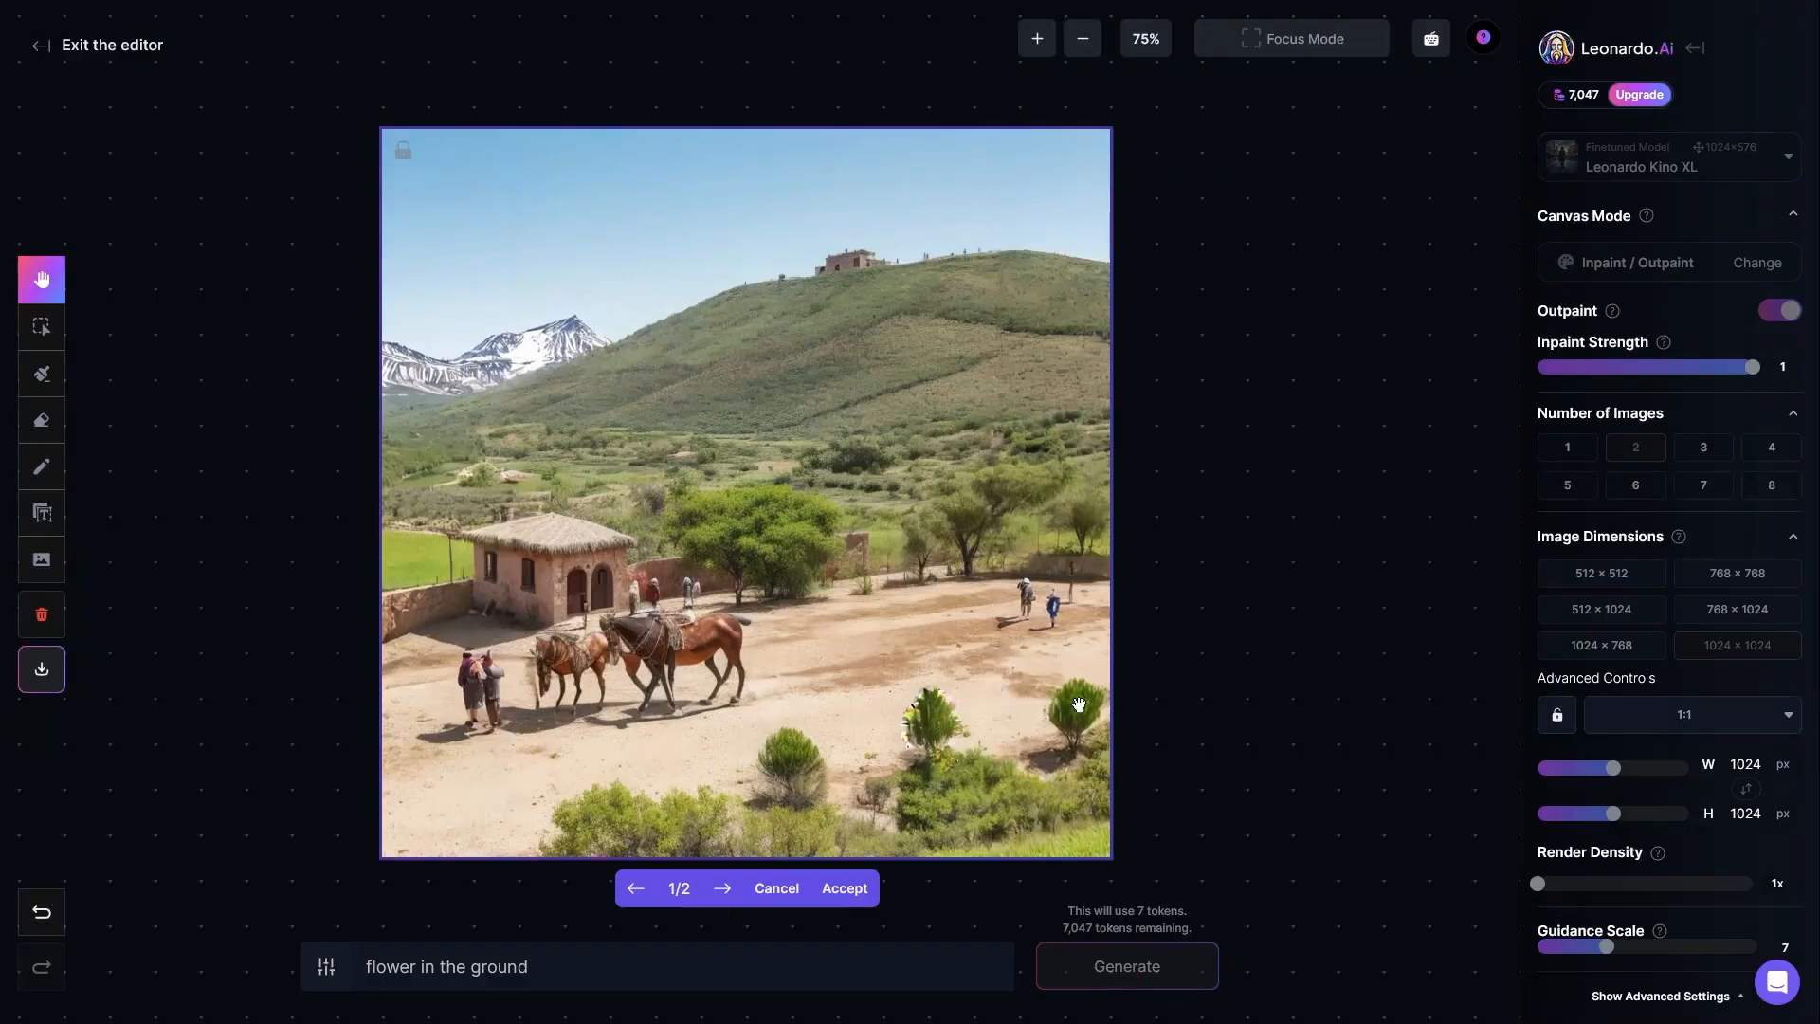
pyautogui.click(636, 891)
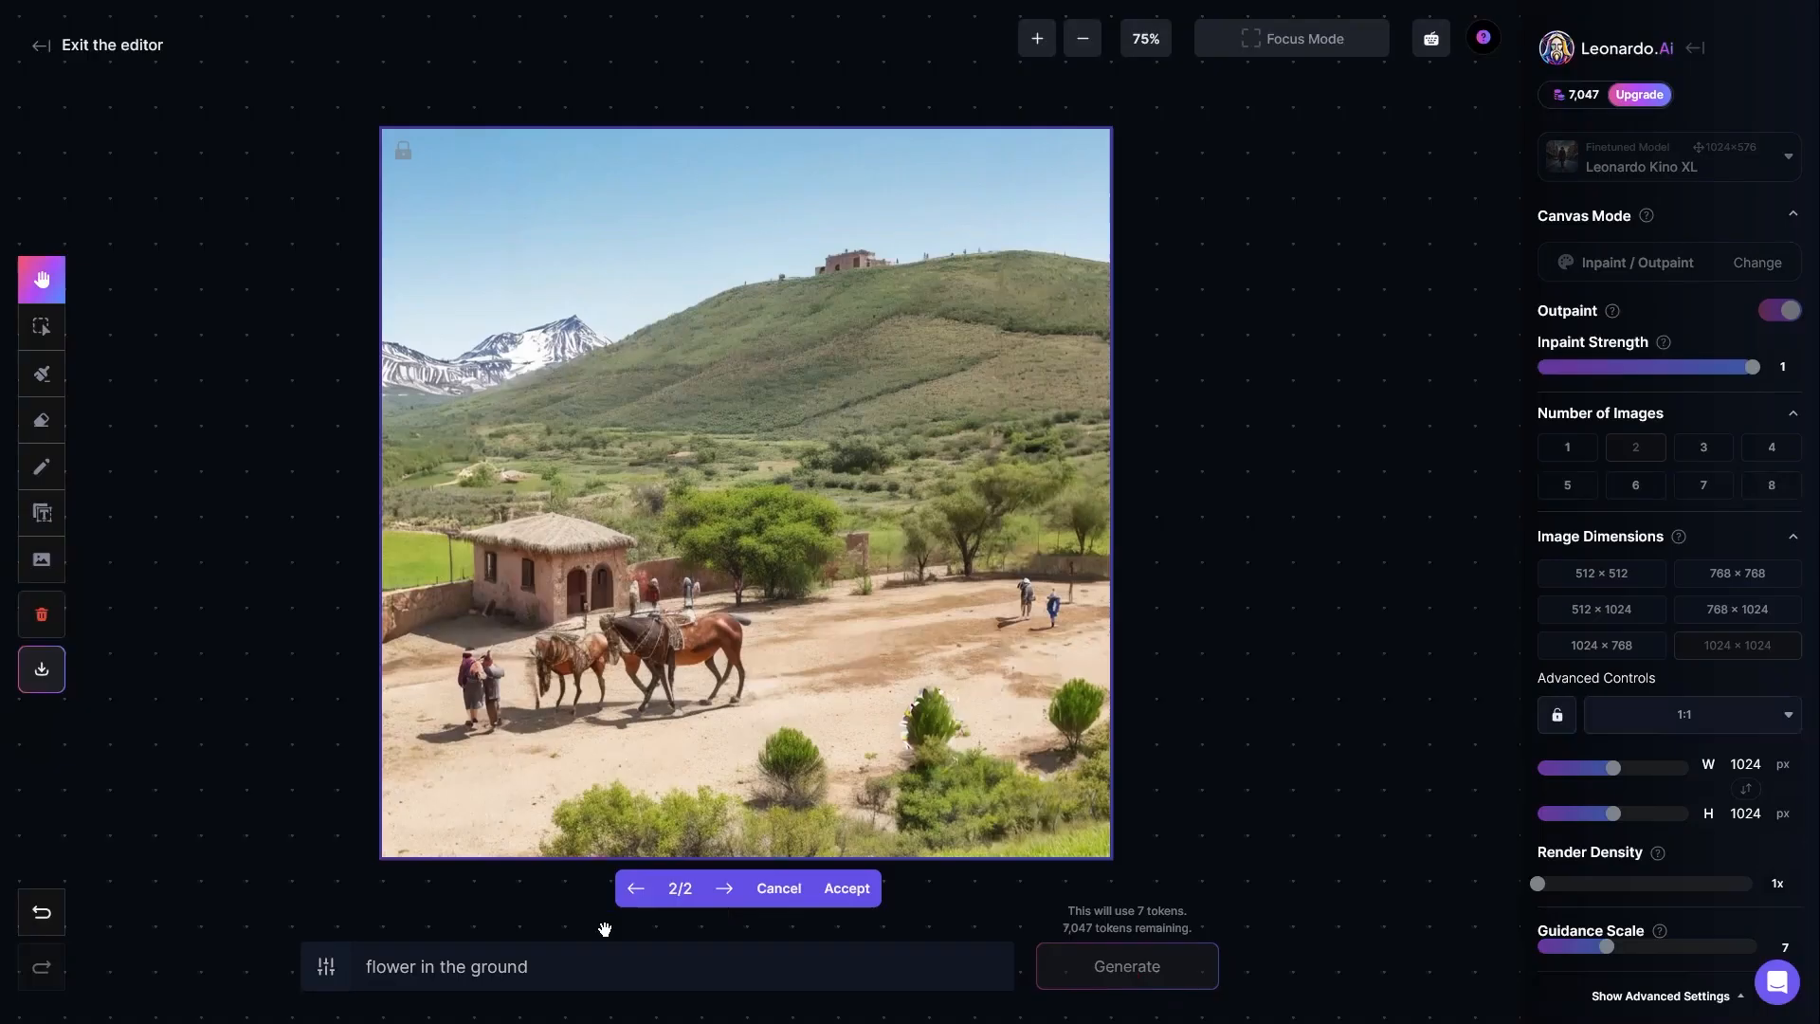
# Step: Replace the prompt with "big stone" and discard the generated flower variants
pyautogui.moveTo(554, 966); pyautogui.dragTo(364, 967)
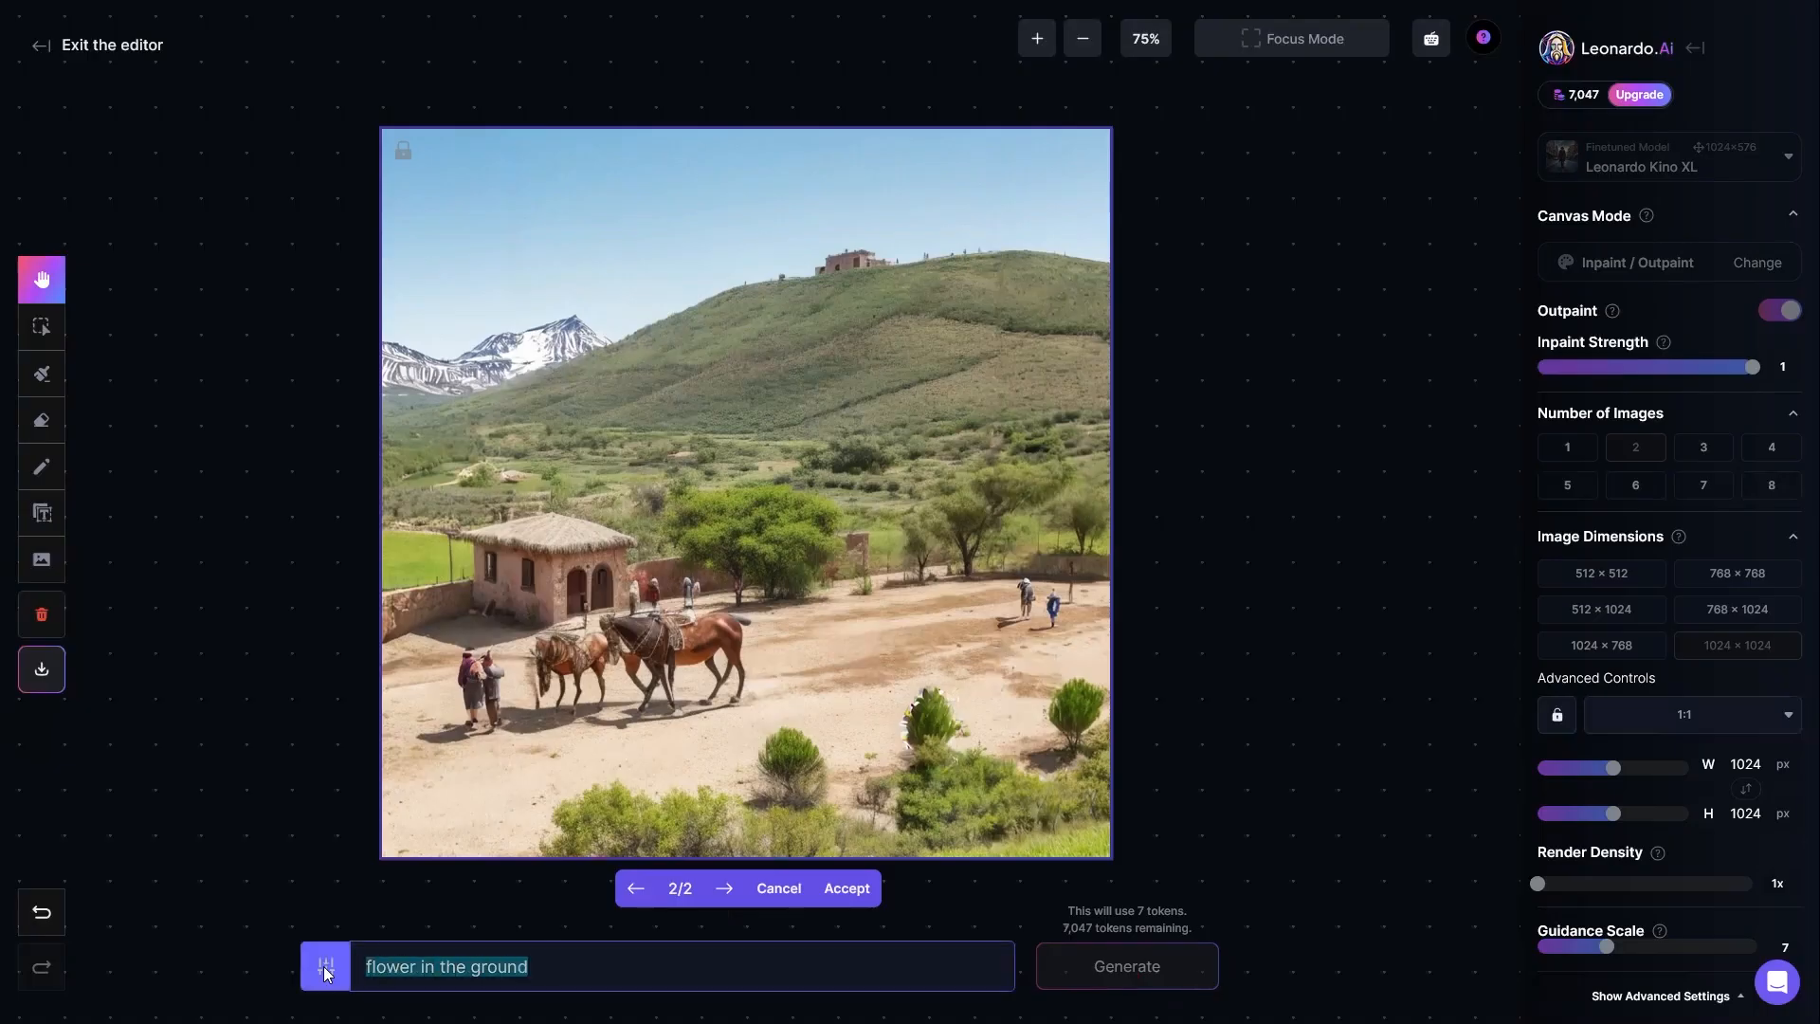
pyautogui.write('big stone')
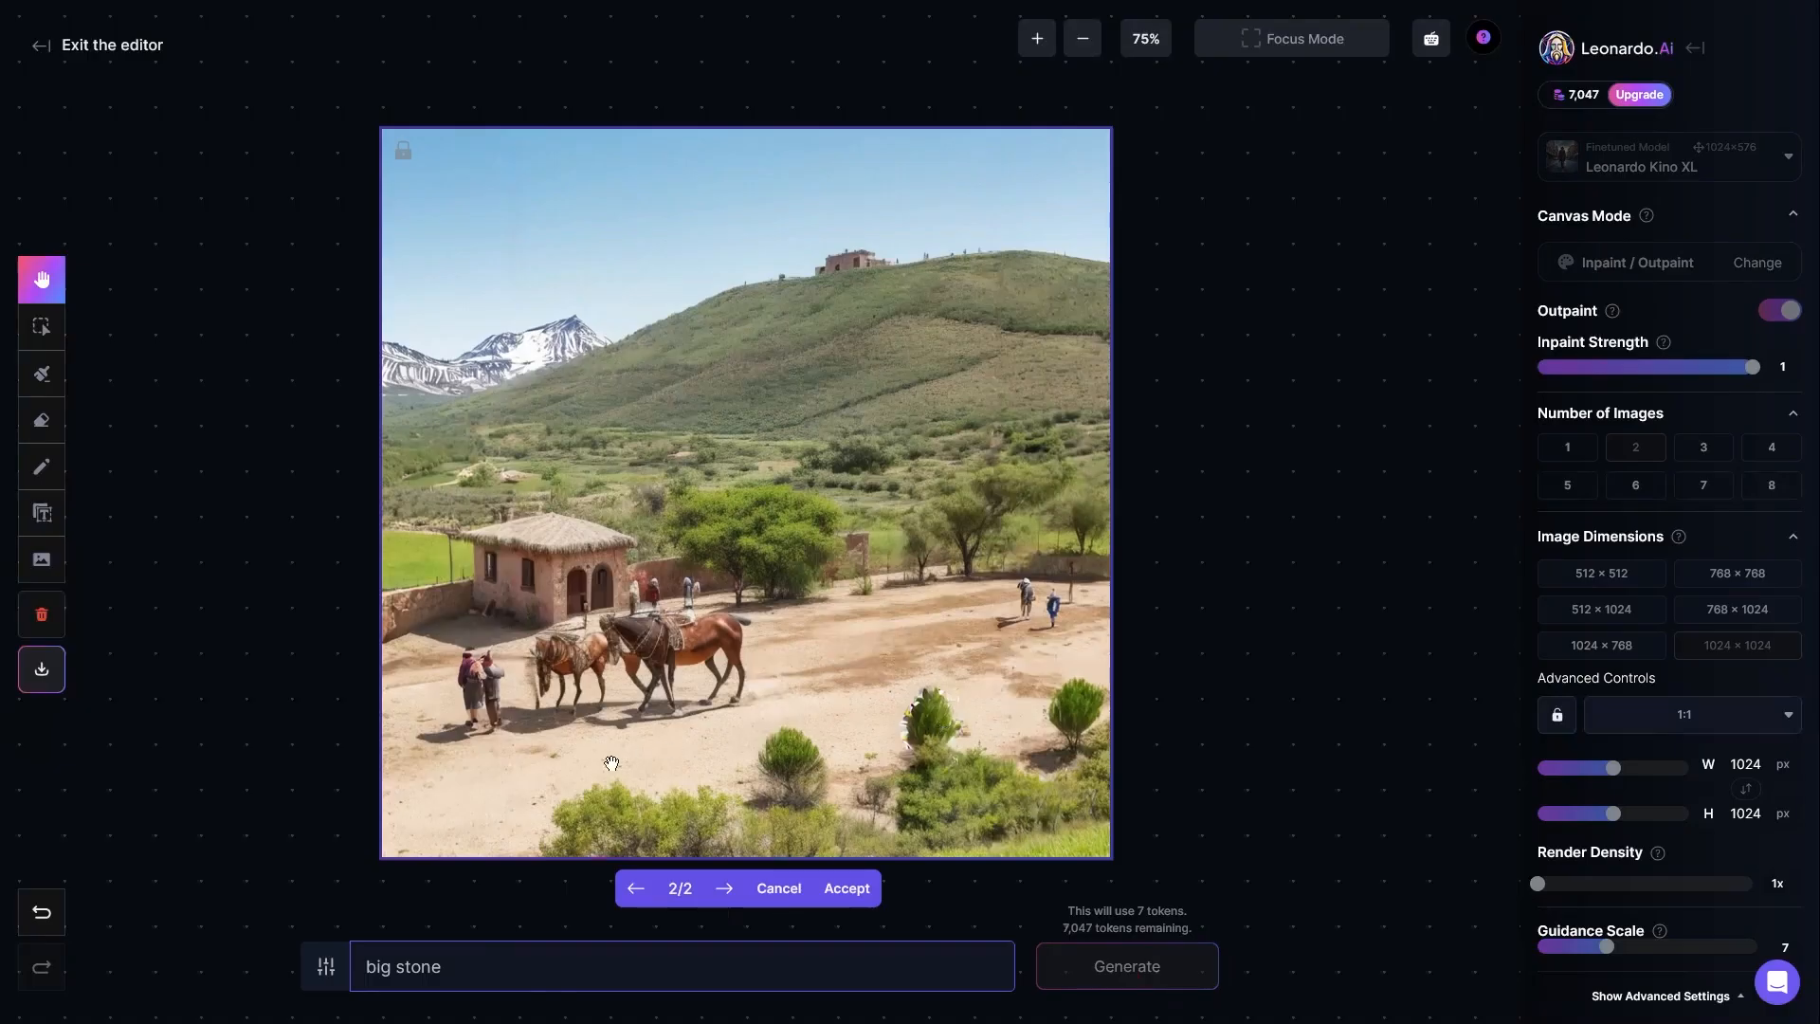
pyautogui.click(1171, 695)
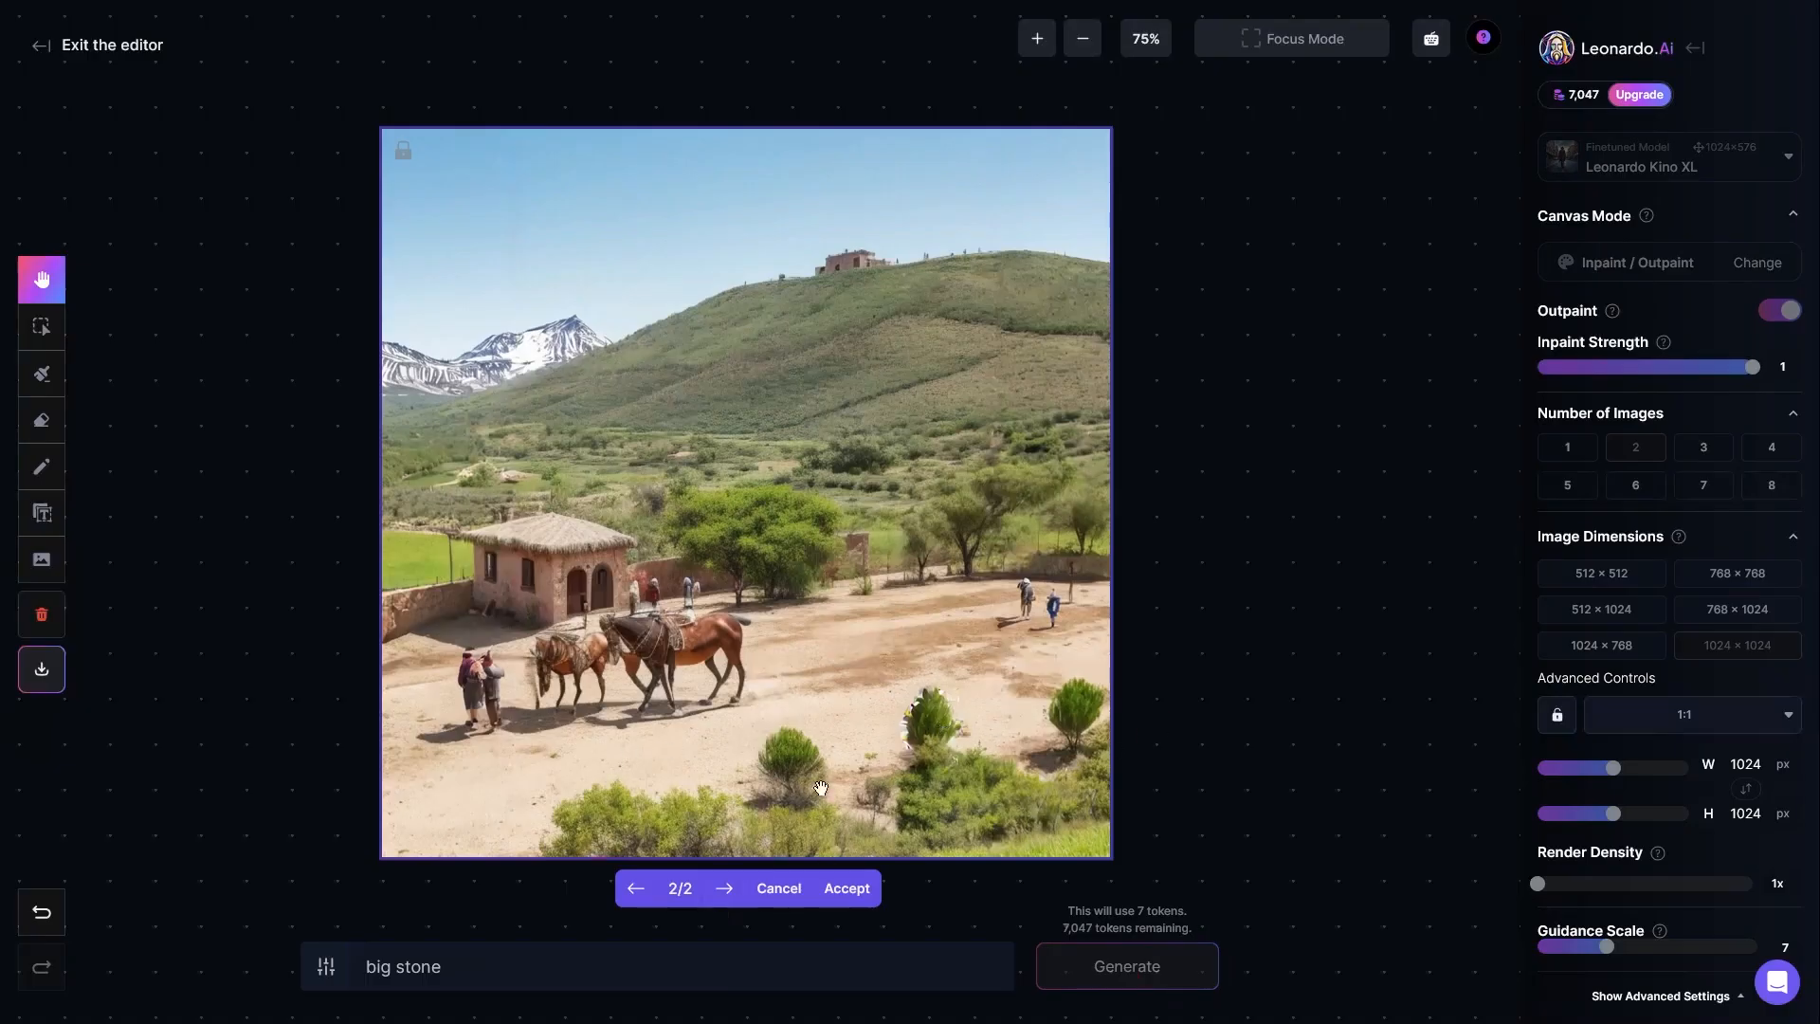
pyautogui.click(779, 887)
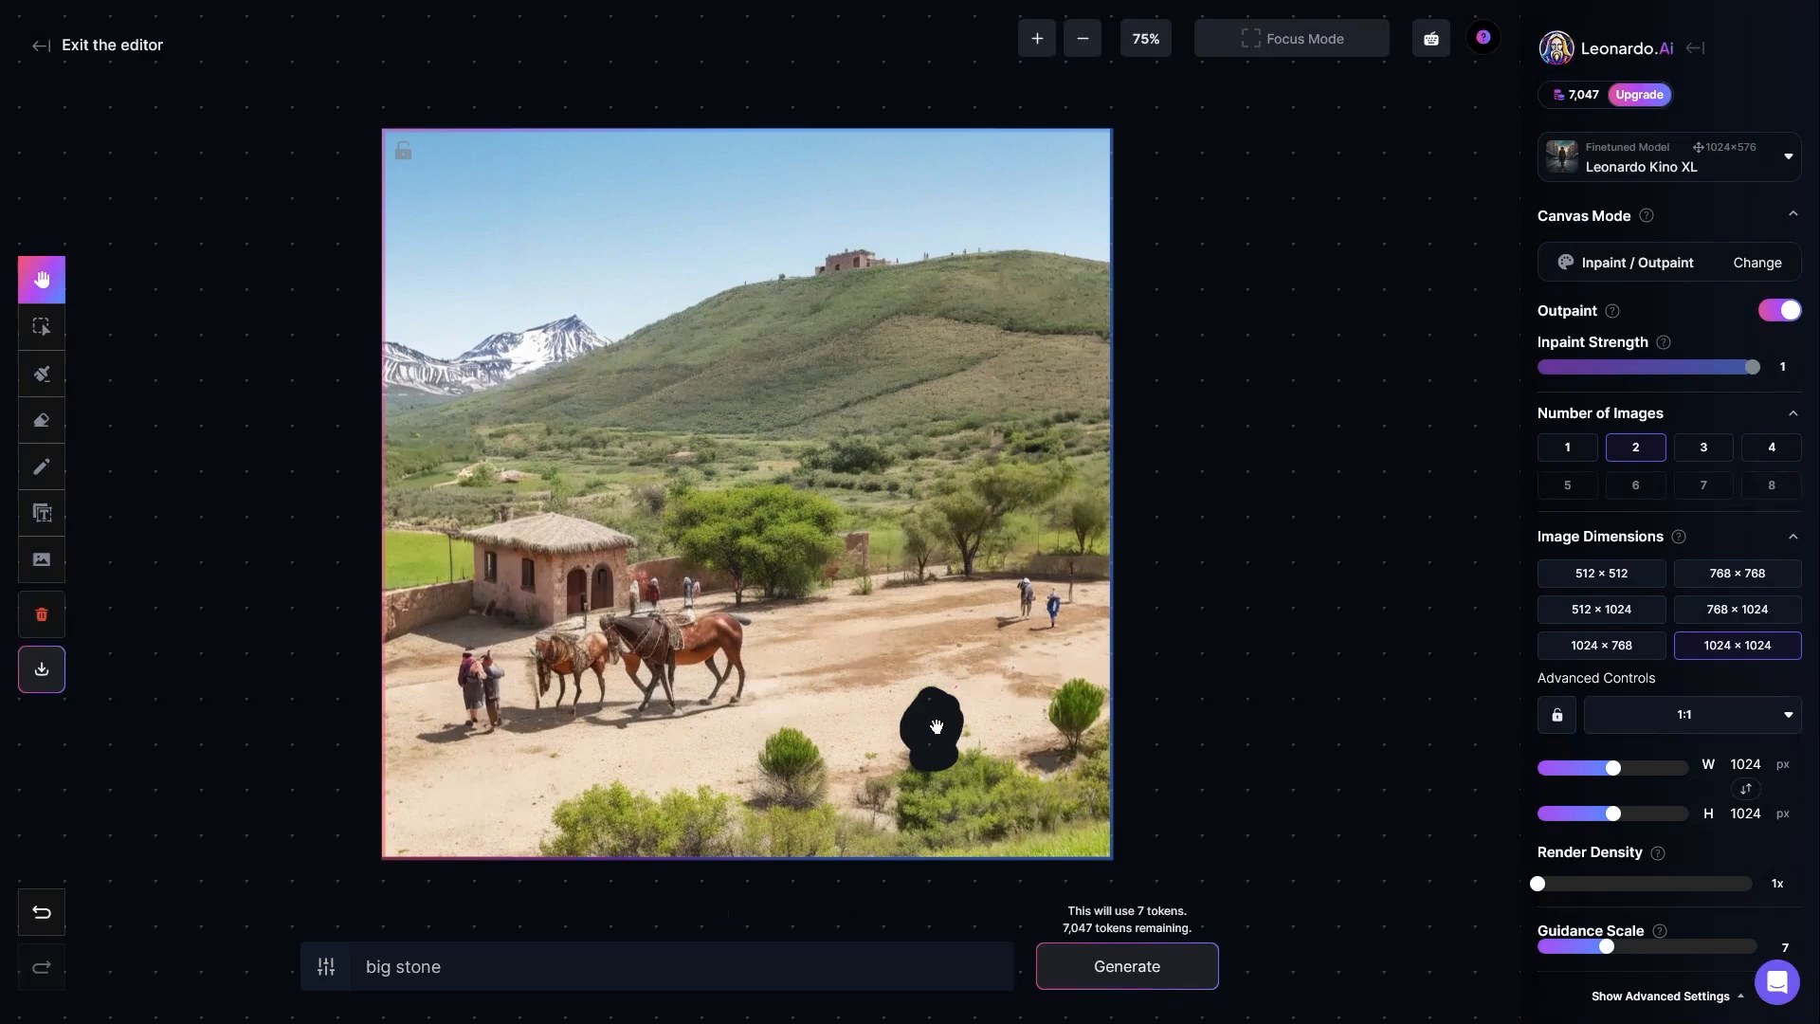
# Step: Switch the finetuned model to DreamShaper v7 and generate the "big stone" fill for the erased spot
pyautogui.click(1647, 166)
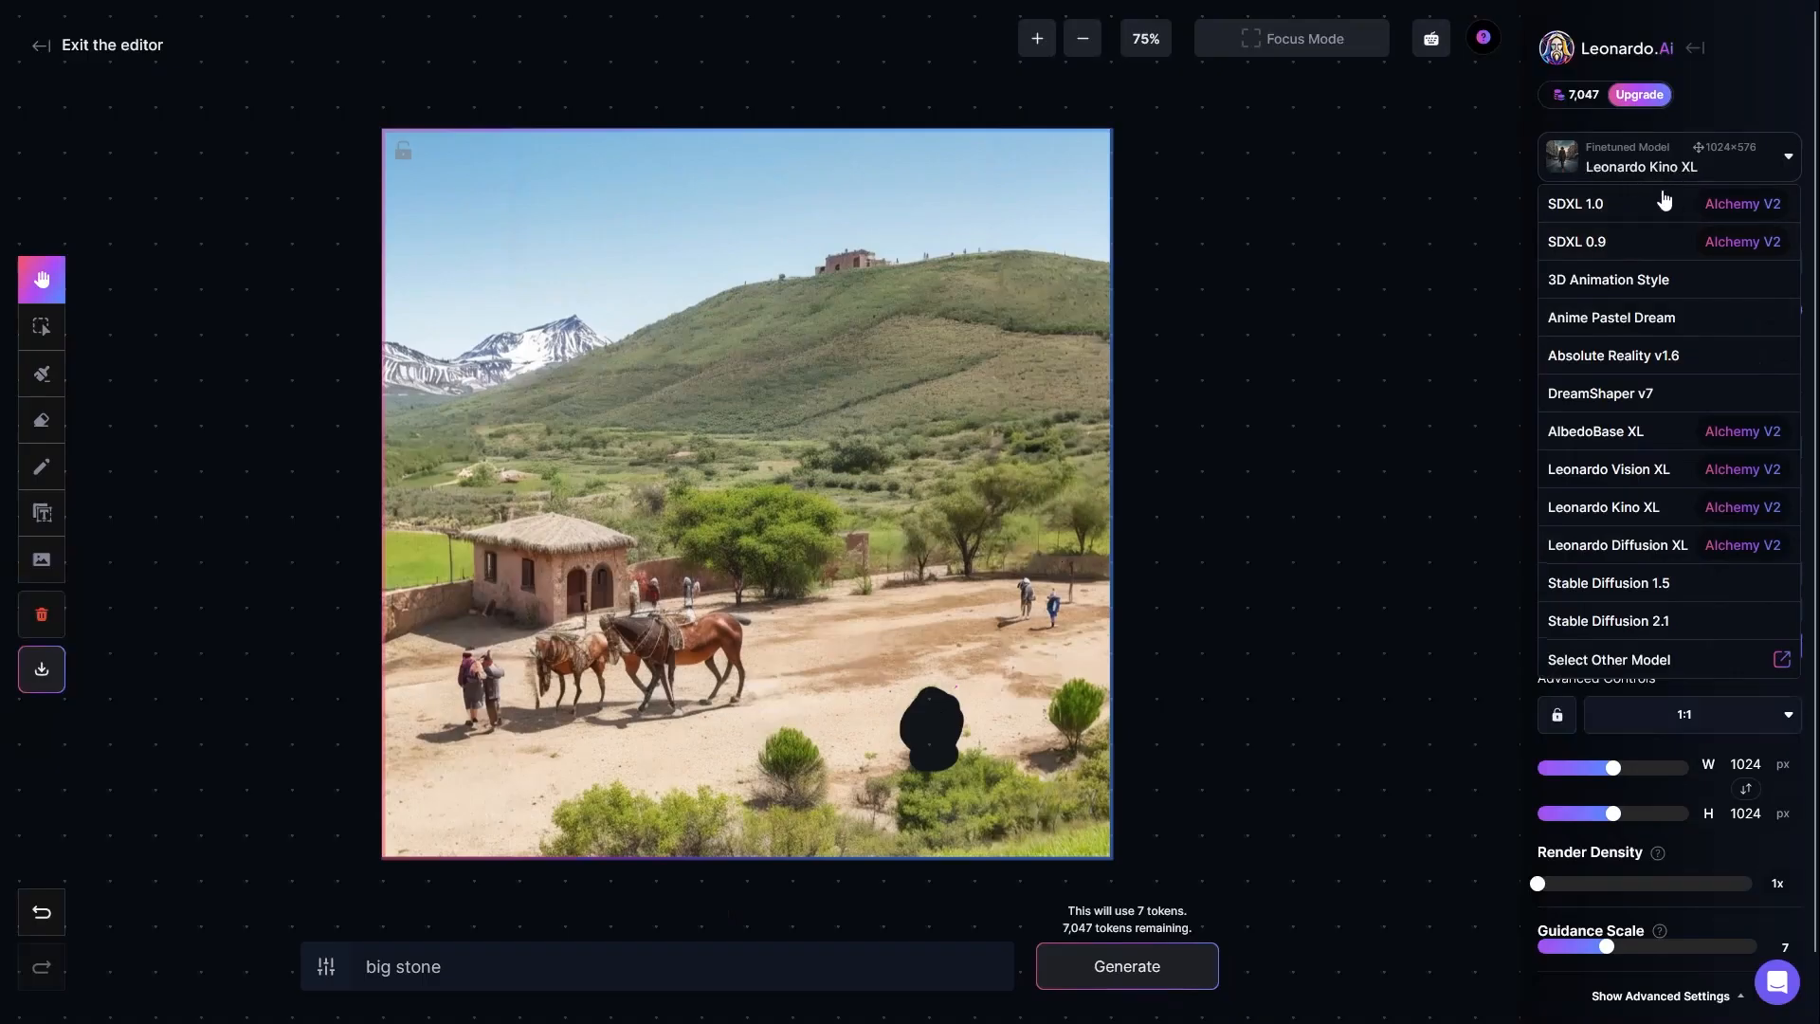
pyautogui.click(1612, 396)
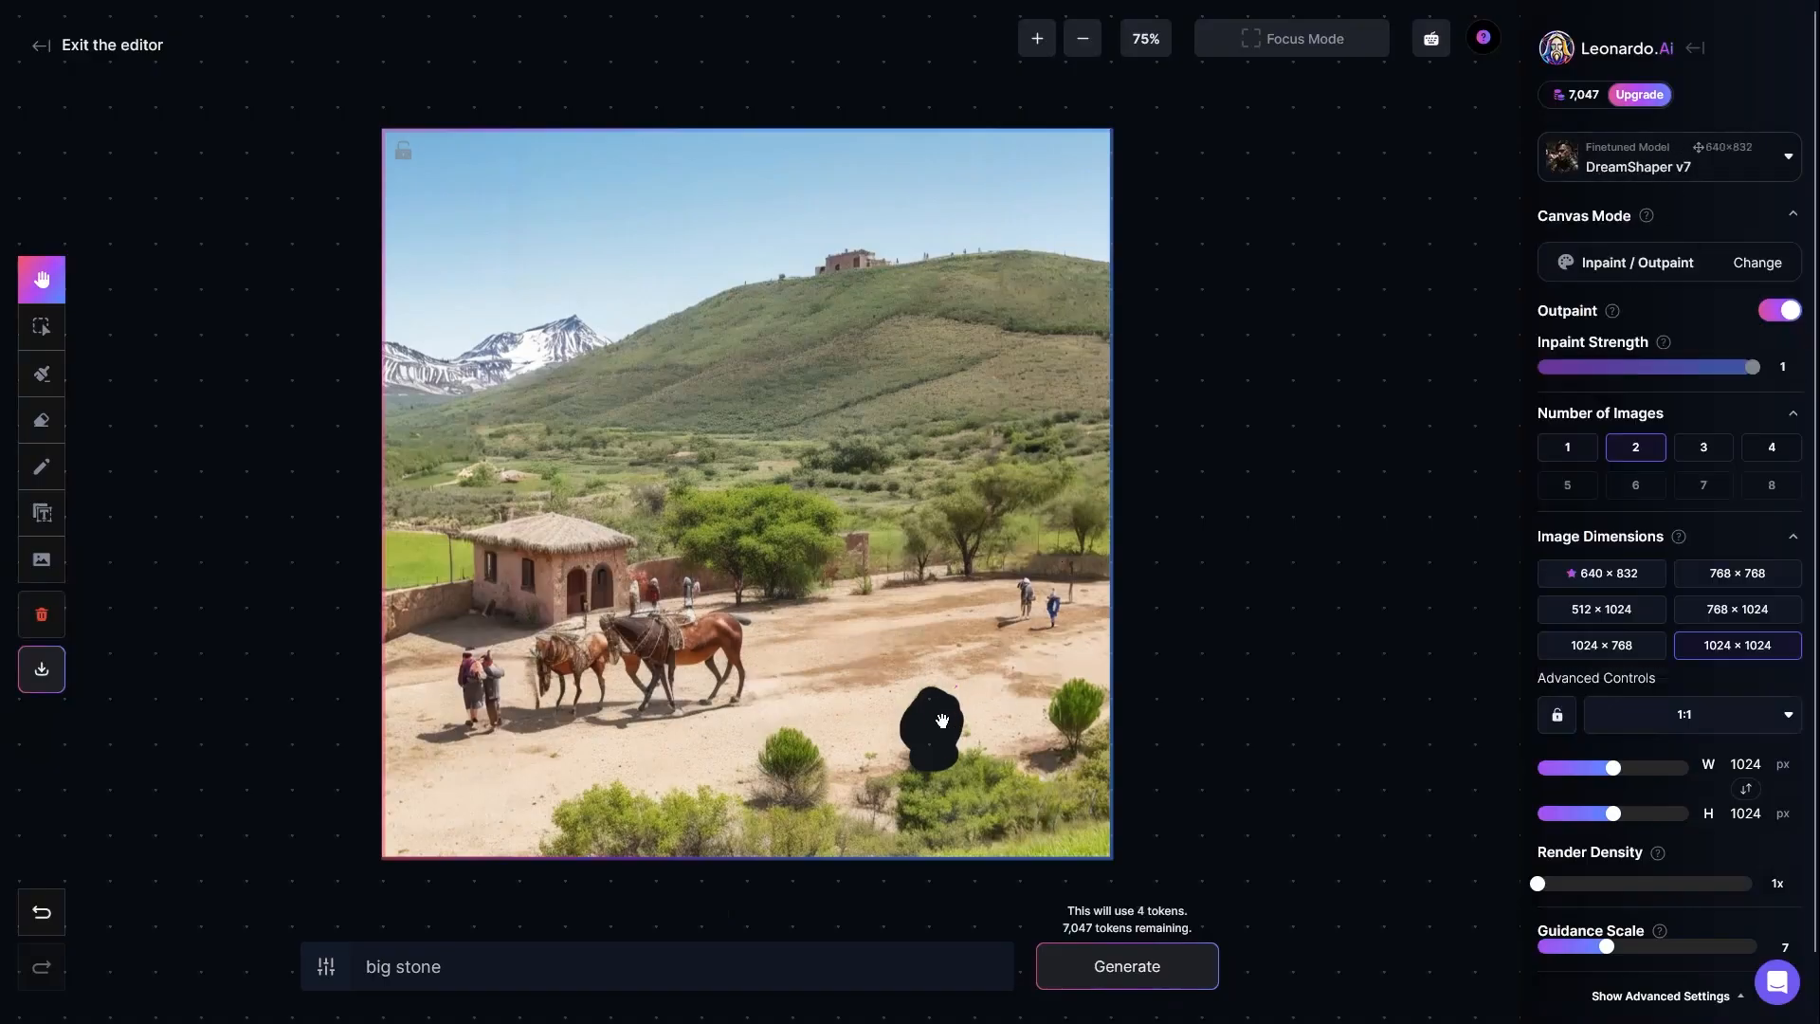
pyautogui.click(465, 969)
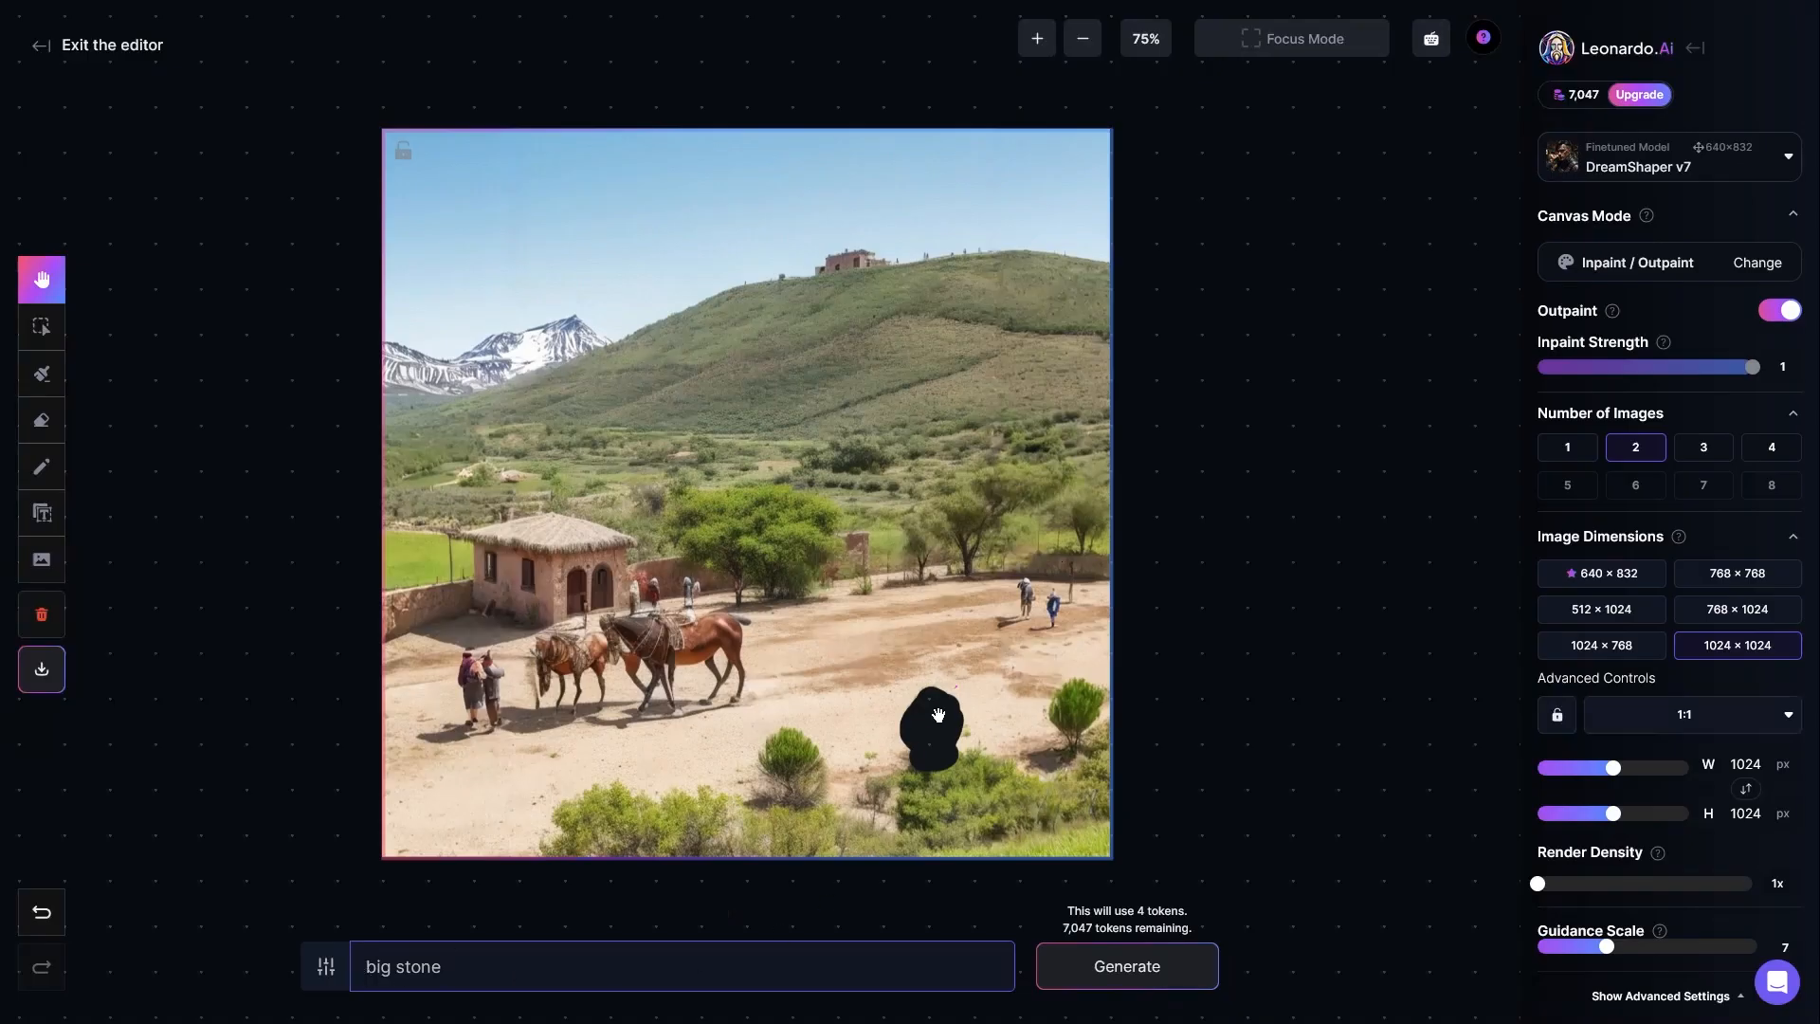
pyautogui.press('Return')
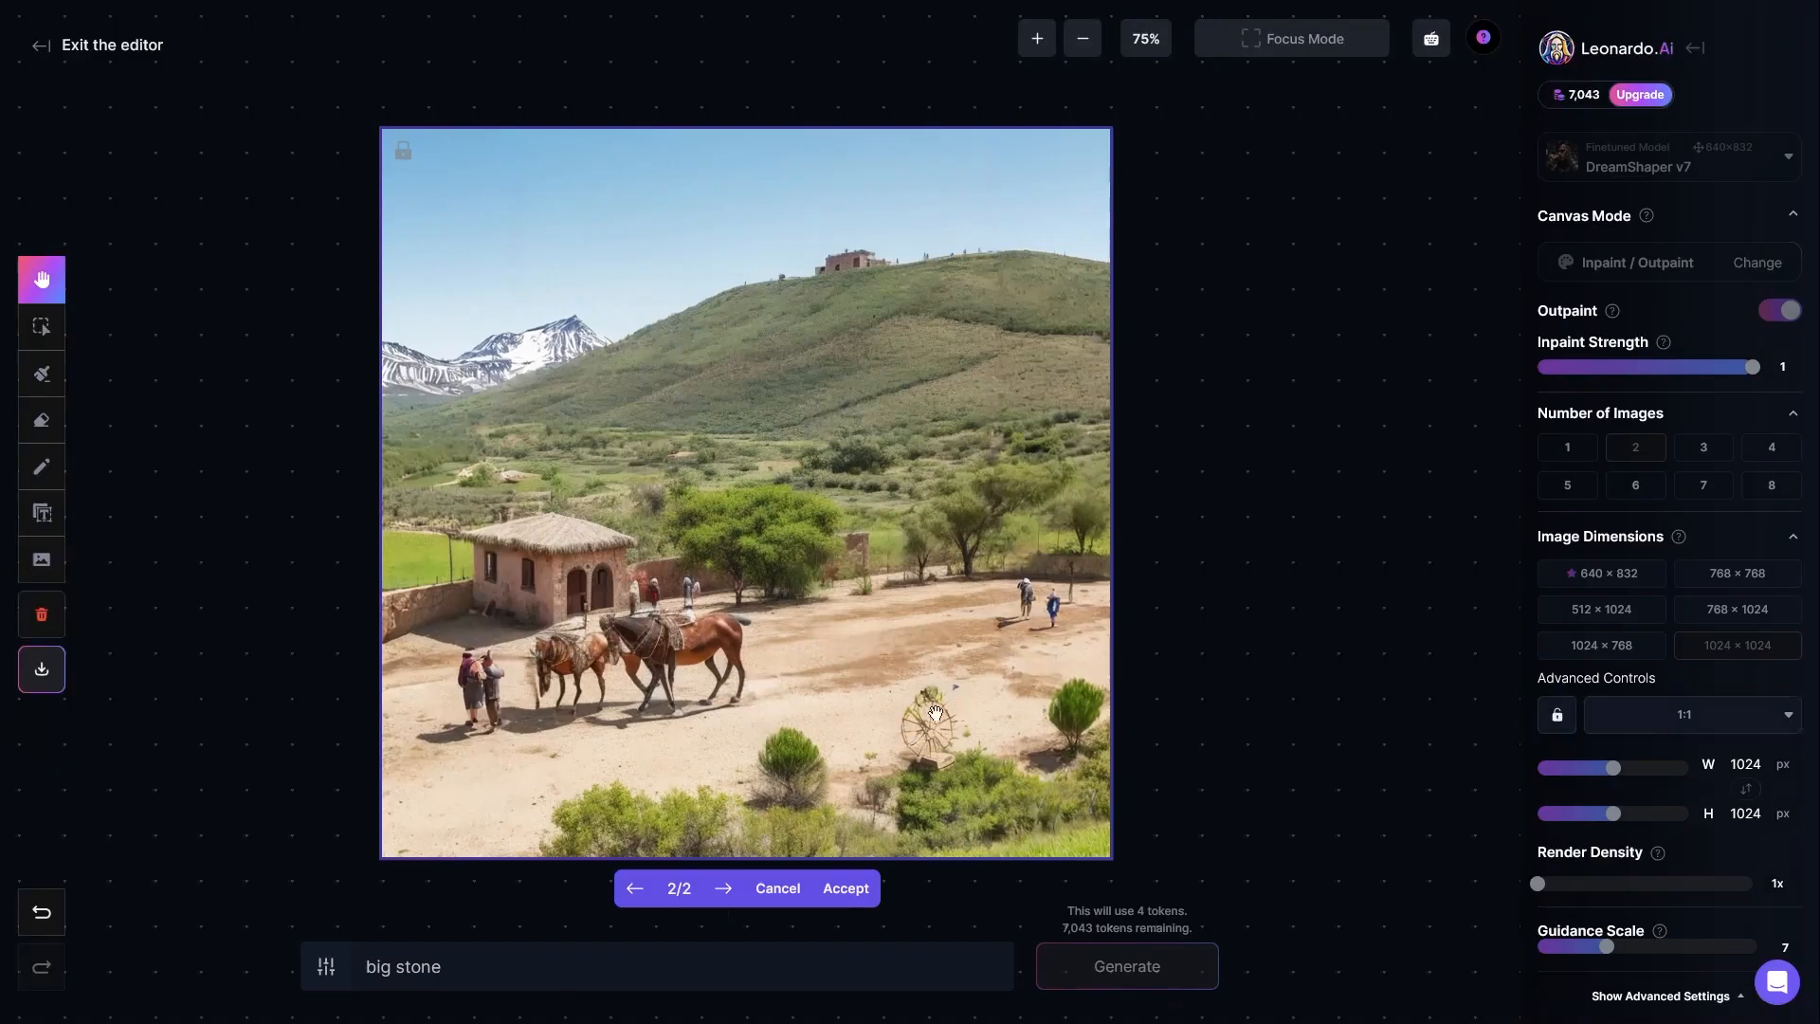
# Step: Compare and discard the "big stone" variants, generate "flowers in the ground" for the erased spot, and accept the second variant
pyautogui.click(634, 888)
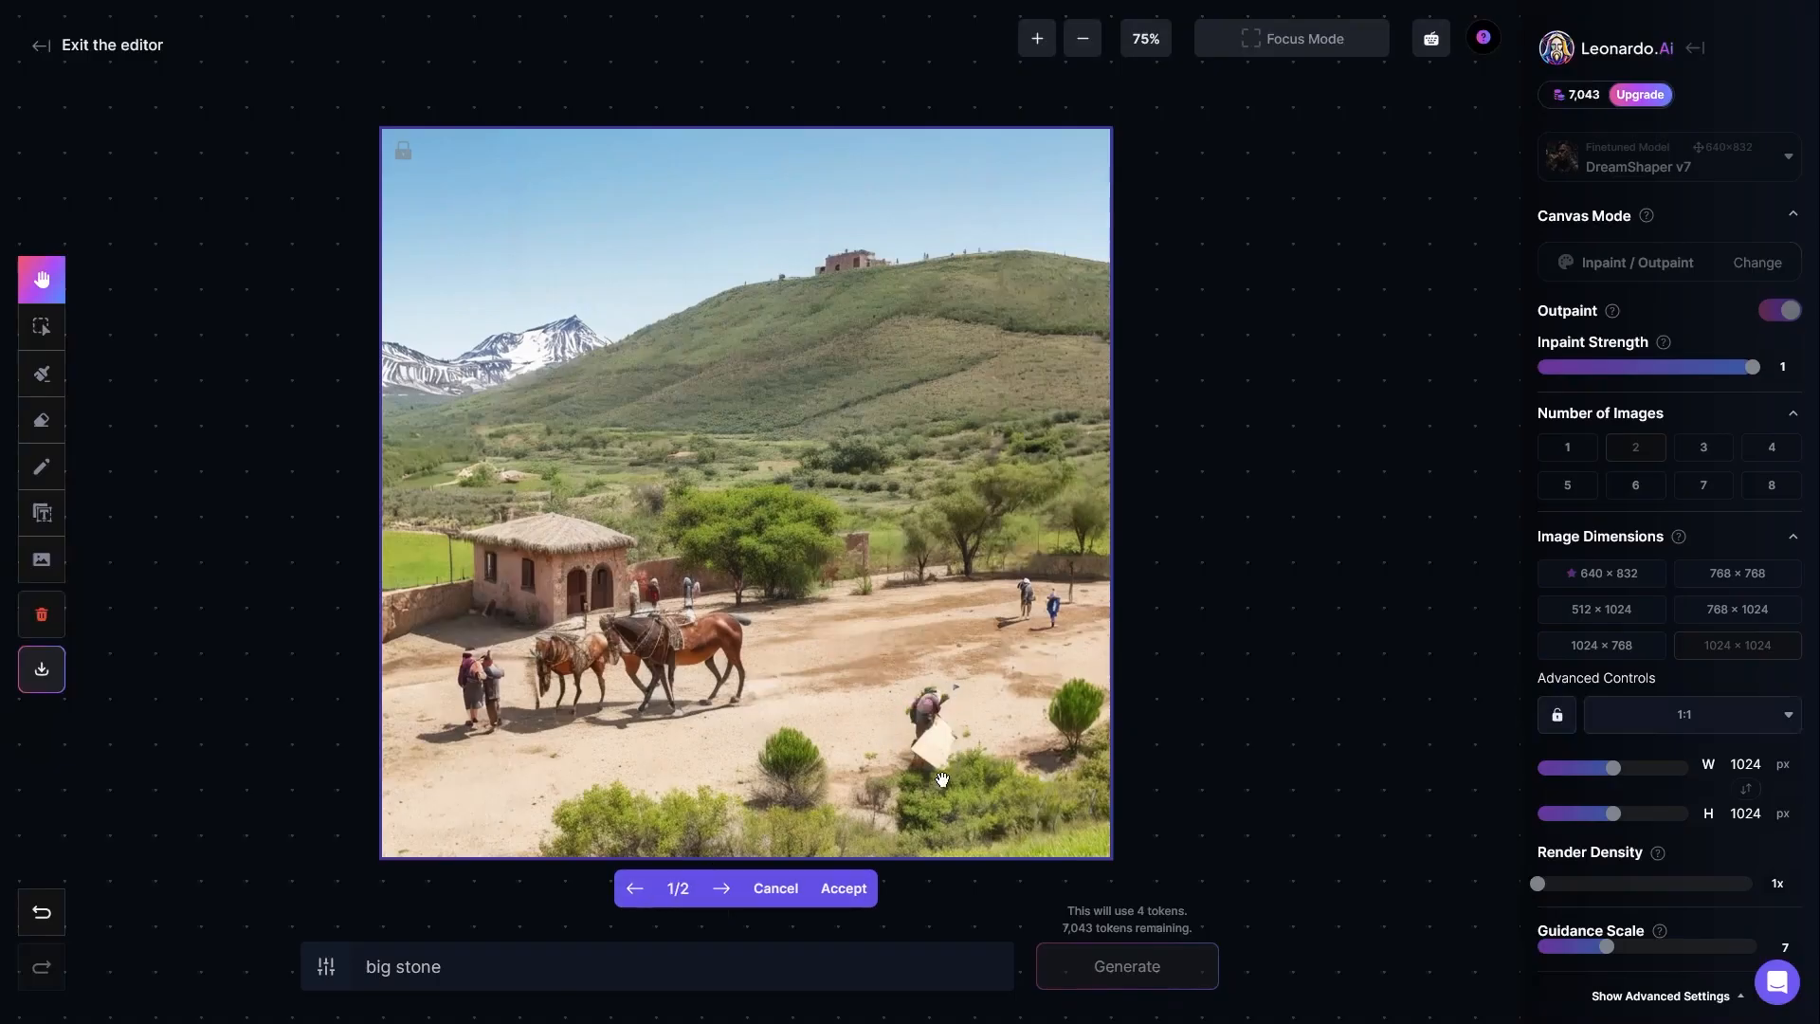
pyautogui.click(721, 891)
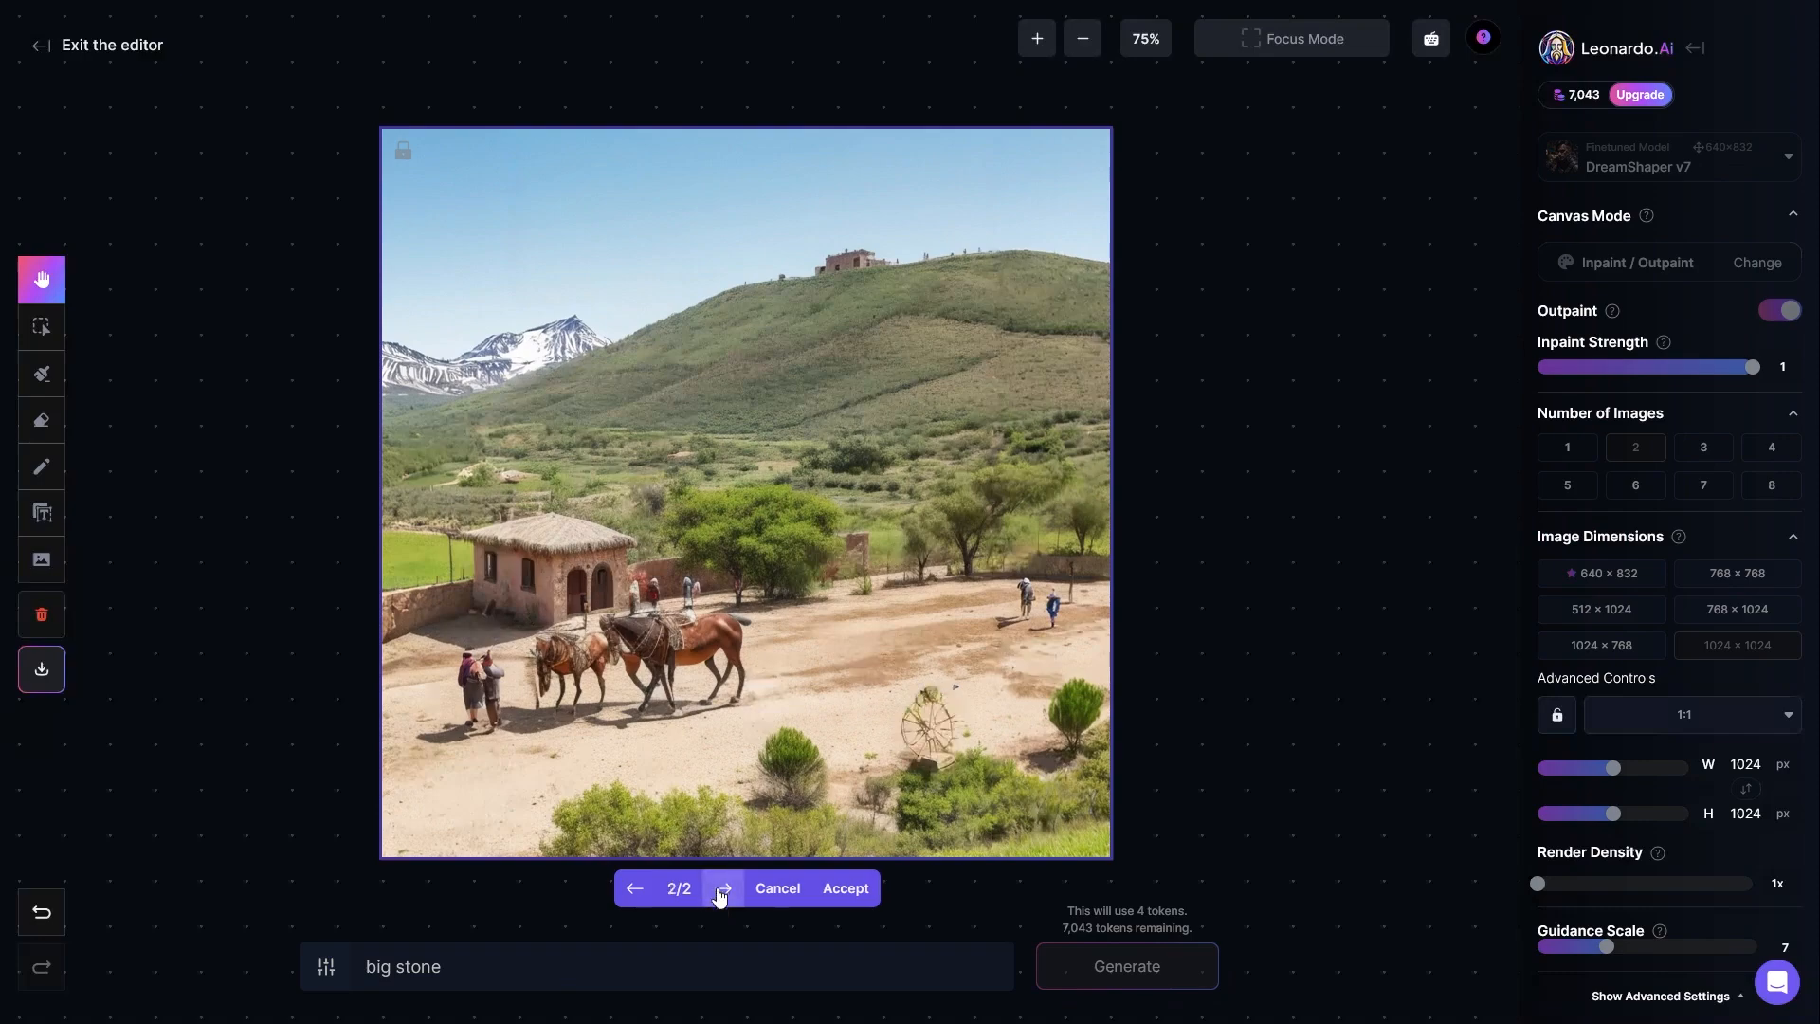
pyautogui.moveTo(499, 970); pyautogui.dragTo(374, 973)
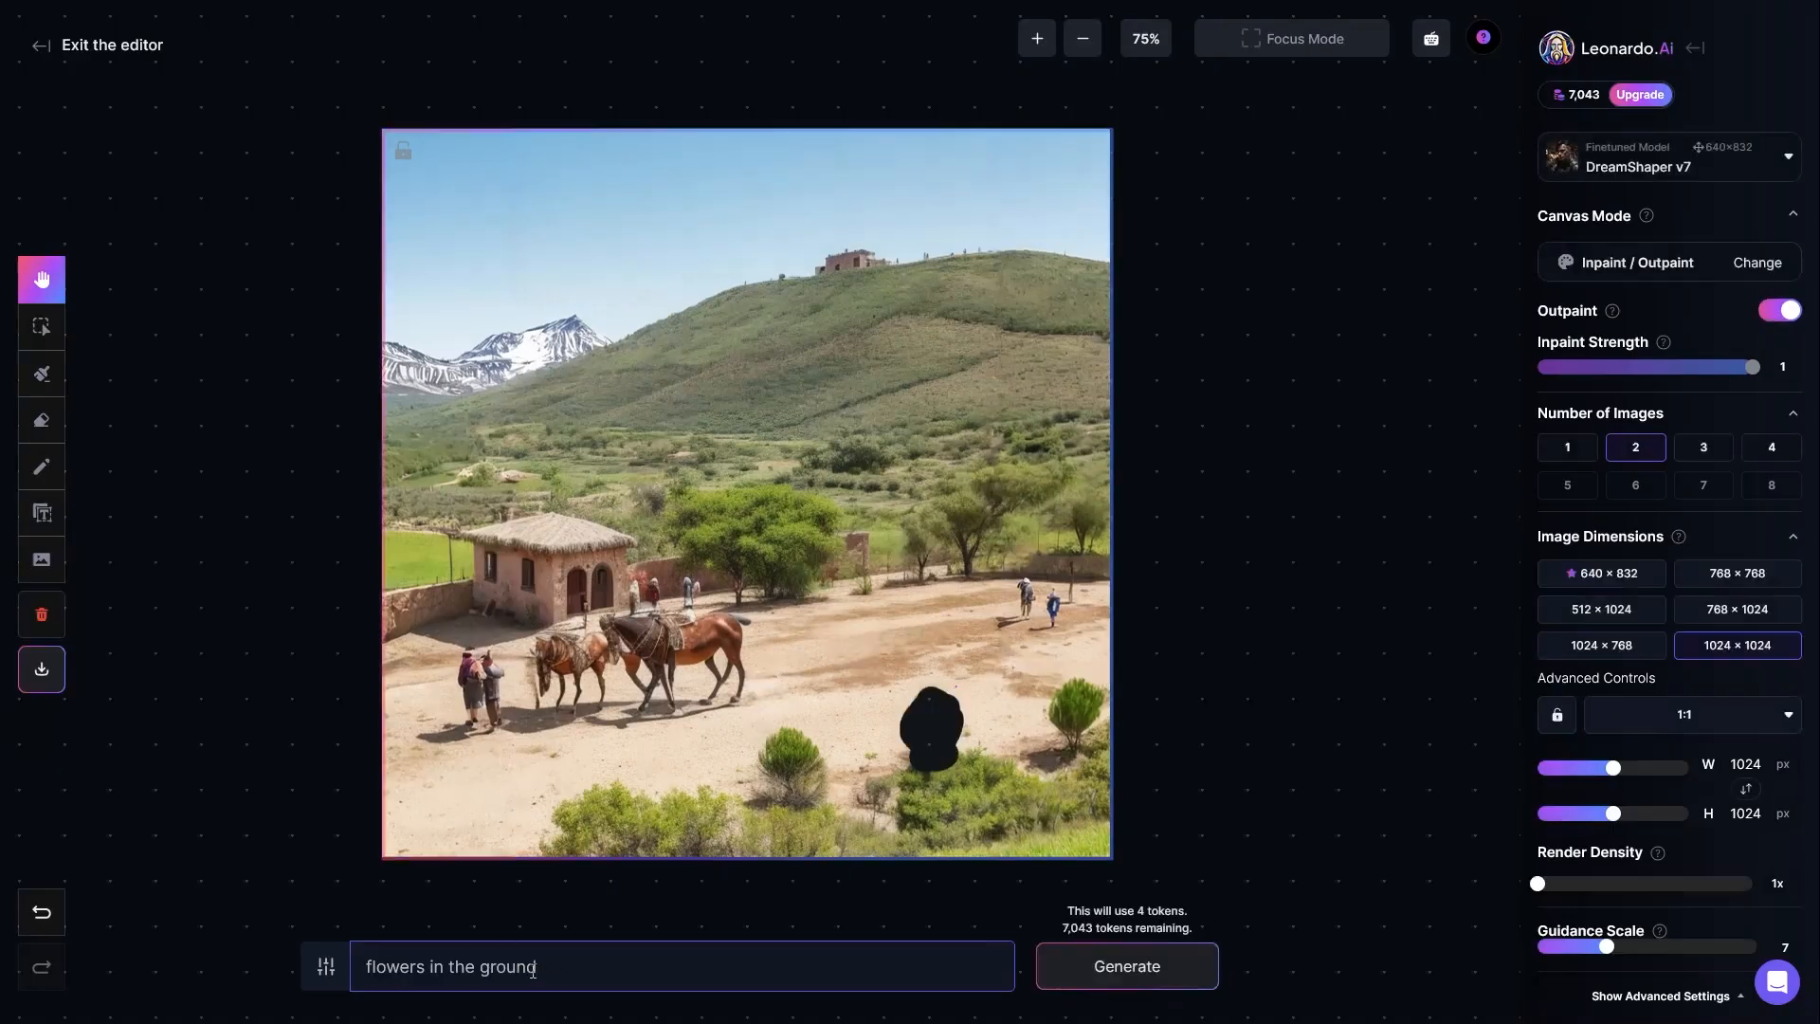
pyautogui.click(1121, 974)
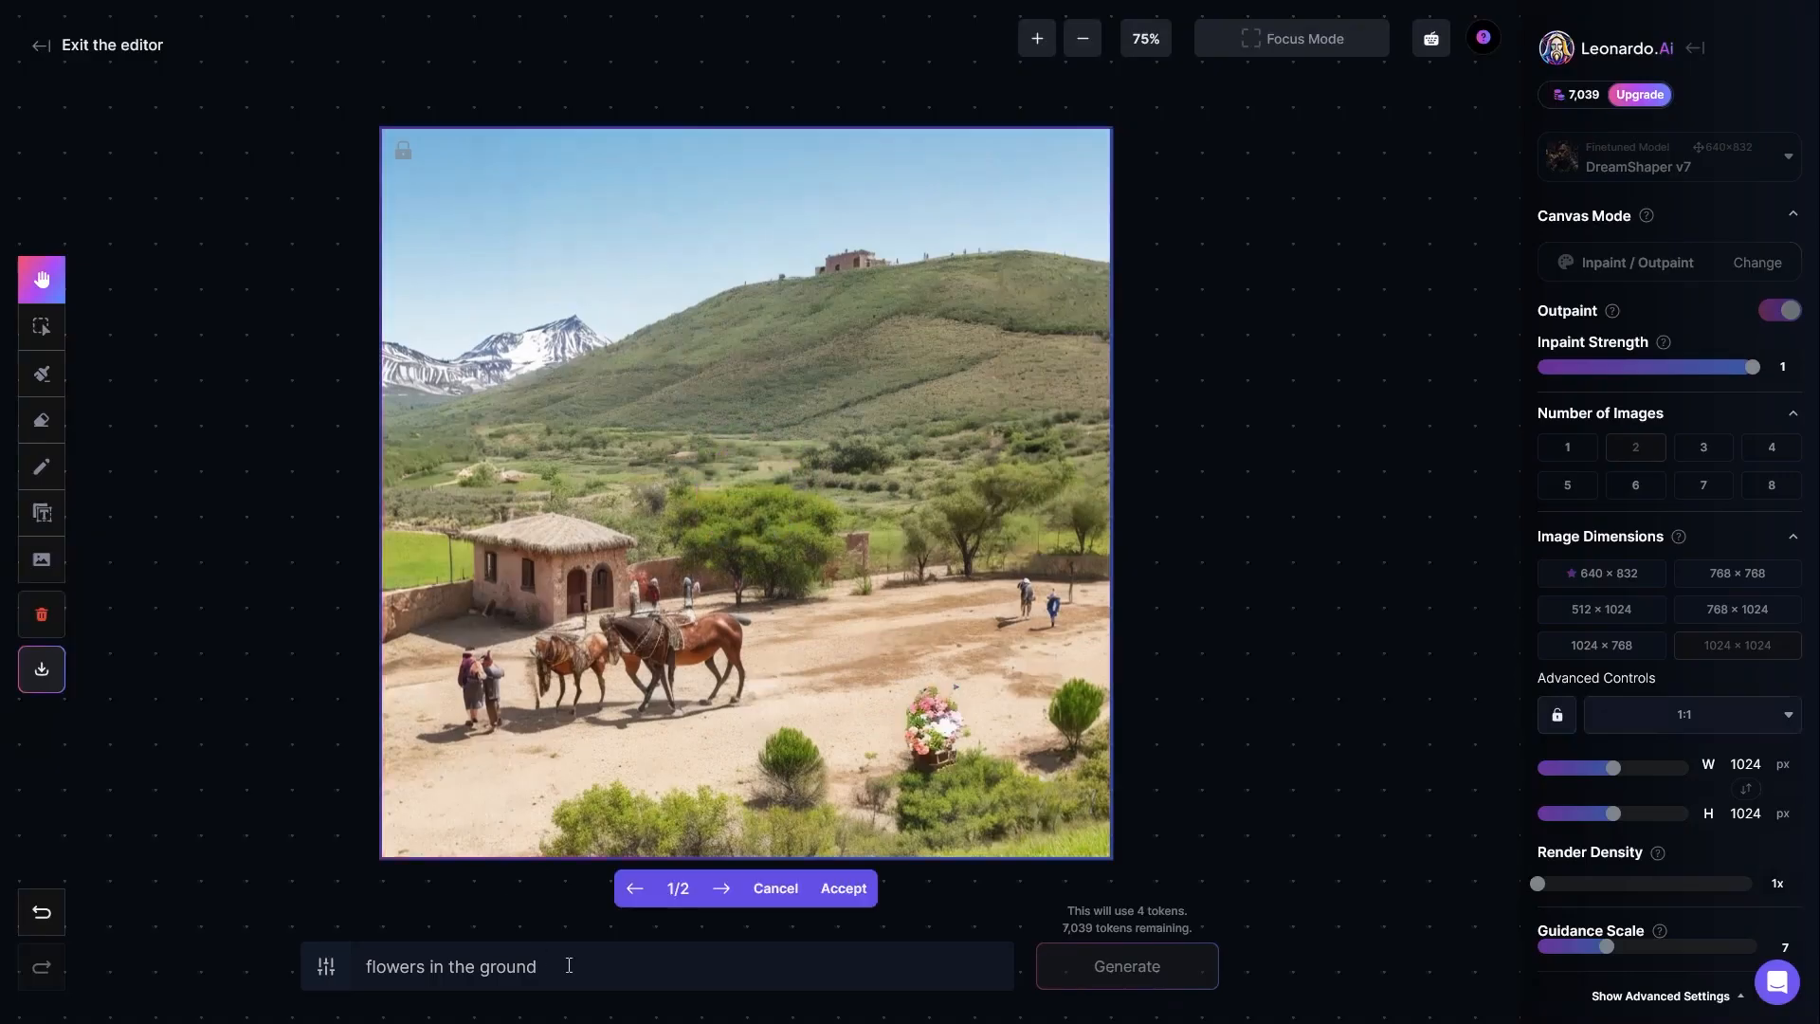
pyautogui.click(724, 891)
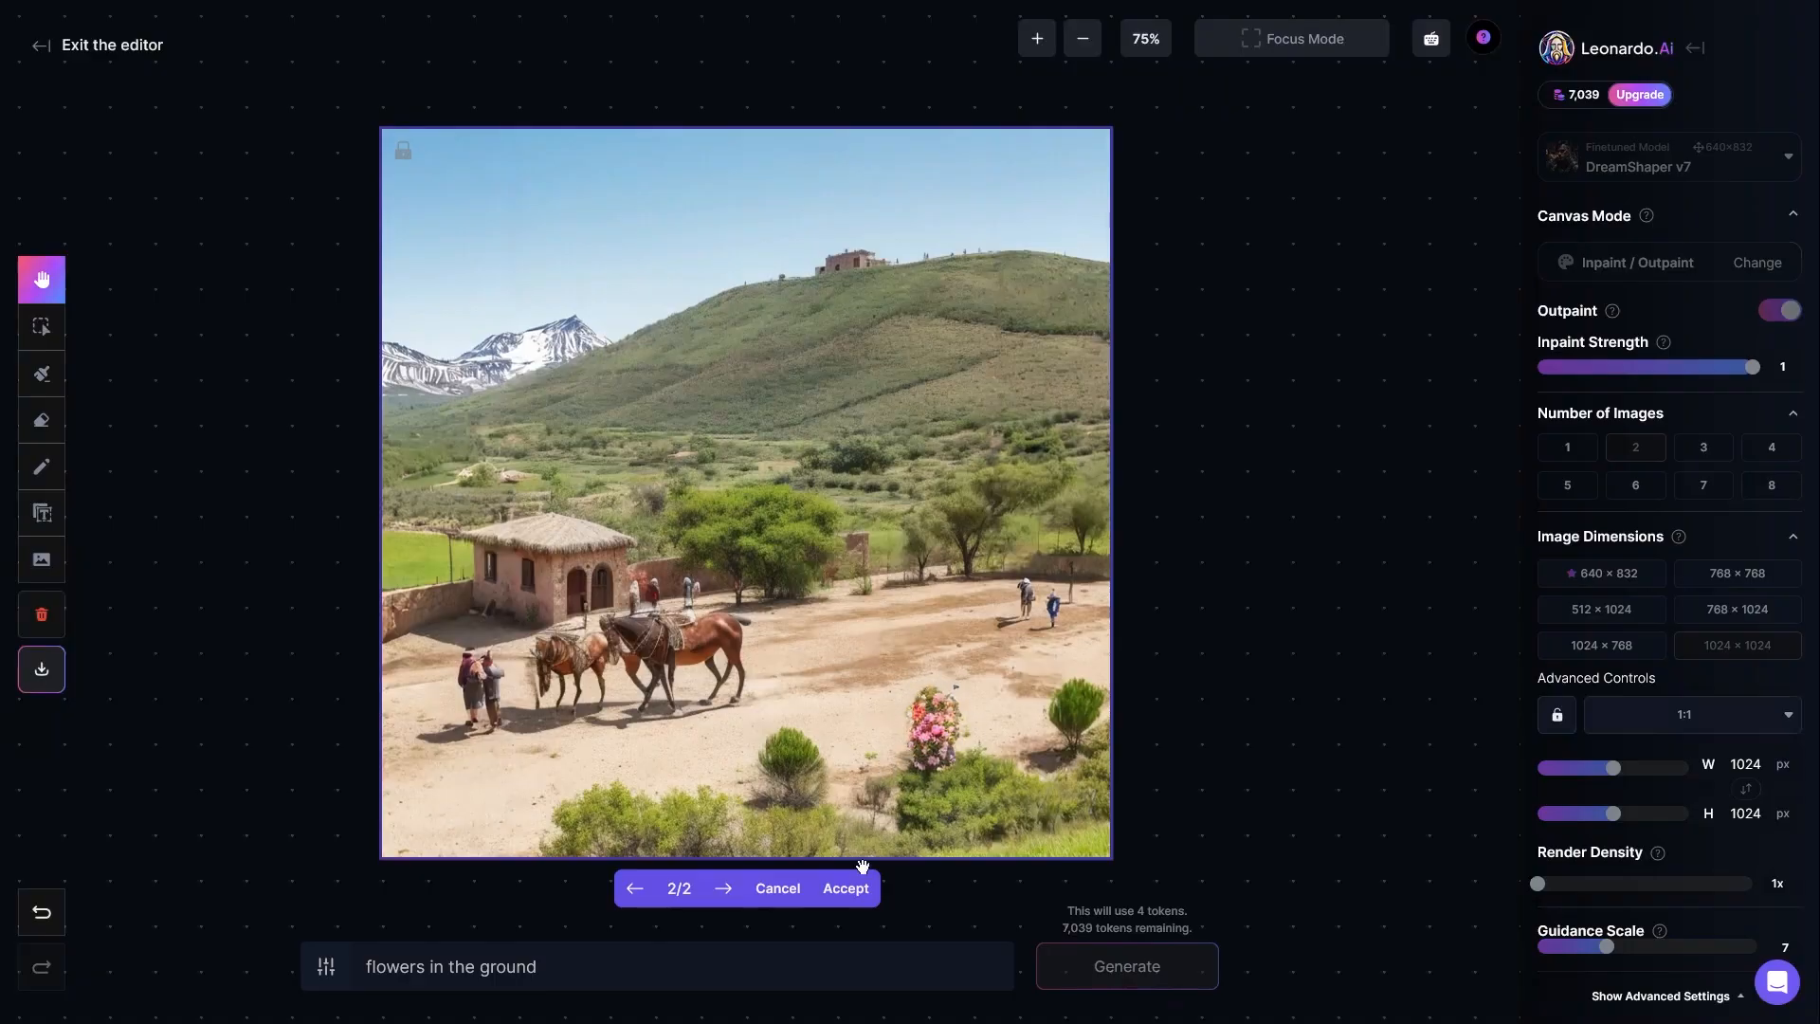
pyautogui.click(853, 896)
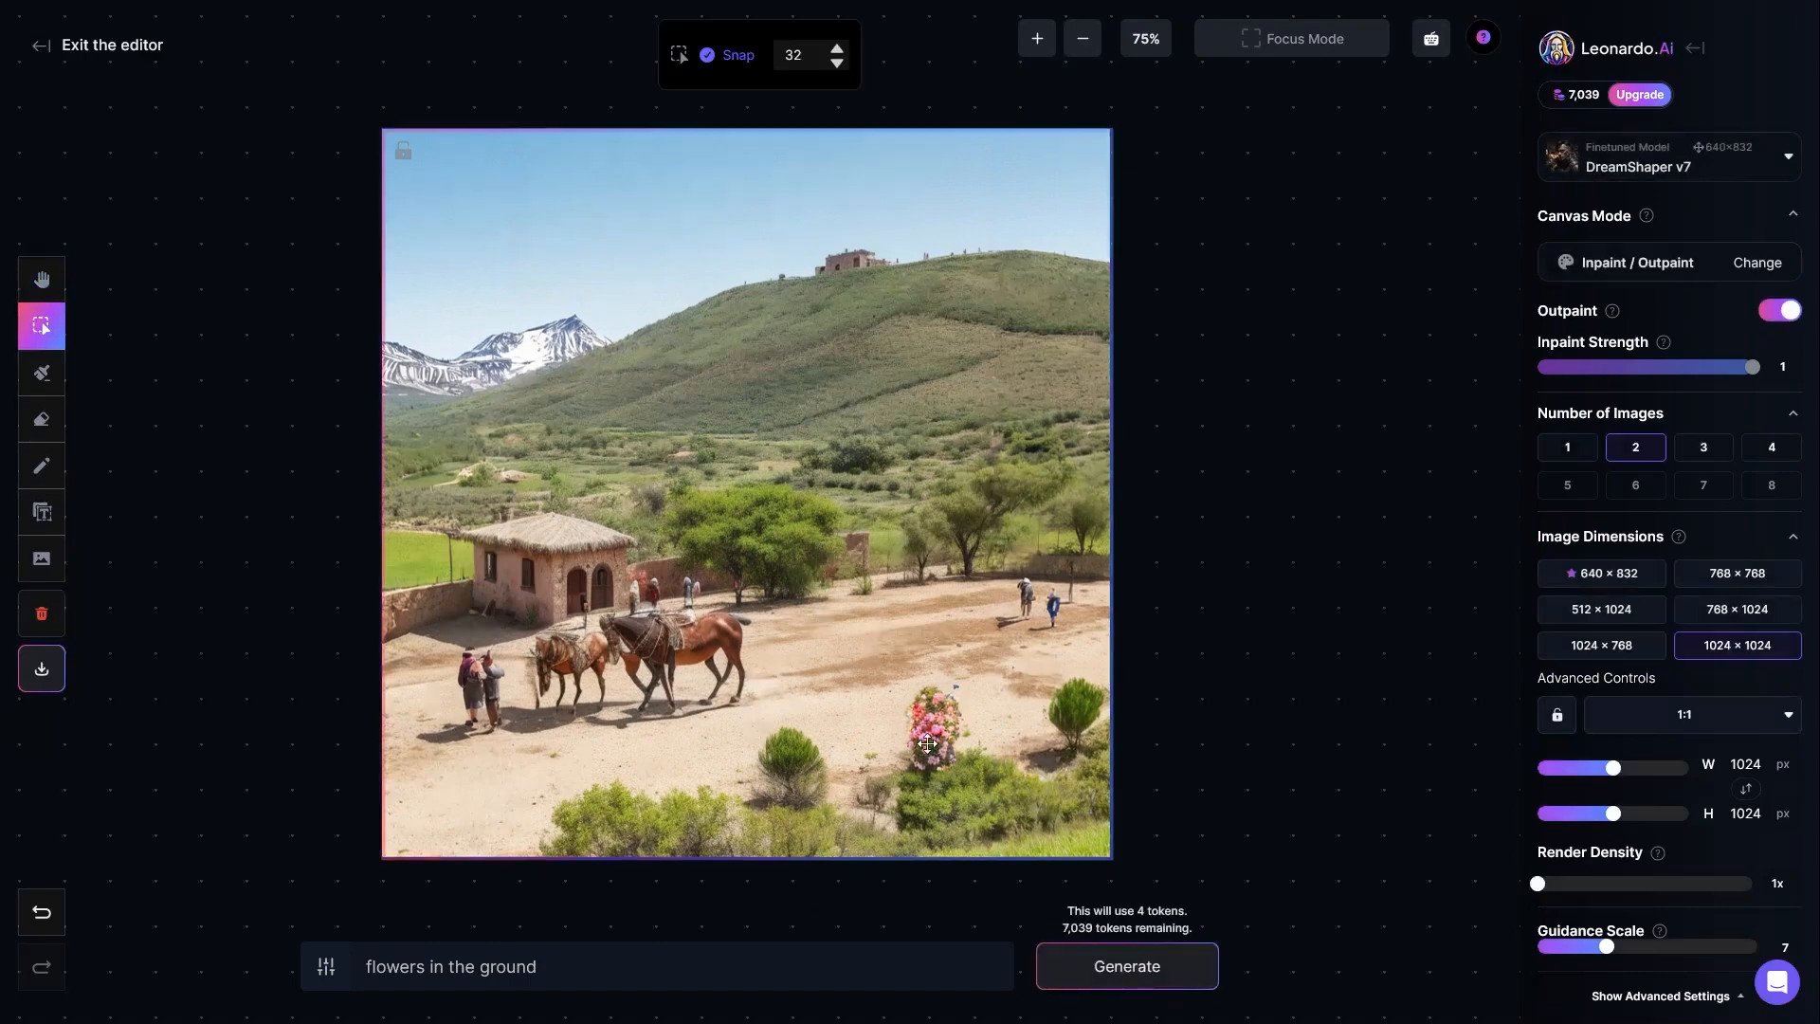
# Step: Set up the Text tool with the Trebuchet MS font at size 76 and open its colour picker
pyautogui.click(40, 515)
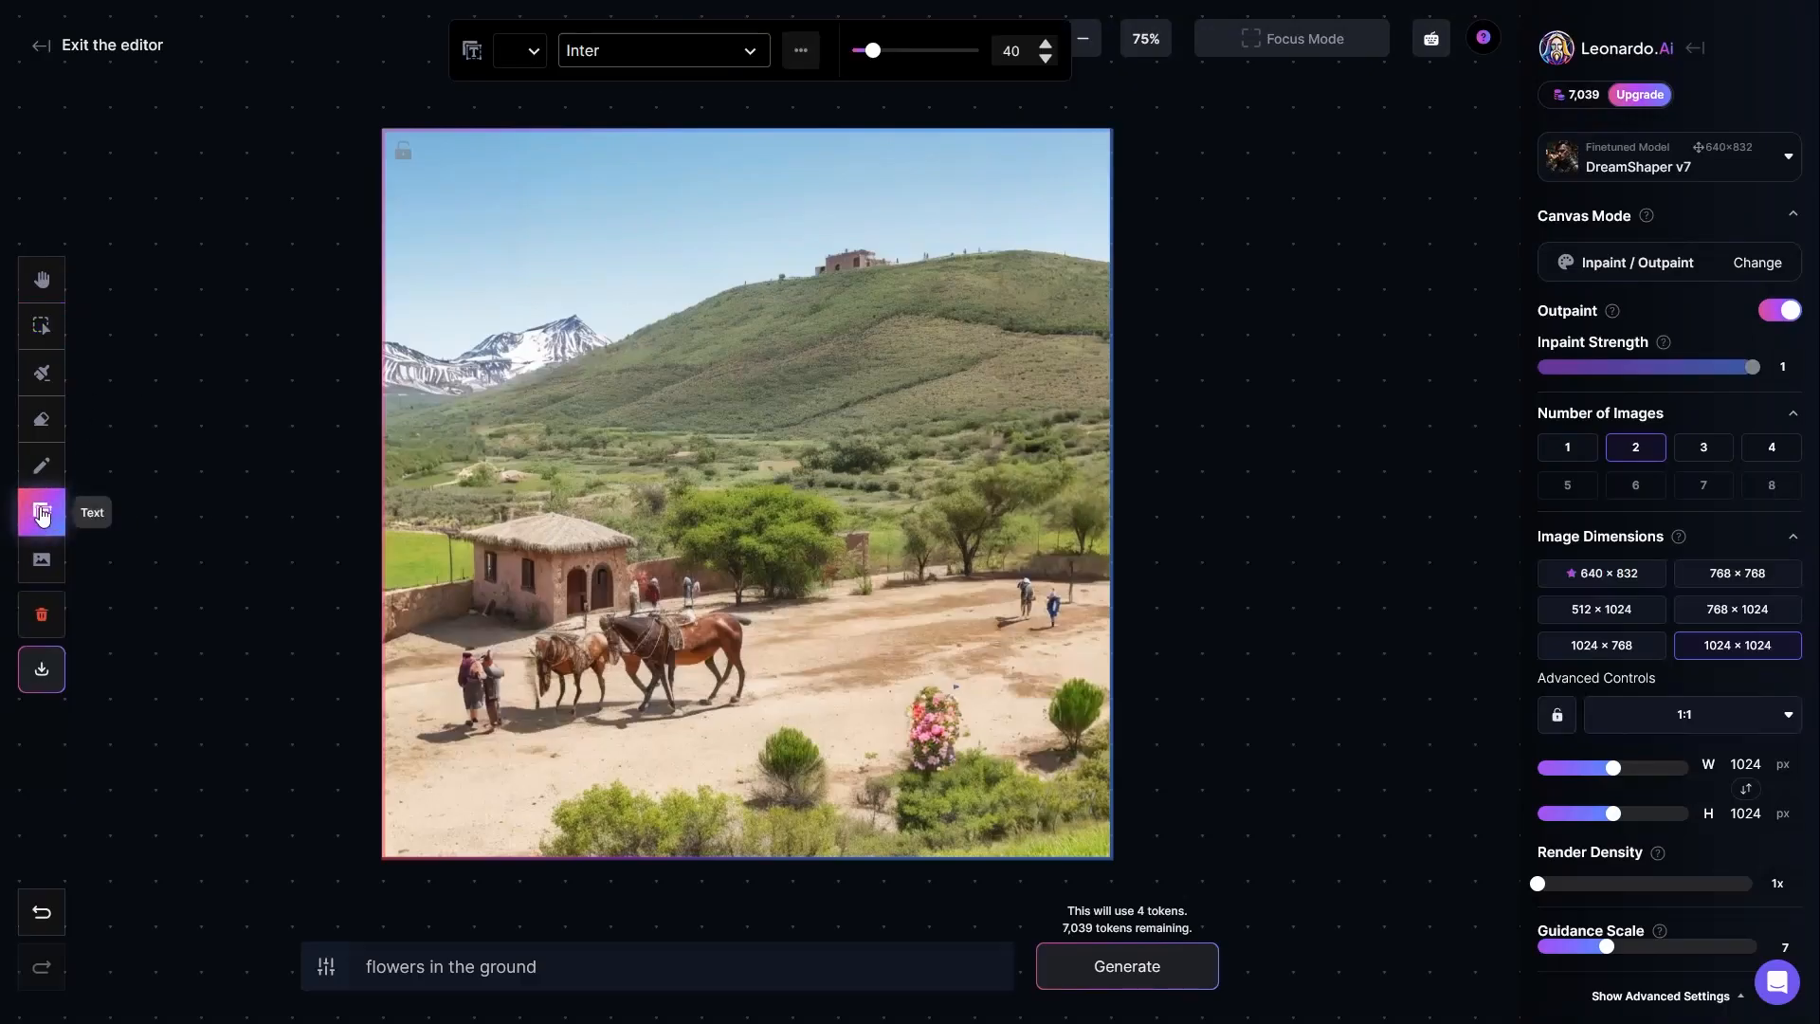
pyautogui.click(631, 49)
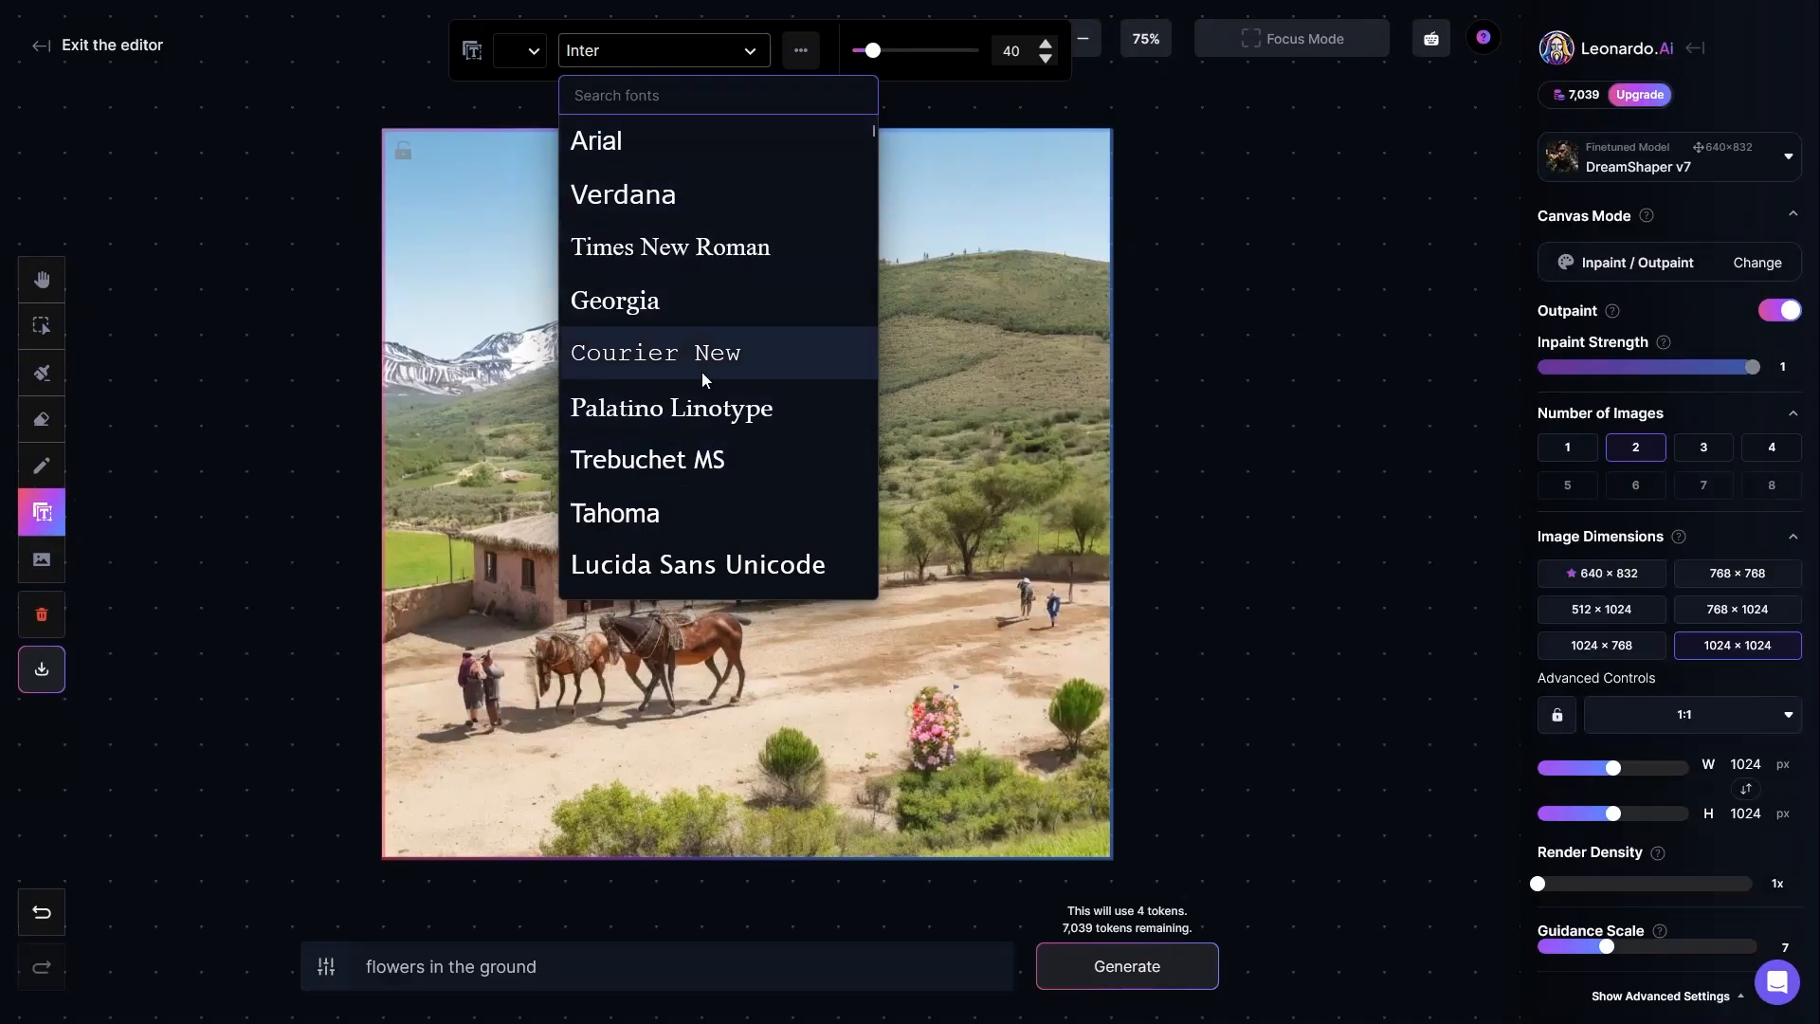
pyautogui.click(664, 459)
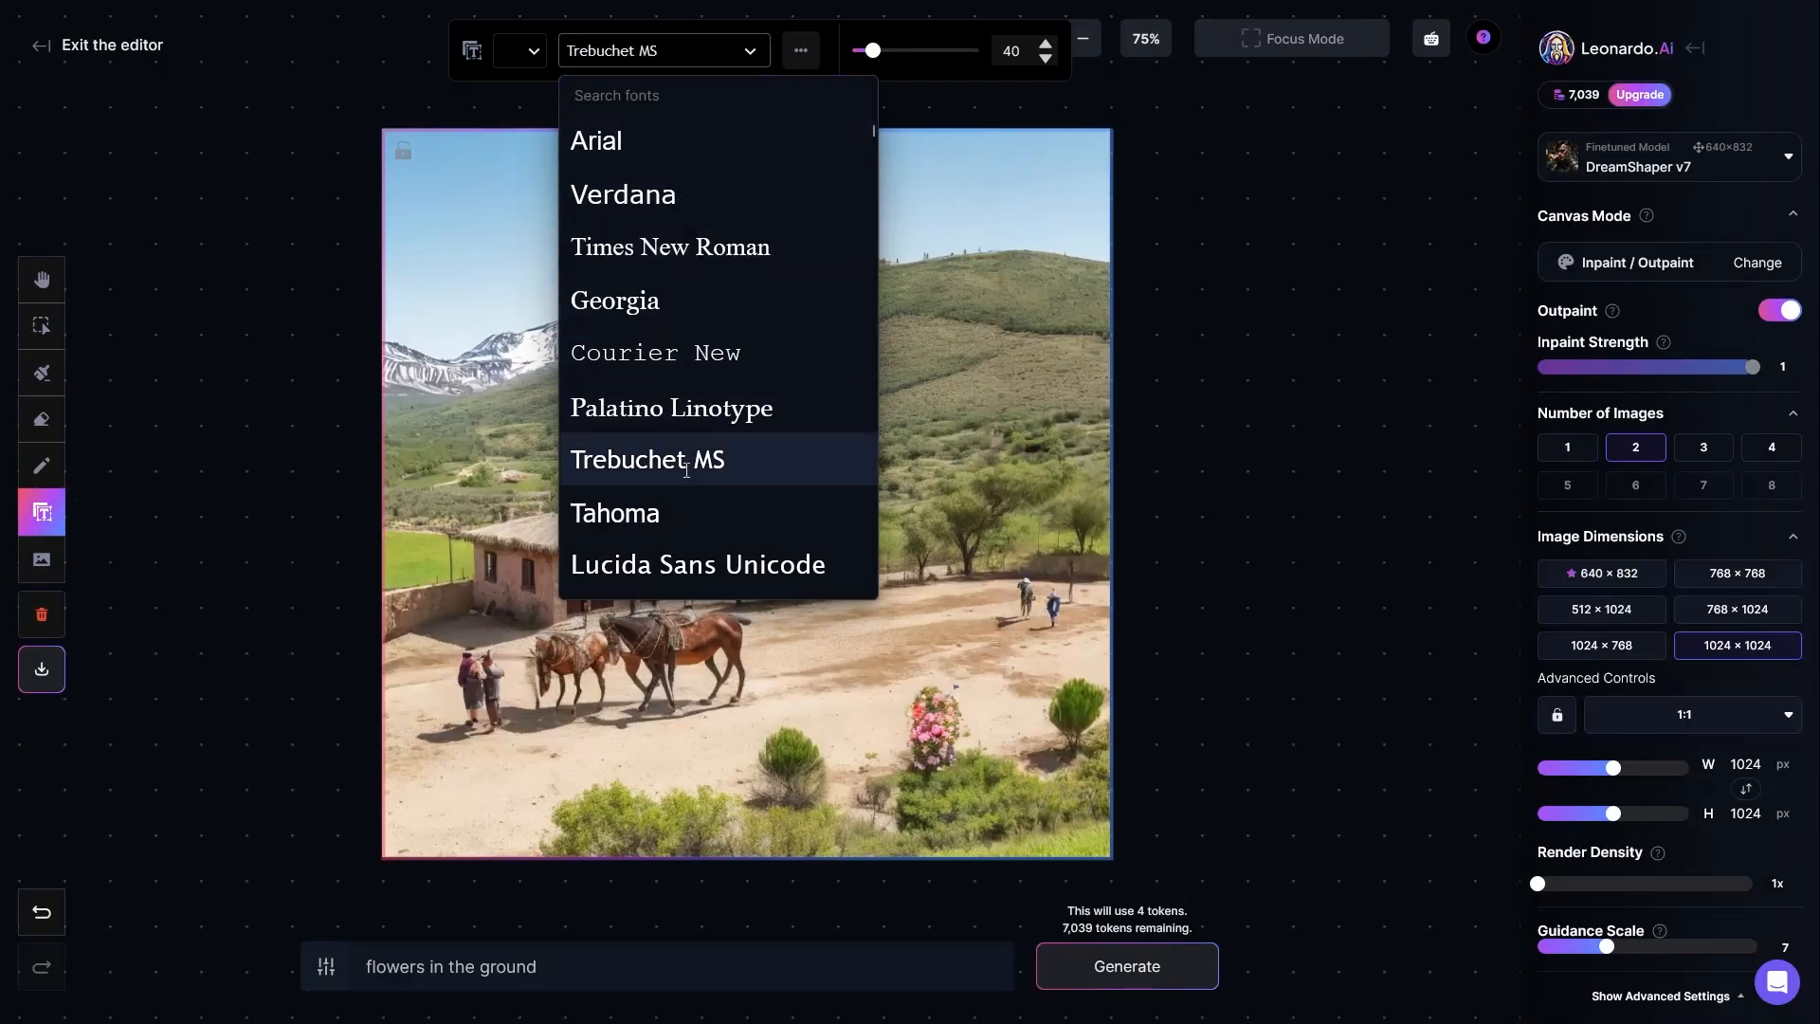
pyautogui.moveTo(872, 51)
pyautogui.mouseDown()
pyautogui.moveTo(909, 59)
pyautogui.moveTo(896, 52)
pyautogui.mouseUp()
pyautogui.click(519, 50)
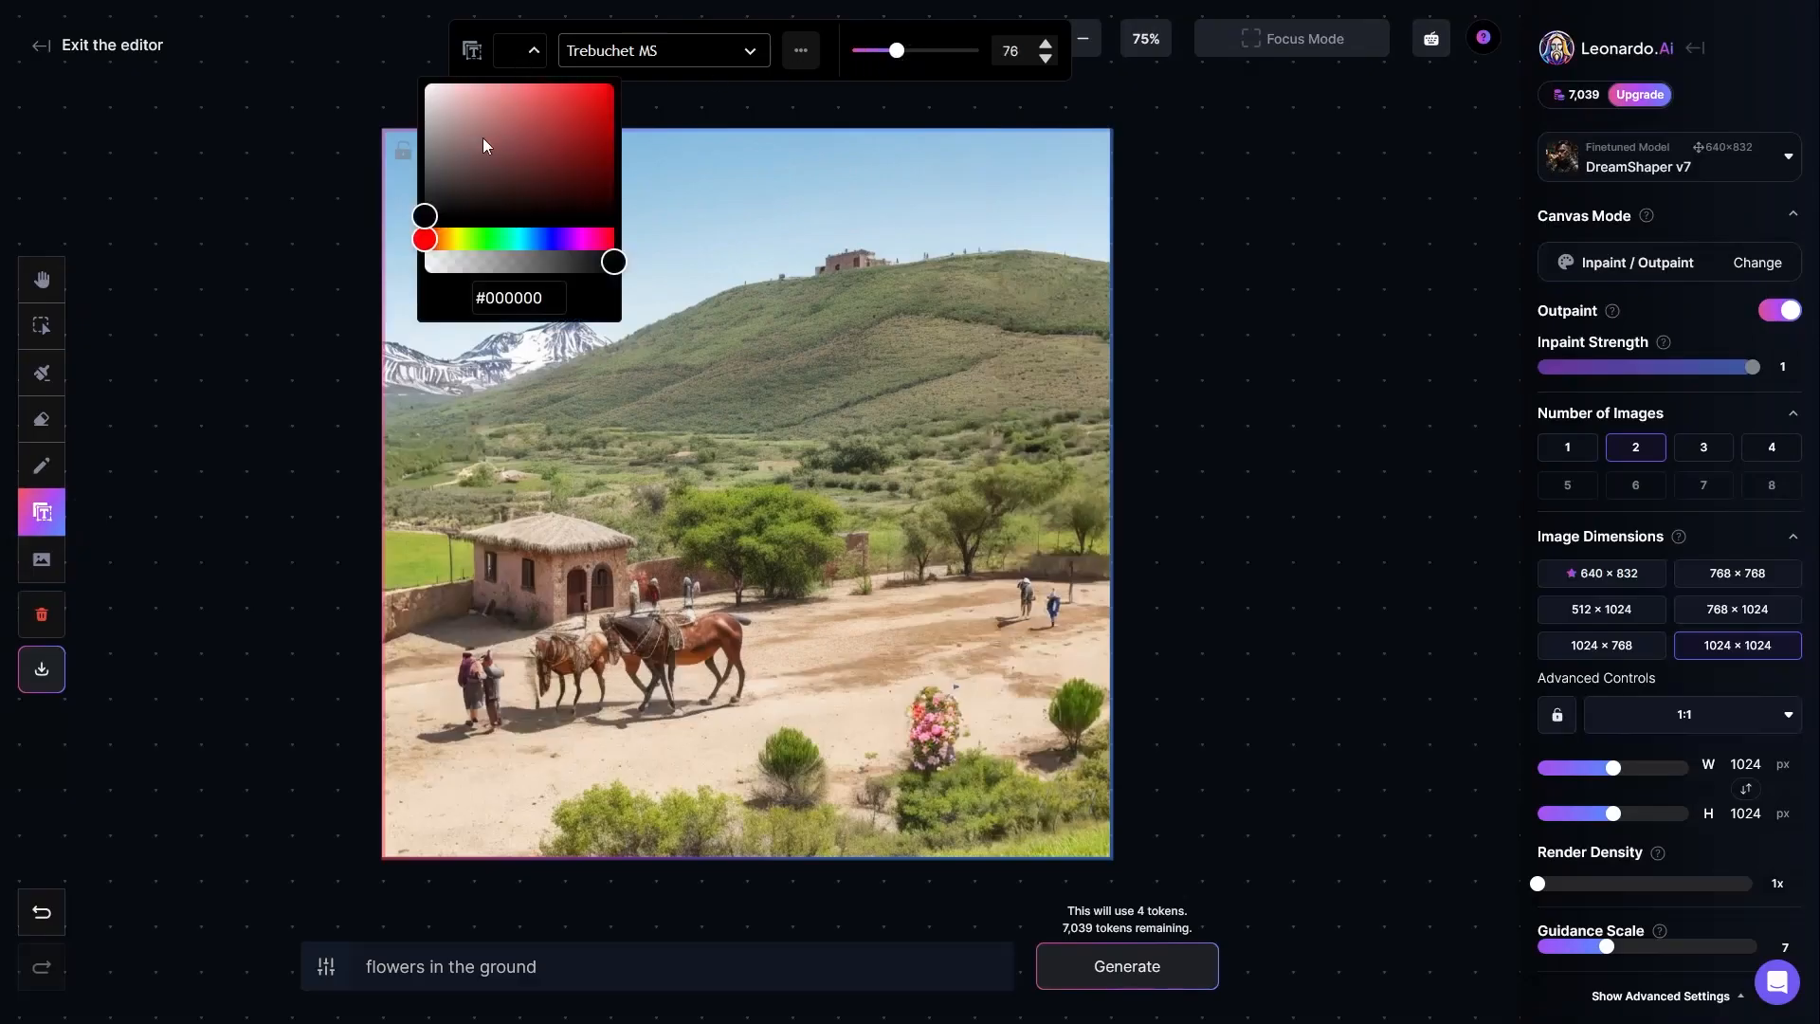
# Step: Add the text "Isso é um teste" over the middle of the landscape
pyautogui.click(583, 412)
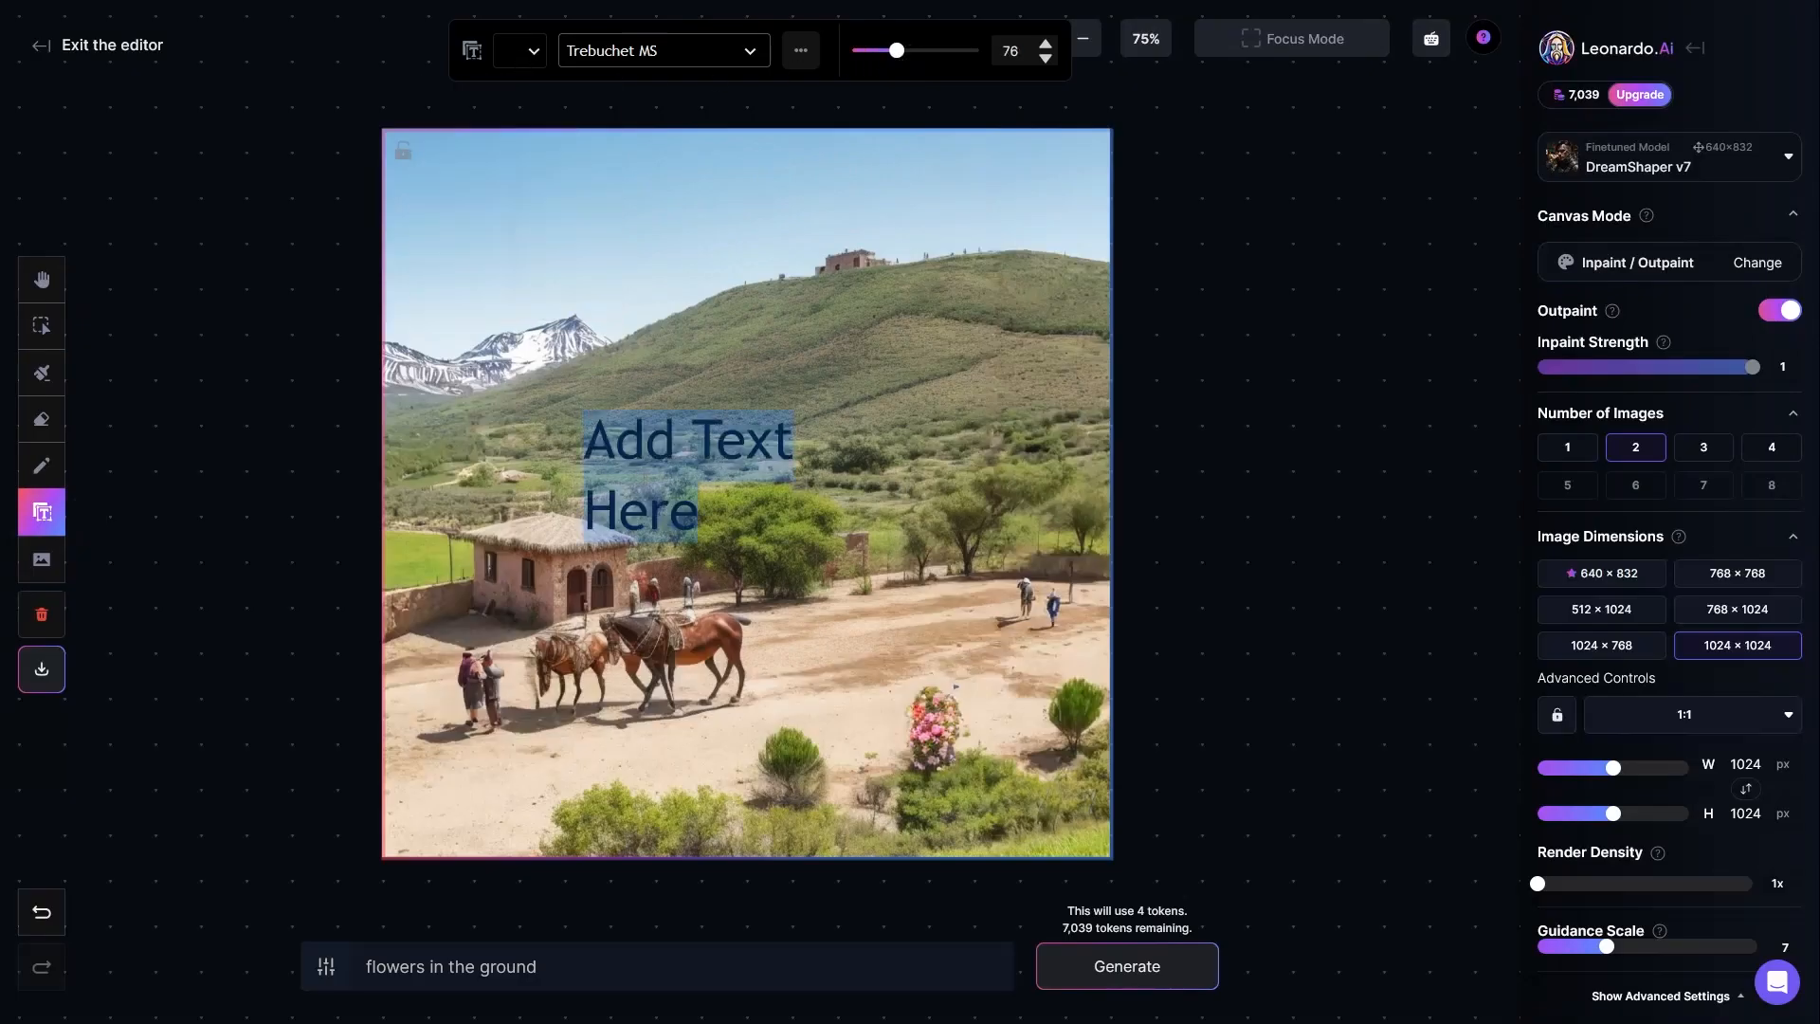
pyautogui.write('Isso é ')
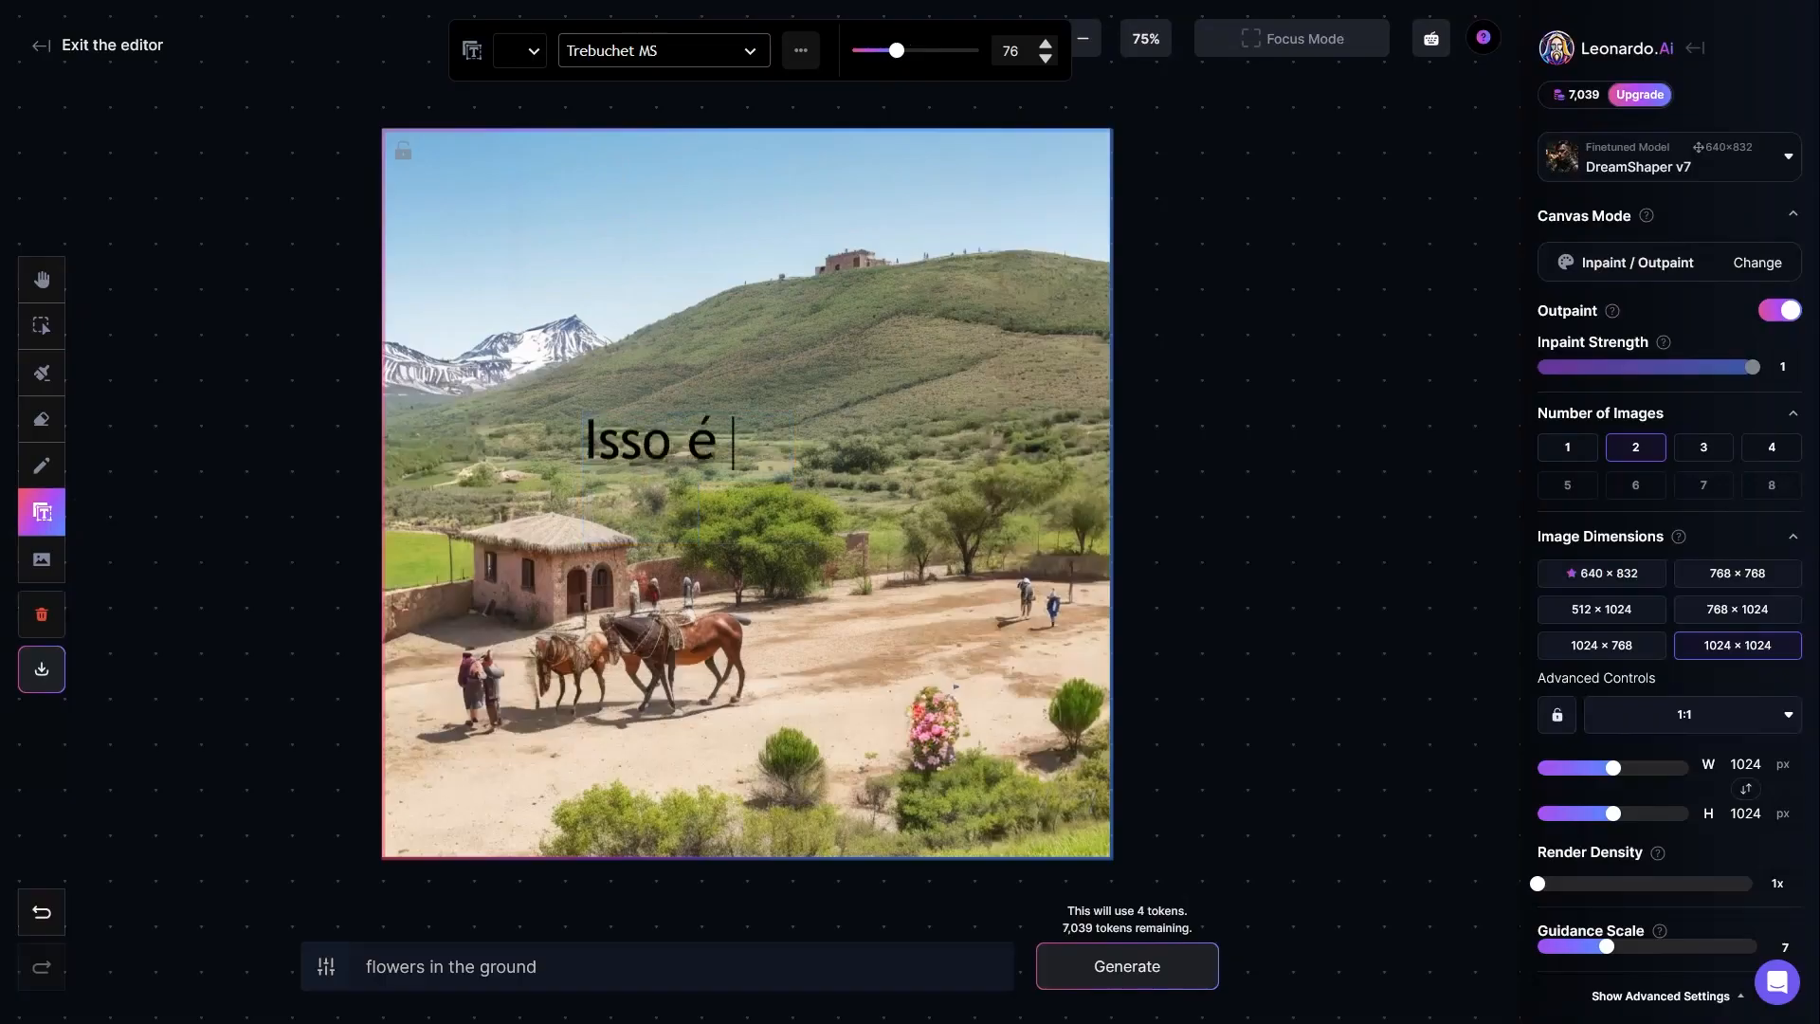
pyautogui.write('um teste')
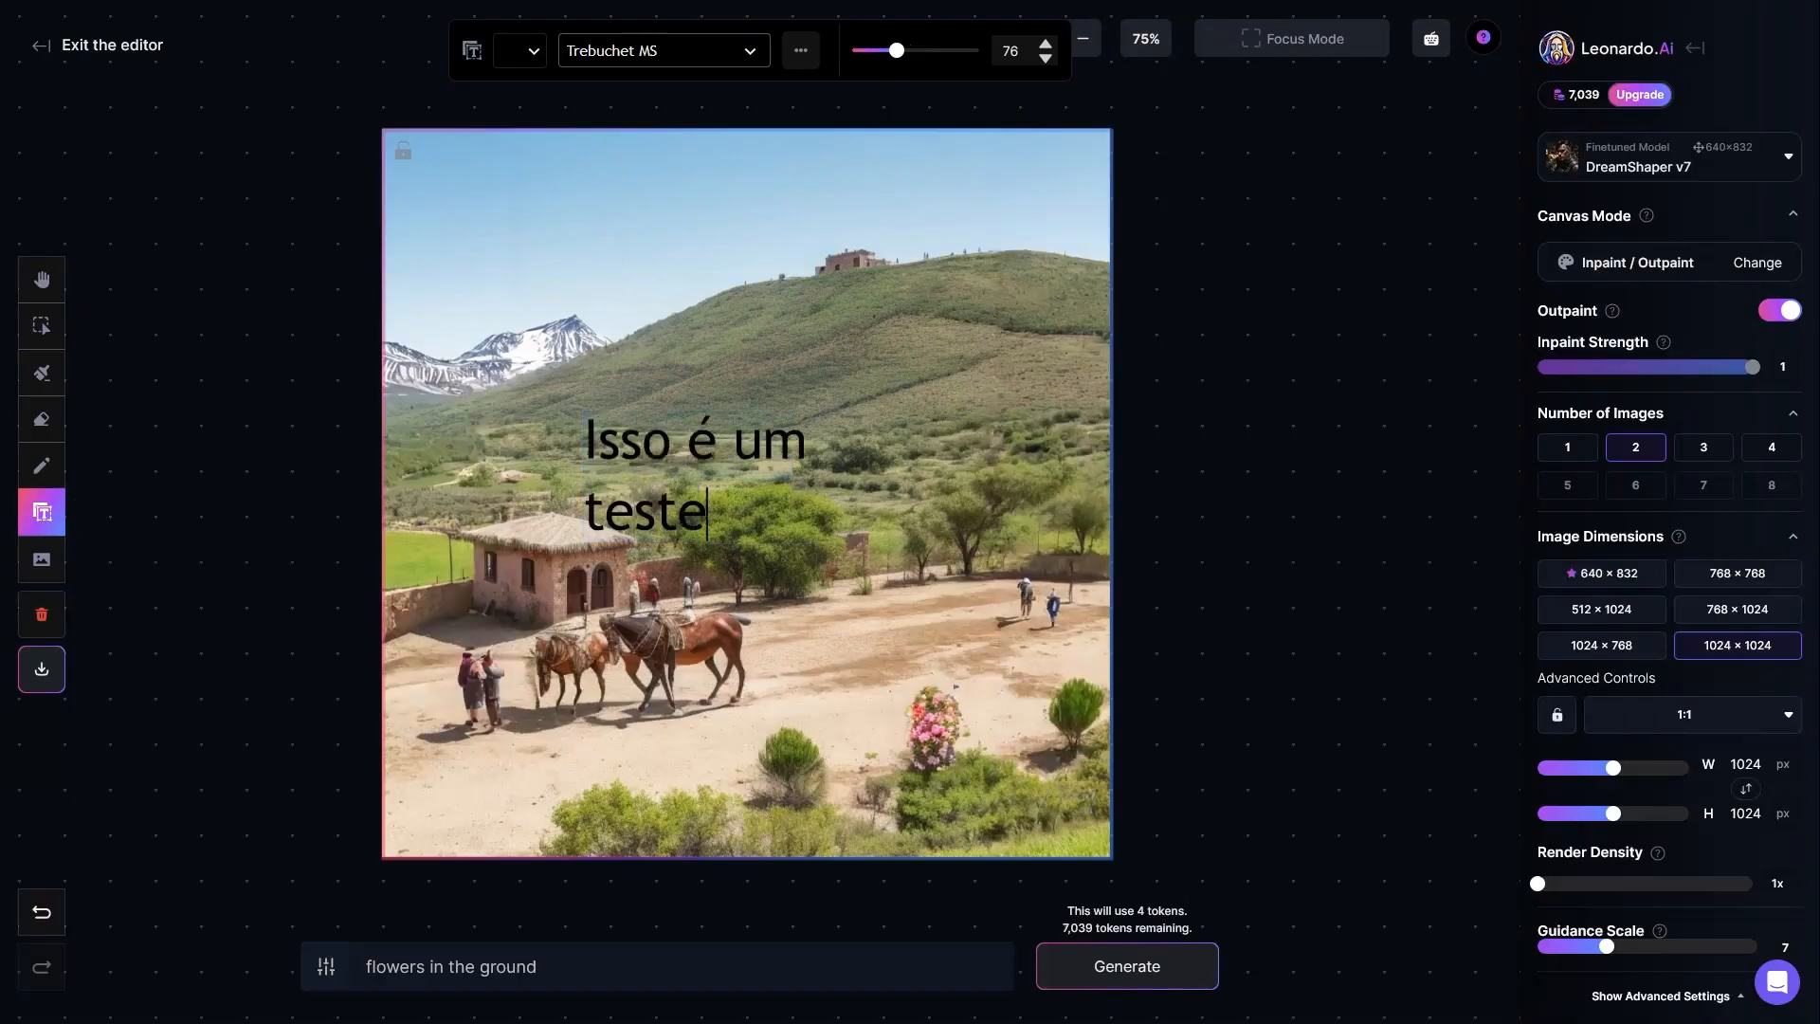
# Step: Widen the text so it fits on a single line and move it up into the sky
pyautogui.click(777, 426)
pyautogui.moveTo(867, 476); pyautogui.dragTo(776, 225)
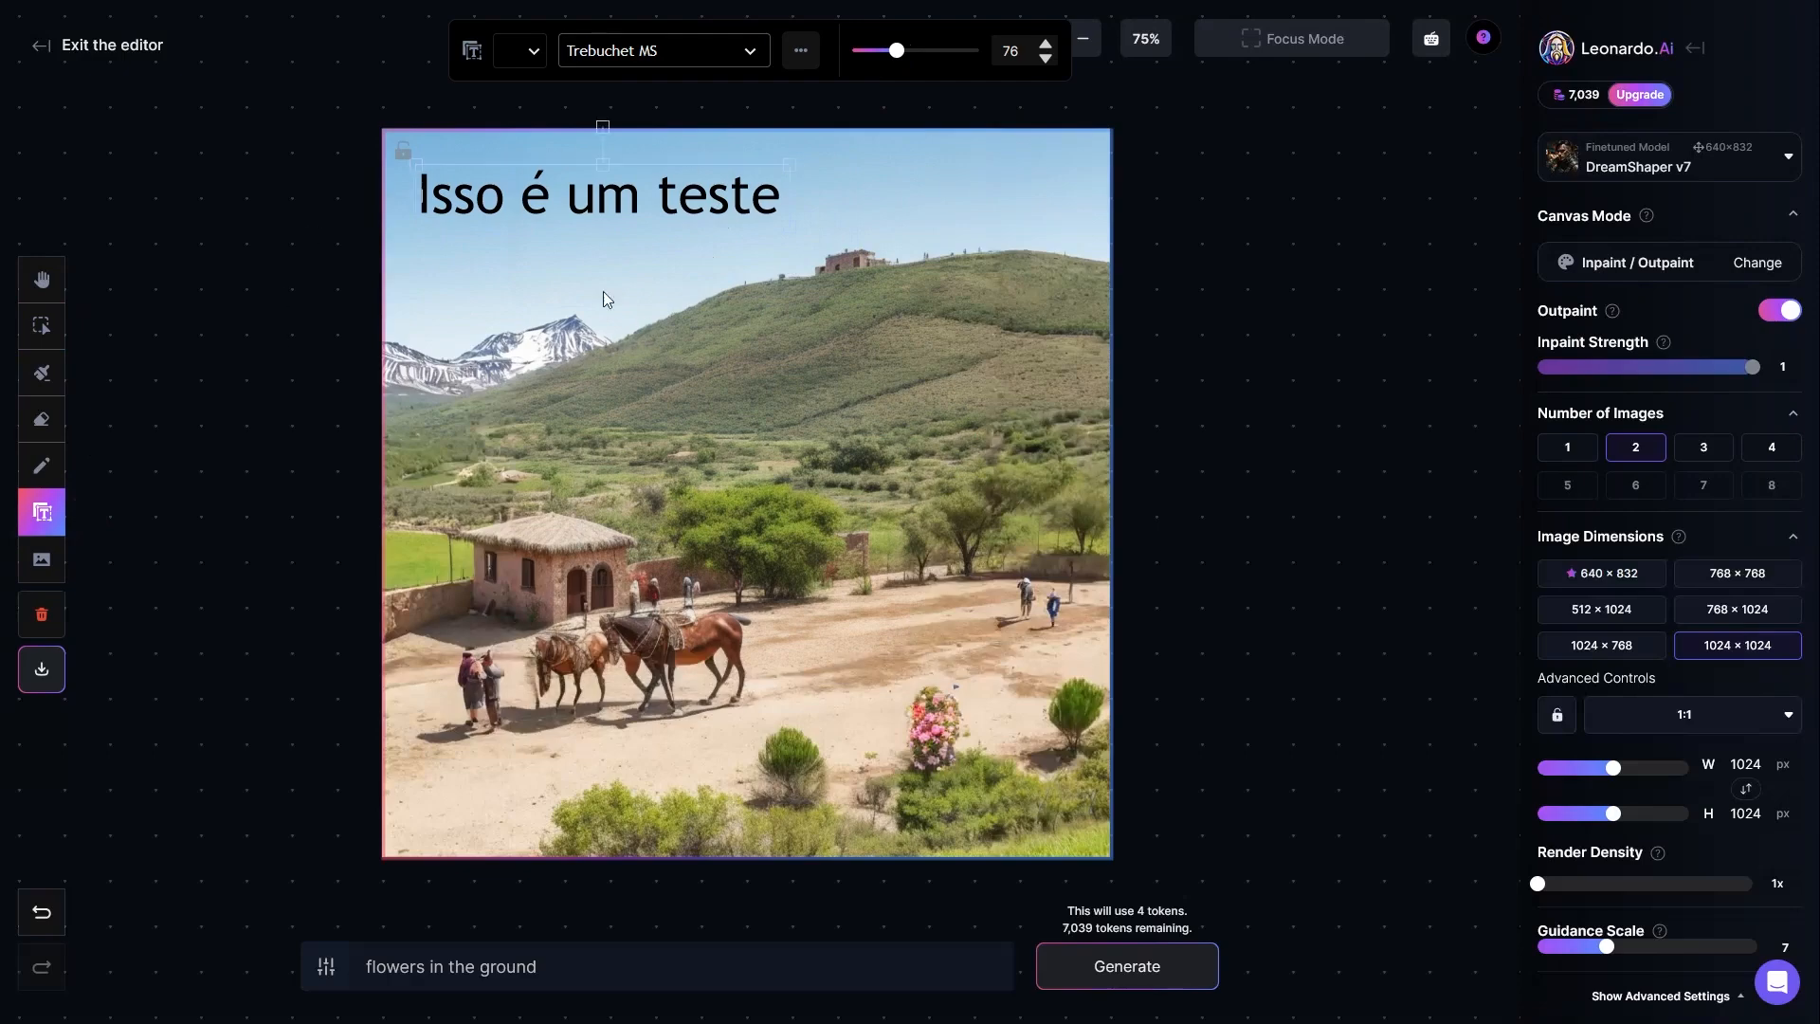
pyautogui.click(620, 249)
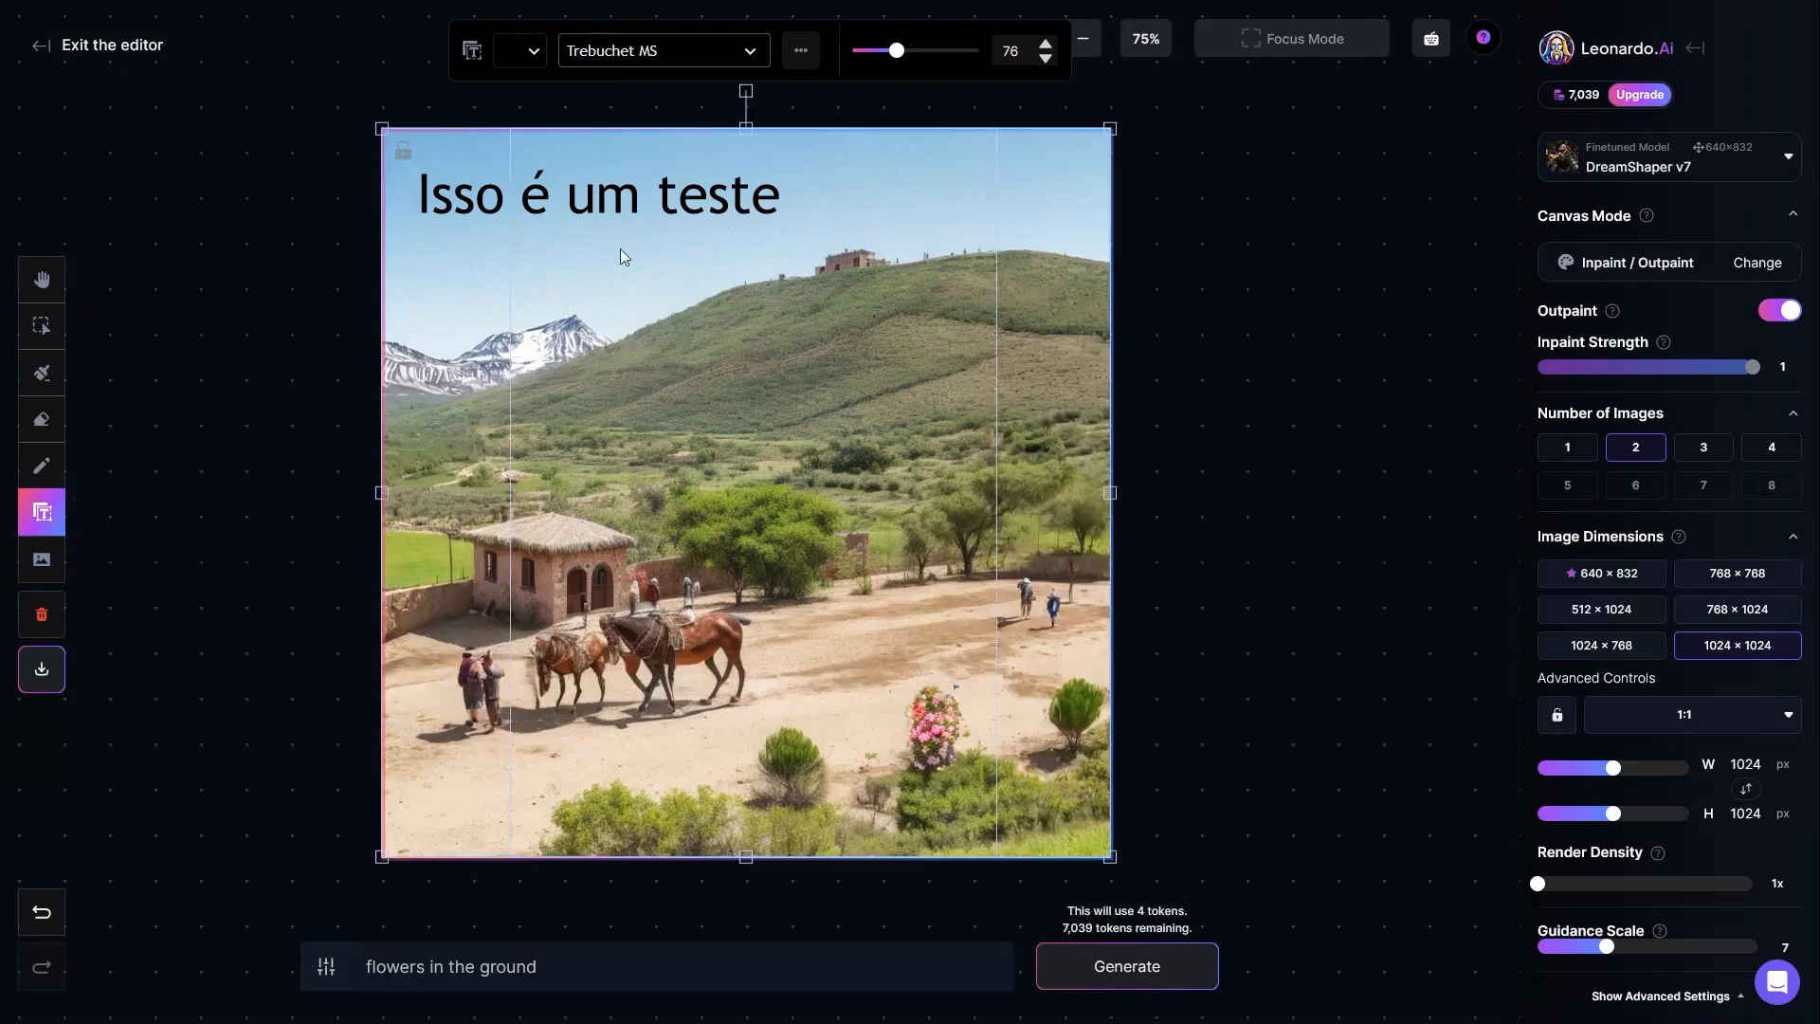
# Step: Select the "Isso é um teste" text in the sky and delete it
pyautogui.click(40, 326)
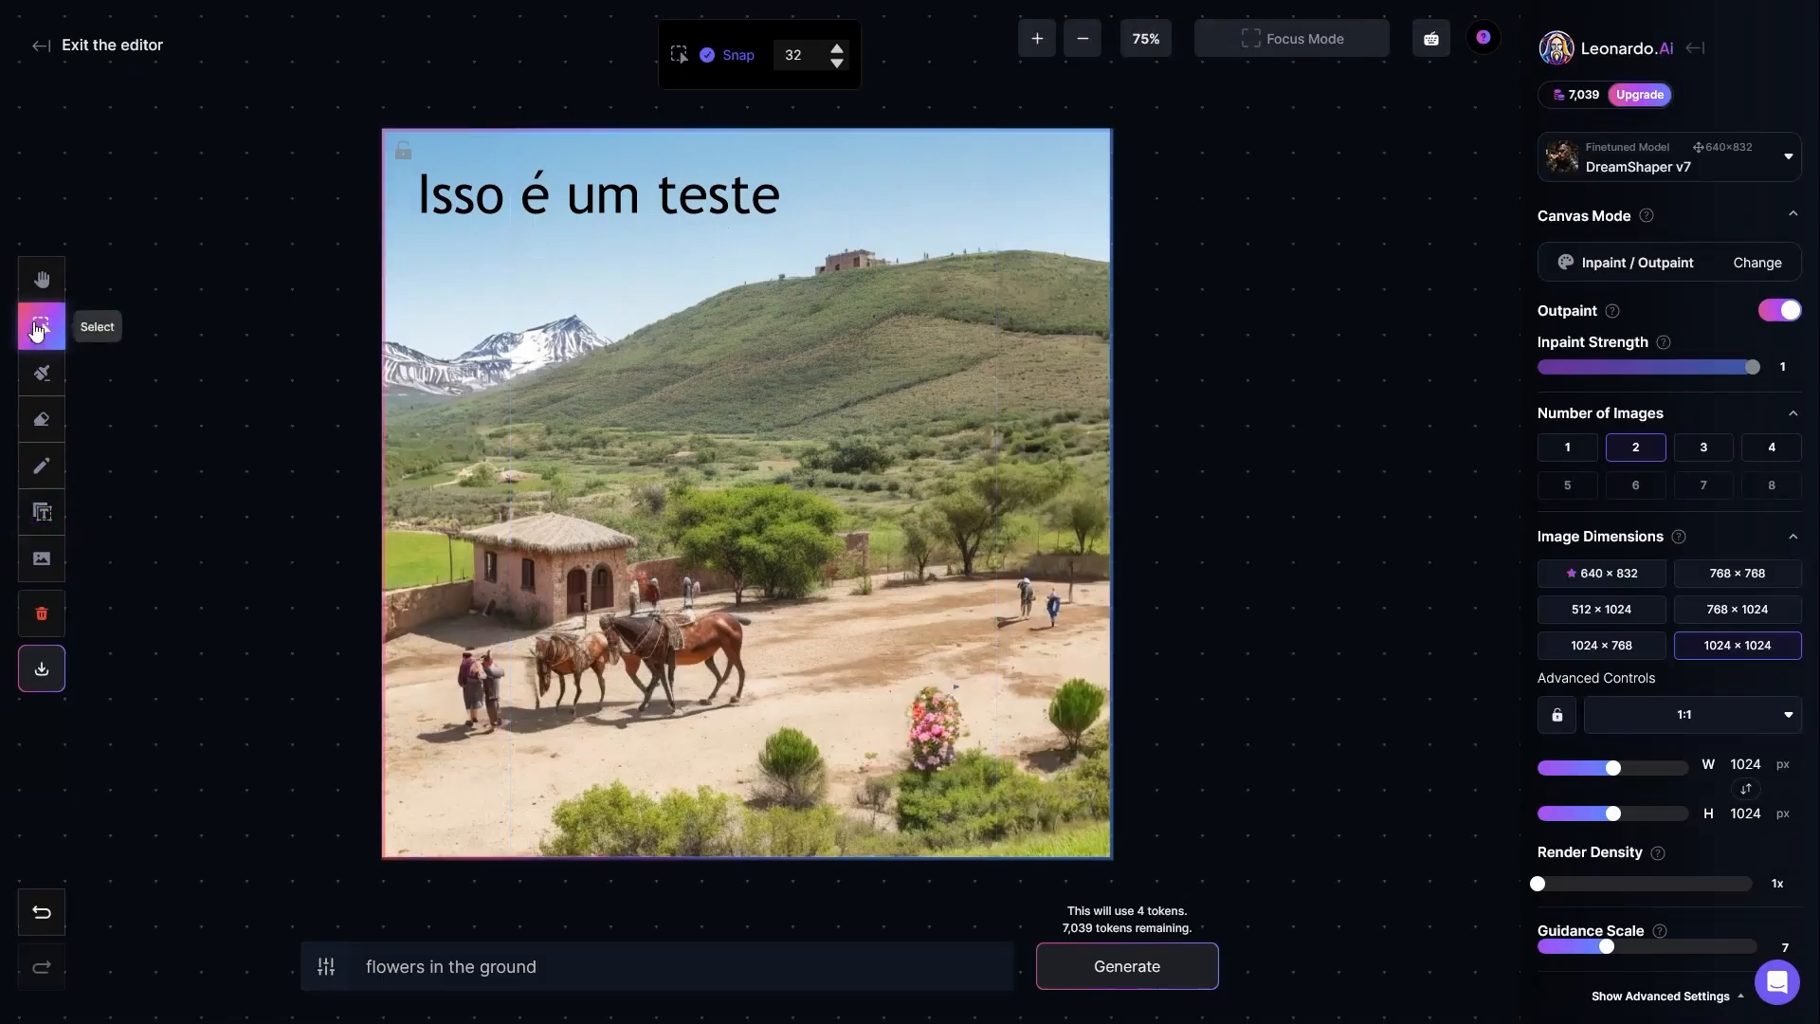
pyautogui.click(465, 194)
pyautogui.press('Delete')
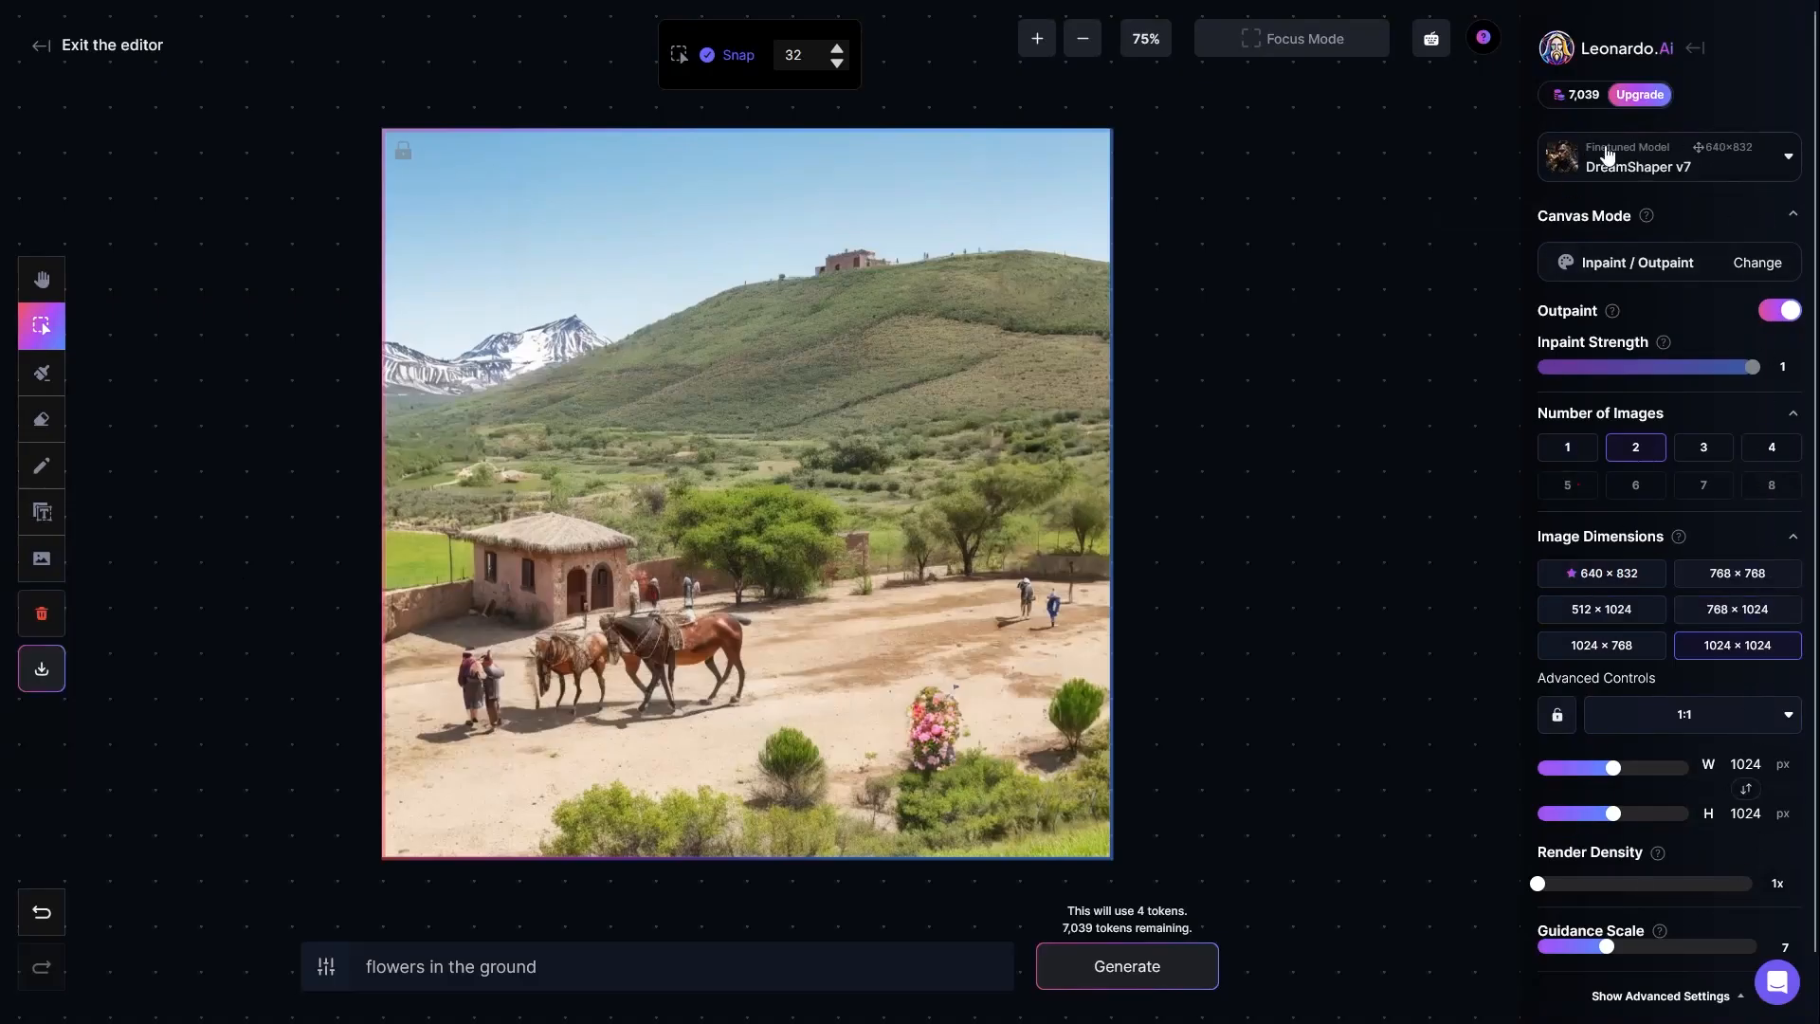
# Step: Examine which finetuned models can be chosen for the canvas, keeping DreamShaper v7
pyautogui.click(1670, 167)
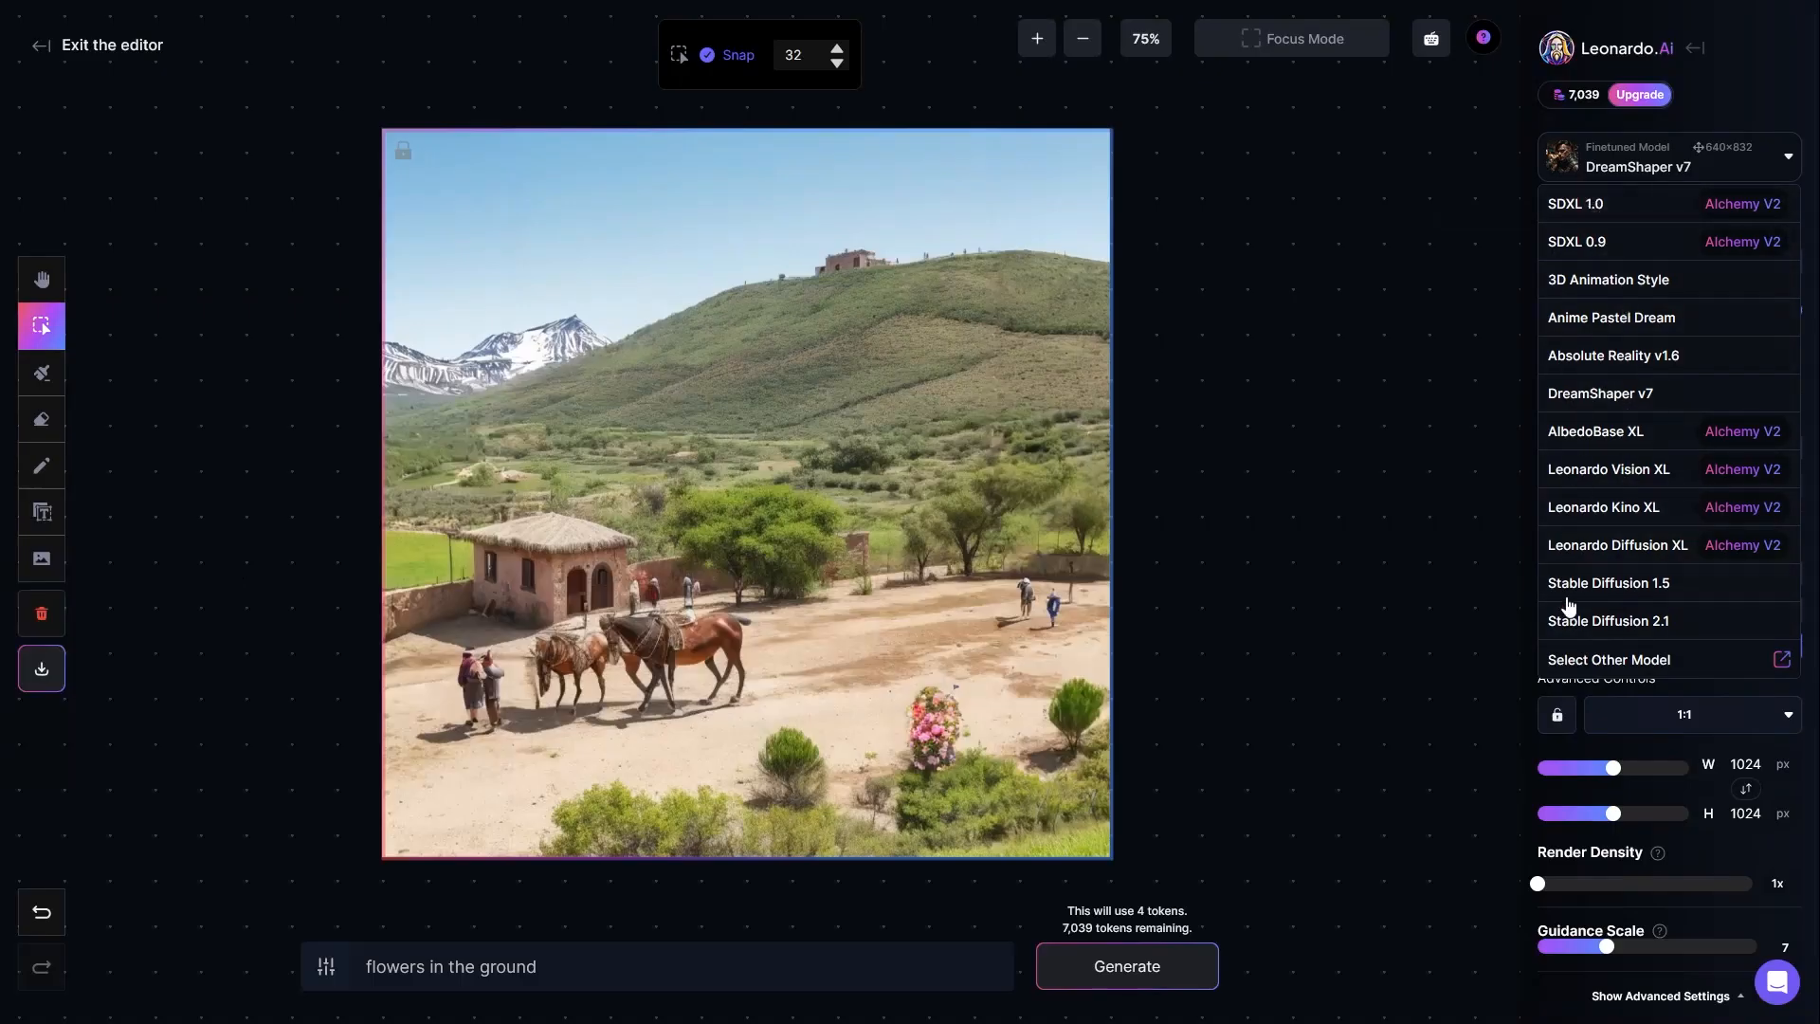
pyautogui.click(1632, 170)
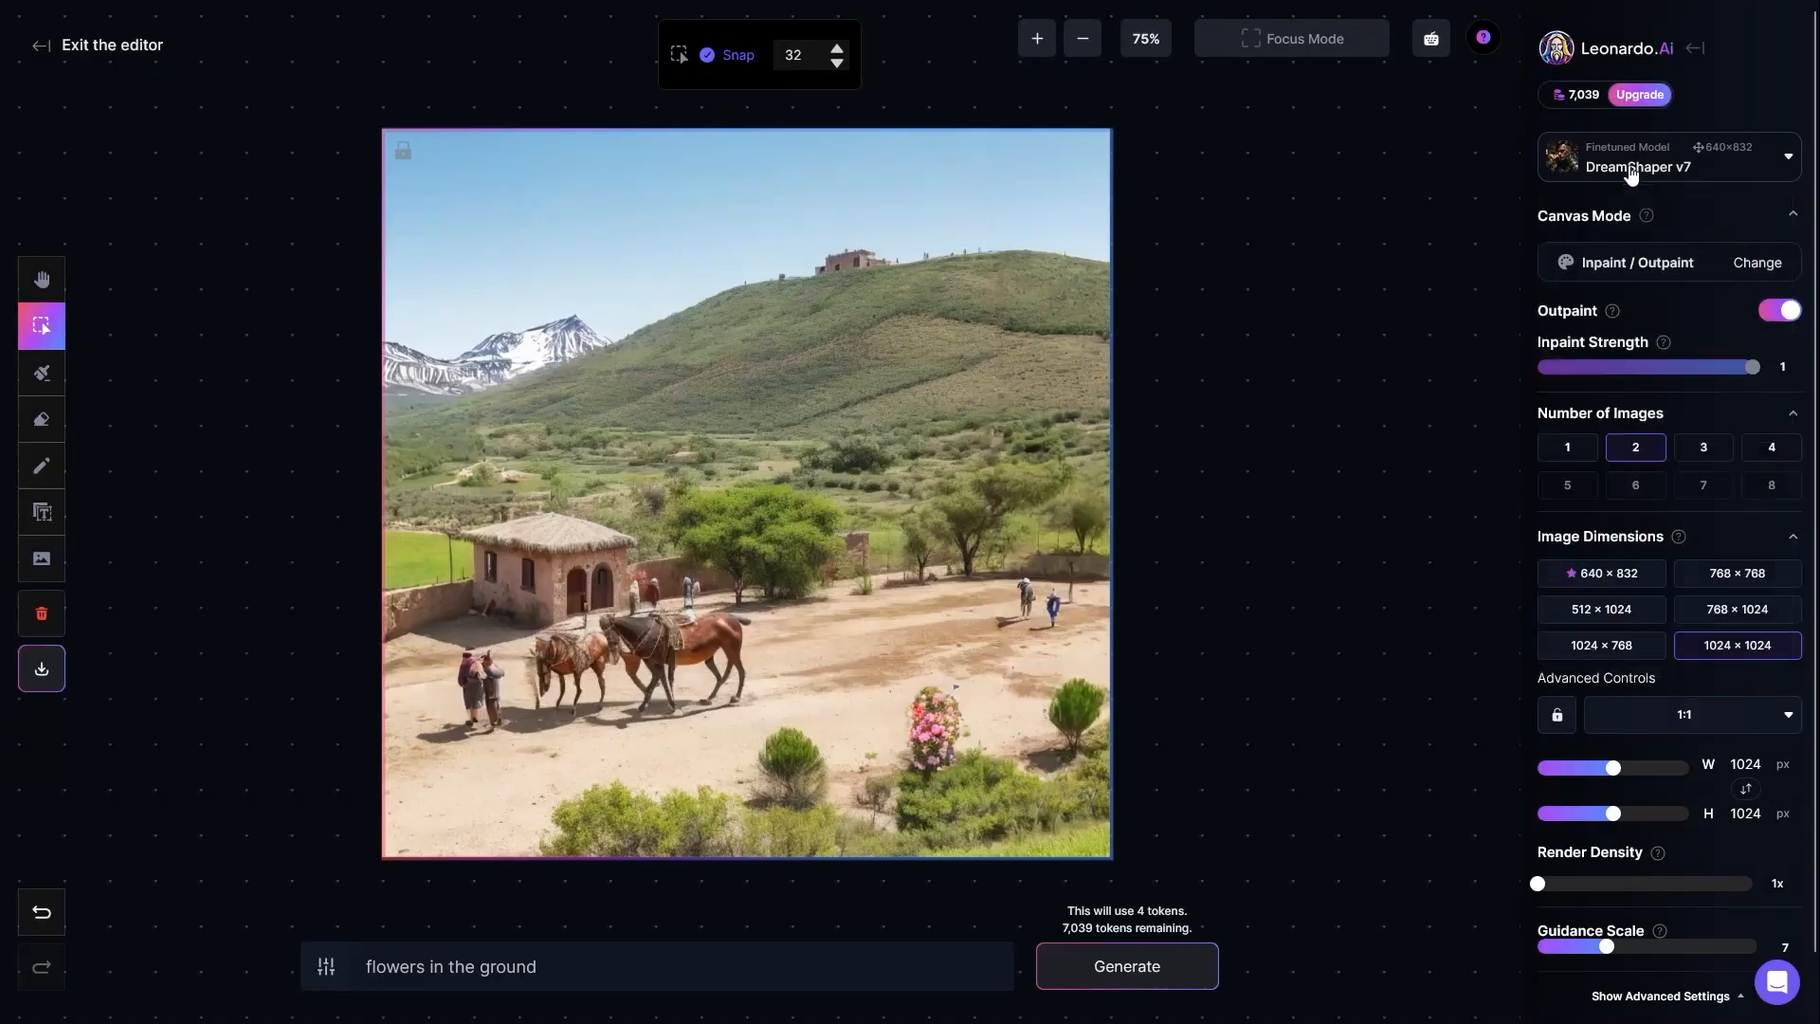
pyautogui.click(1630, 171)
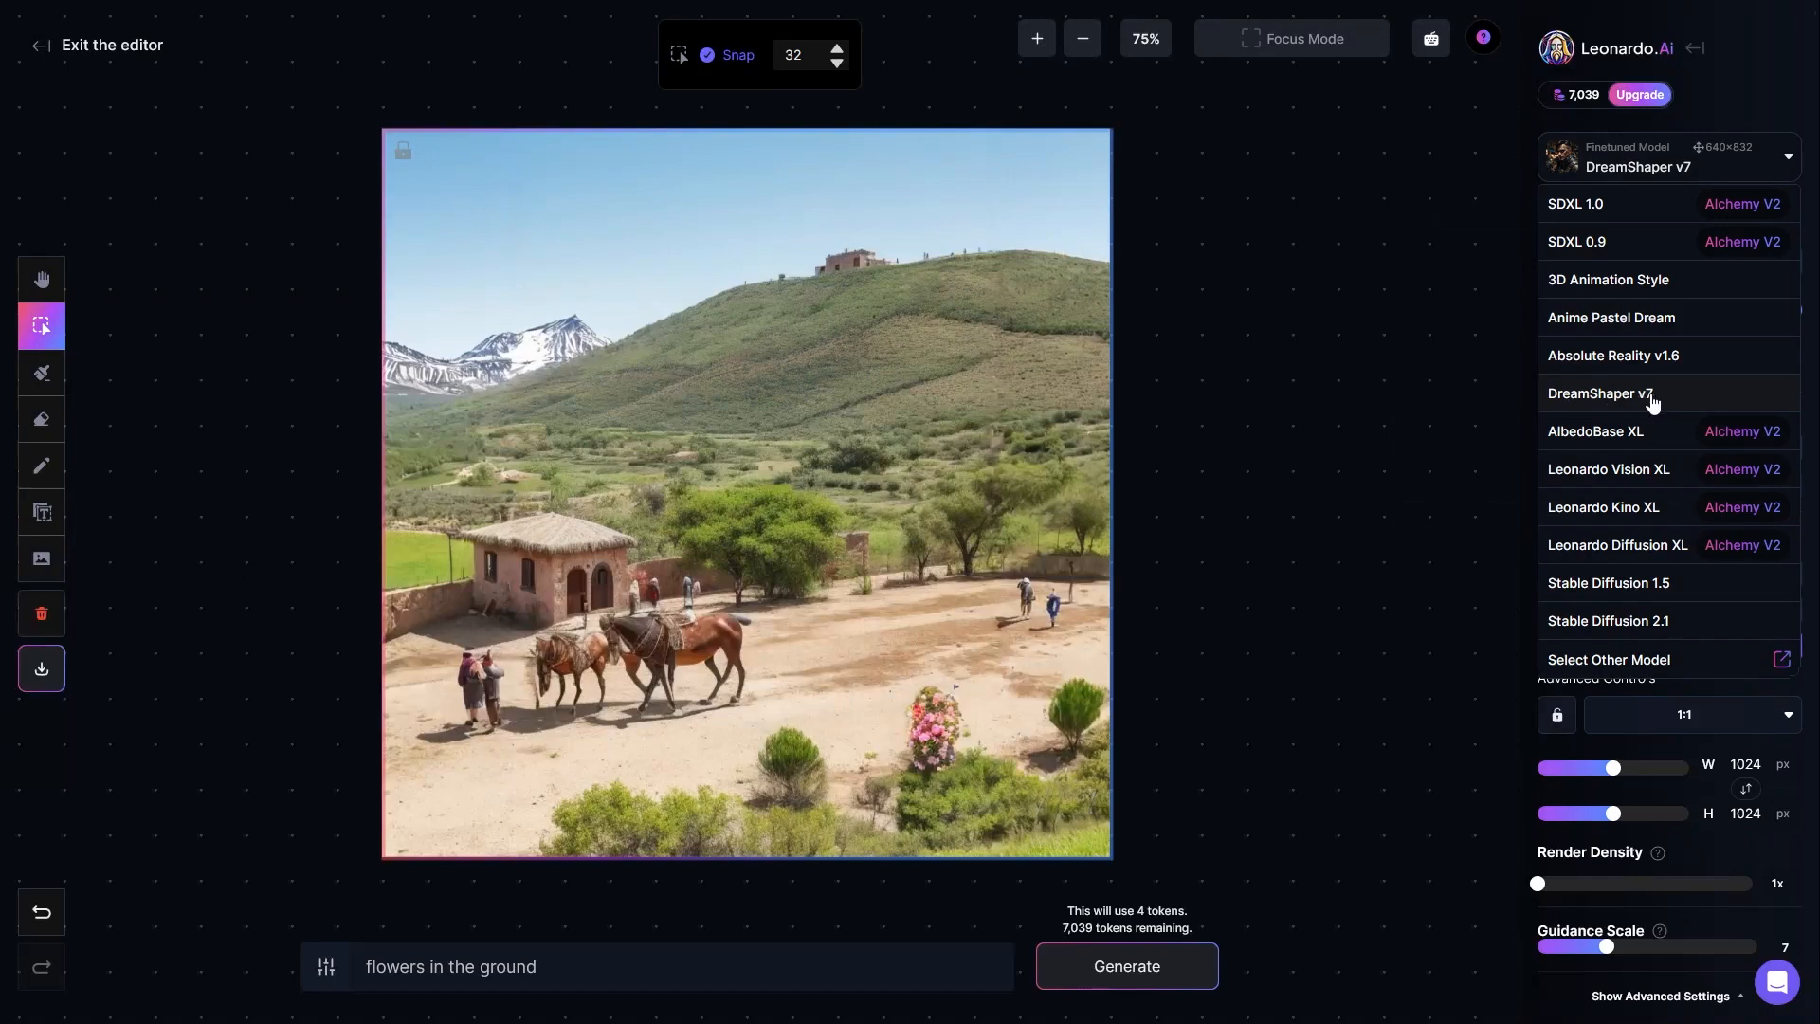
pyautogui.click(1384, 212)
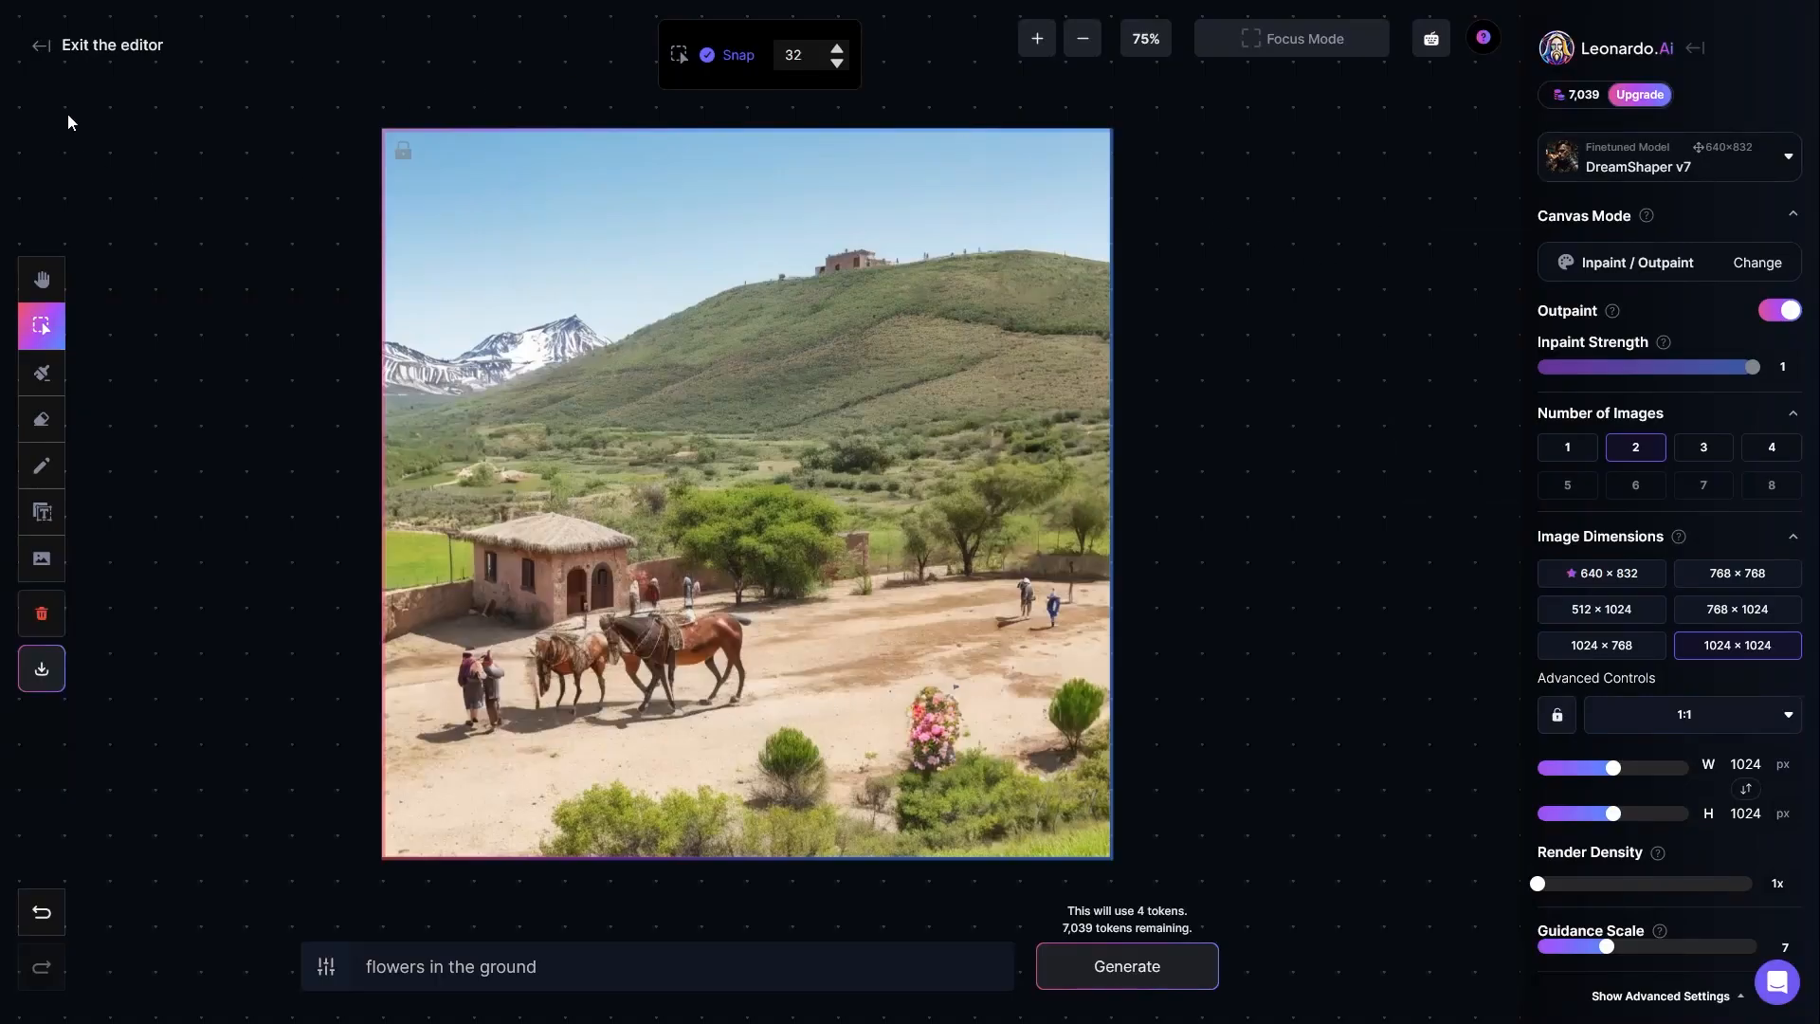
# Step: Exit the editor and examine the Finetuned Models library, covering the platform, community, own and favorite models
pyautogui.click(40, 52)
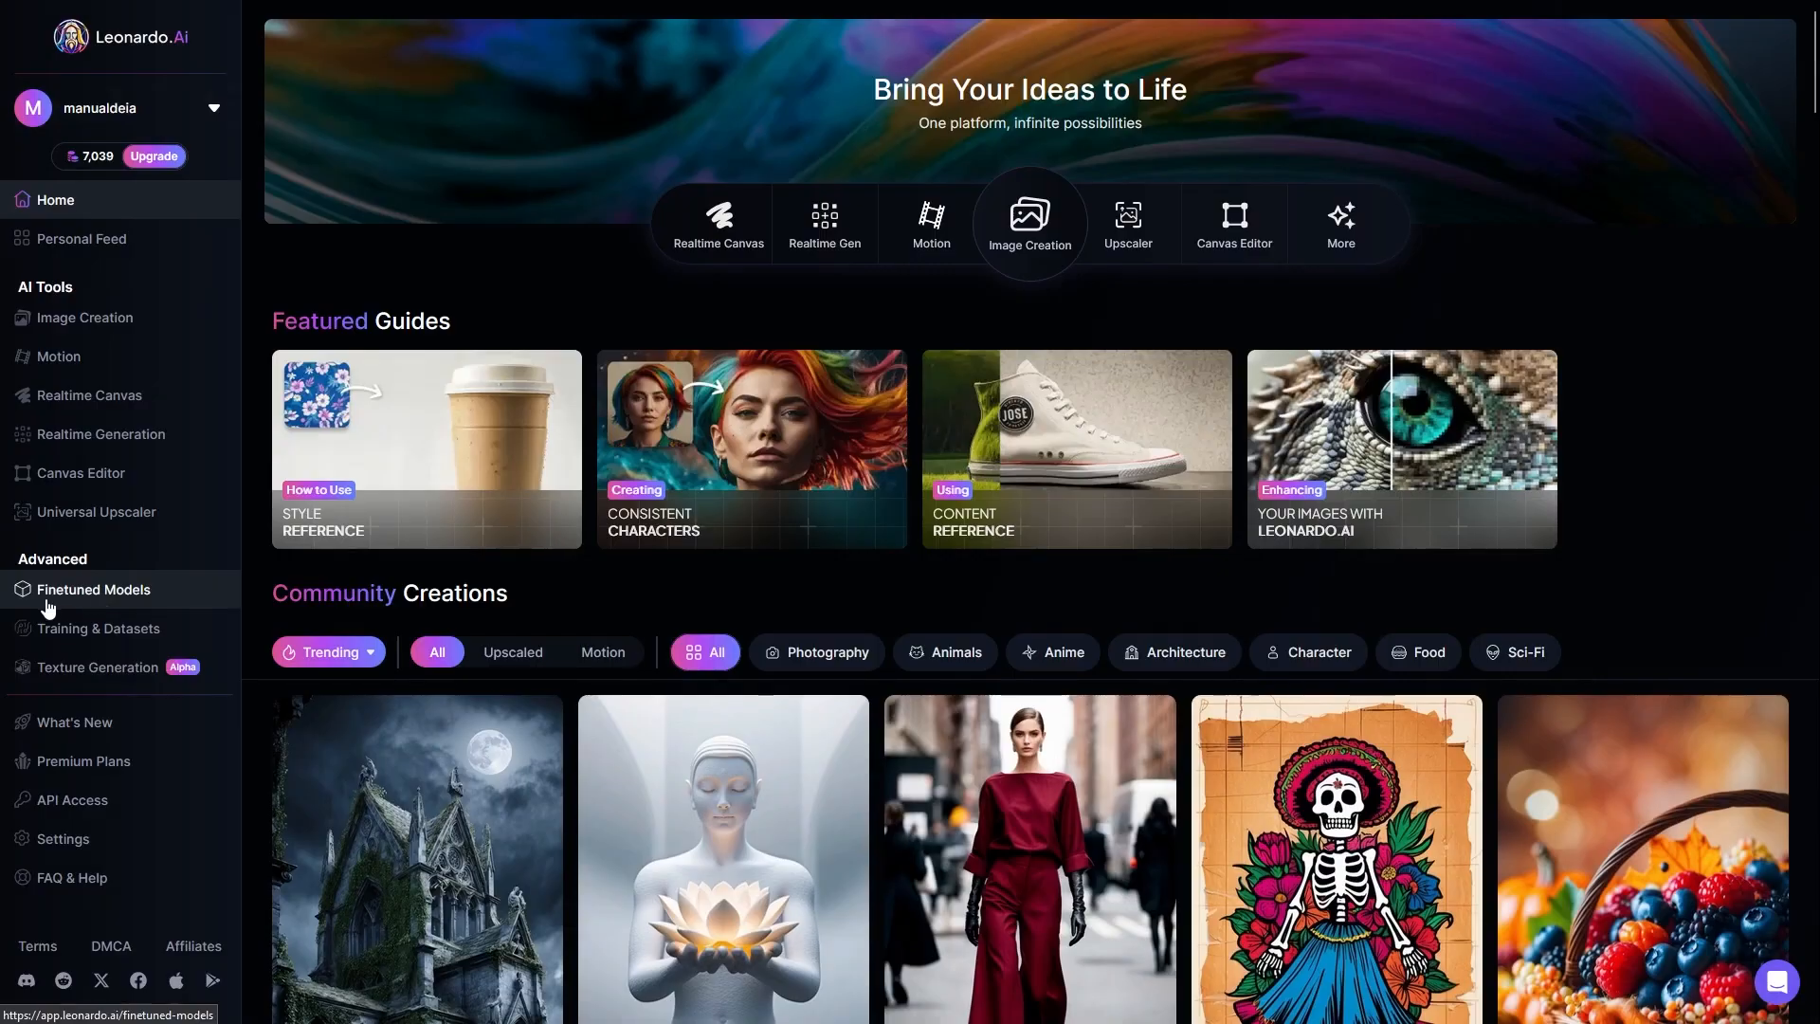
pyautogui.click(109, 595)
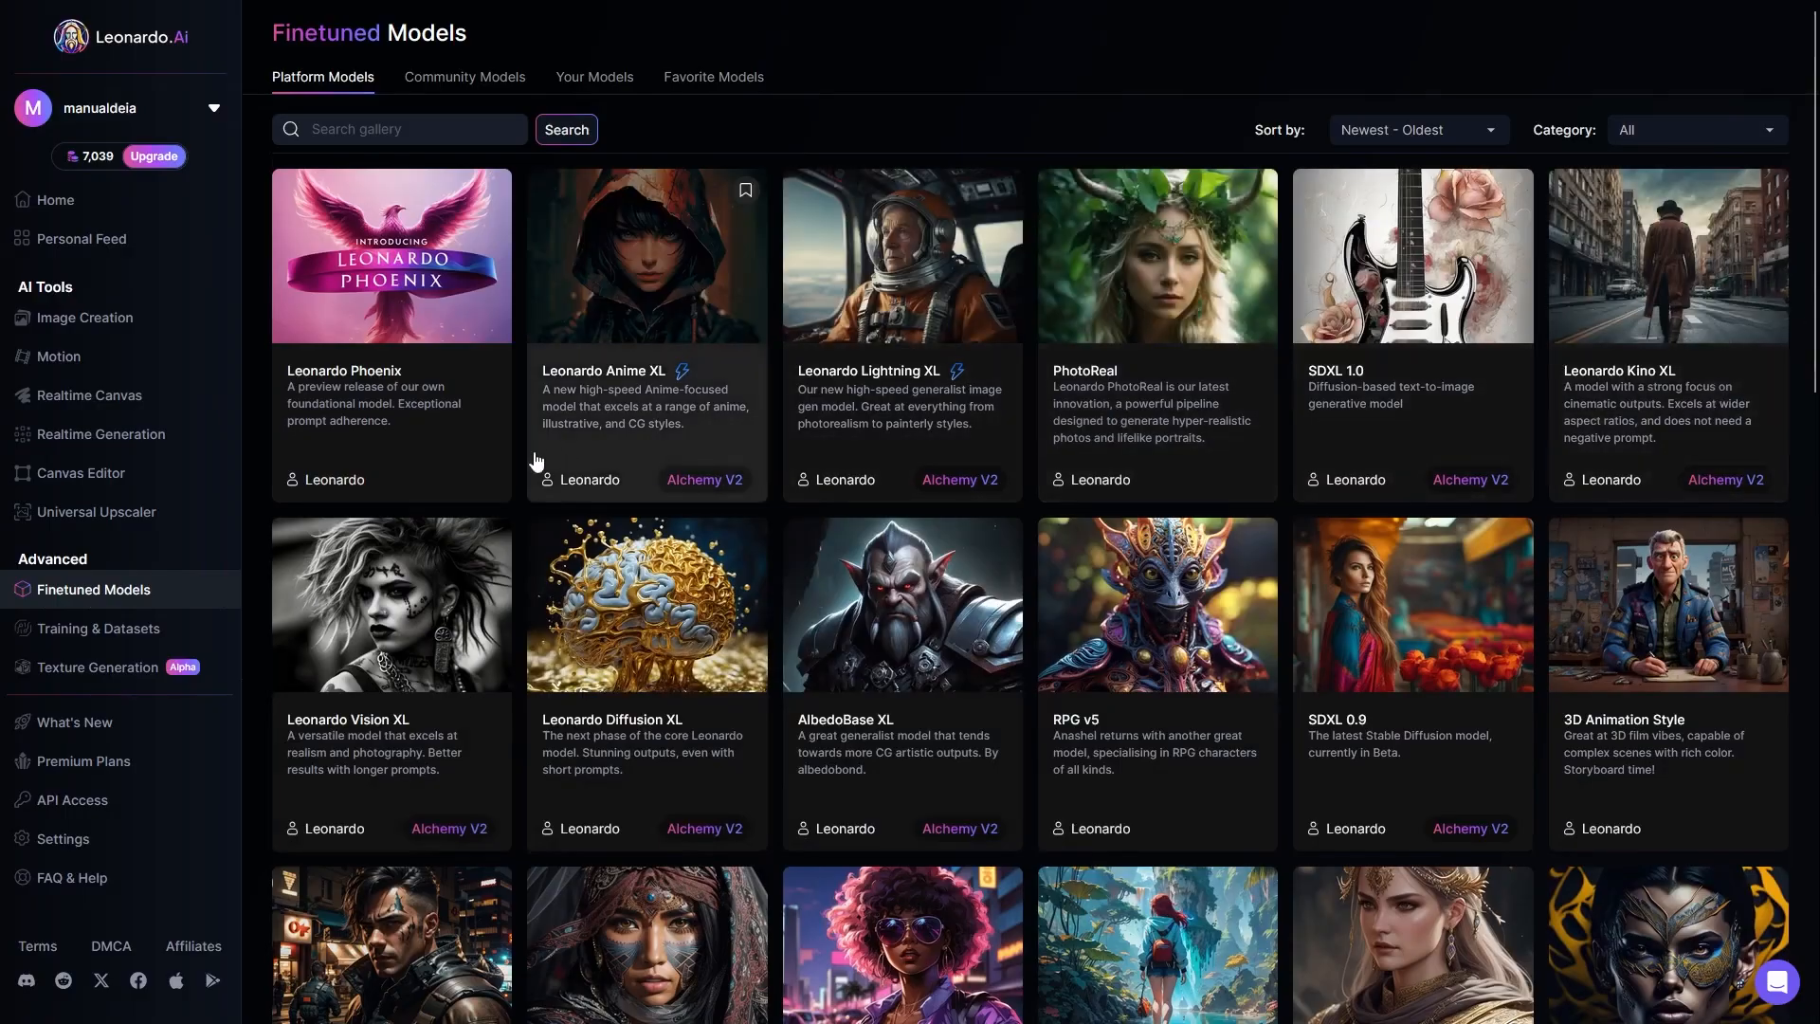
pyautogui.scroll(-2, 398, 474)
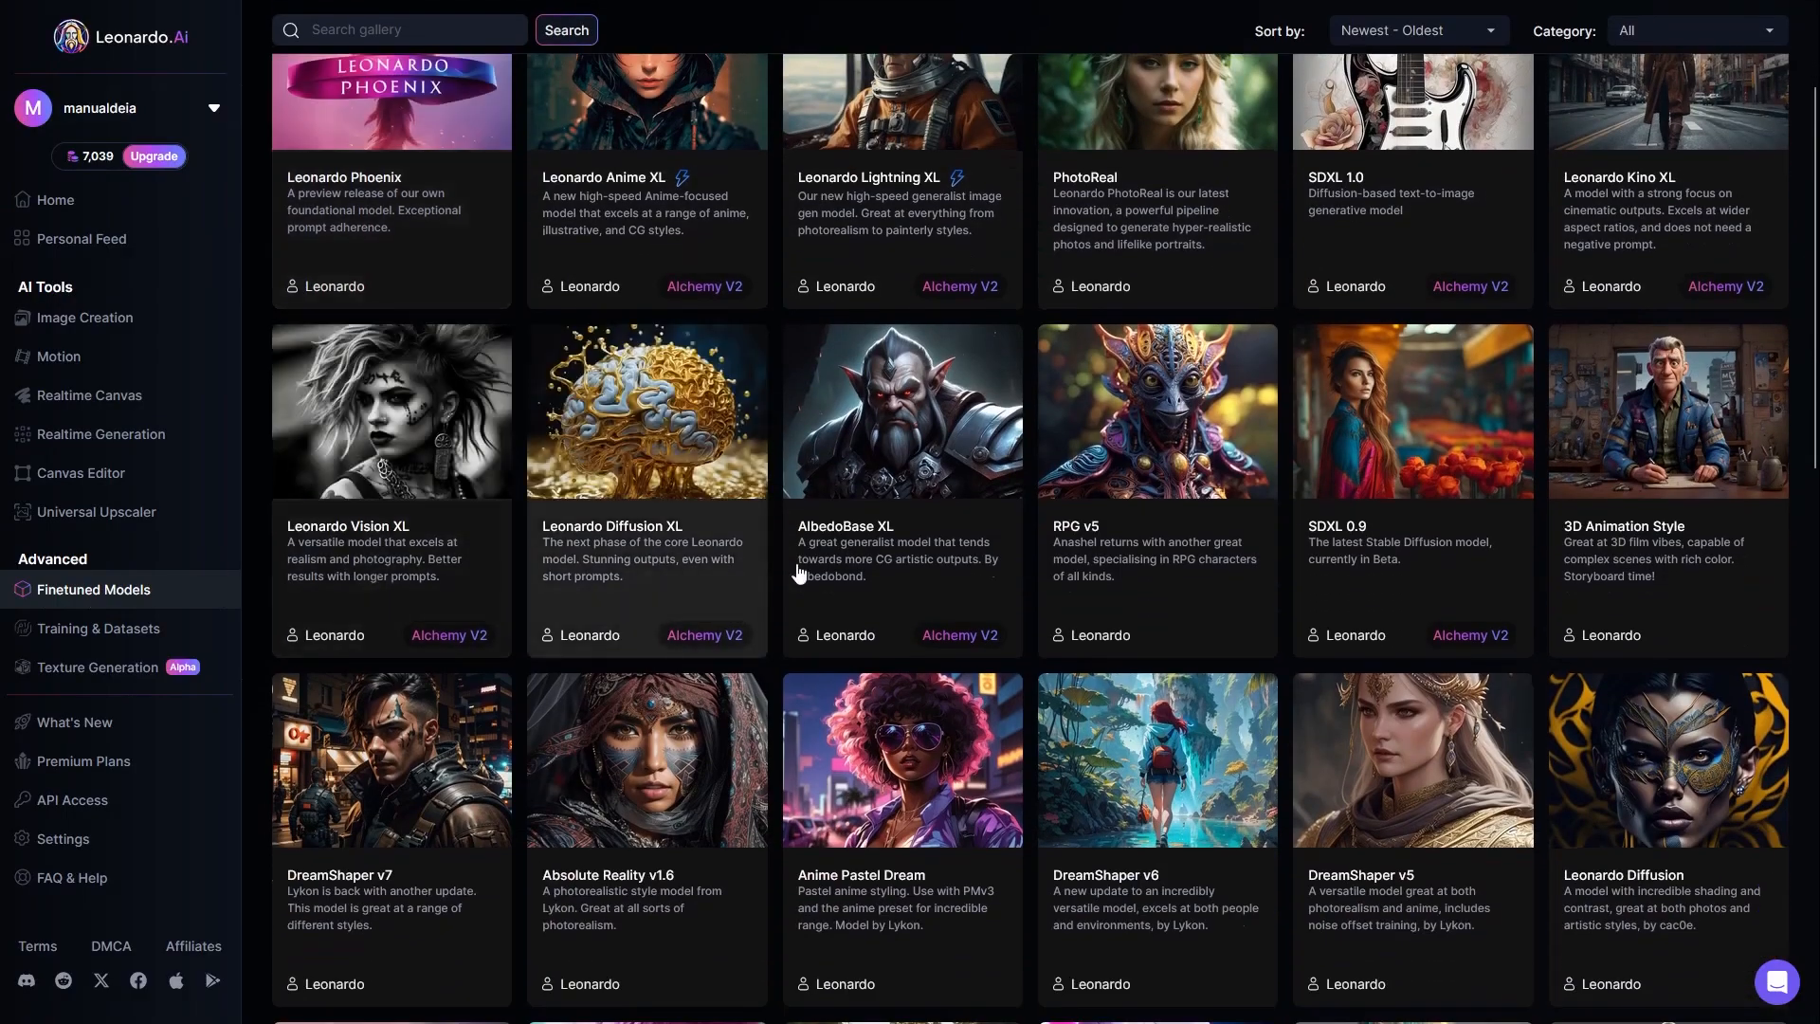
pyautogui.scroll(-2, 1611, 568)
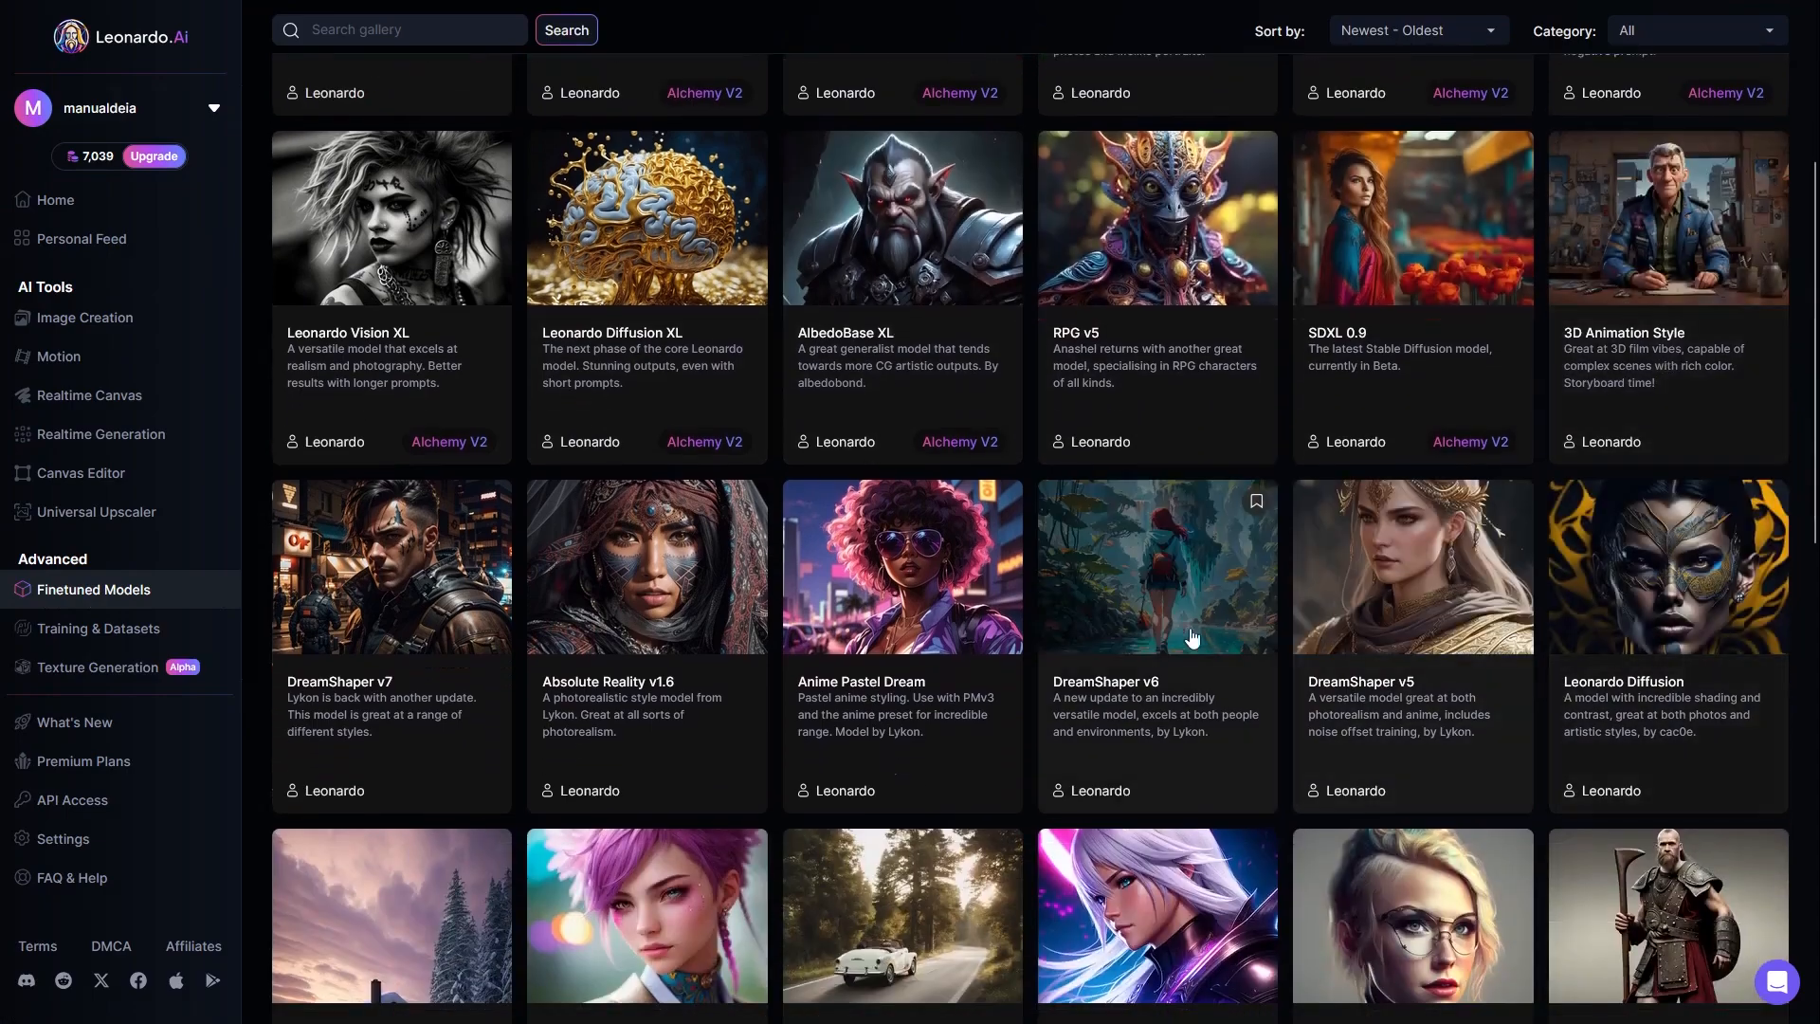
pyautogui.scroll(-3, 365, 645)
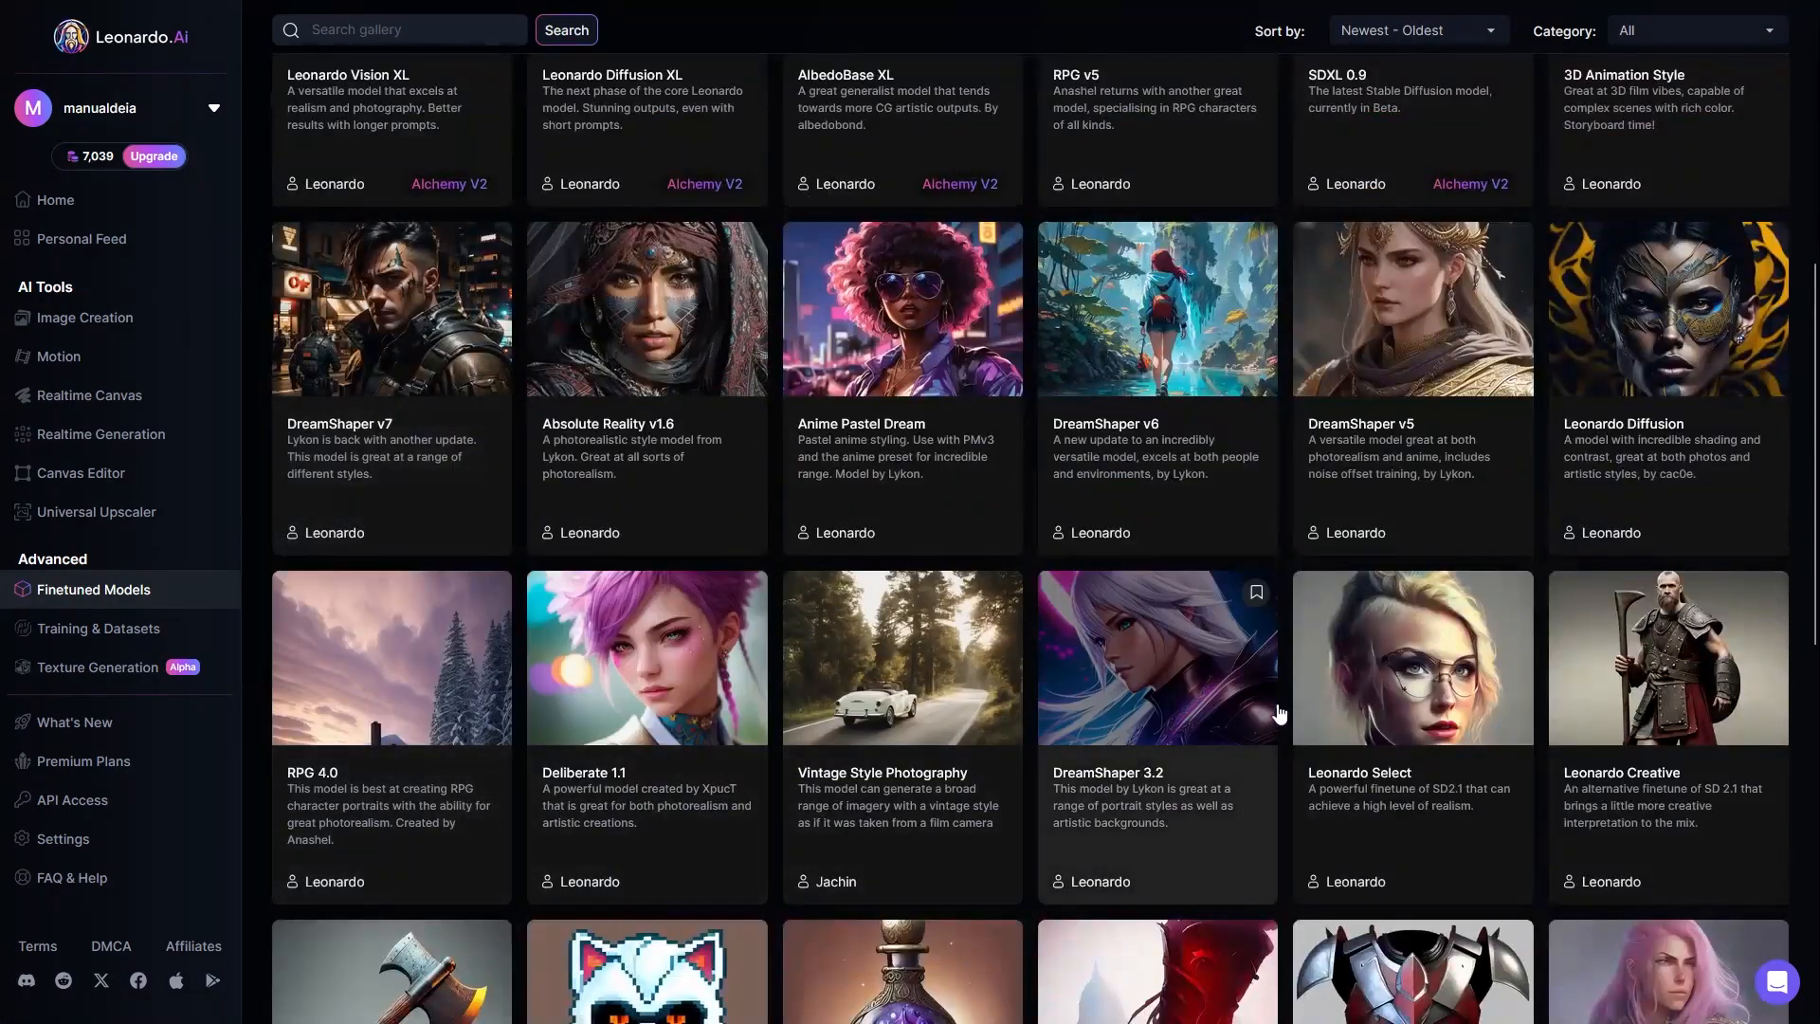
pyautogui.scroll(-3, 516, 706)
pyautogui.scroll(-6, 516, 706)
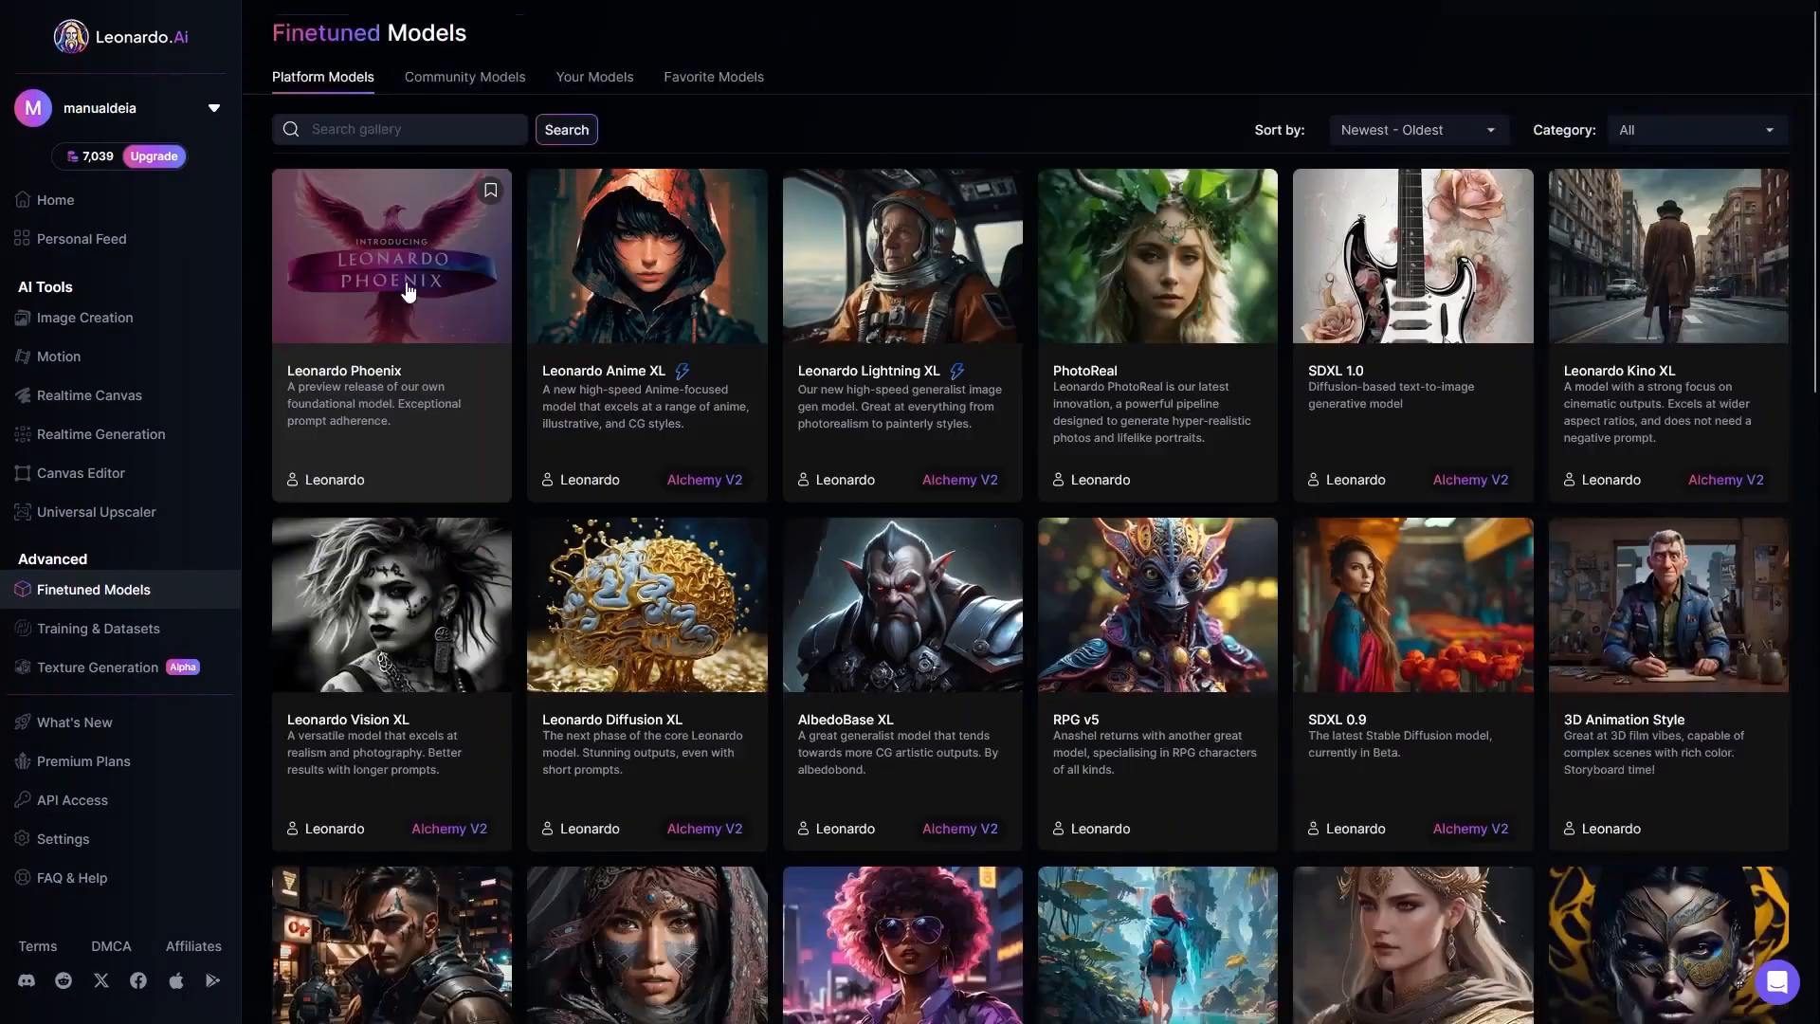
pyautogui.click(462, 83)
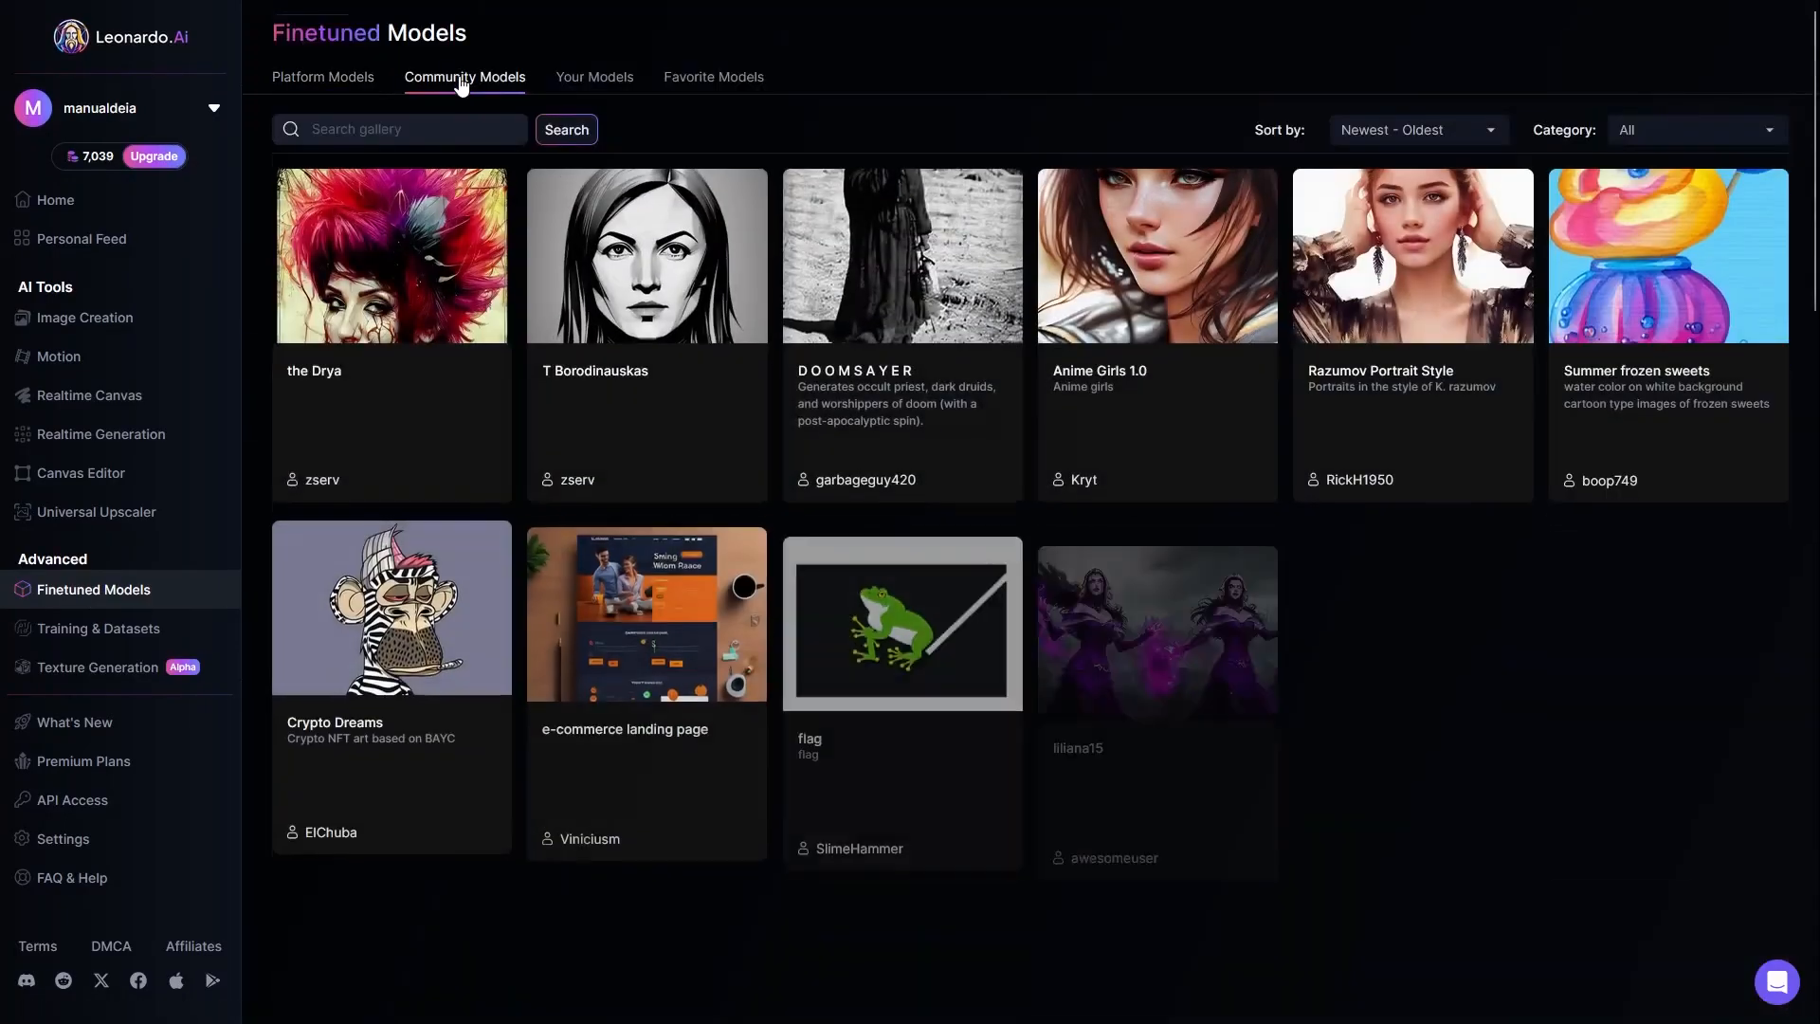
pyautogui.click(611, 84)
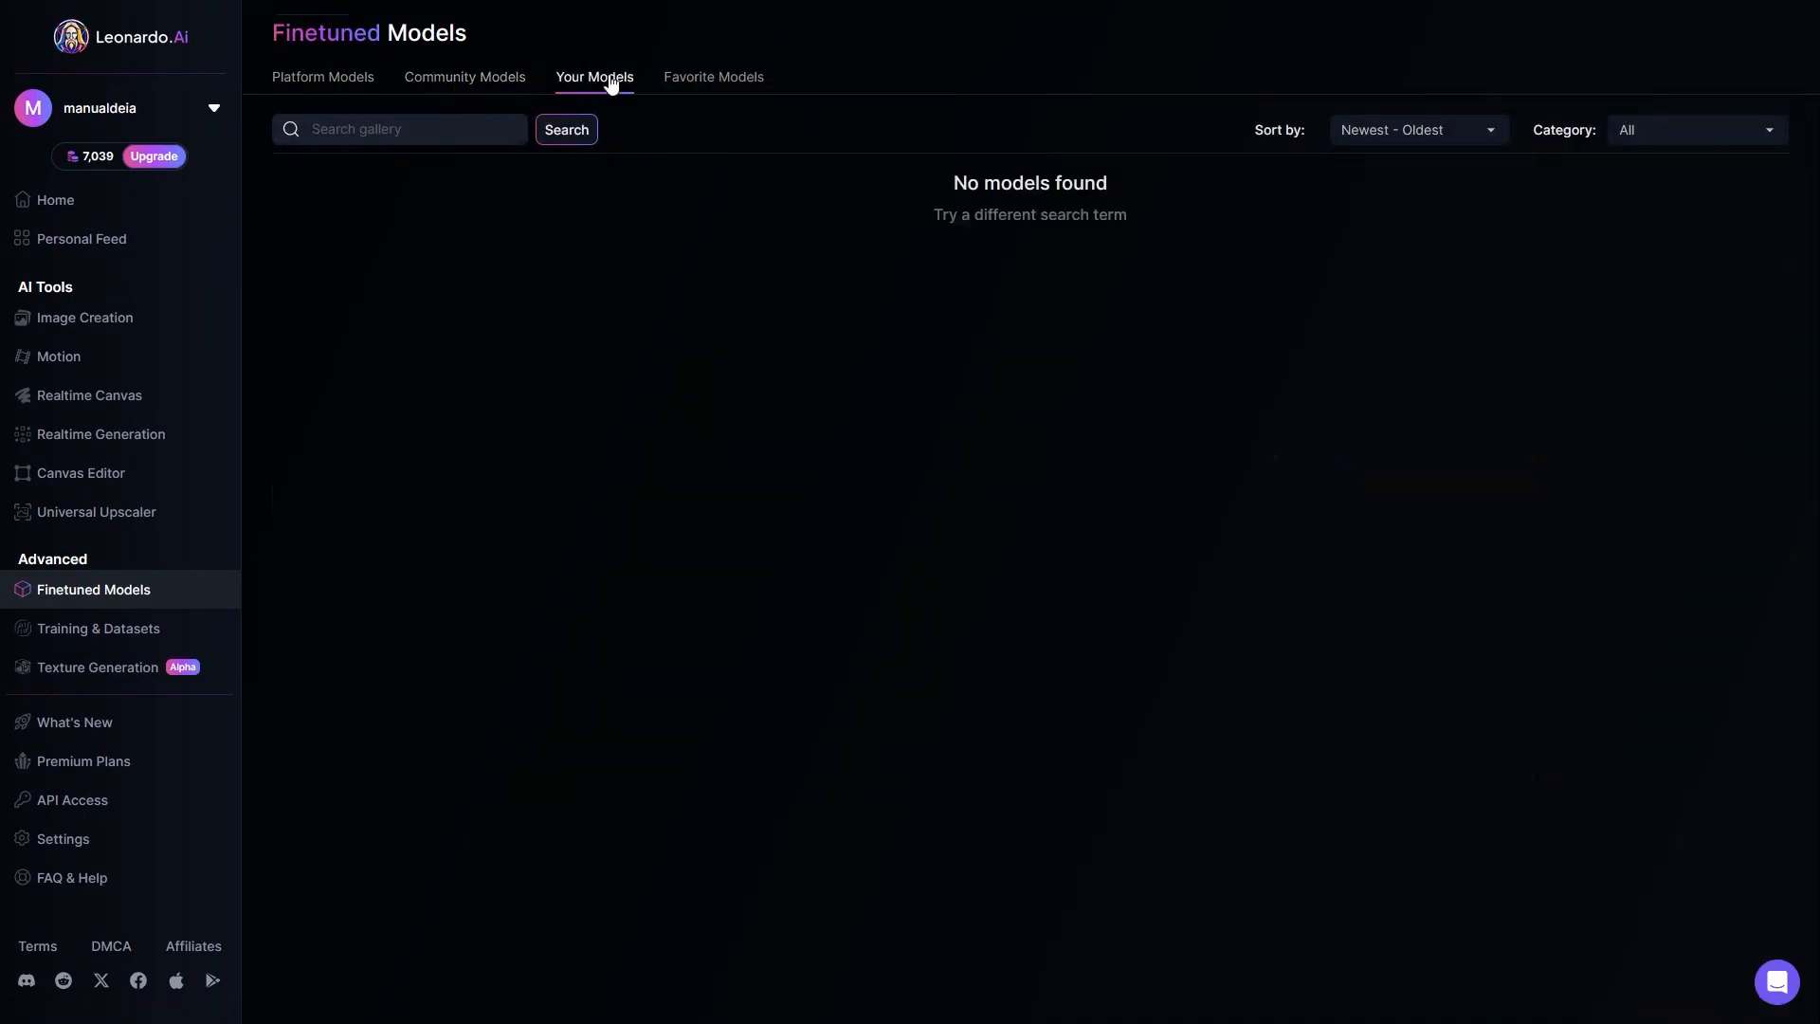
pyautogui.click(679, 81)
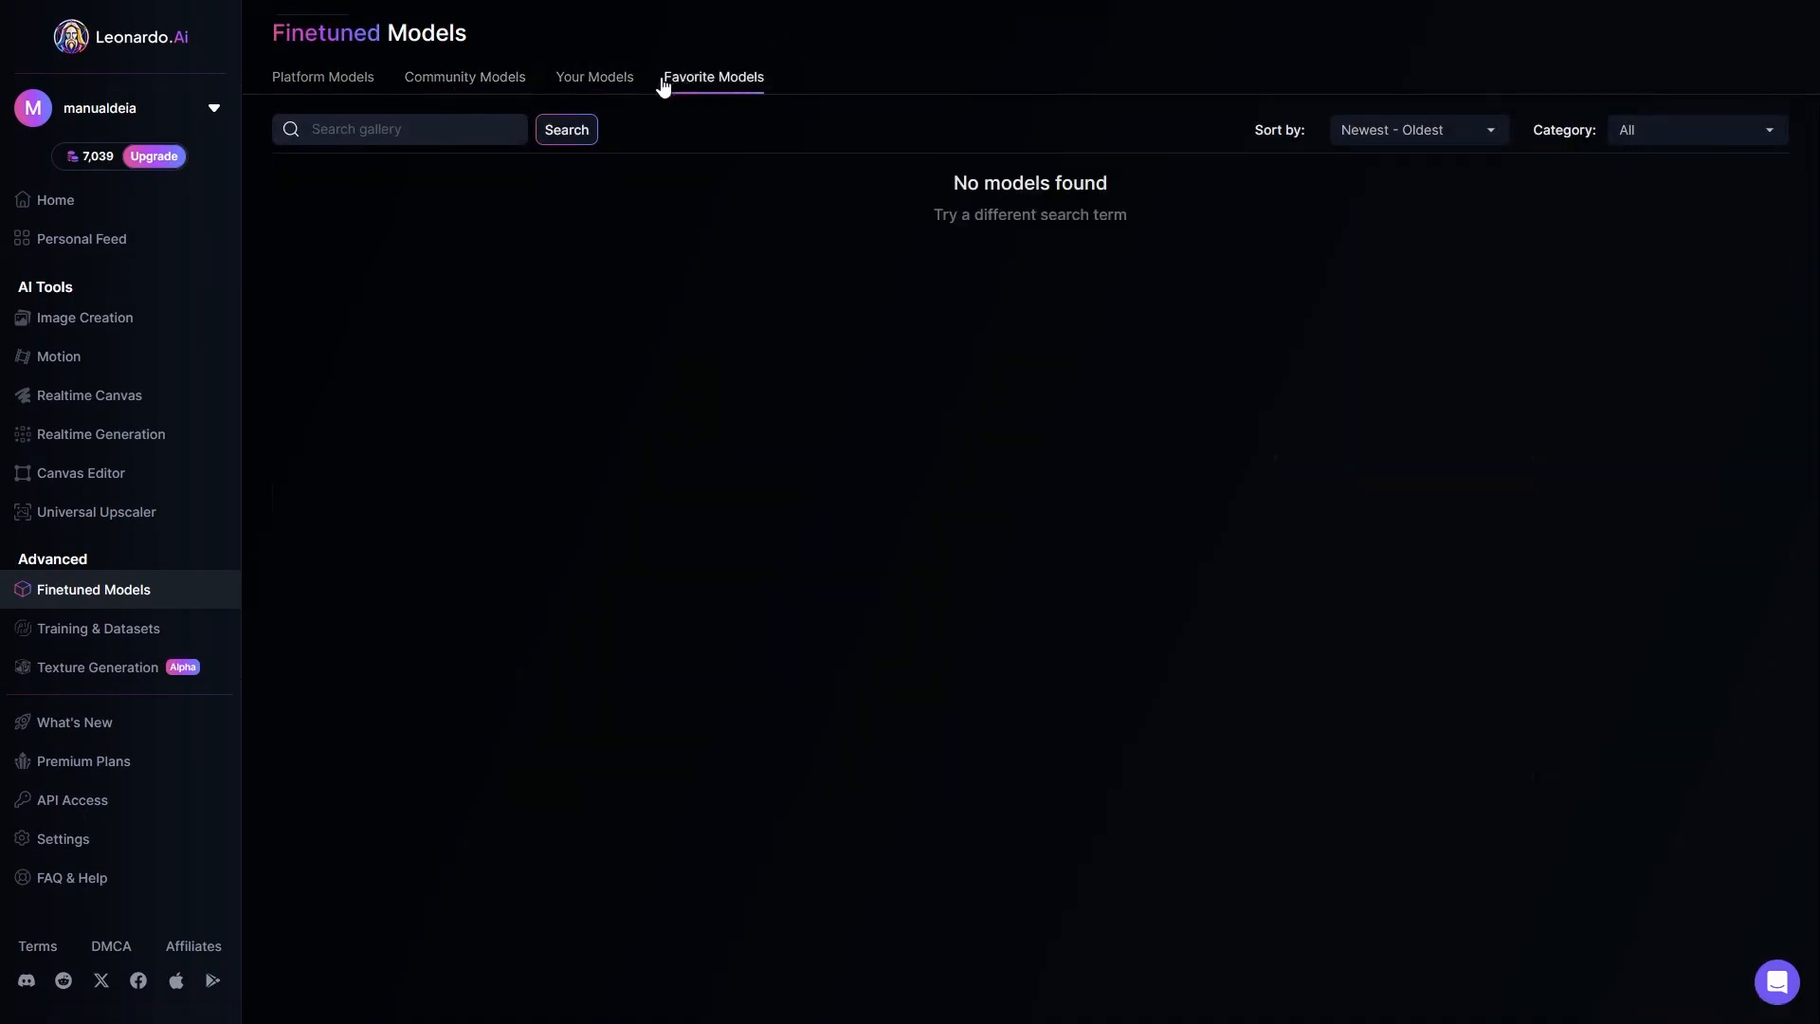
pyautogui.click(320, 80)
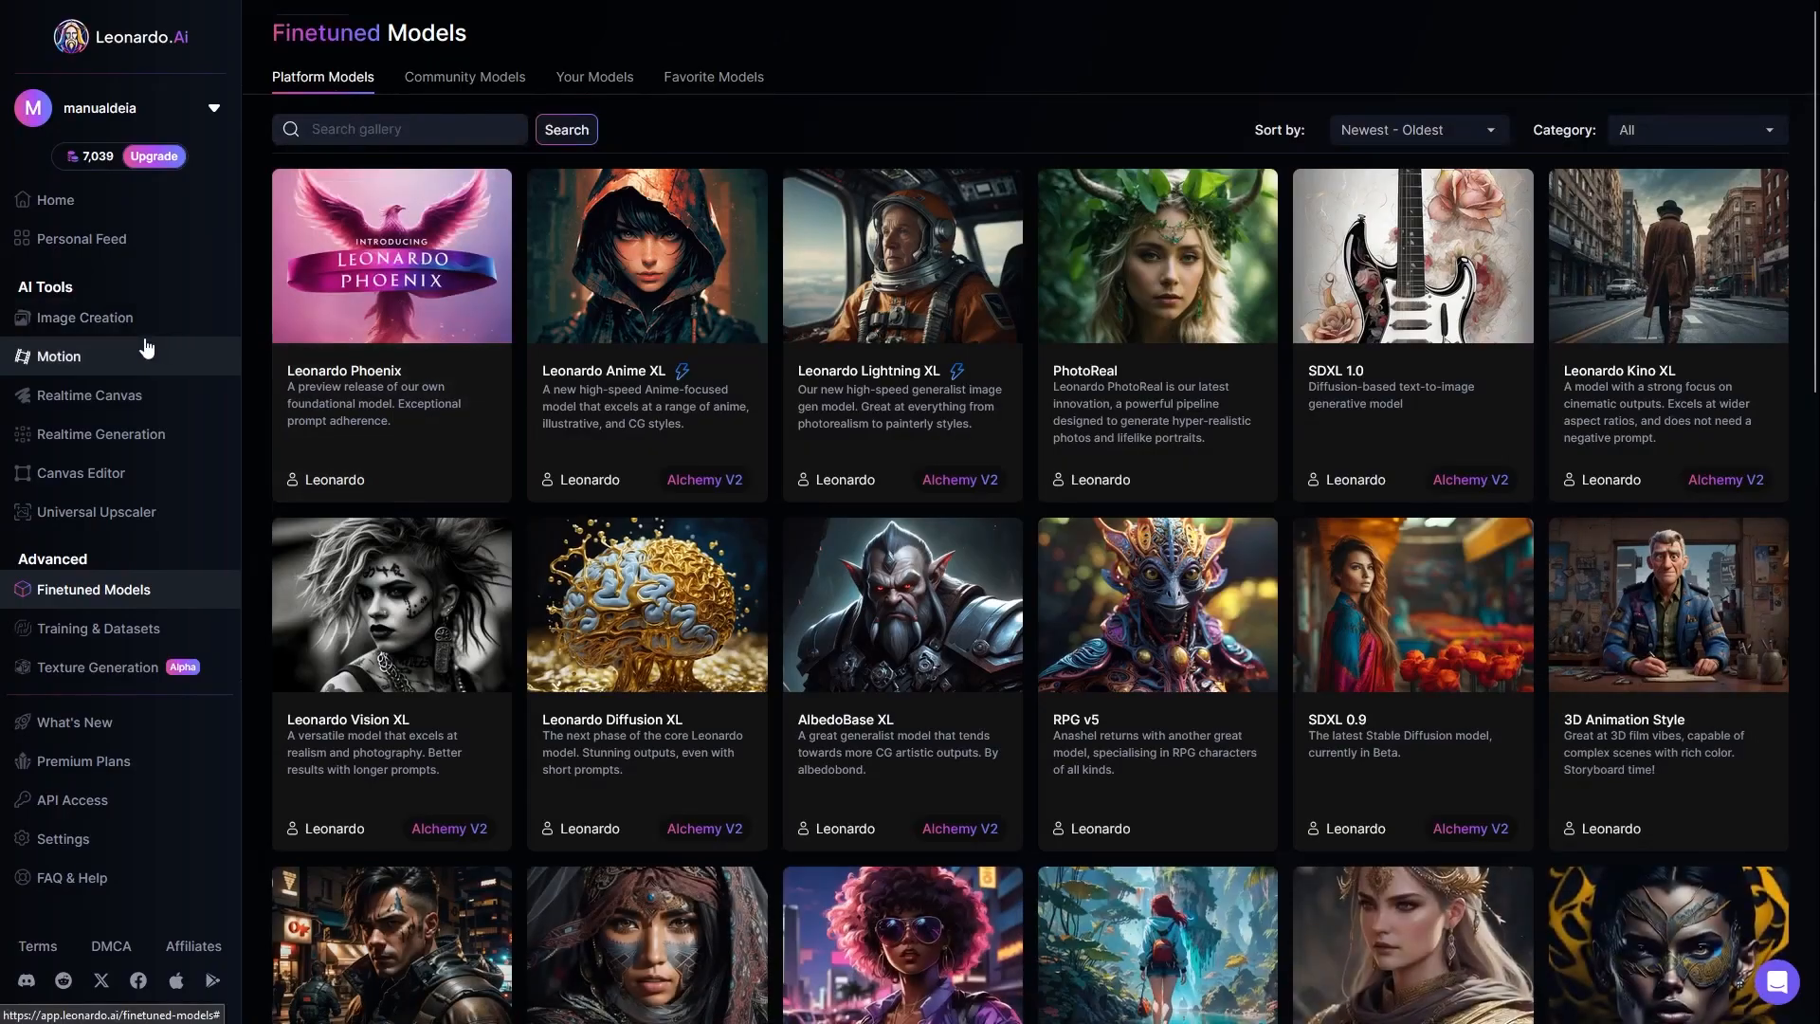
# Step: Reopen the Canvas Editor and delete the "Isso é um teste" text from the sky
pyautogui.click(80, 480)
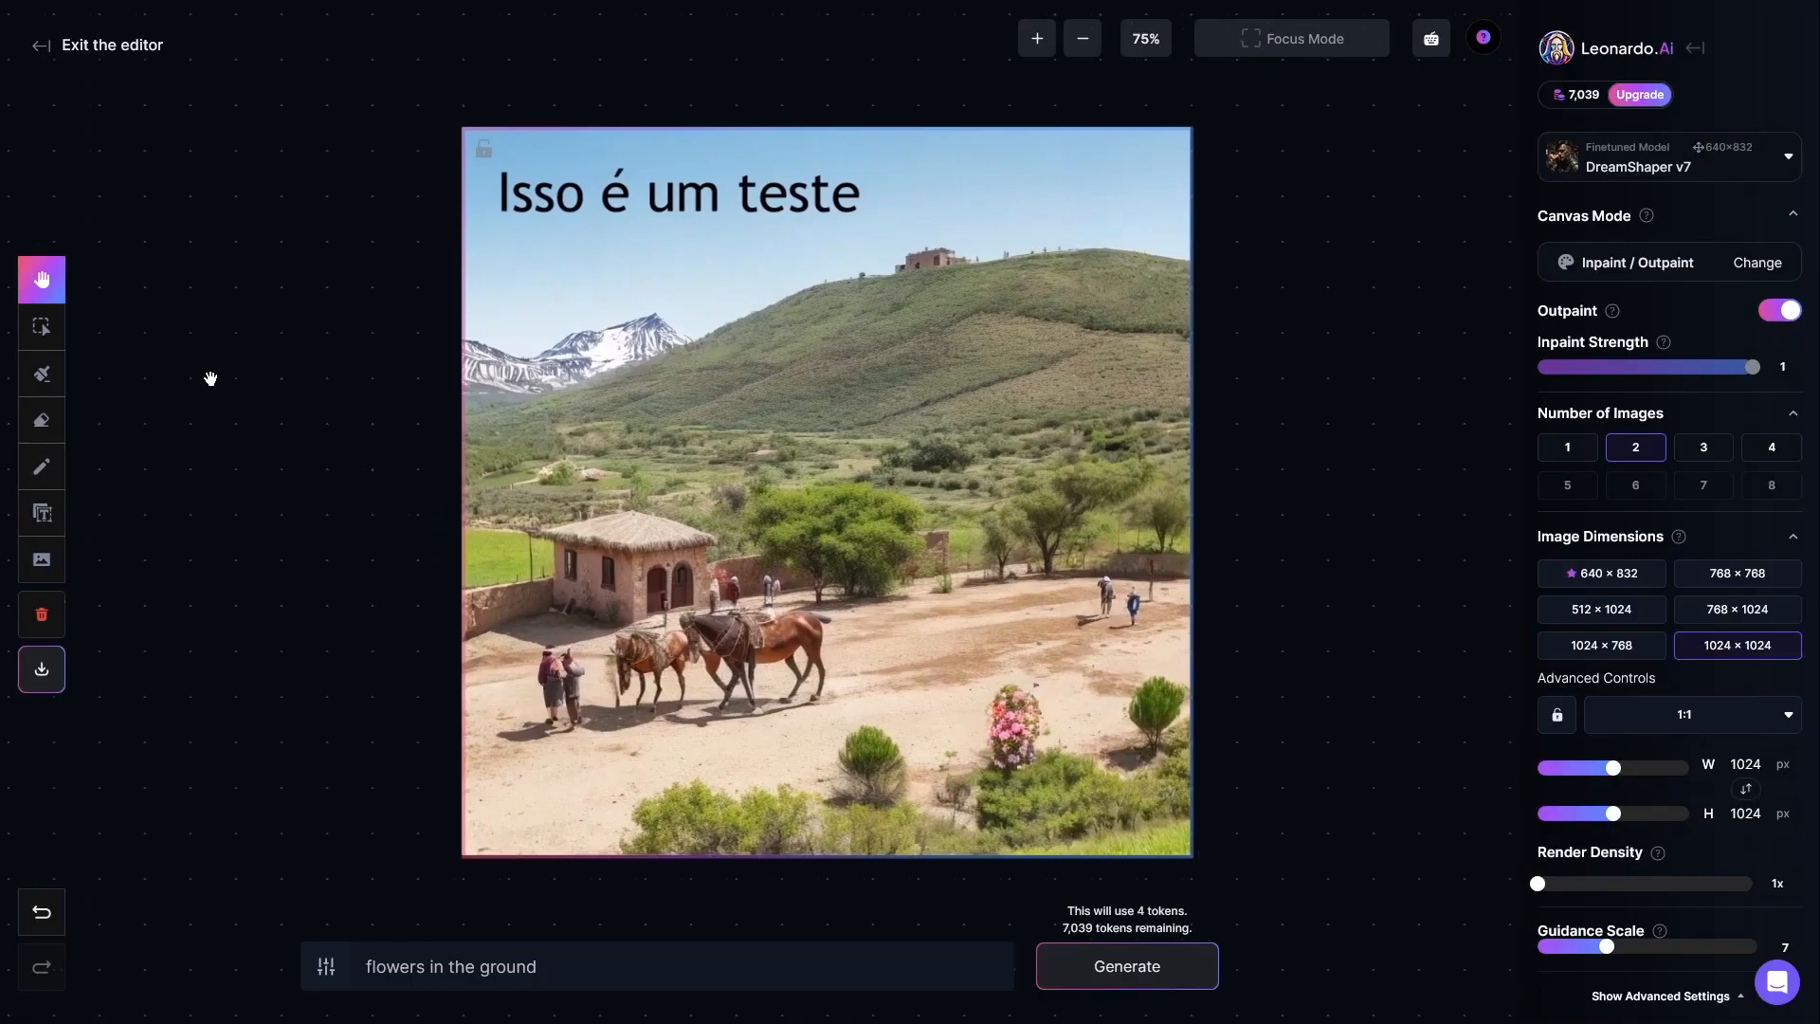
pyautogui.click(41, 325)
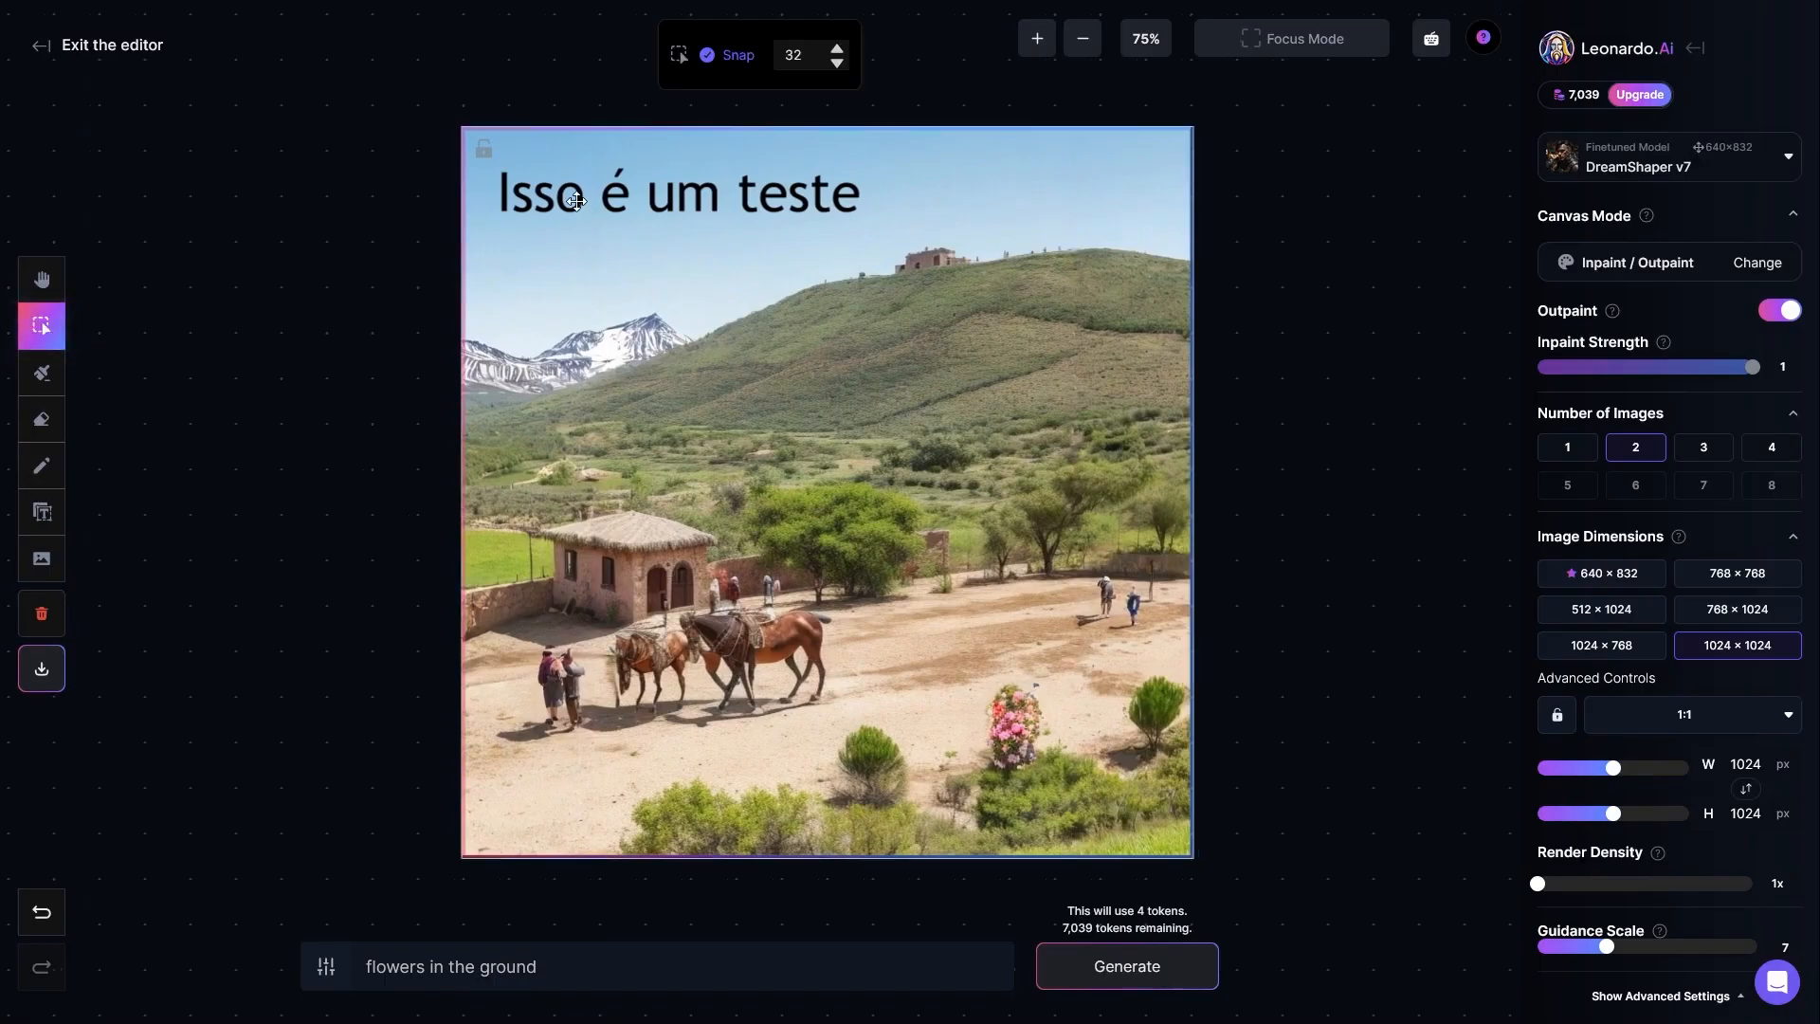
pyautogui.click(542, 210)
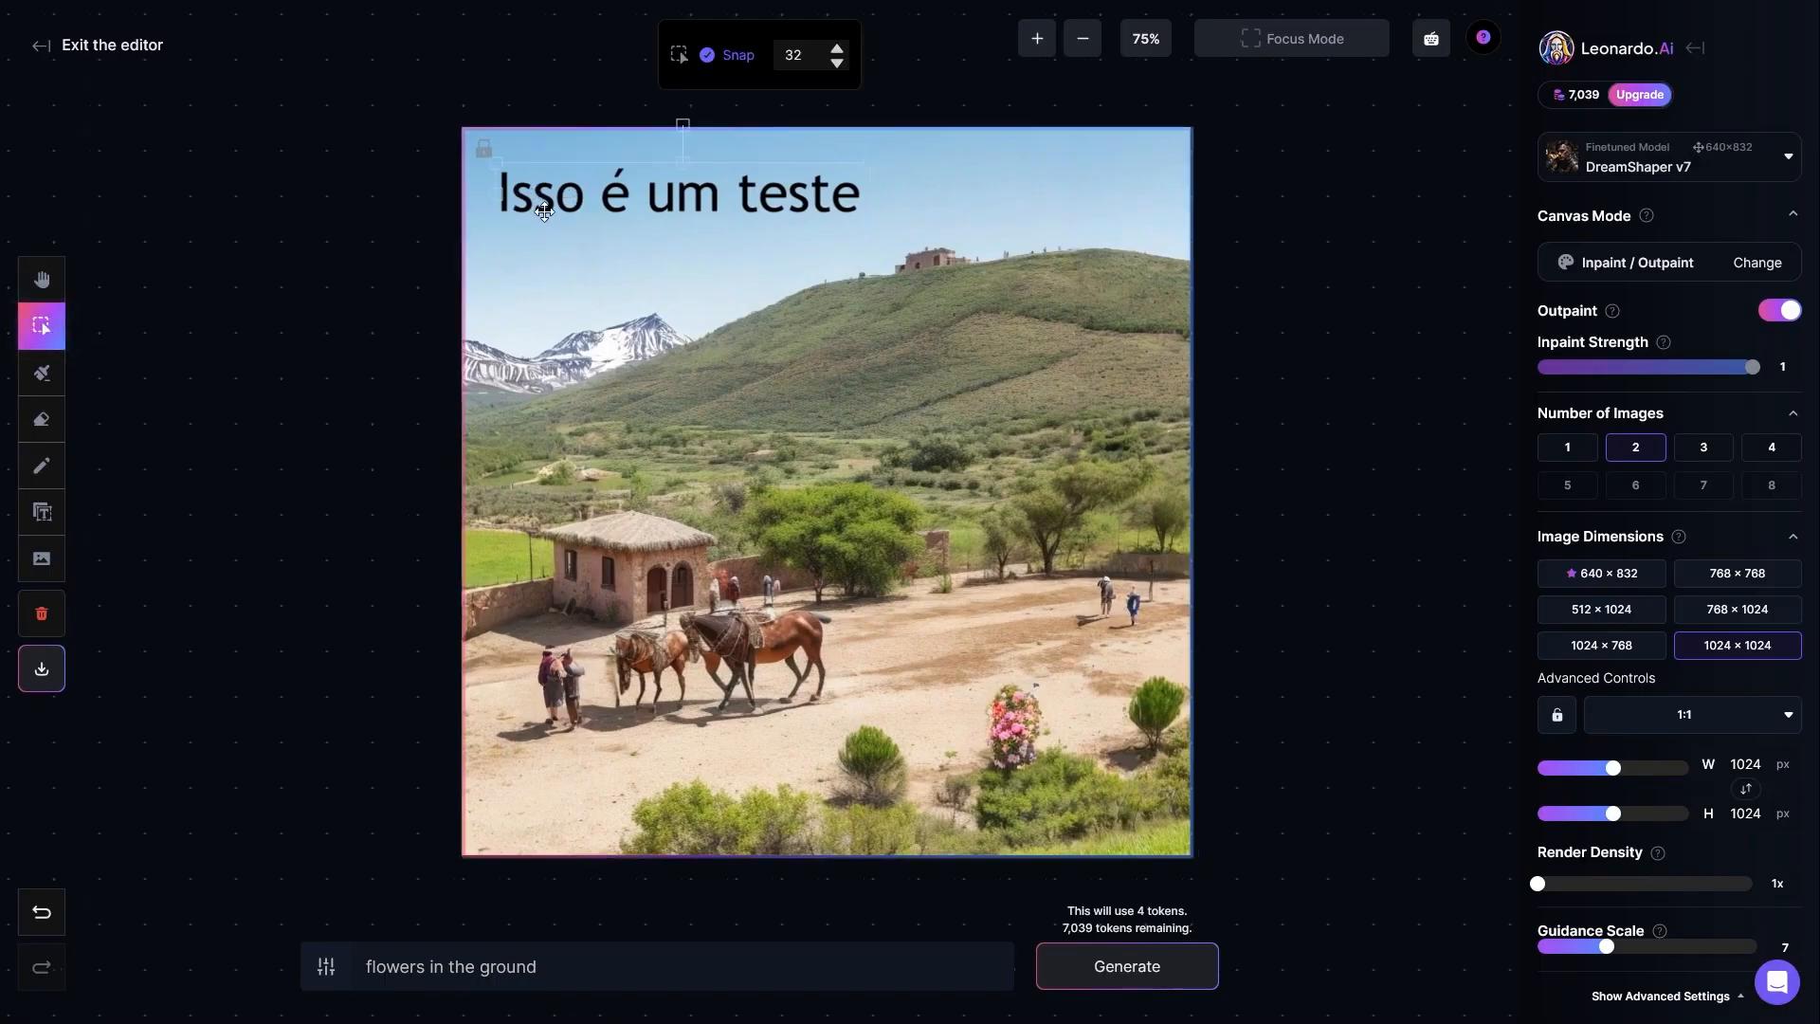
pyautogui.press('Delete')
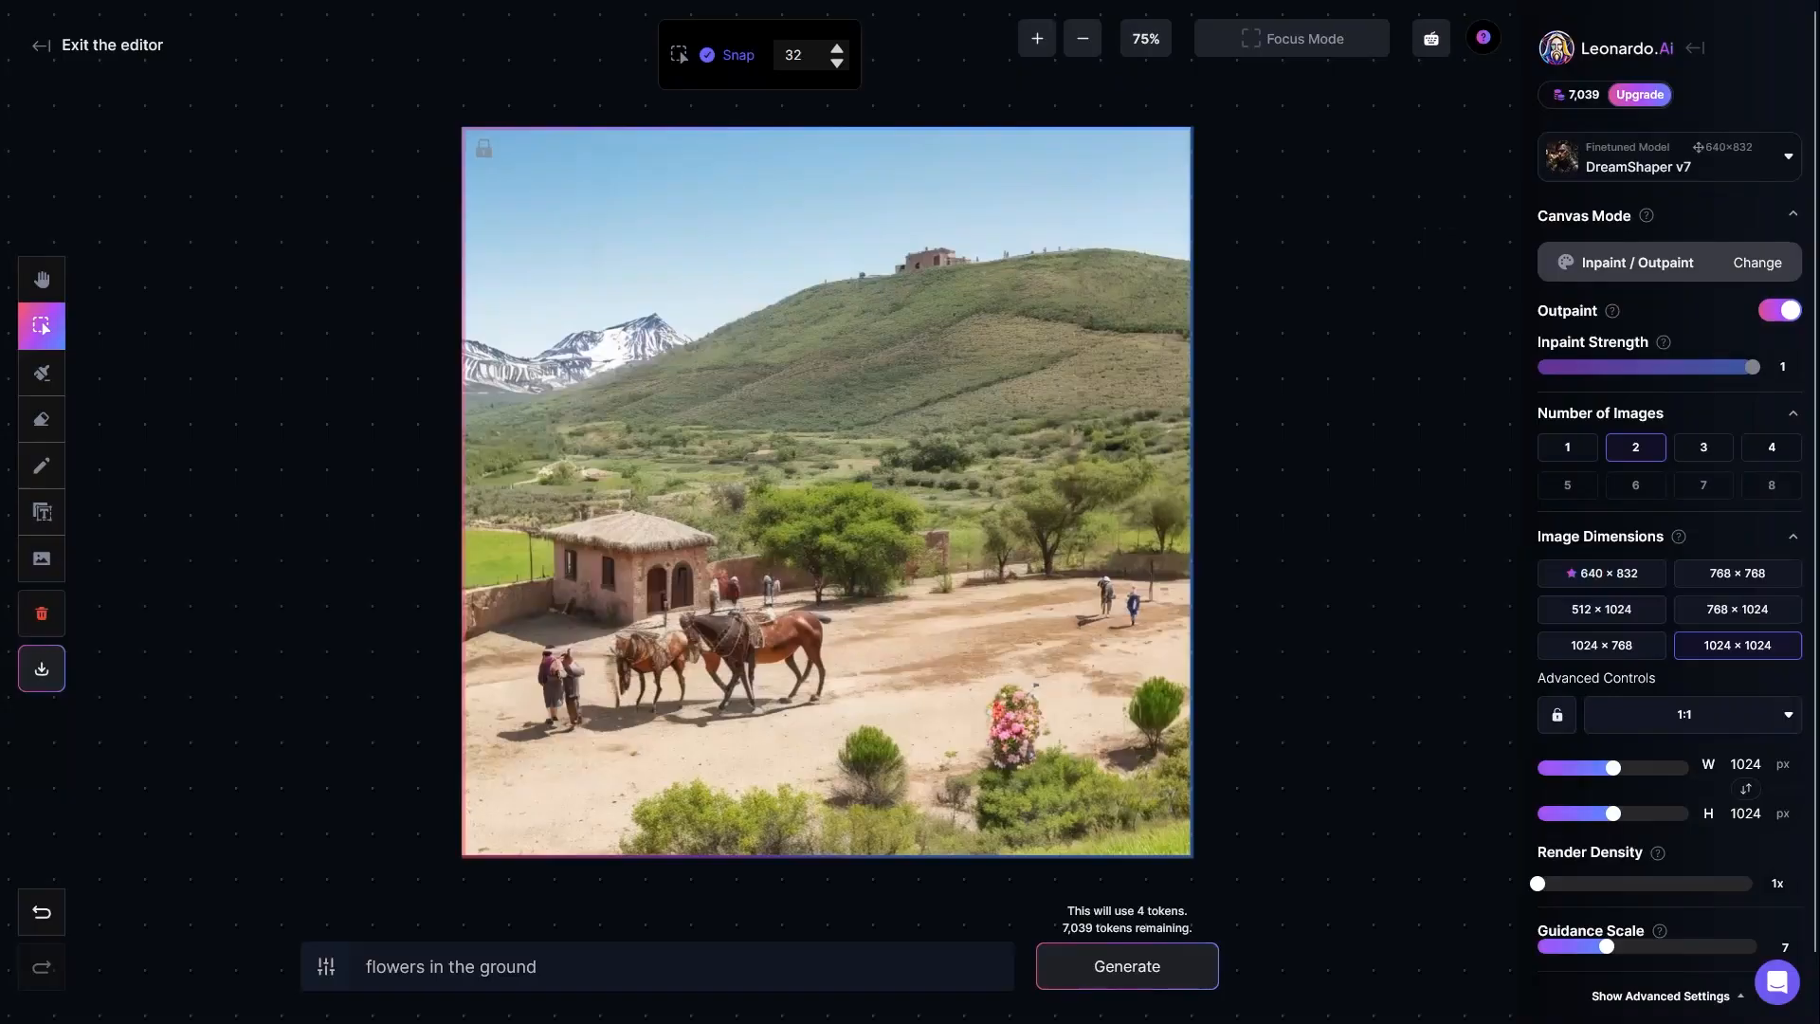
# Step: Switch the canvas mode to Text2Img and review the mode options while keeping Text2Img selected
pyautogui.click(1651, 262)
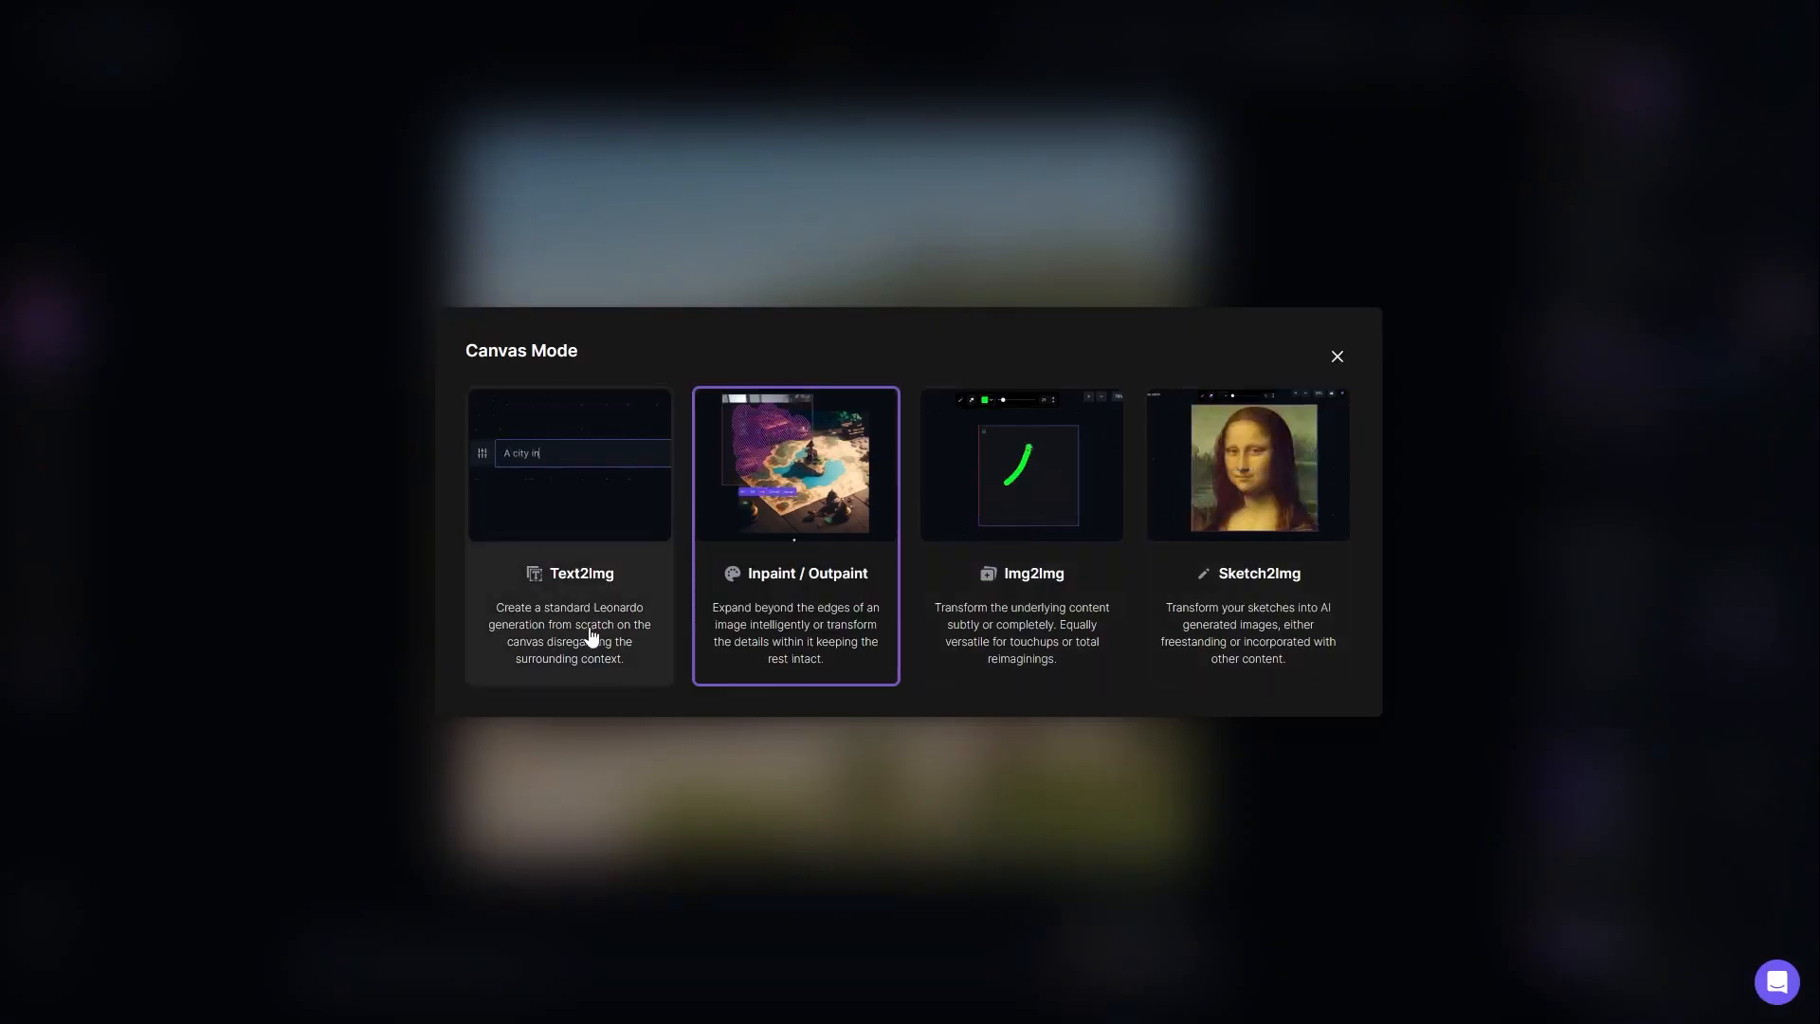
pyautogui.click(605, 661)
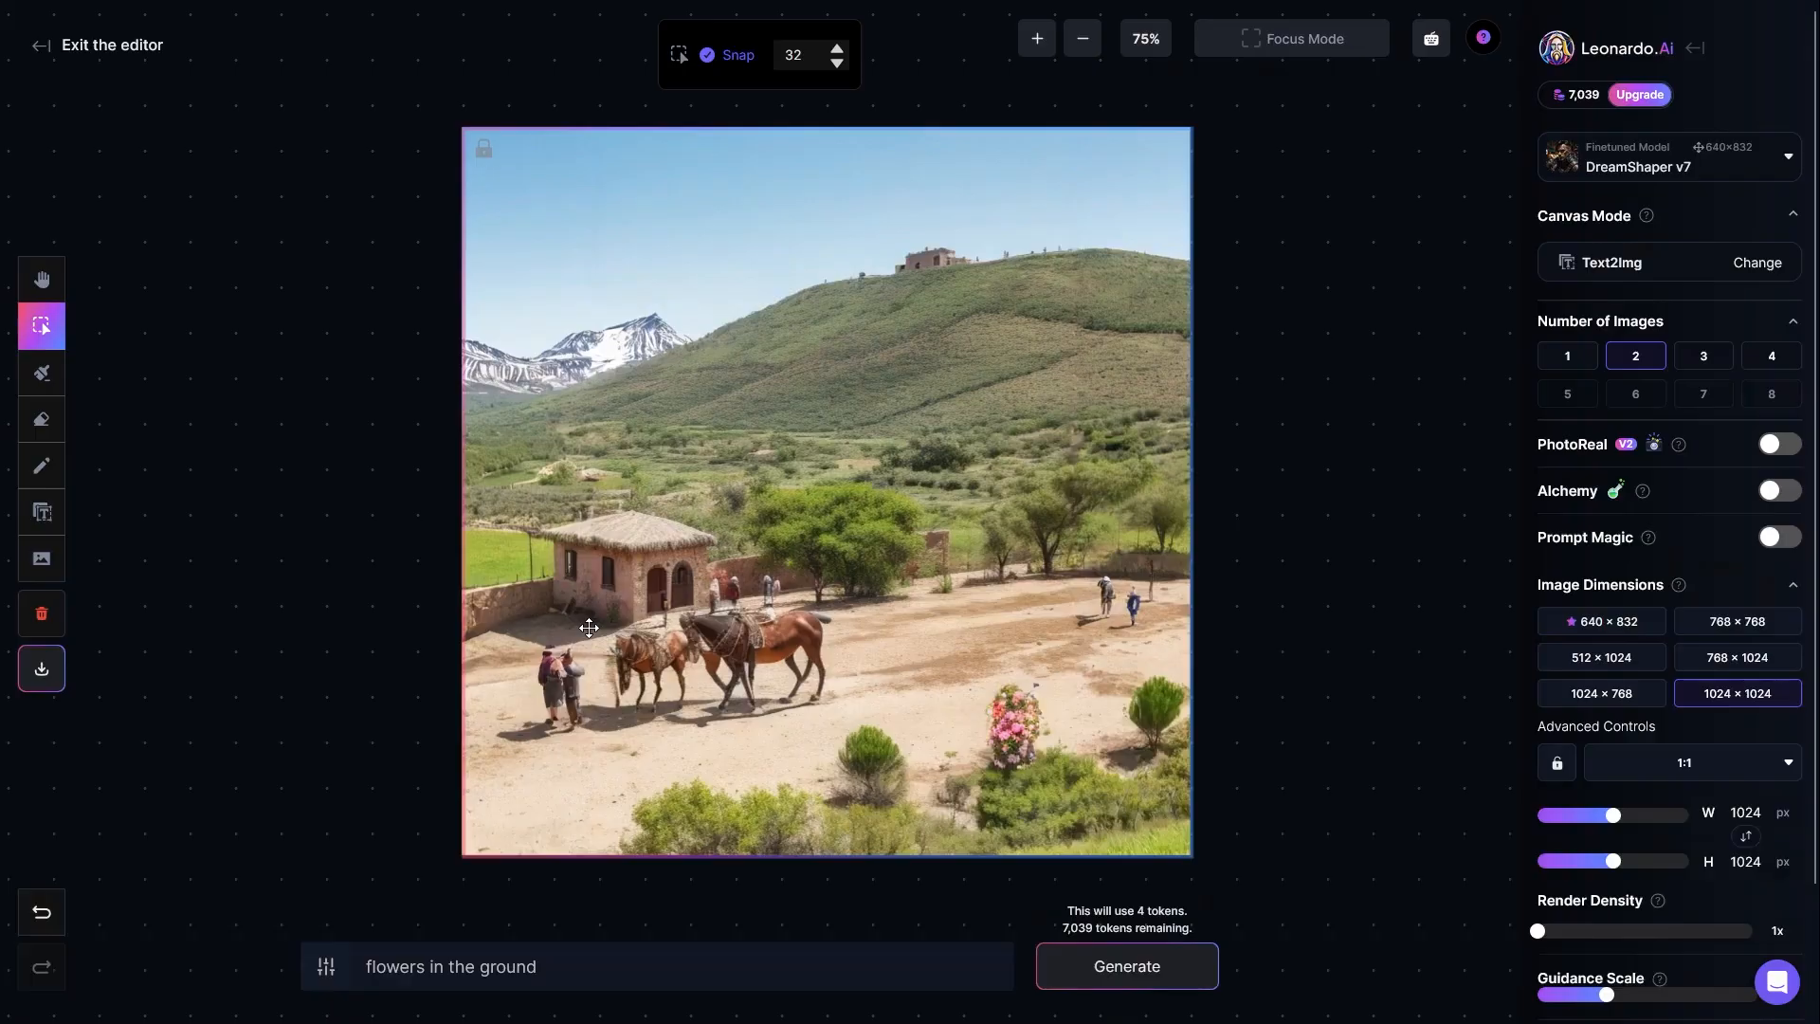
pyautogui.click(1632, 261)
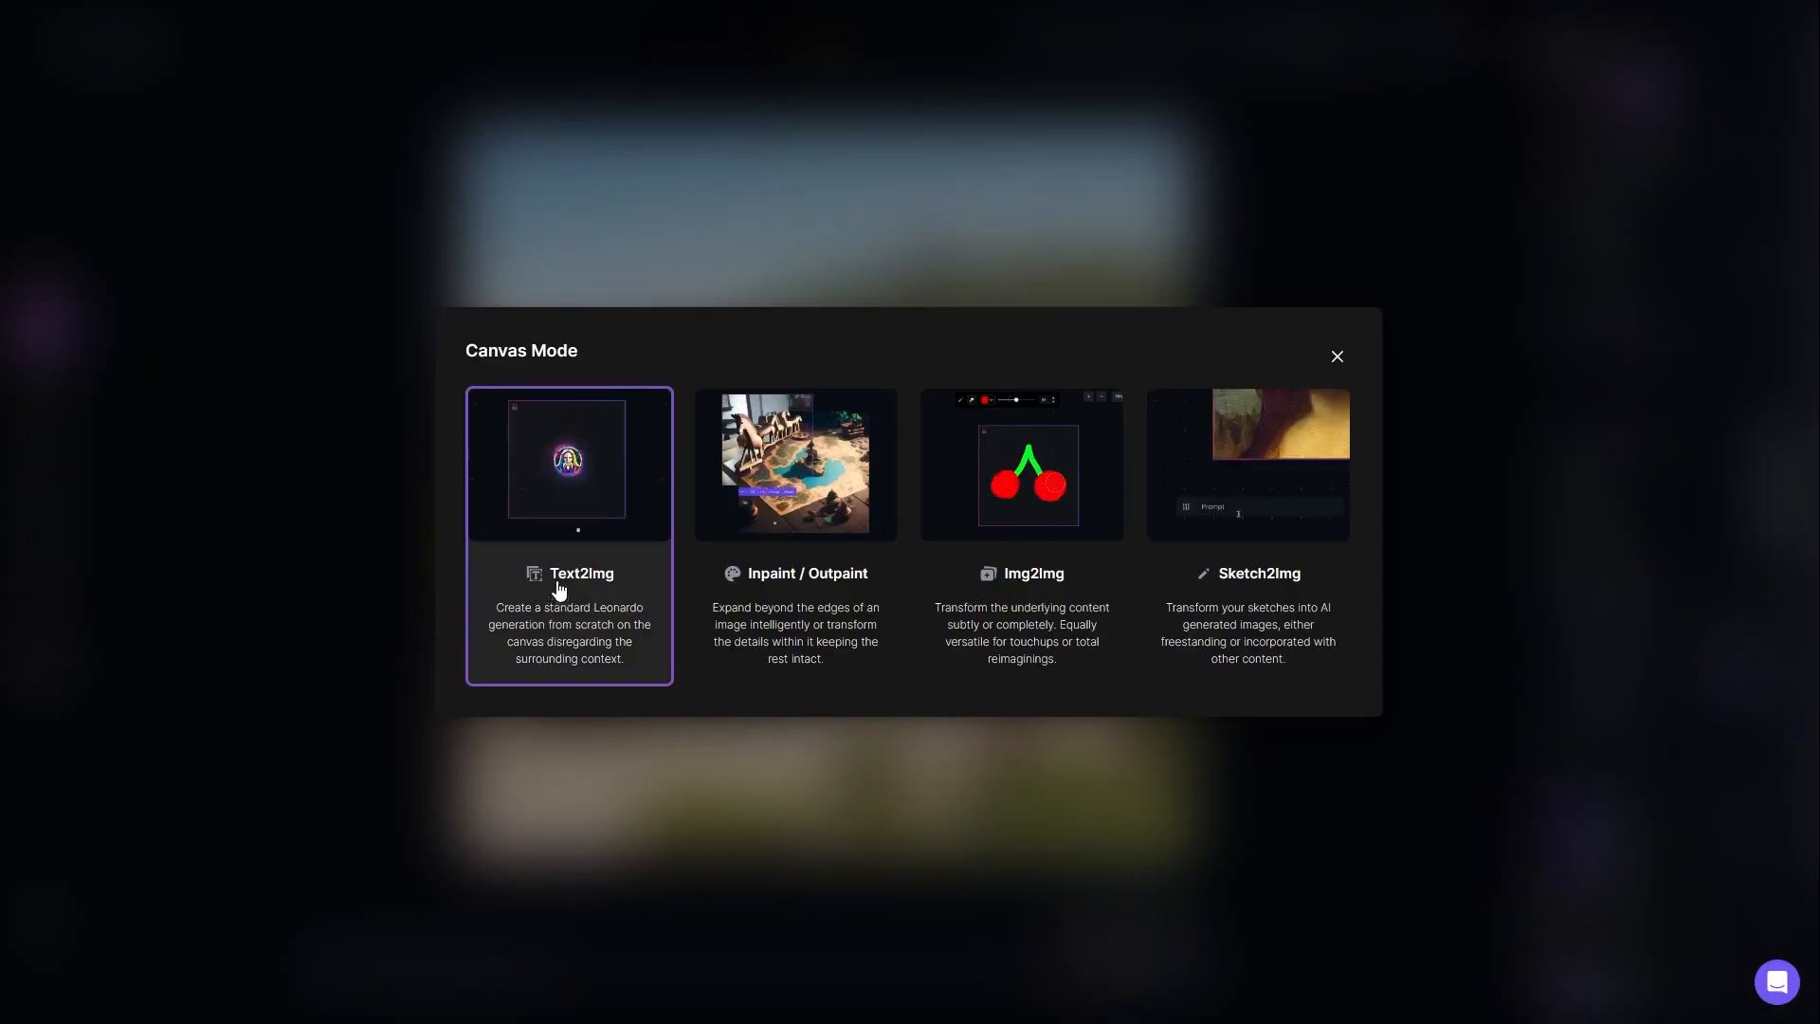
pyautogui.click(1338, 358)
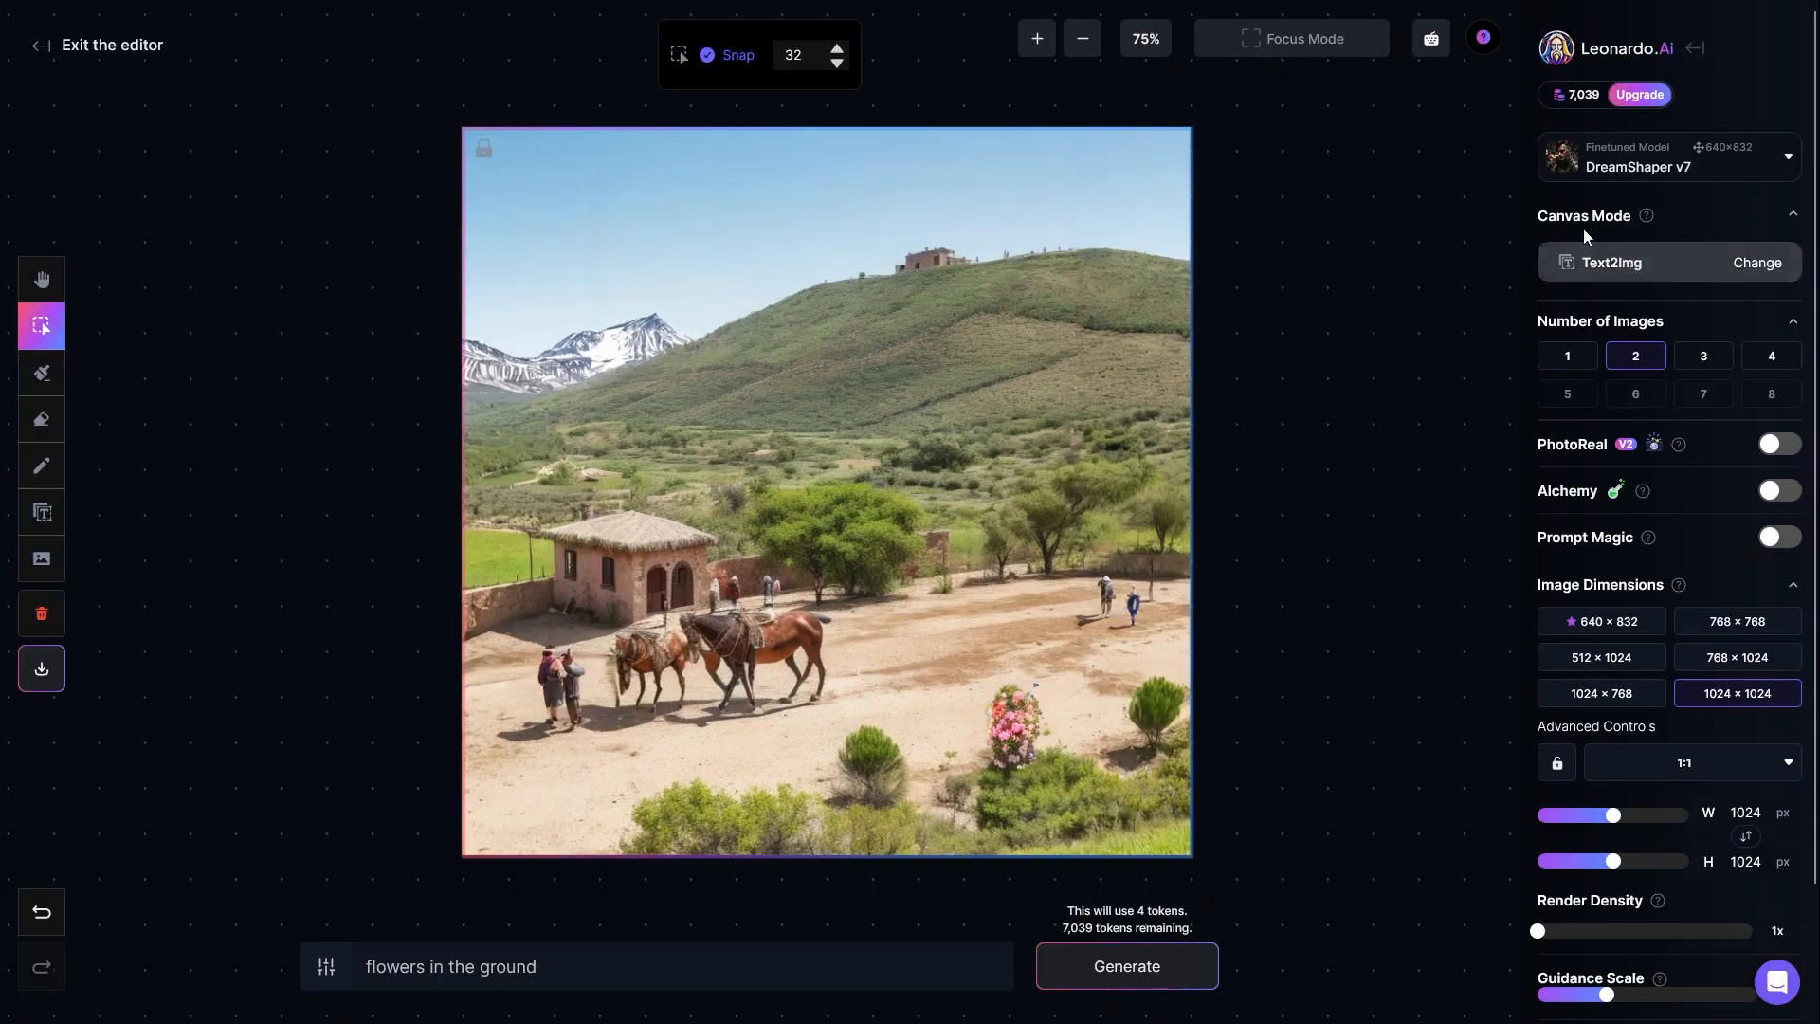
pyautogui.click(1635, 262)
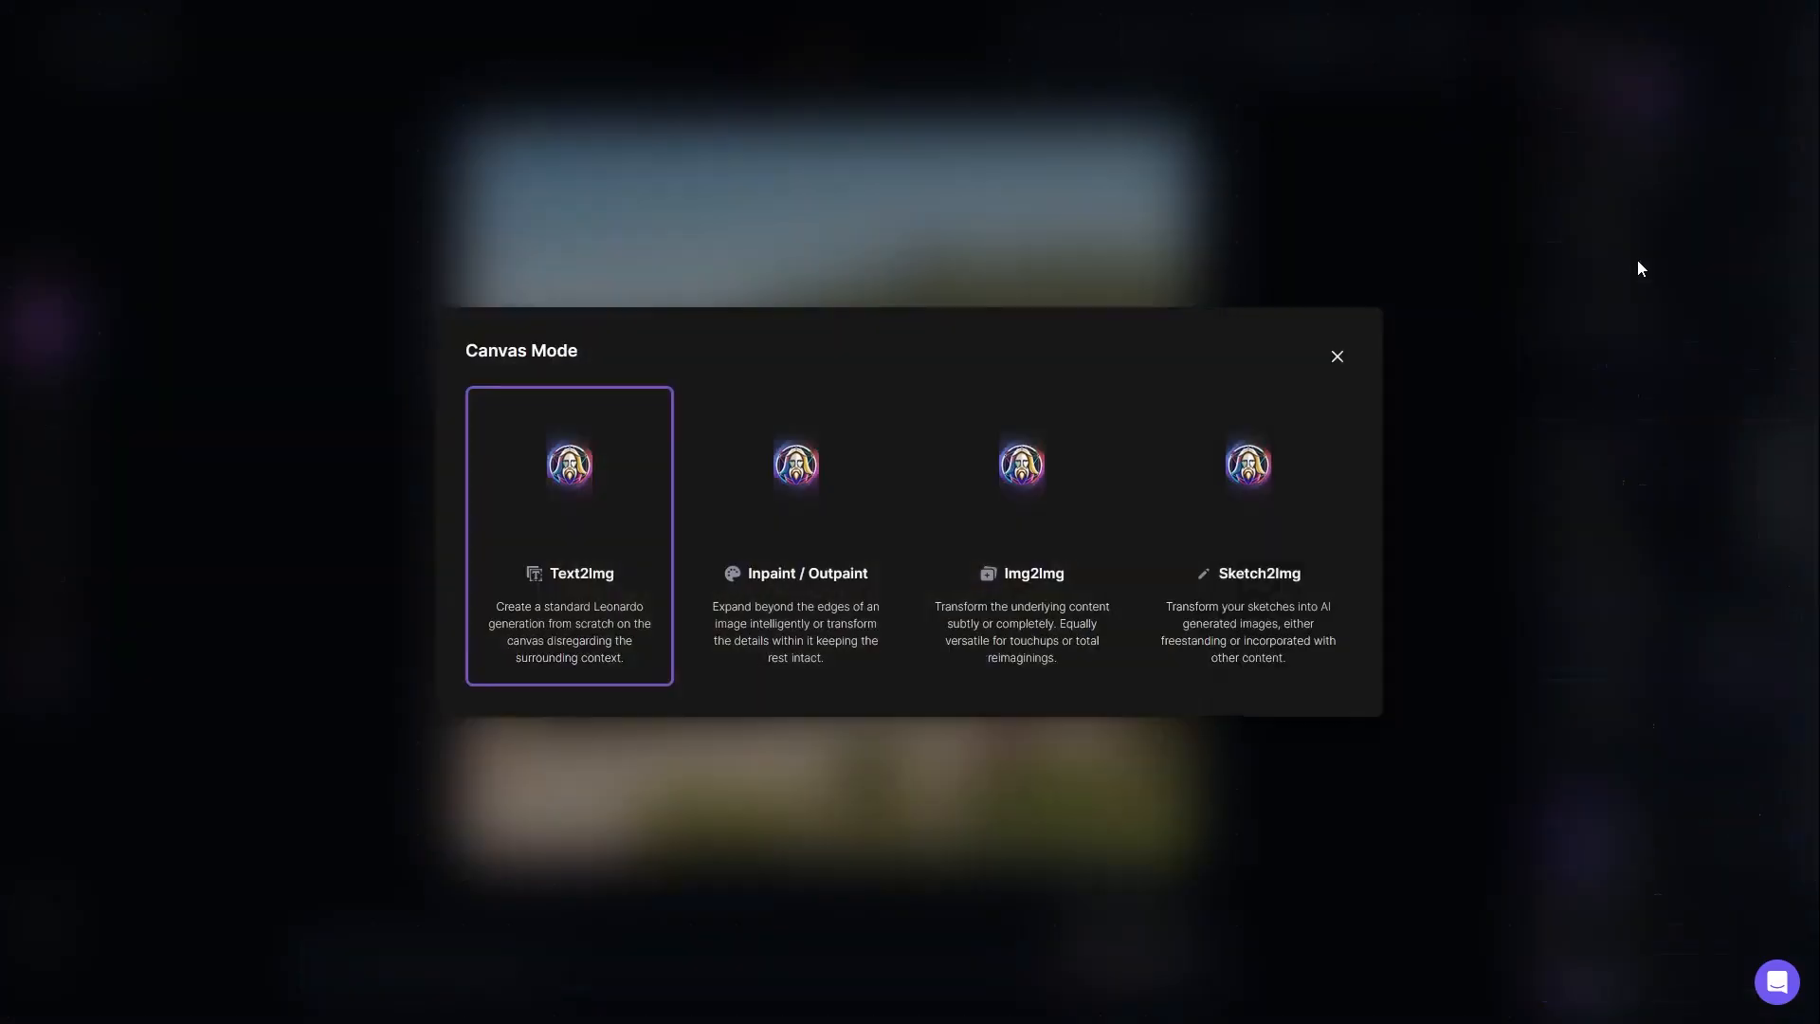
pyautogui.click(587, 536)
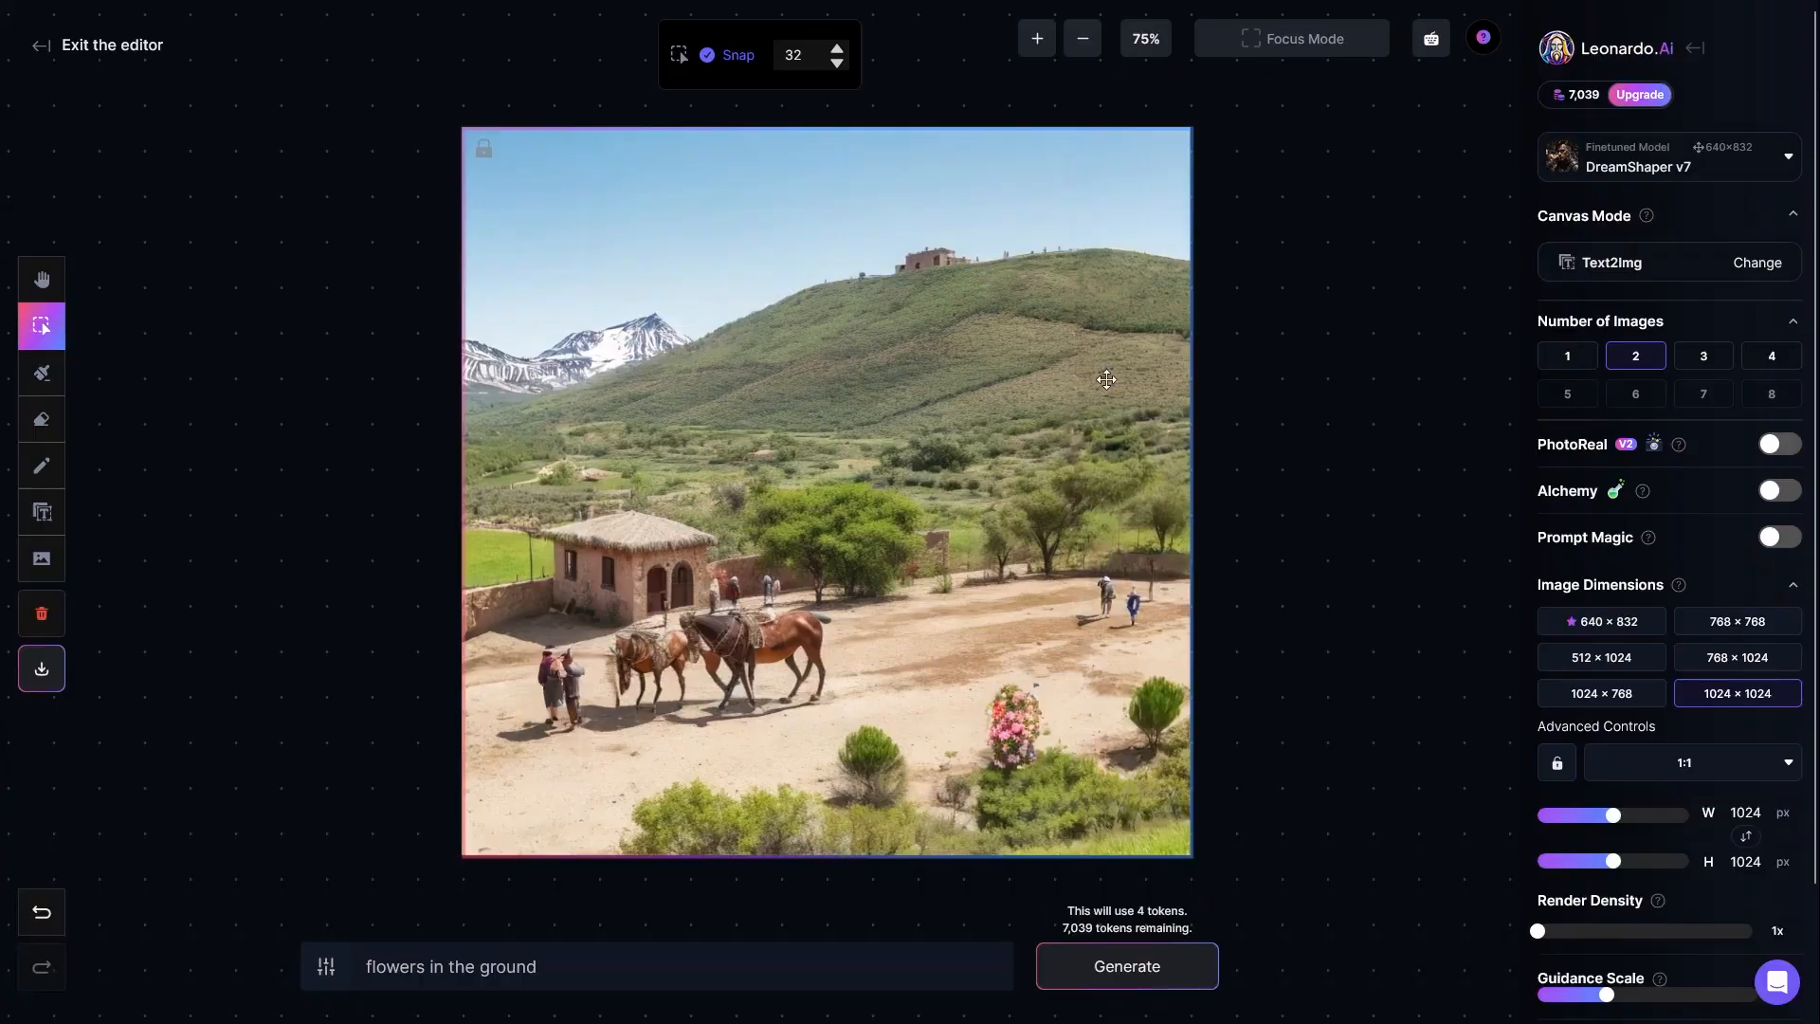
# Step: Return the canvas mode to Inpaint / Outpaint and review the four canvas modes without changing it
pyautogui.click(1548, 265)
pyautogui.click(827, 542)
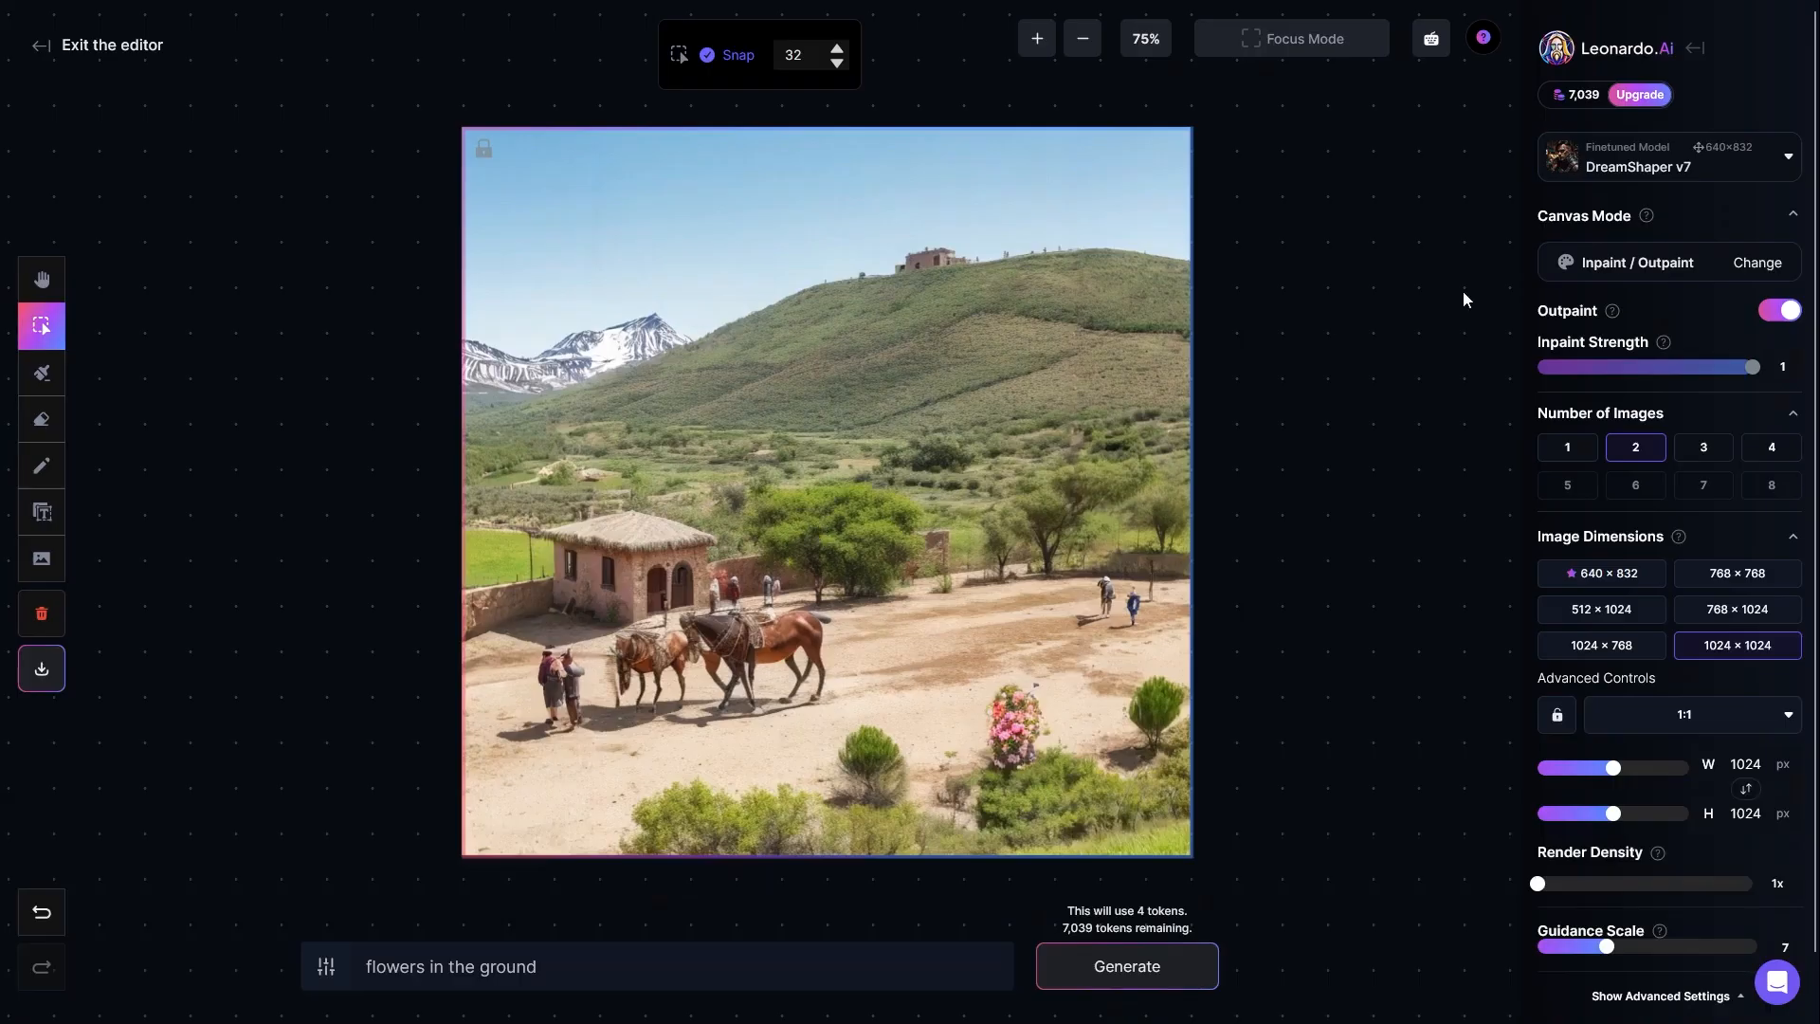
pyautogui.click(1614, 266)
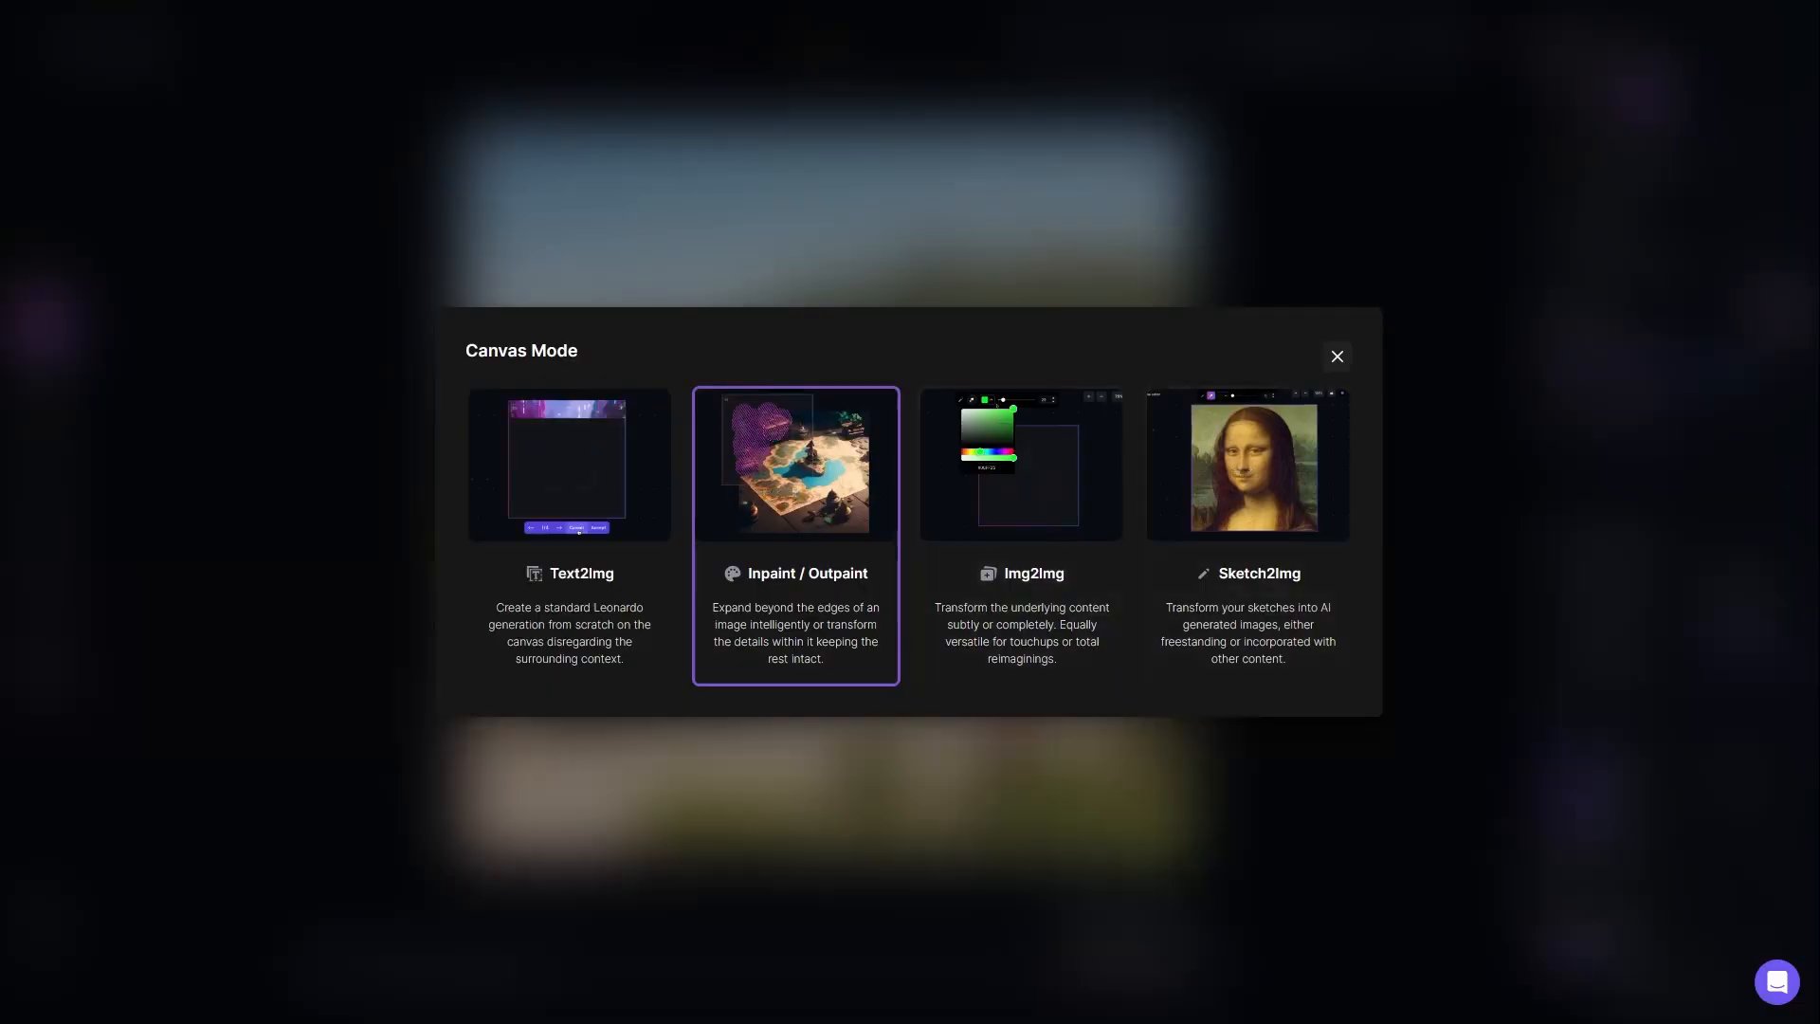
pyautogui.click(1338, 355)
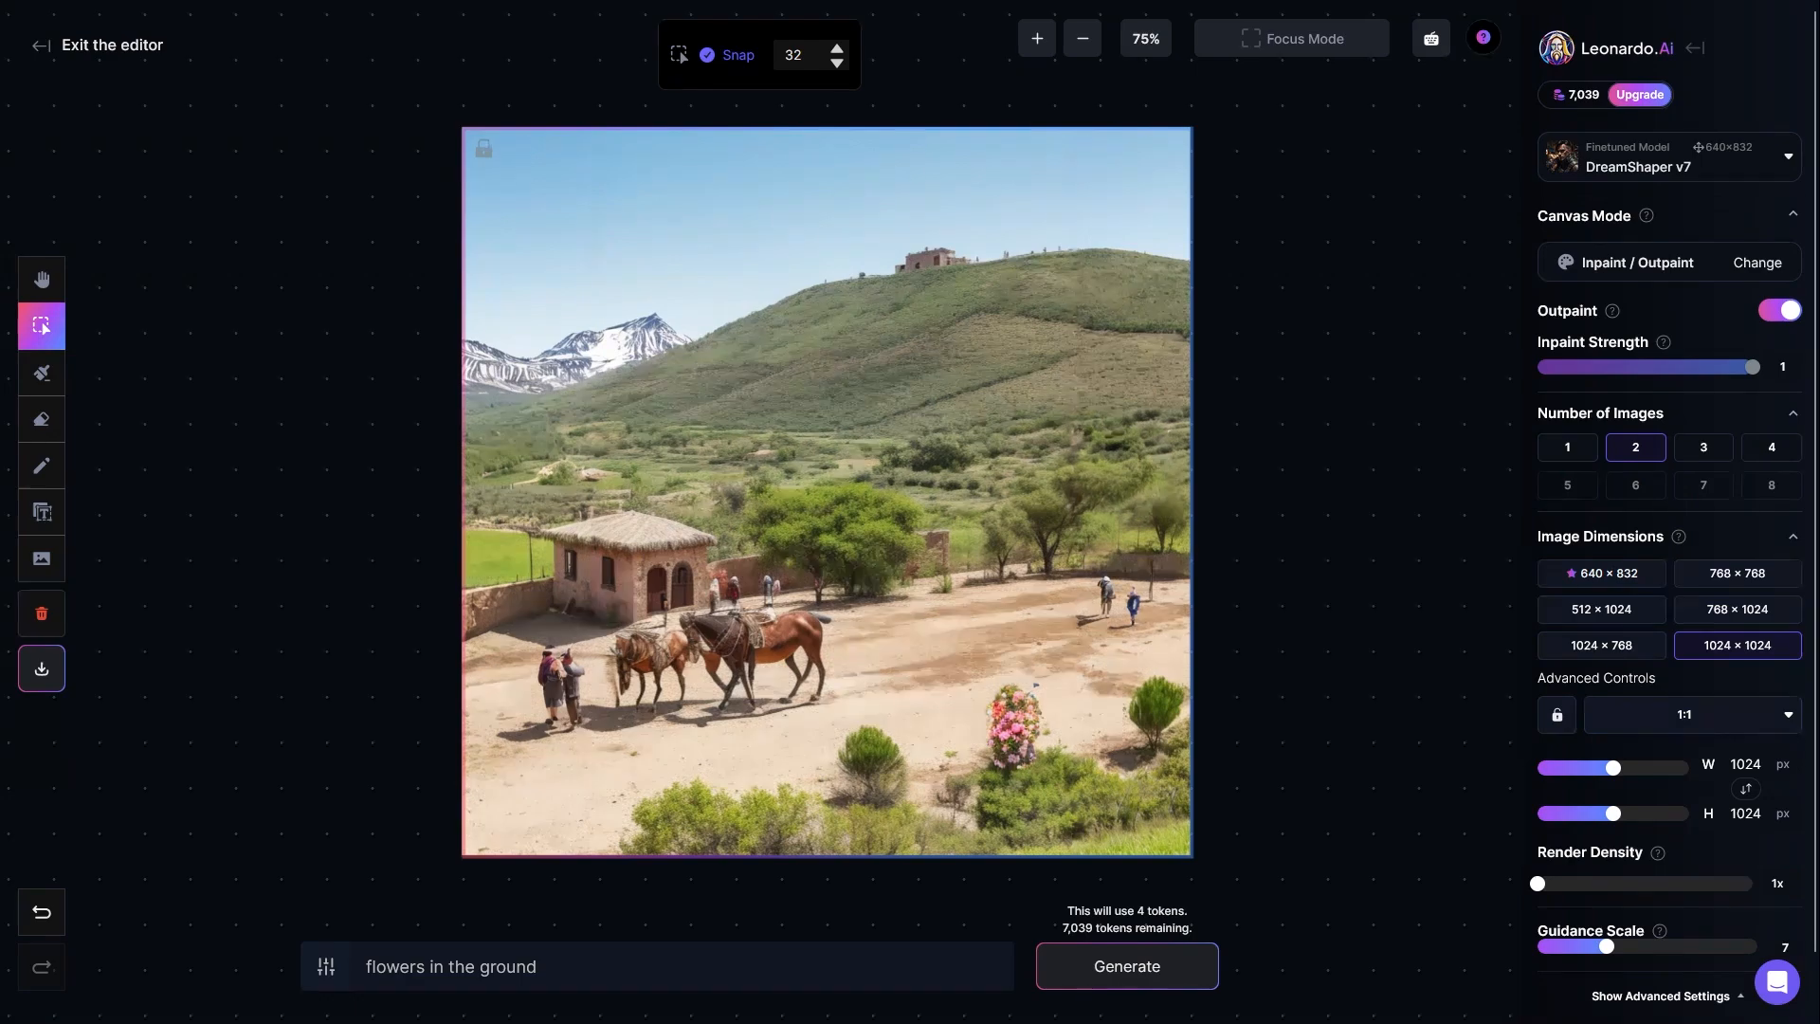
# Step: Read the Outpaint explanation and toggle the Outpaint option off and back on
pyautogui.moveTo(1611, 311)
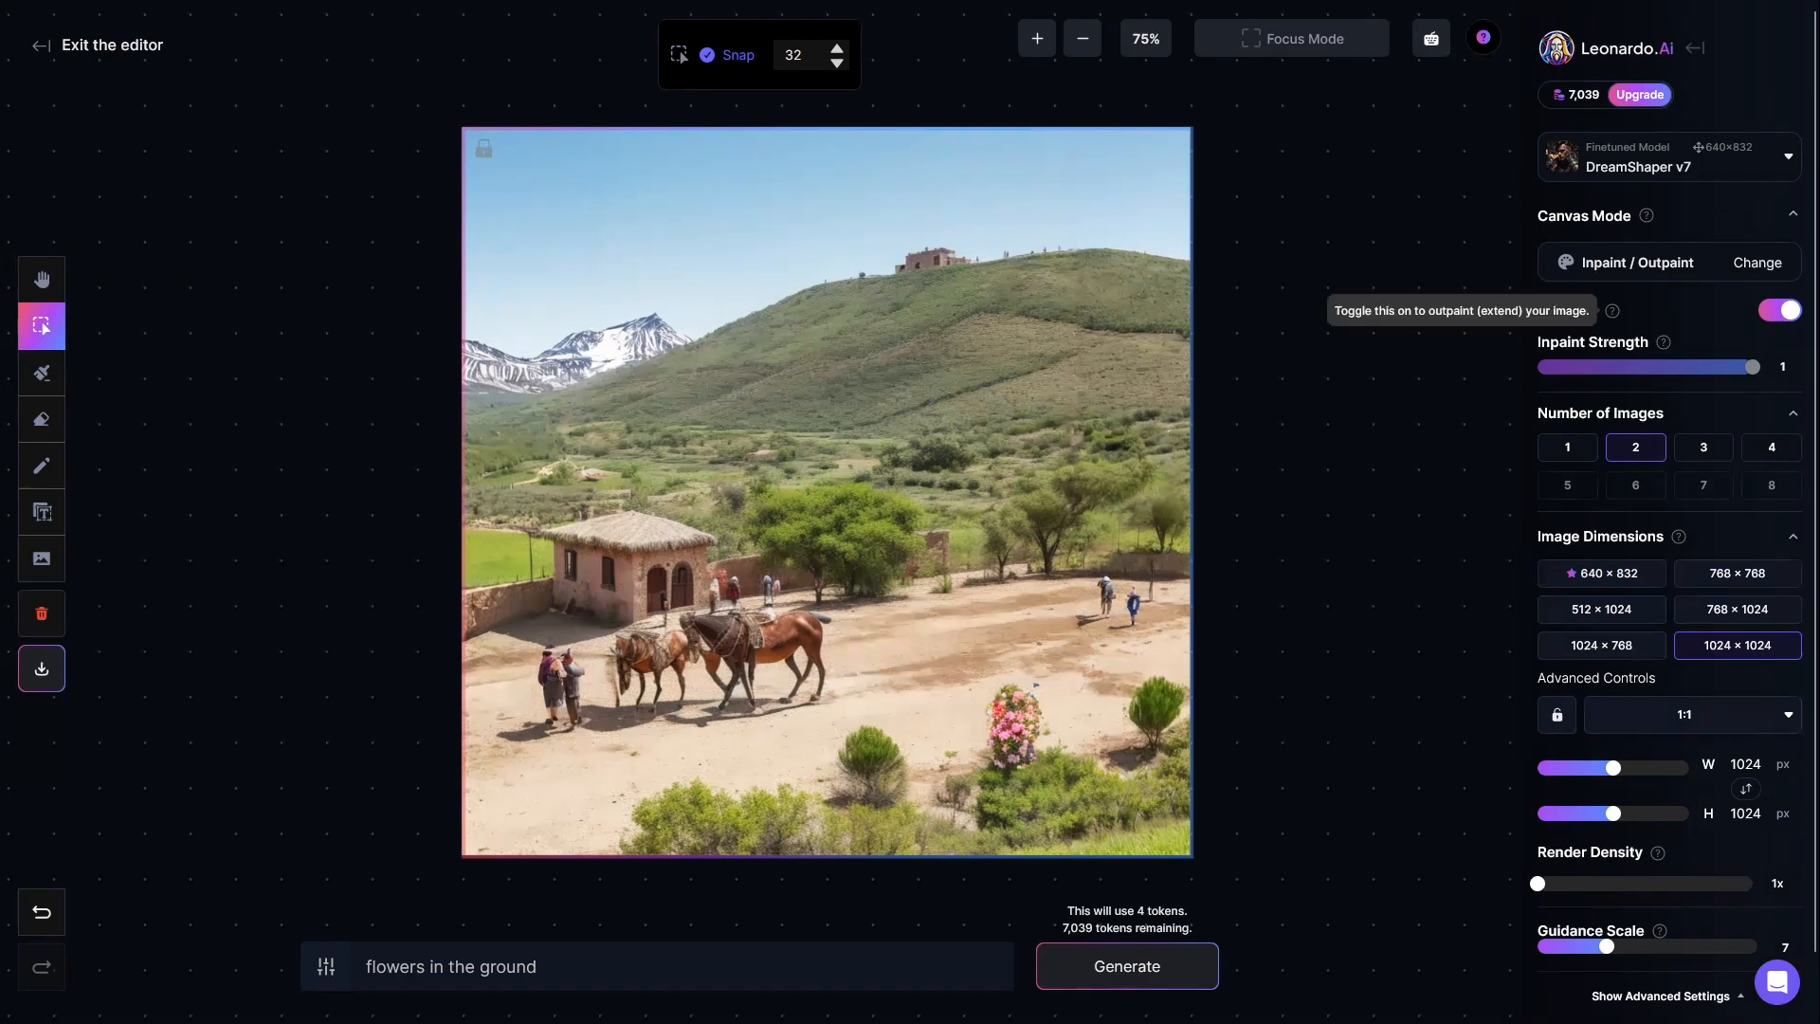
pyautogui.click(1777, 314)
pyautogui.click(1778, 314)
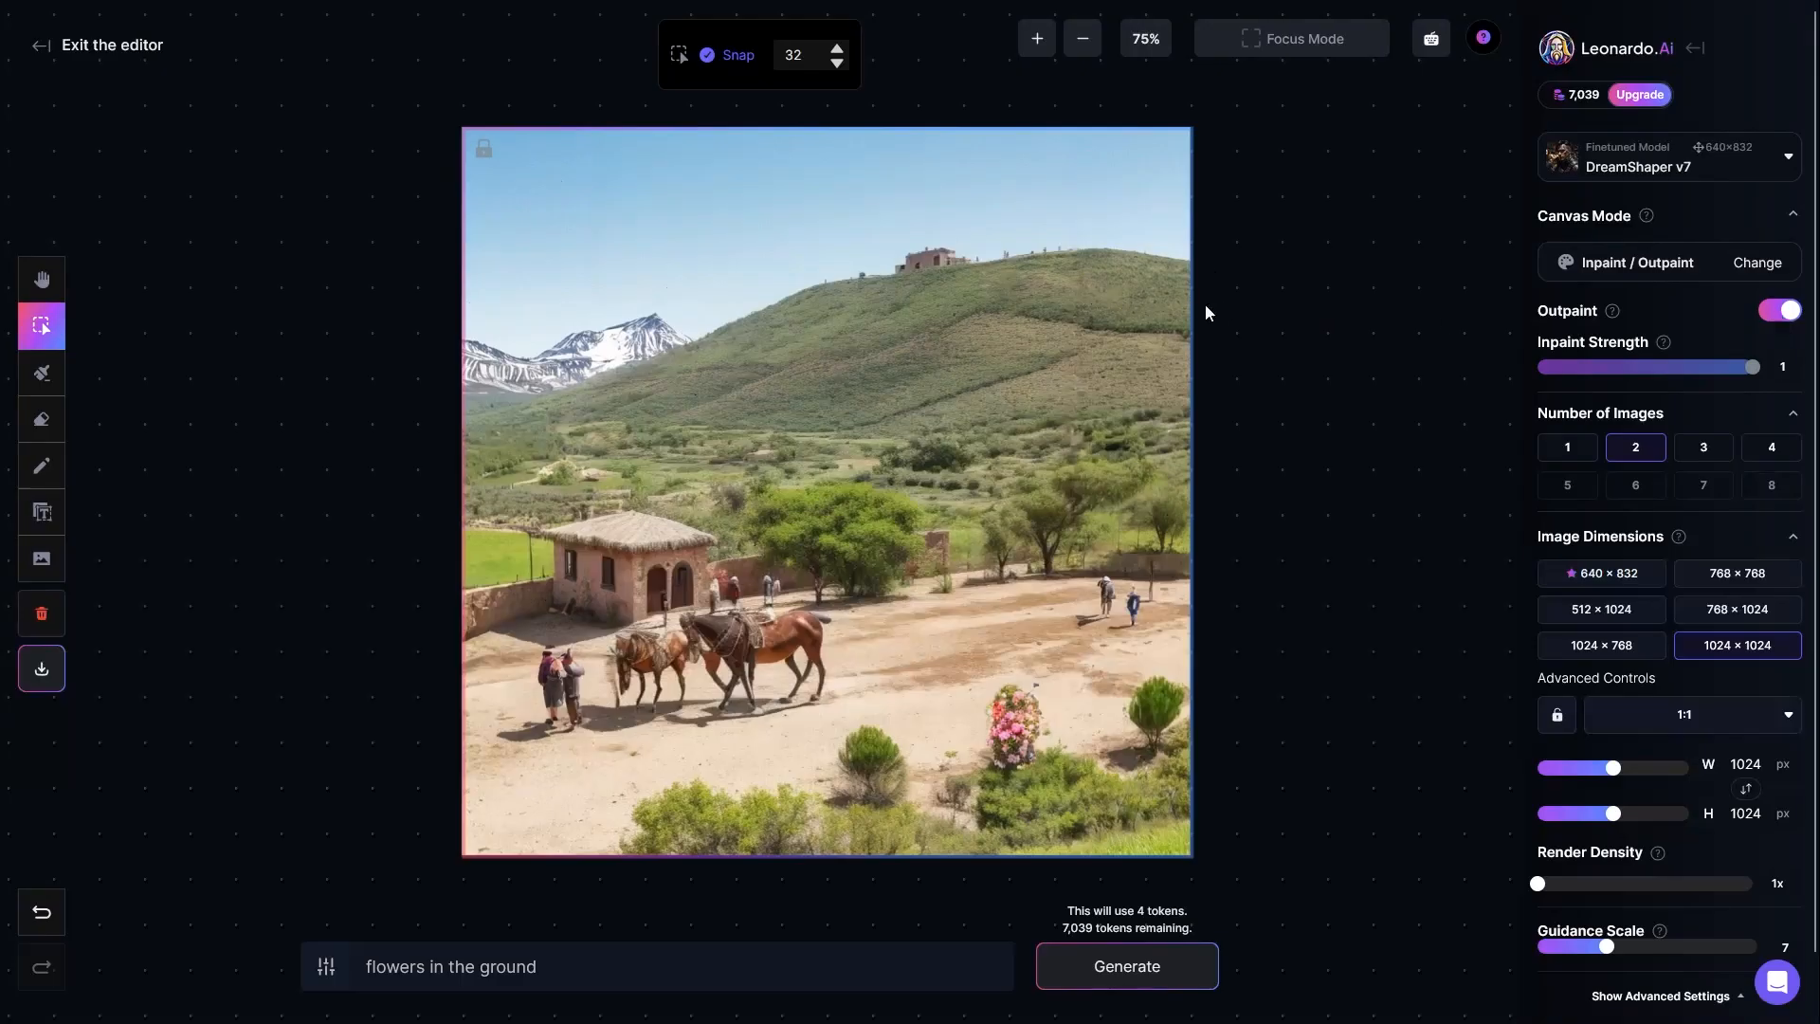
pyautogui.click(1778, 310)
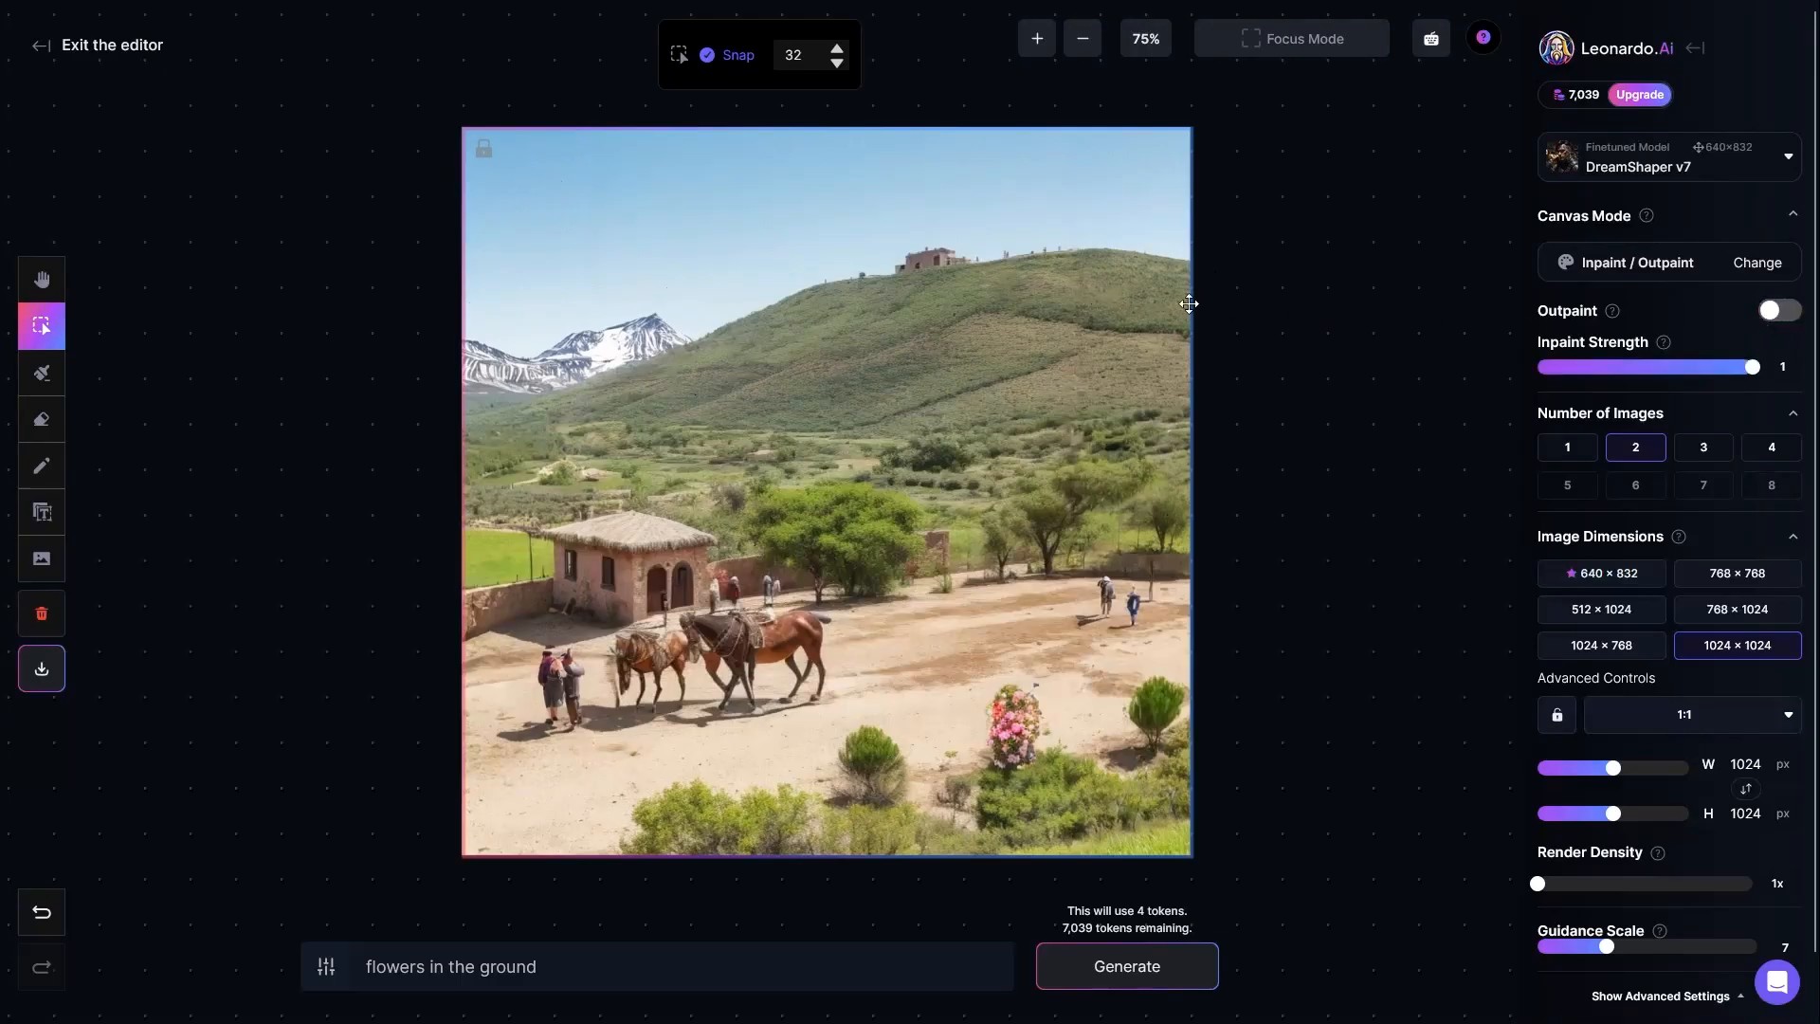
pyautogui.click(1778, 311)
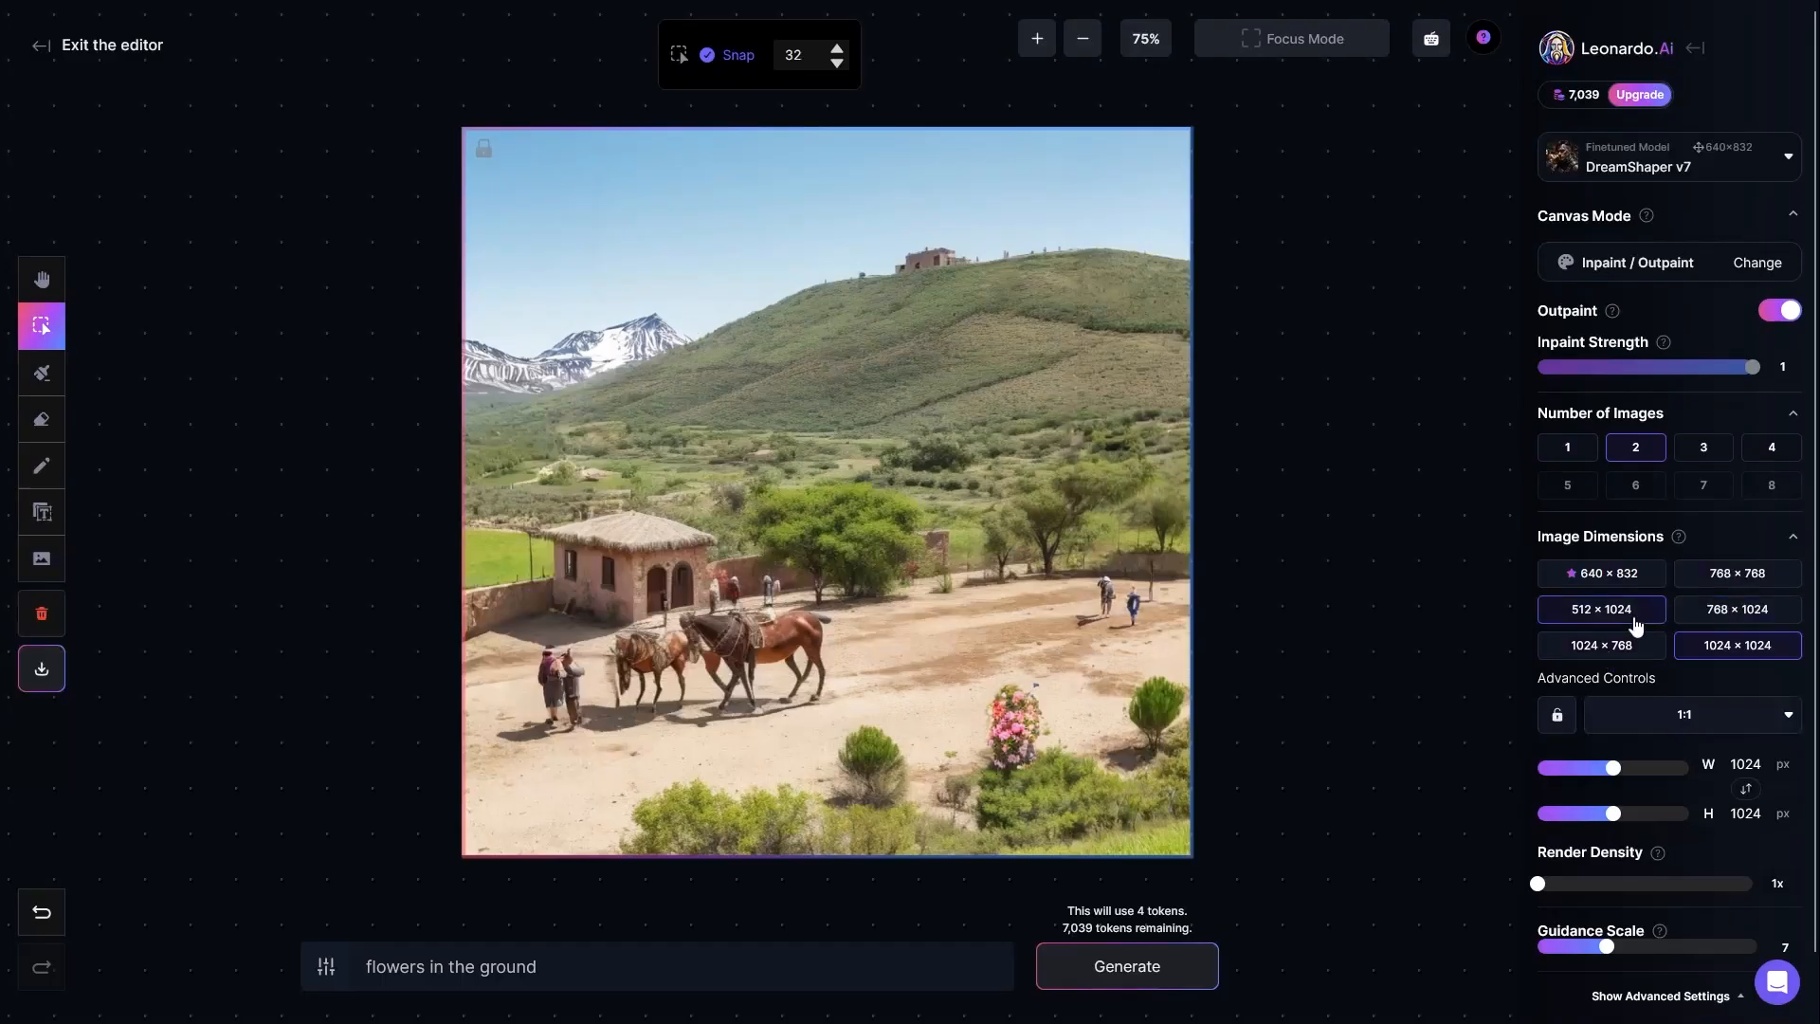
# Step: Set the image dimensions' aspect ratio to 16:9 in the advanced controls
pyautogui.scroll(-1, 1668, 584)
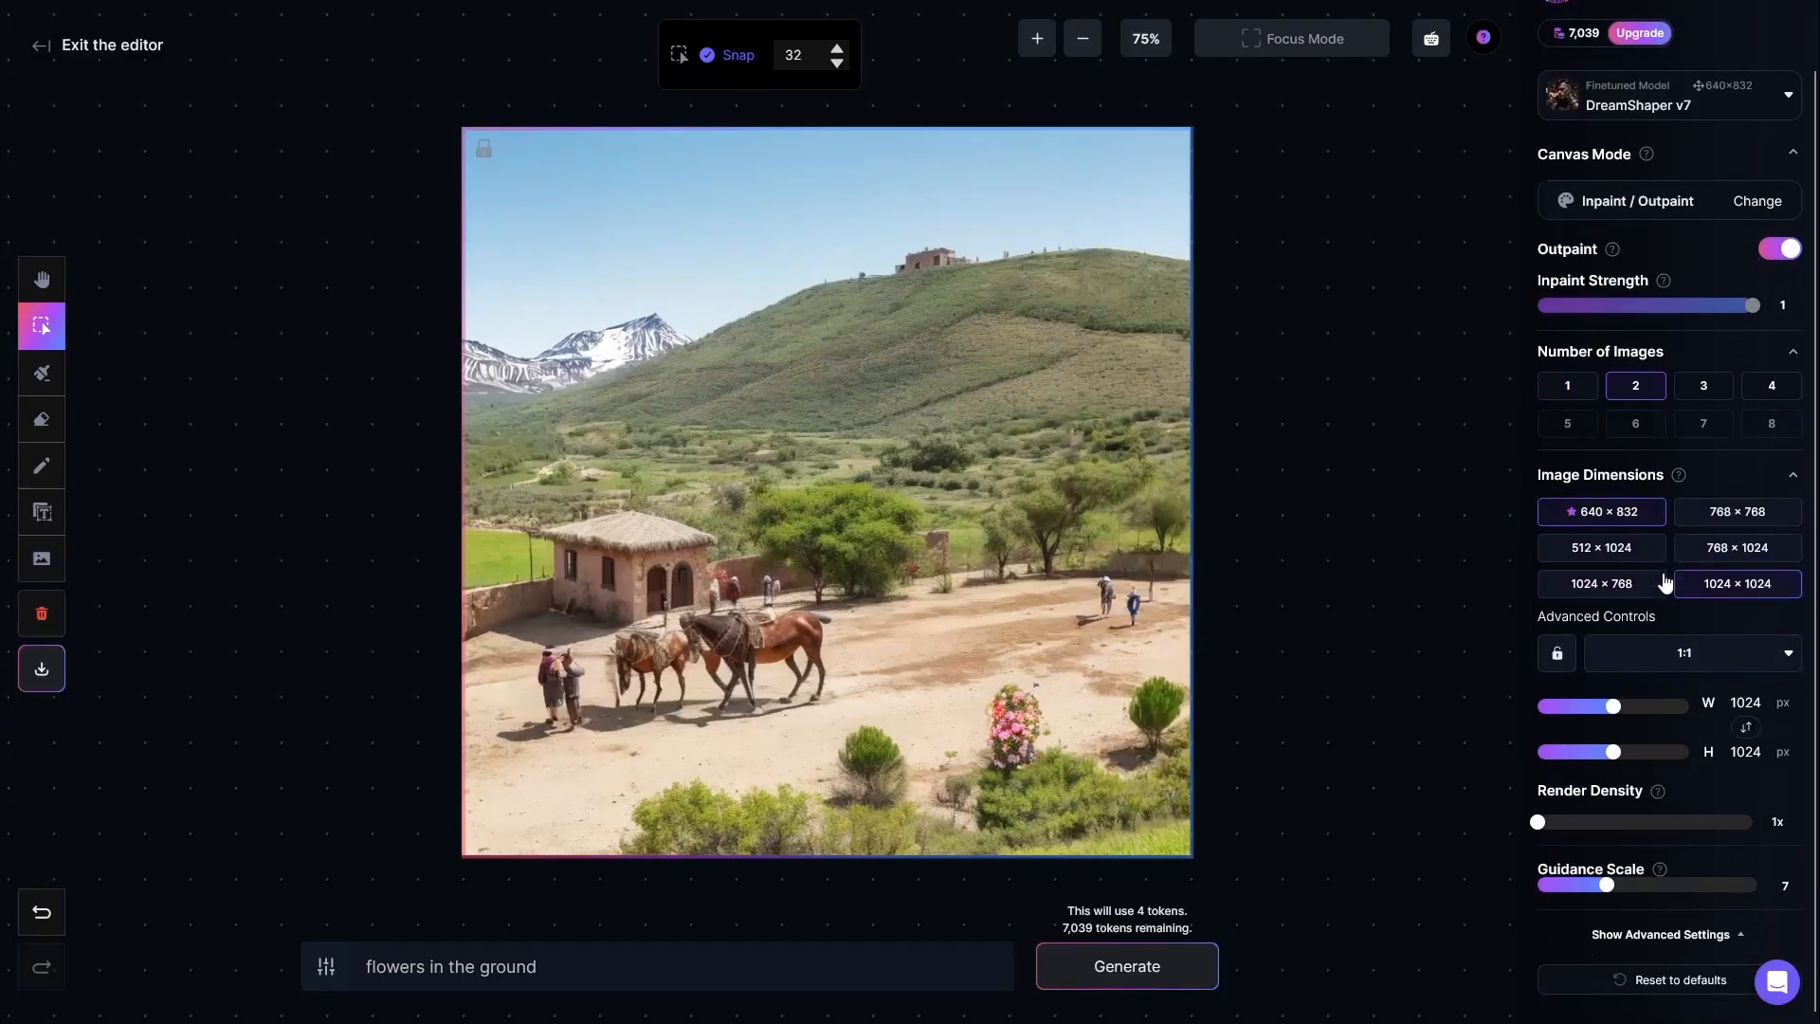
pyautogui.click(1789, 474)
pyautogui.click(1792, 538)
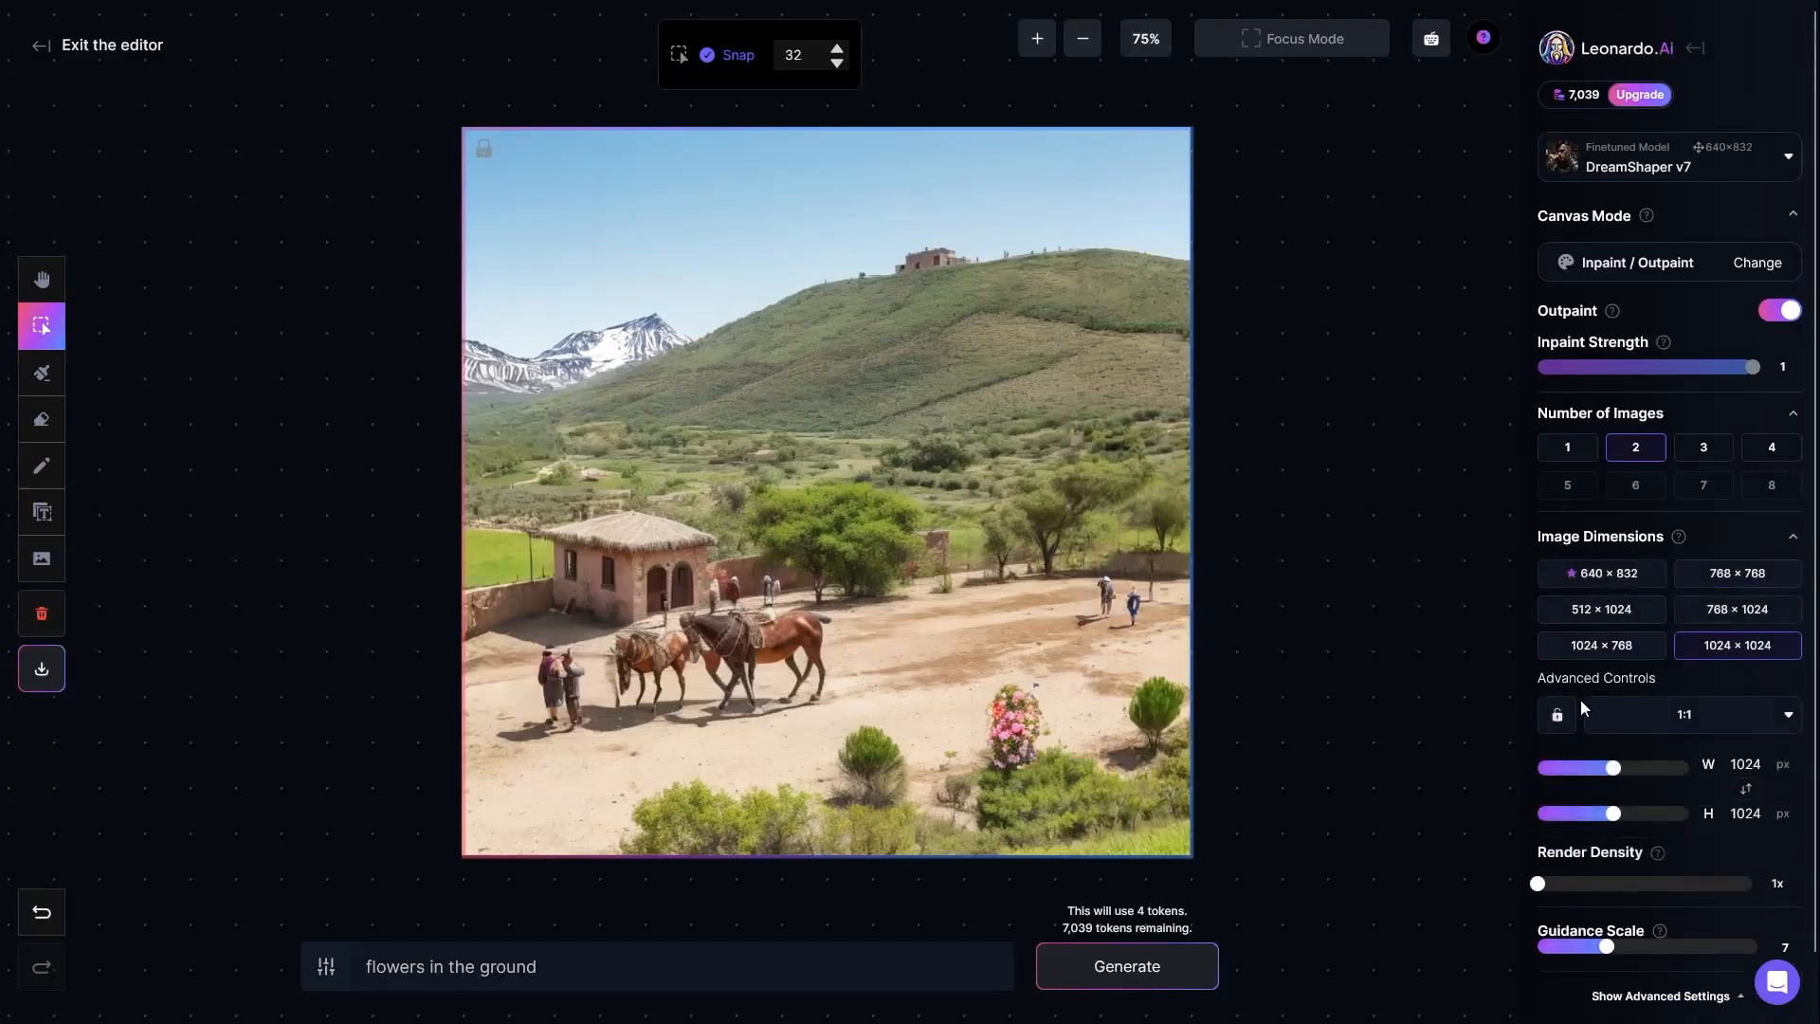
pyautogui.click(1723, 718)
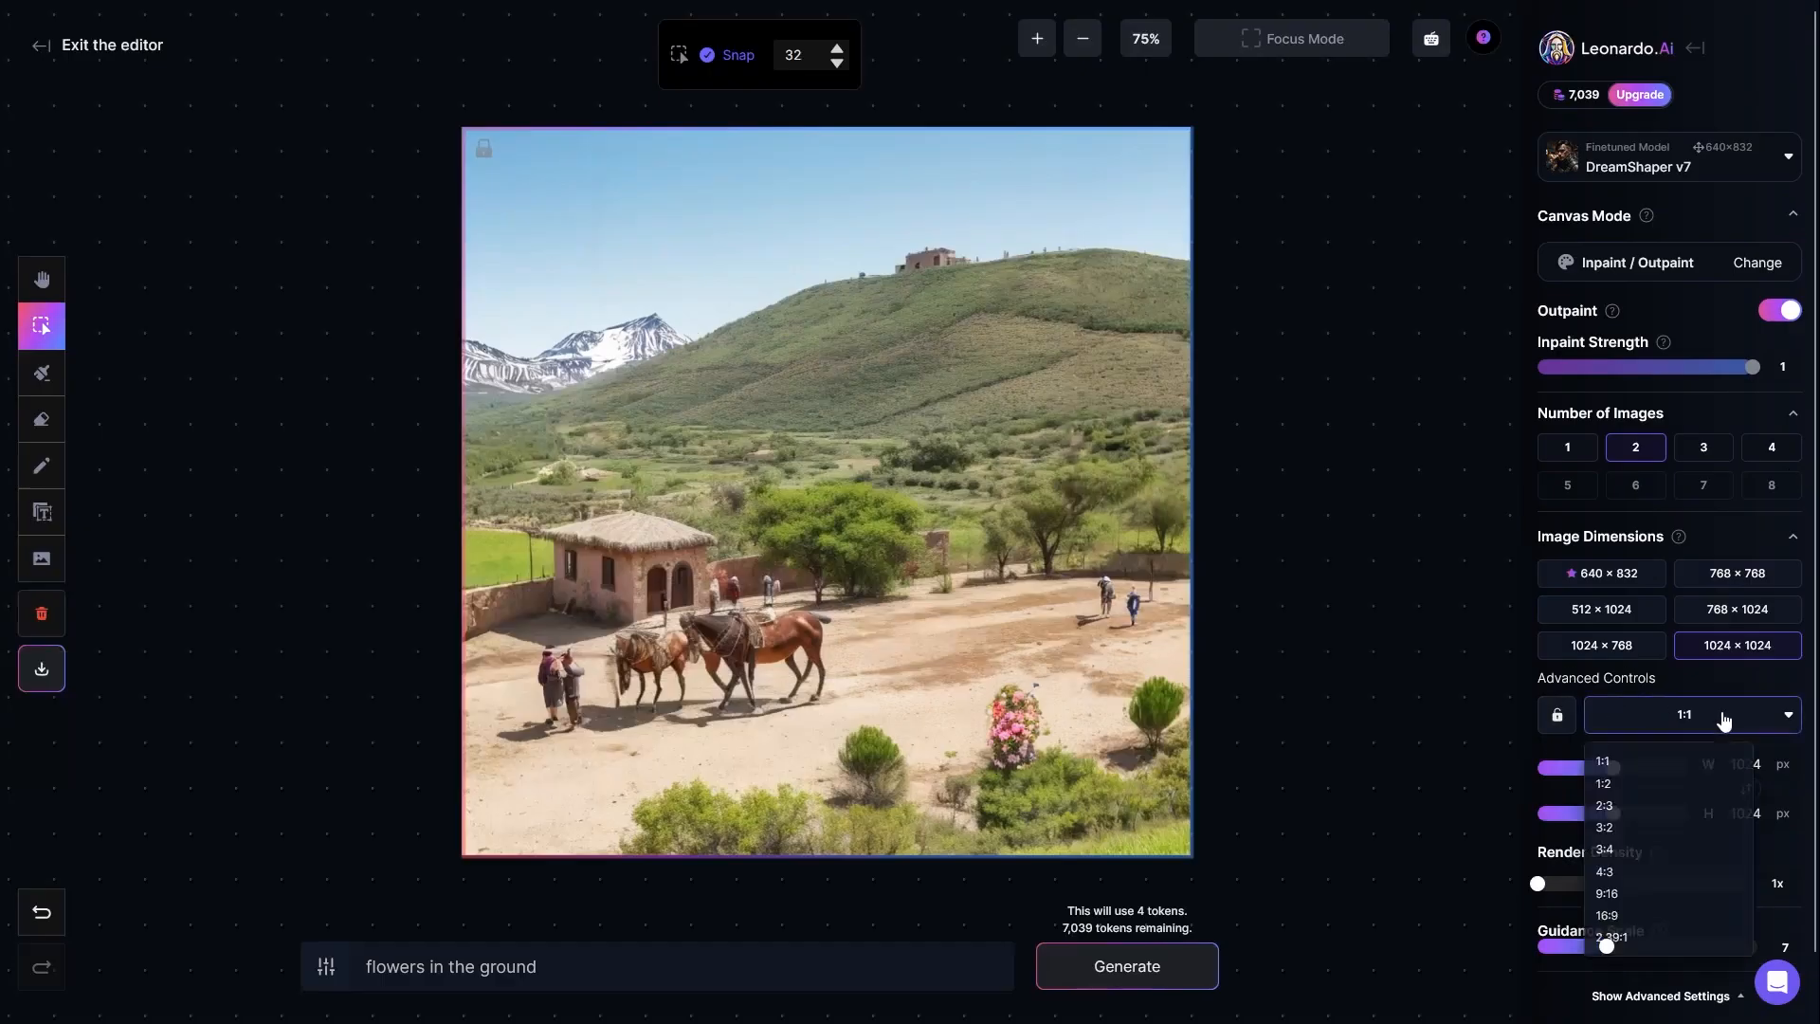
pyautogui.click(1647, 921)
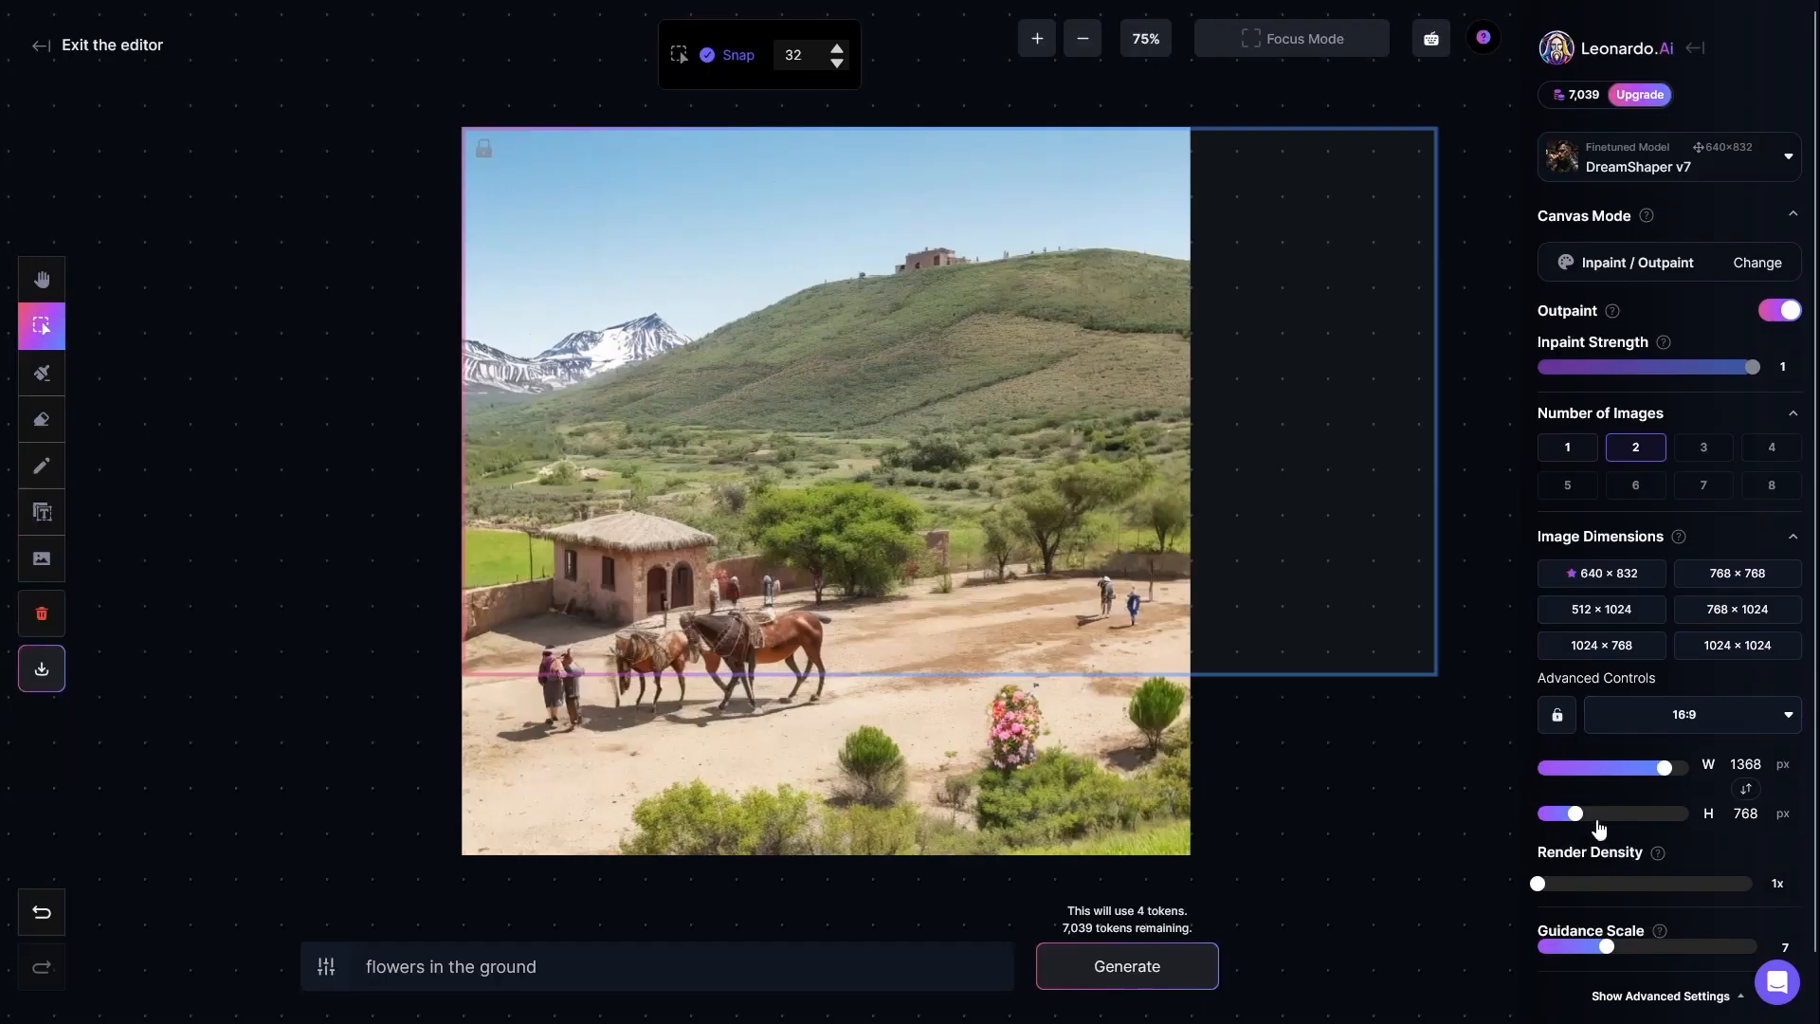
# Step: Try the 3:4 and 9:16 aspect ratios for the generation frame
pyautogui.click(1674, 727)
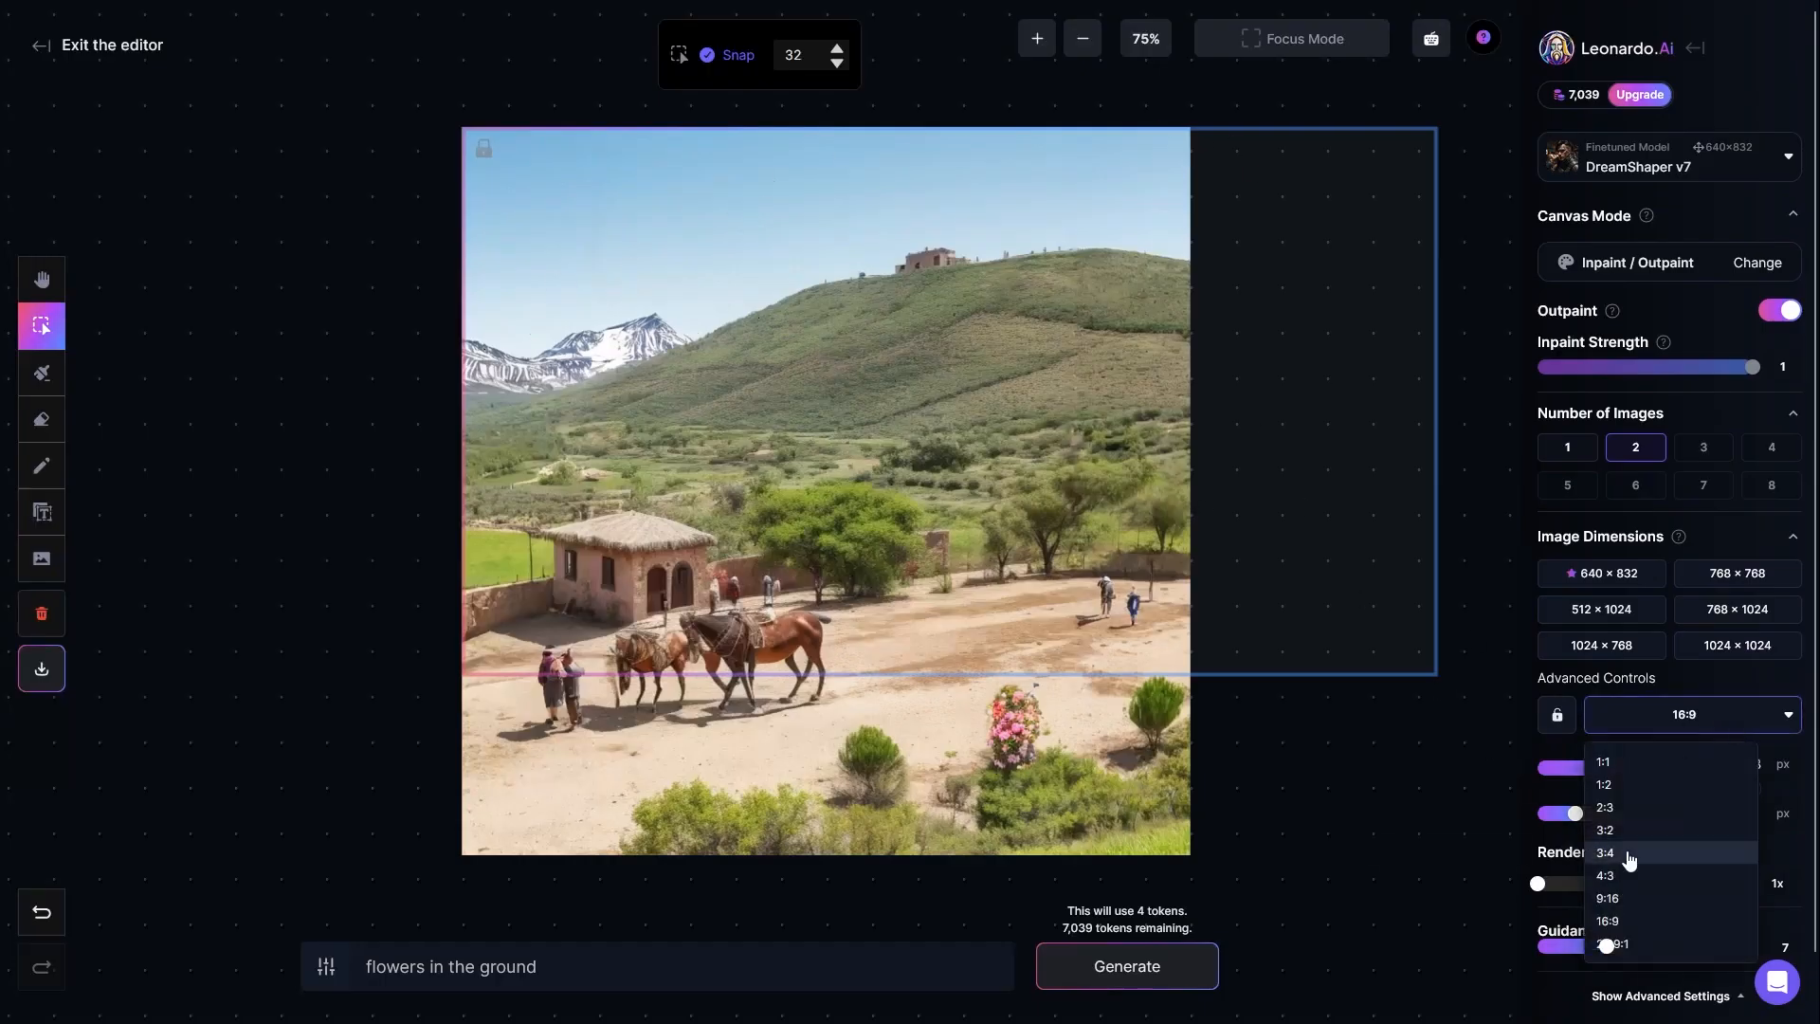
pyautogui.click(1629, 855)
pyautogui.click(1706, 720)
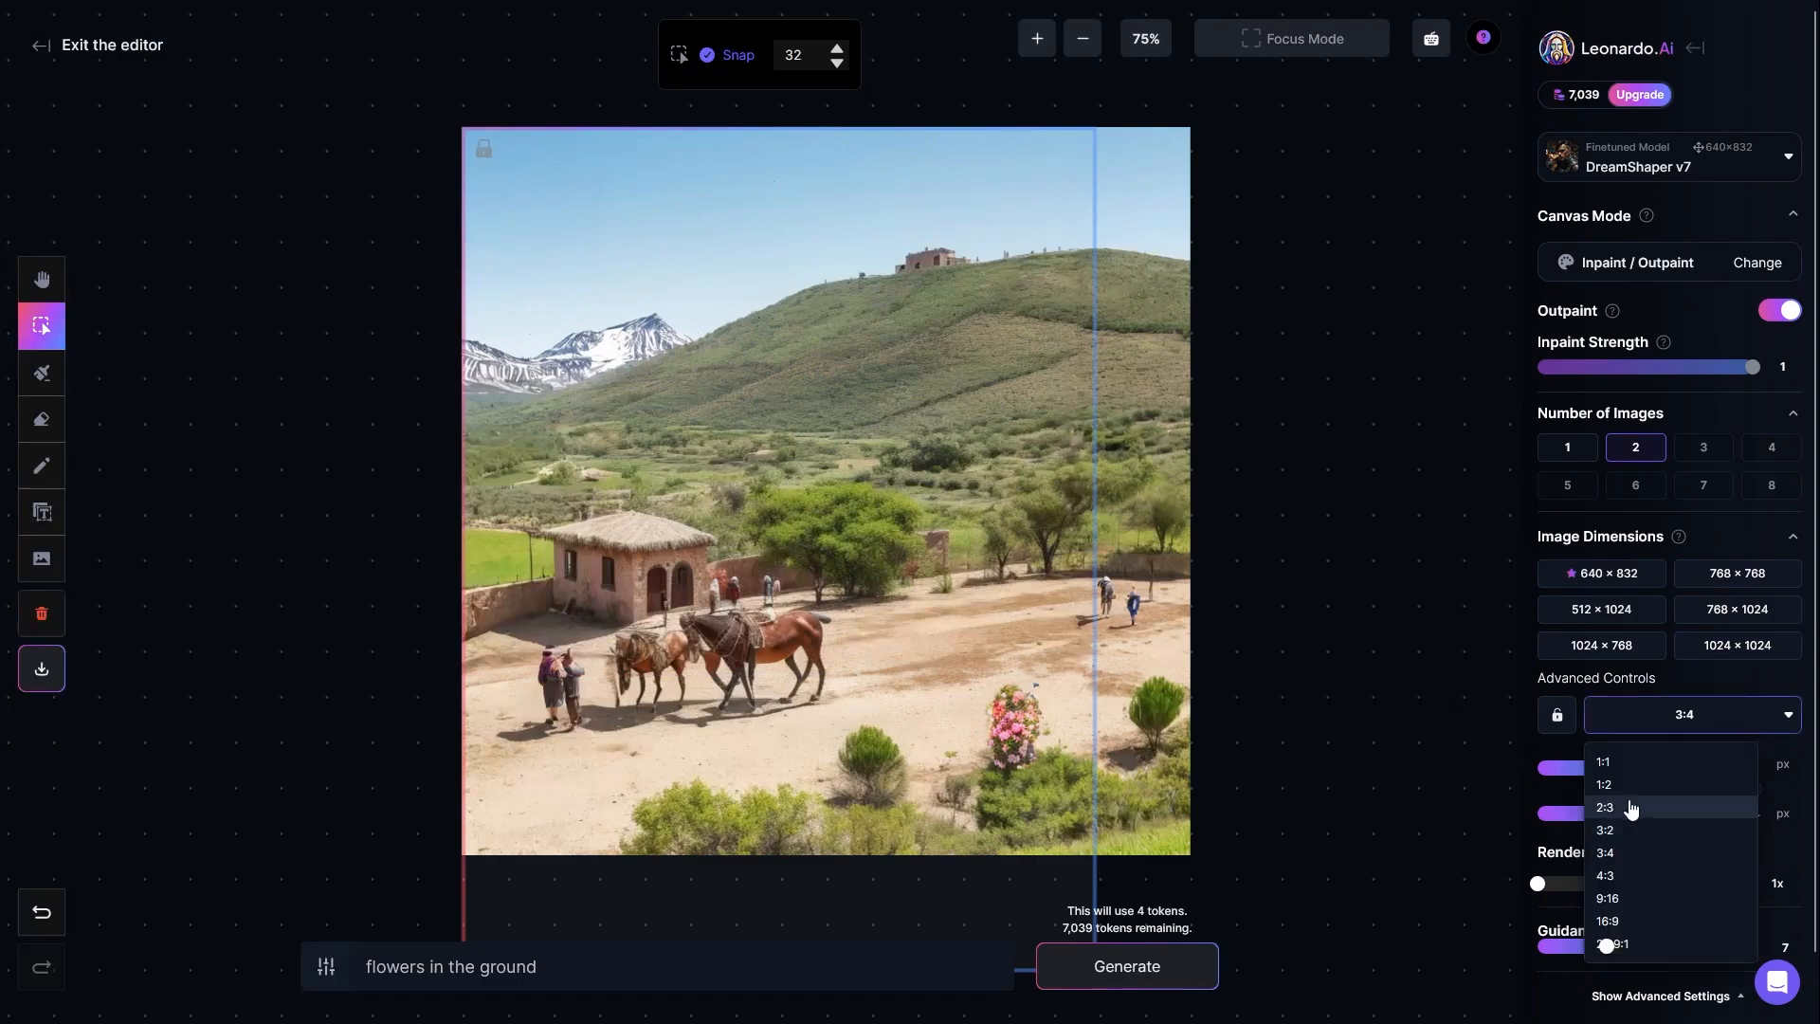
pyautogui.click(1641, 860)
pyautogui.click(1706, 719)
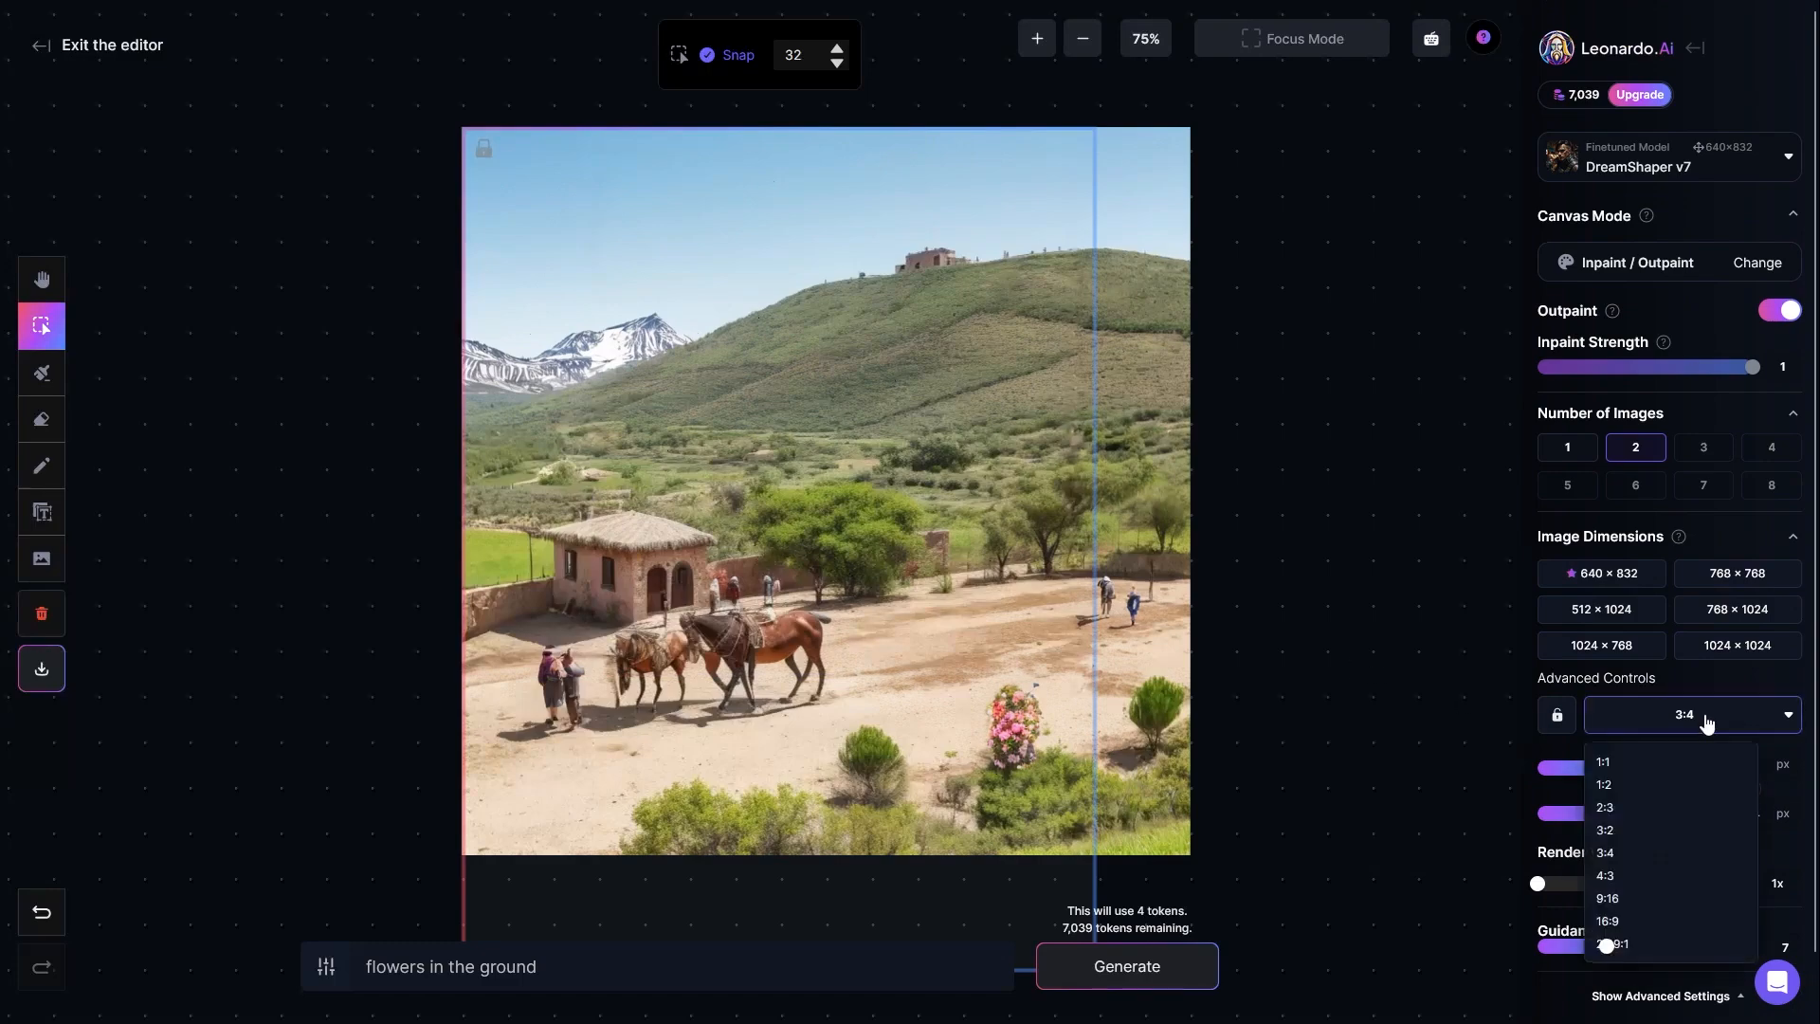
pyautogui.click(1649, 899)
# Step: Restore the generation frame's aspect ratio to 1:1 and look through the ratio options again
pyautogui.click(1687, 716)
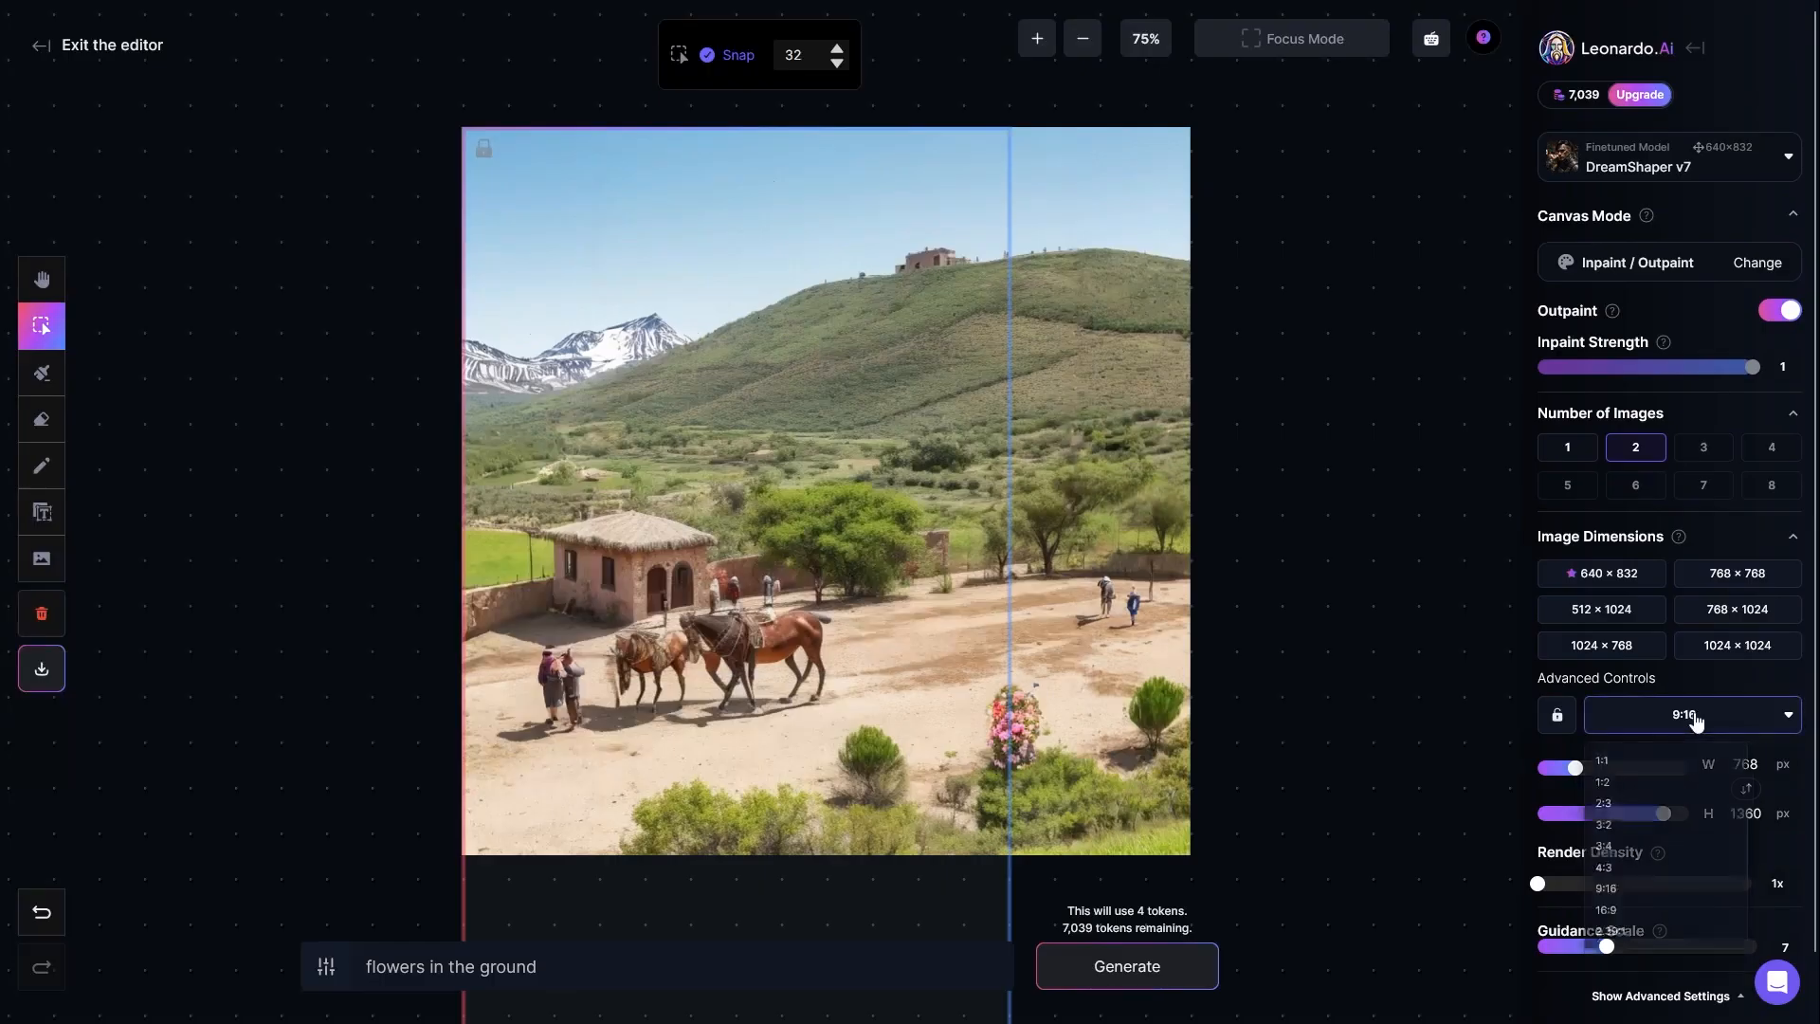
pyautogui.click(1611, 762)
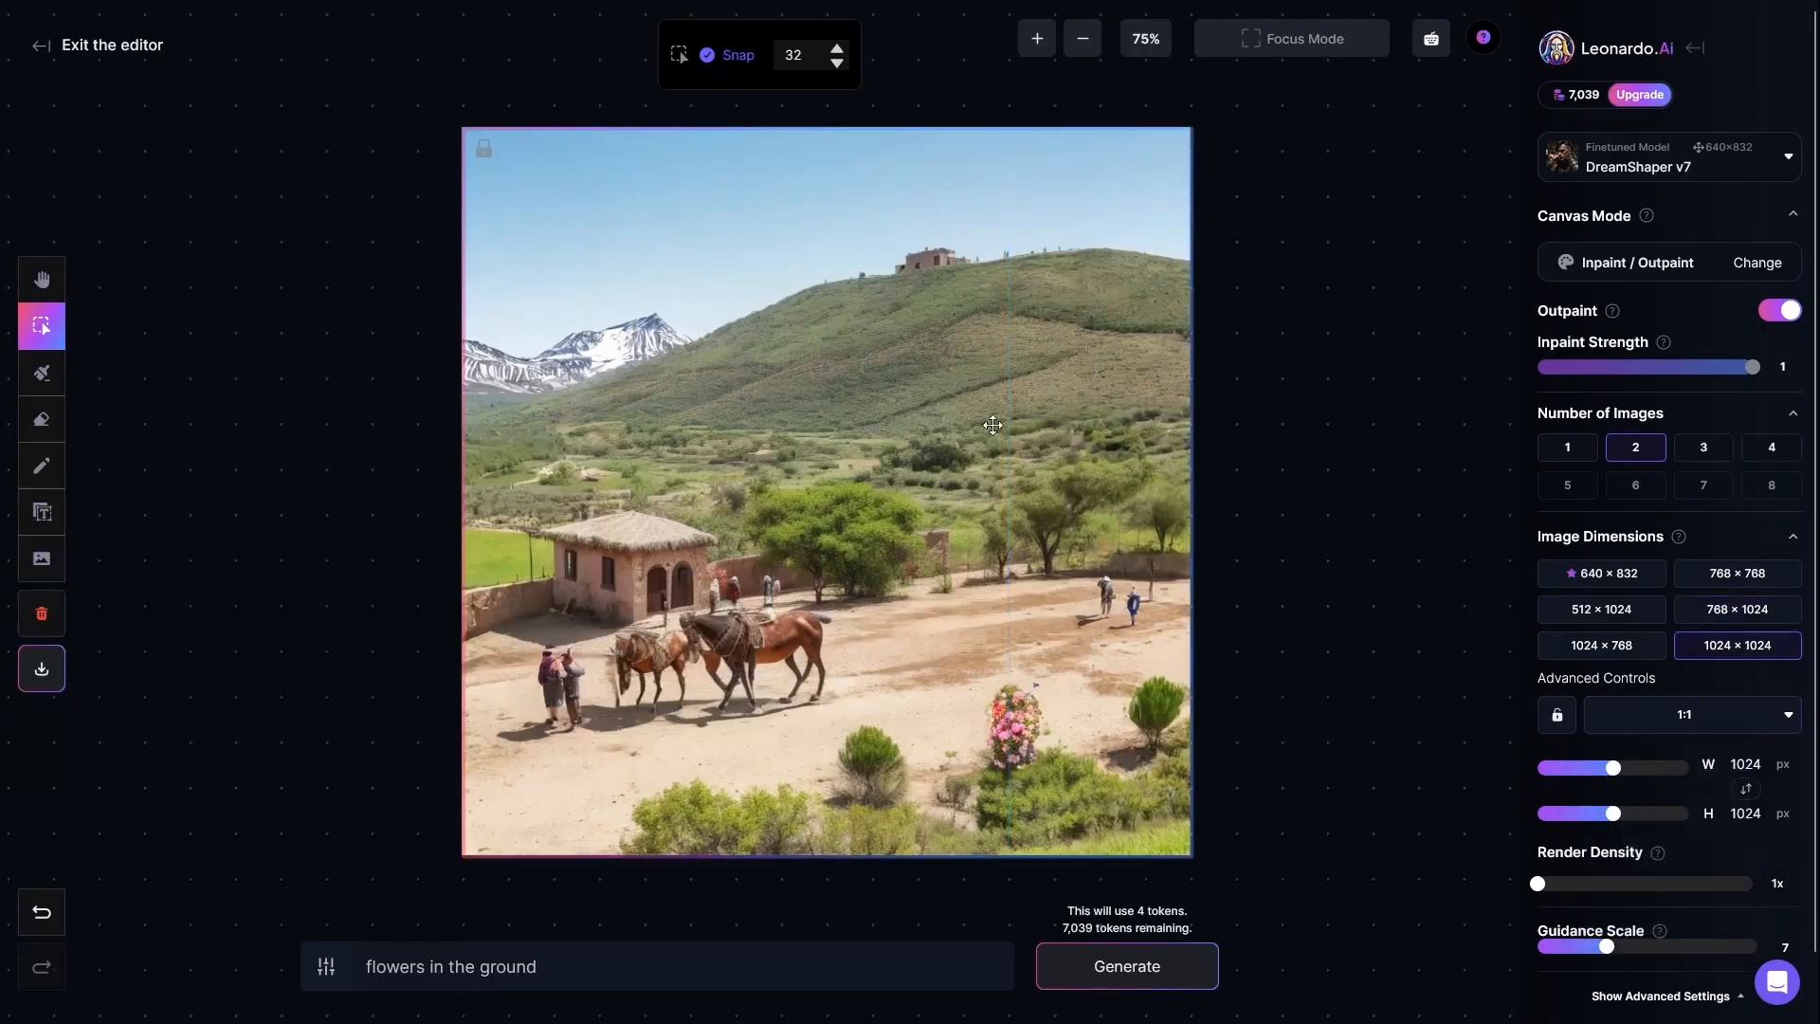
pyautogui.click(1695, 728)
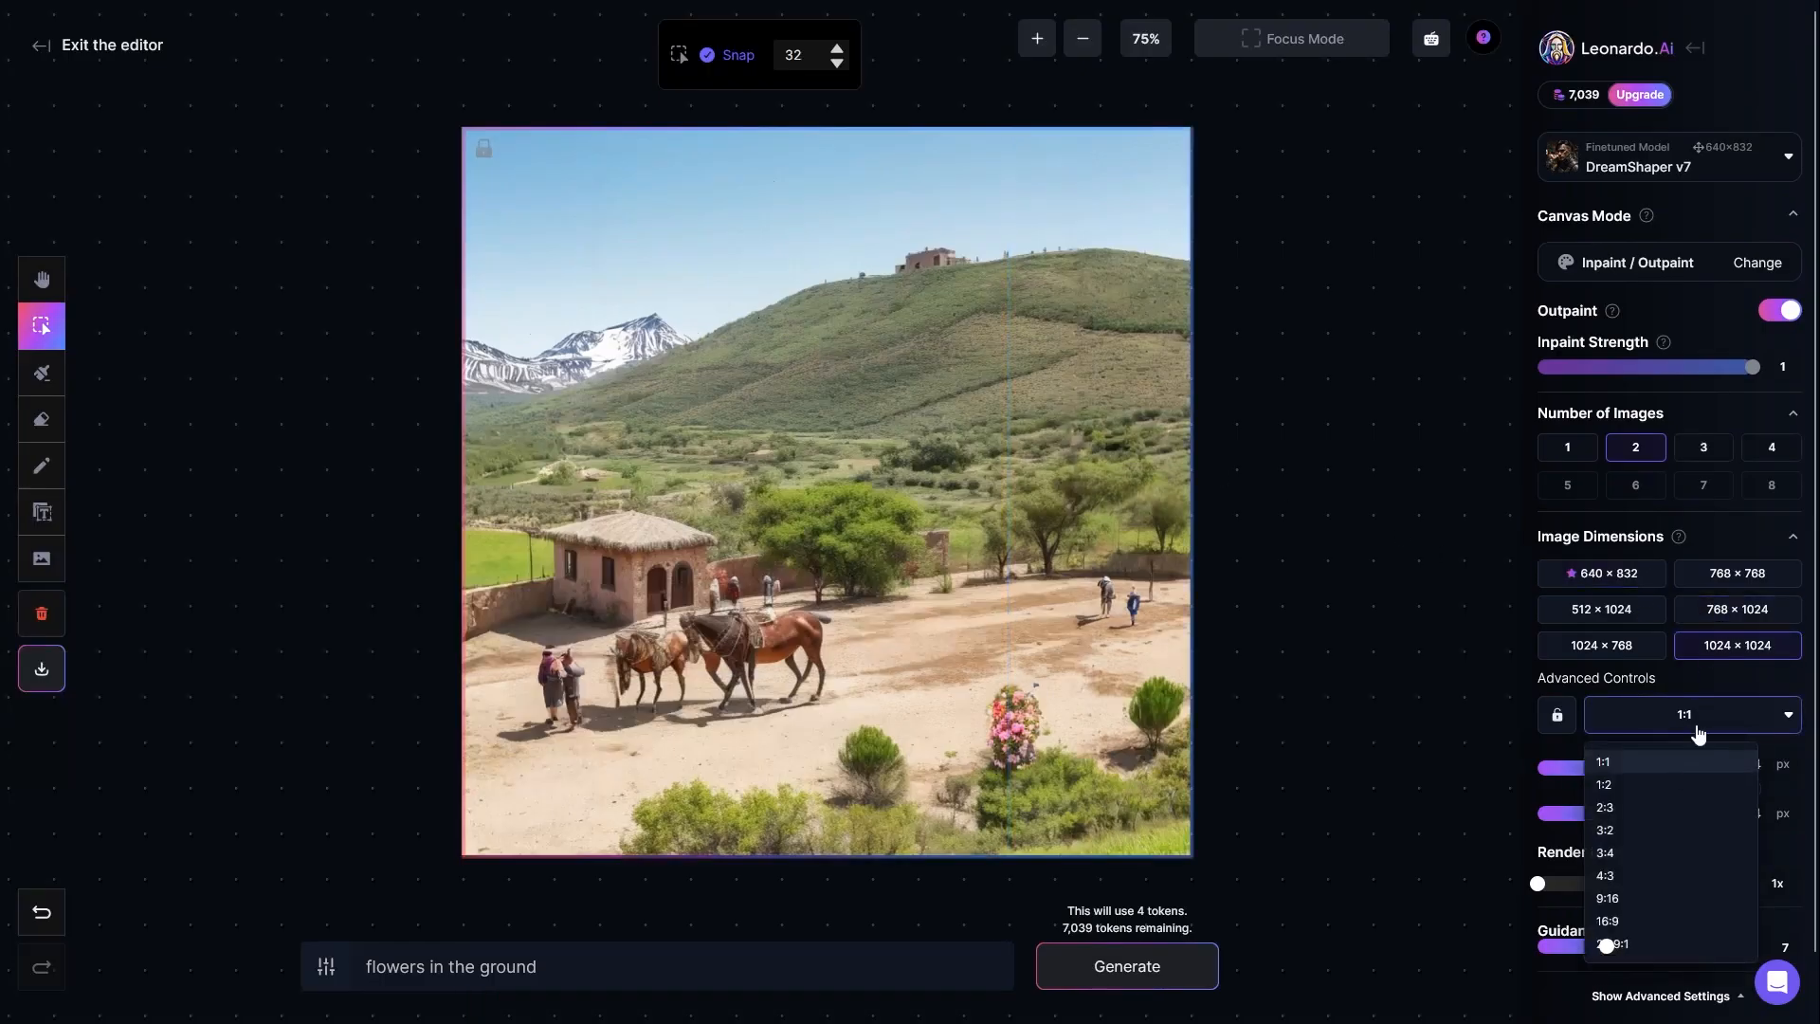
pyautogui.click(1712, 719)
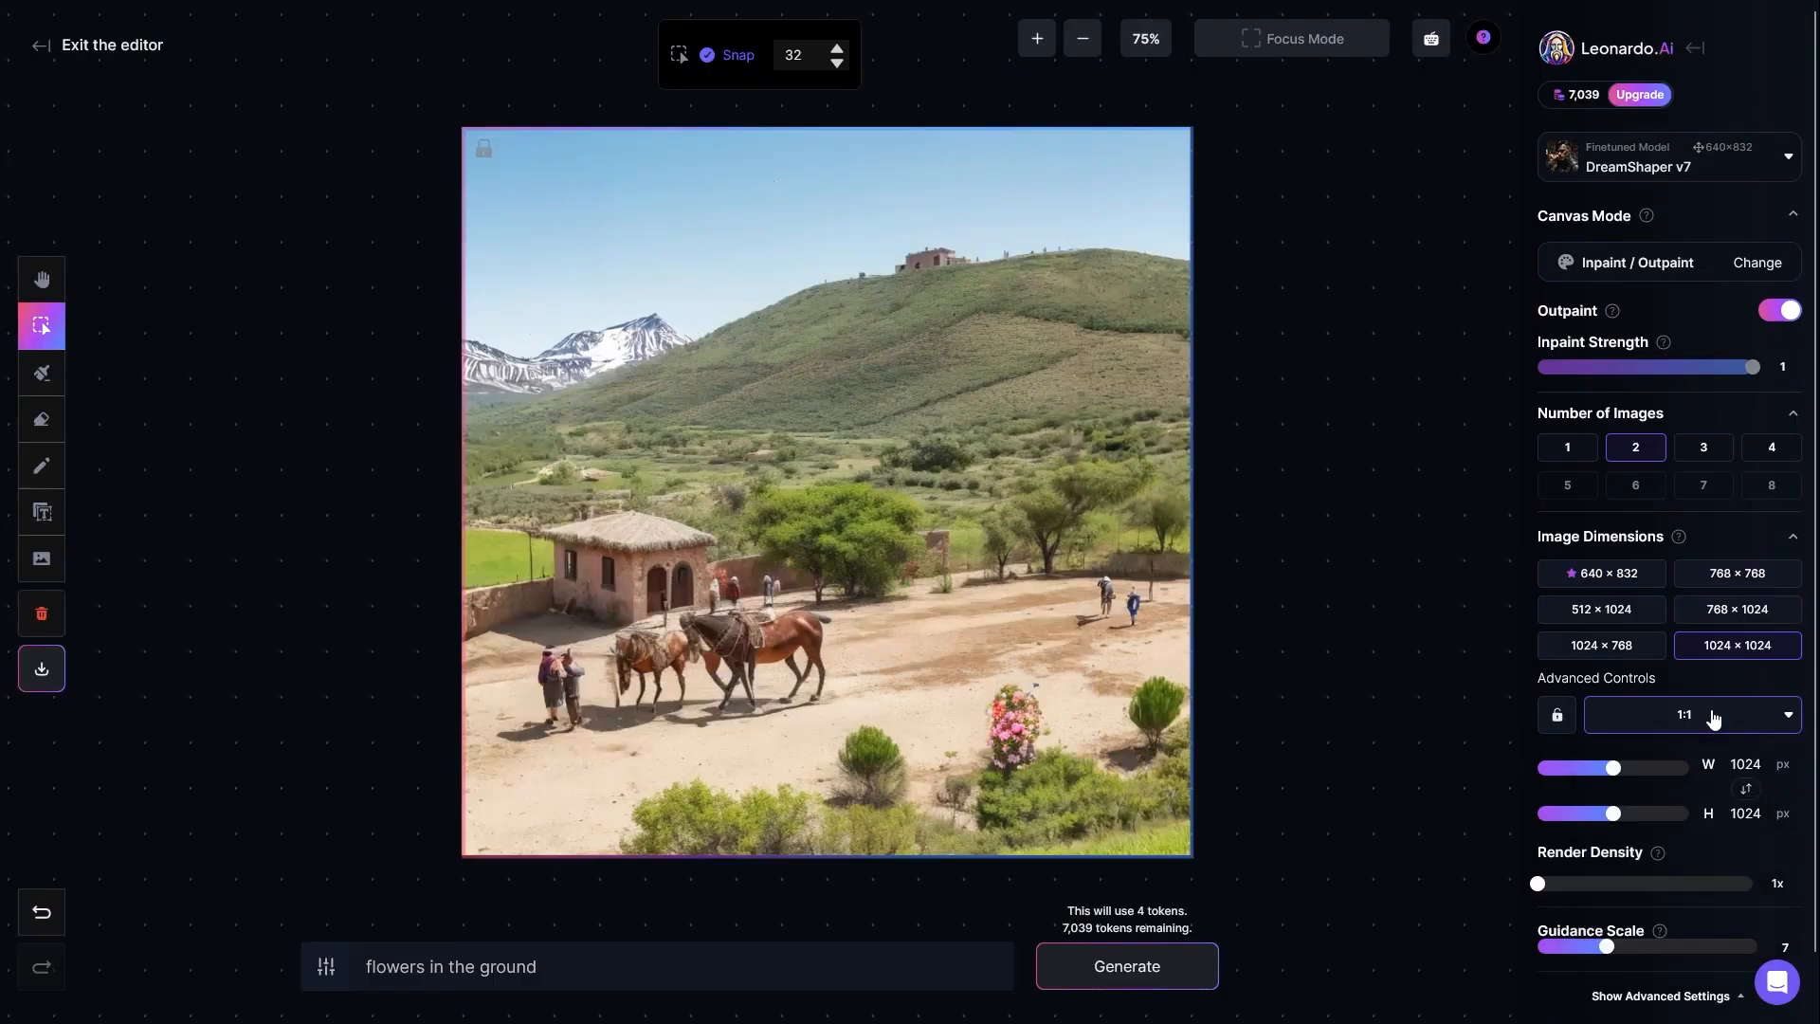
# Step: Lock the 1:1 aspect ratio, try a 936 × 936 px frame, and restore the size to 1024 × 1024 px
pyautogui.click(1557, 716)
pyautogui.moveTo(1615, 770)
pyautogui.mouseDown()
pyautogui.moveTo(1683, 777)
pyautogui.moveTo(1600, 777)
pyautogui.mouseUp()
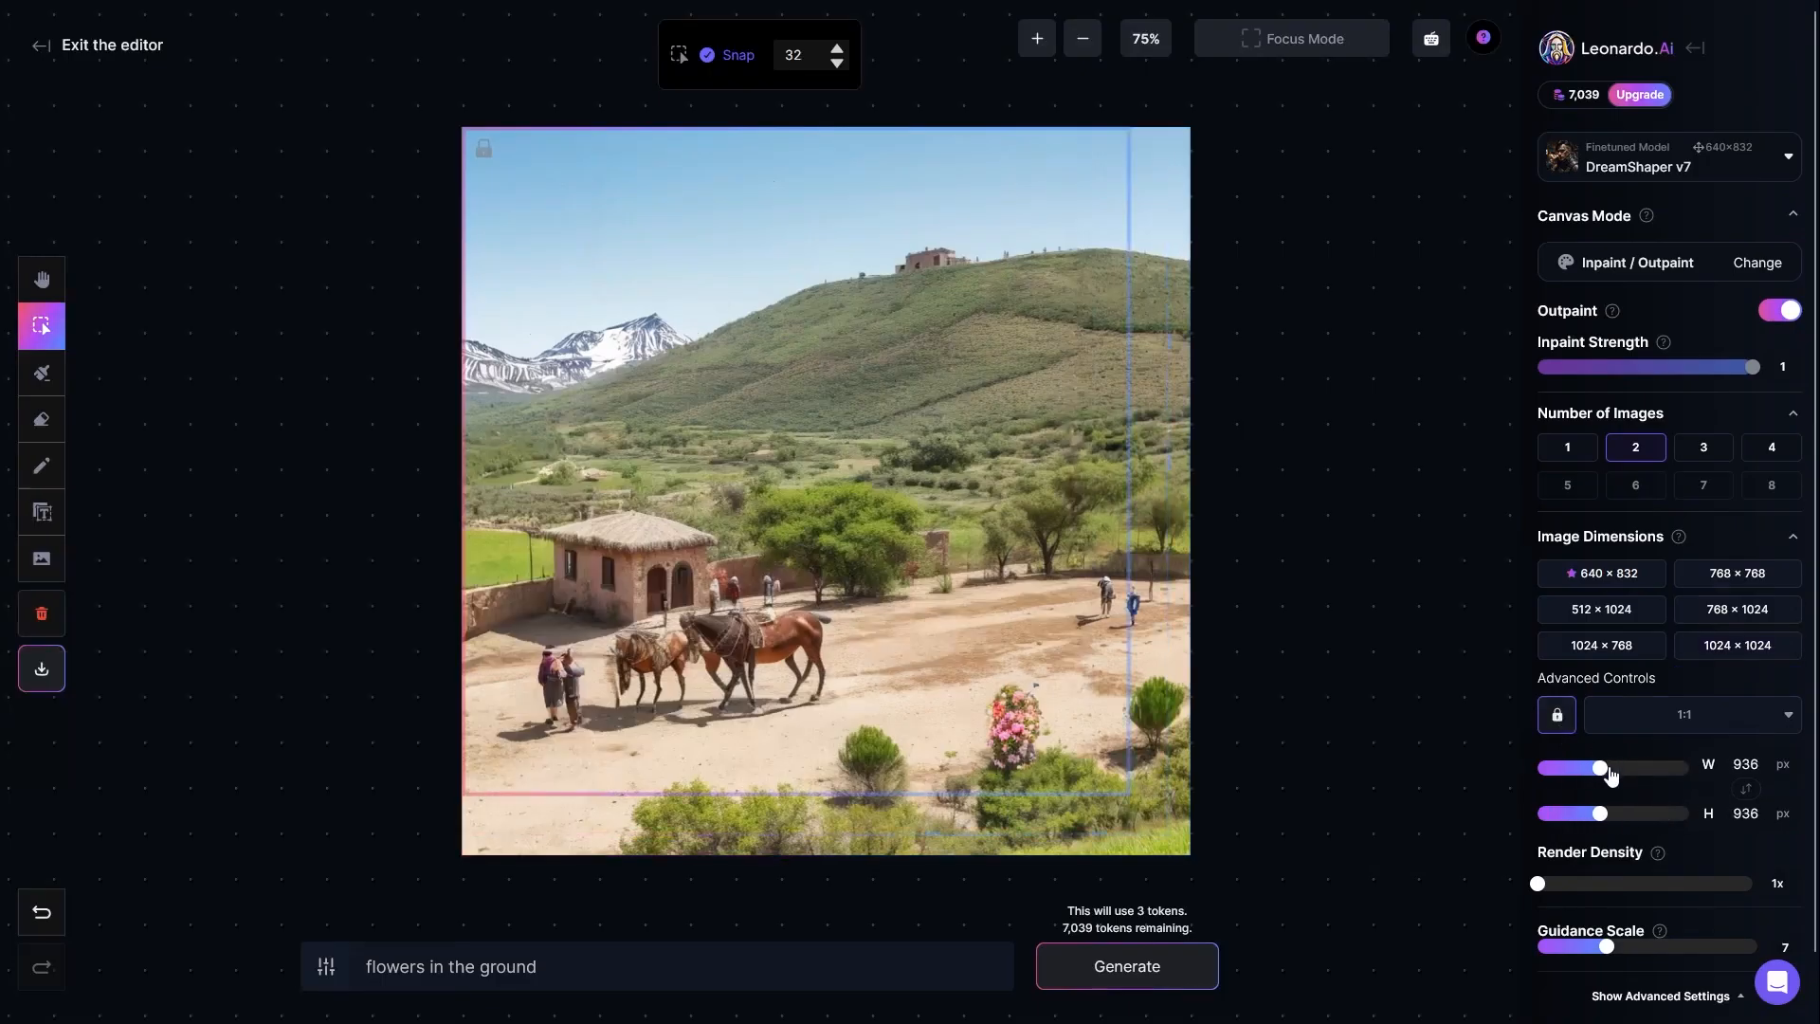
pyautogui.moveTo(1602, 769)
pyautogui.mouseDown()
pyautogui.moveTo(1556, 775)
pyautogui.moveTo(1616, 777)
pyautogui.mouseUp()
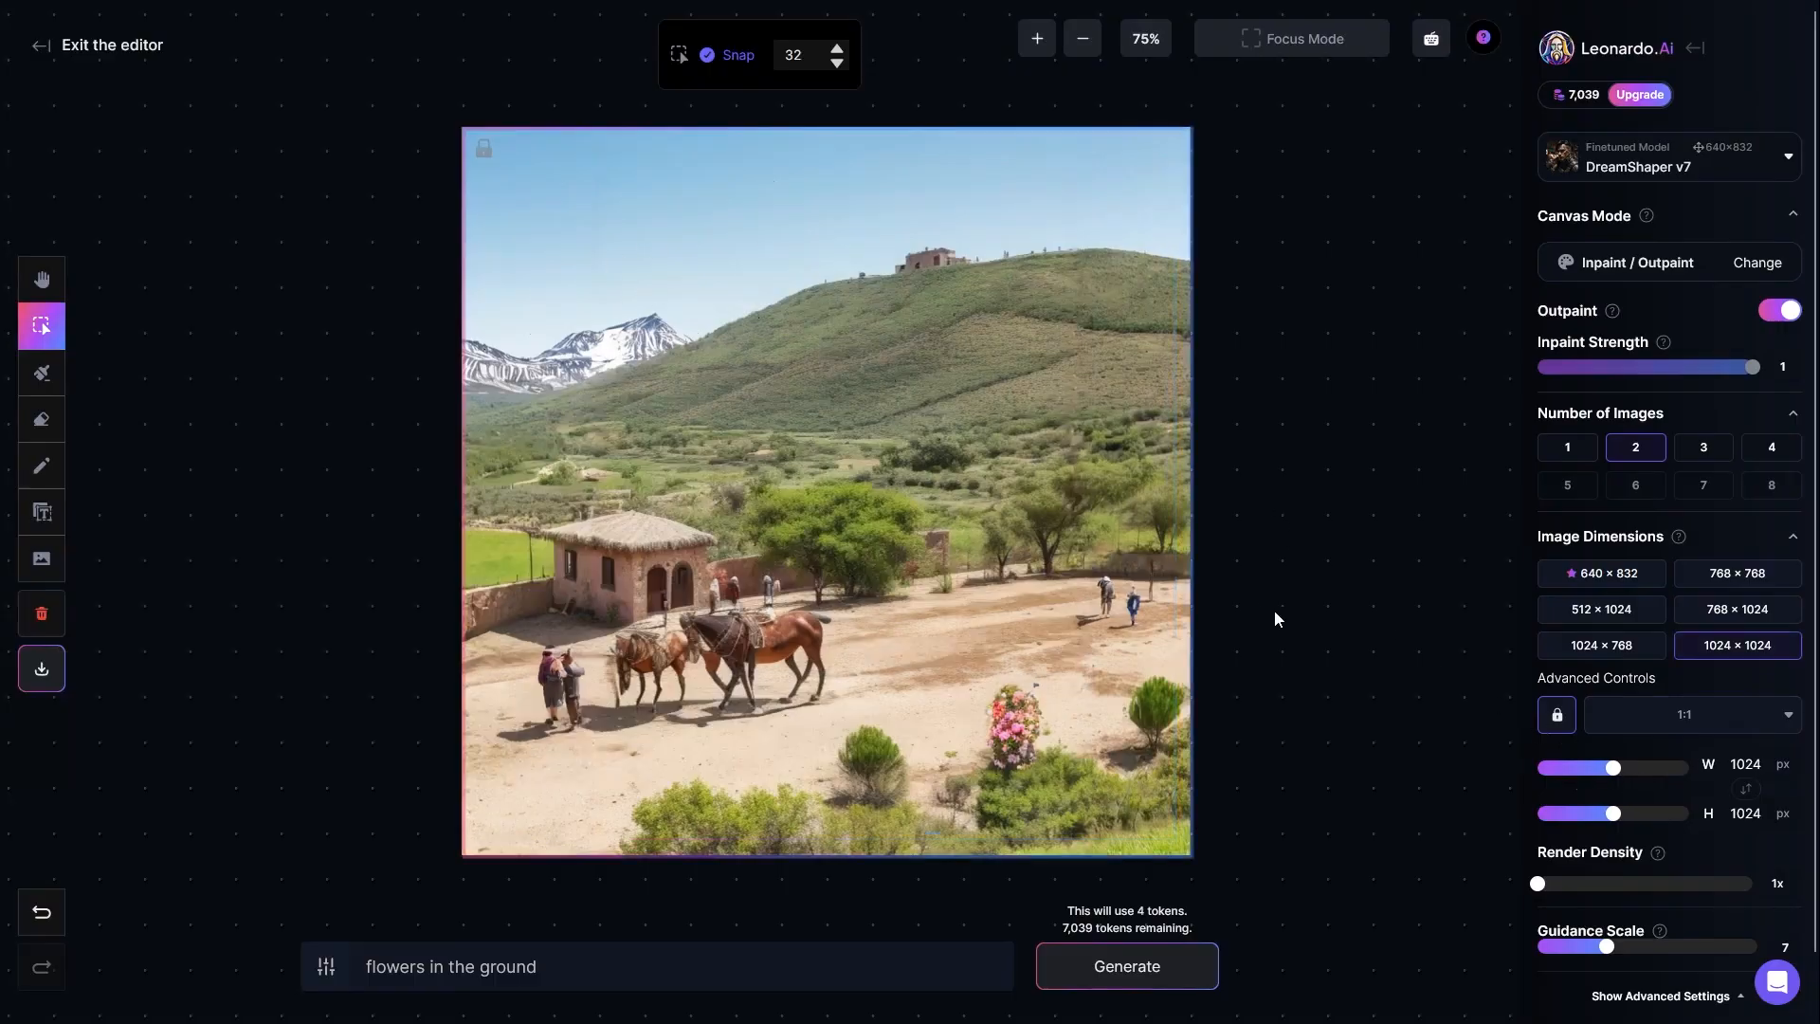
# Step: Try a render density of 4x on the generation frame, return it to 1x, and deselect the image
pyautogui.scroll(-1, 1575, 799)
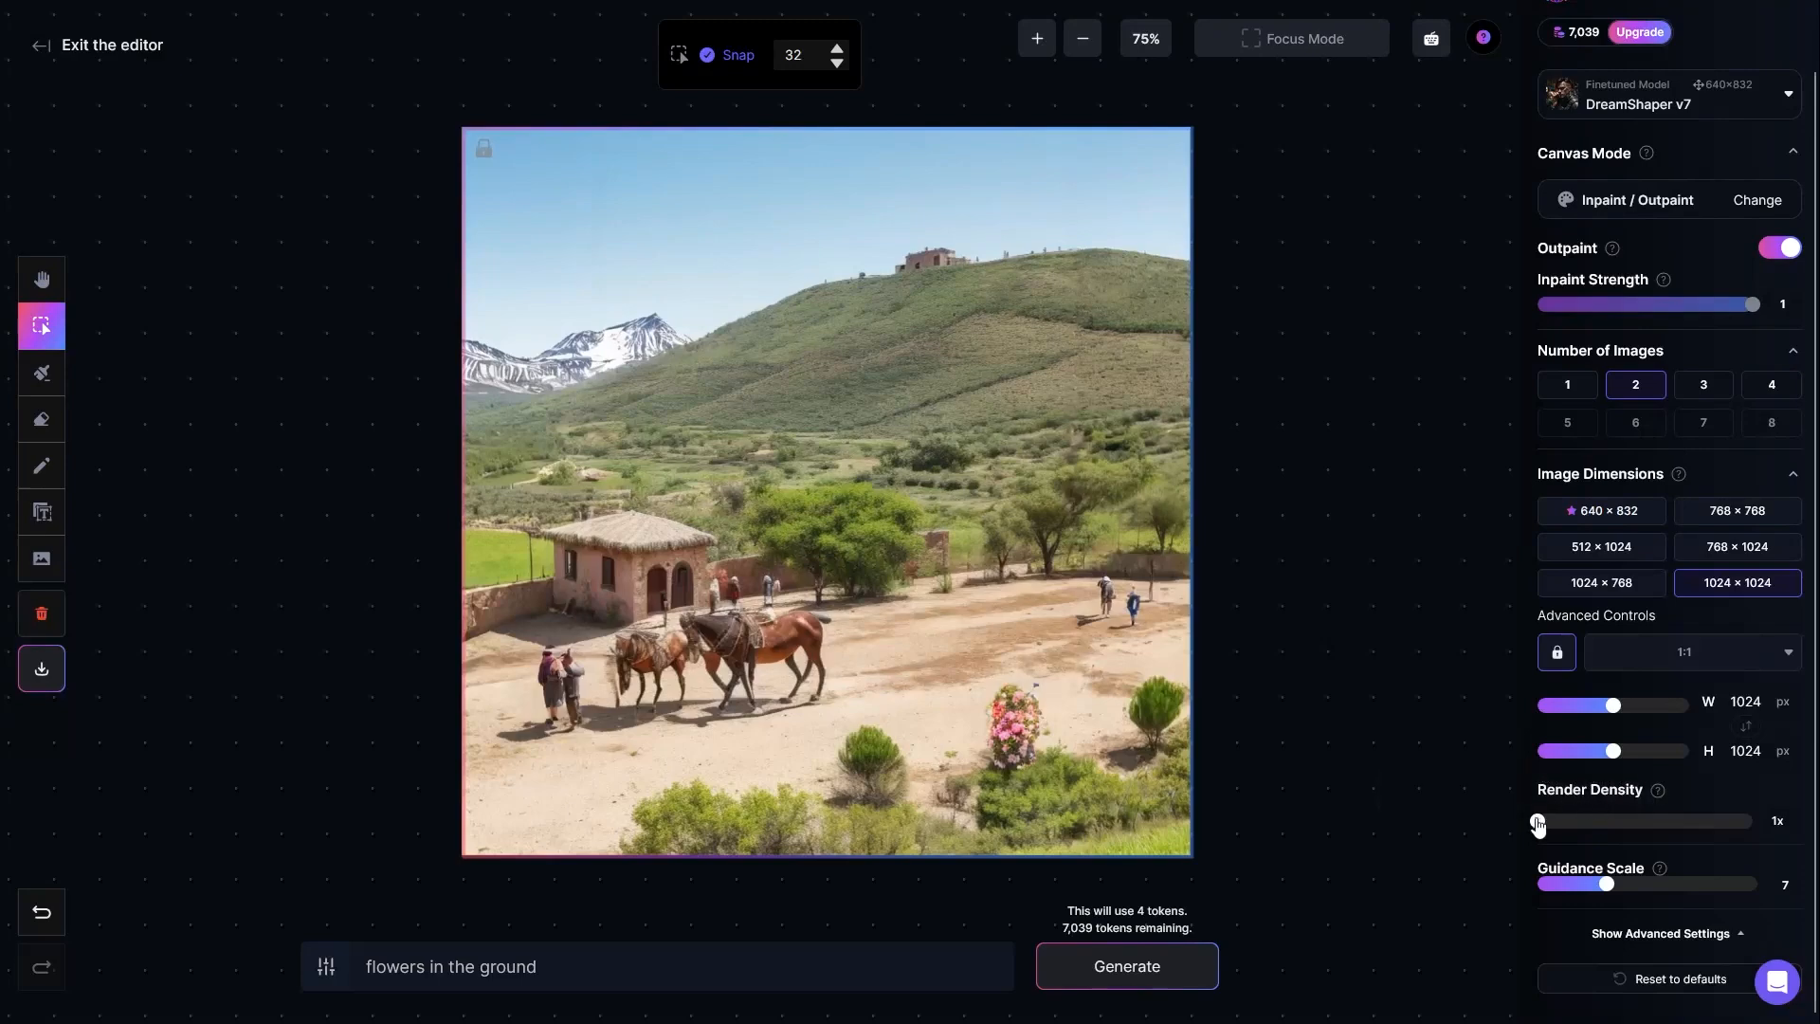
pyautogui.moveTo(1538, 826); pyautogui.dragTo(1760, 827)
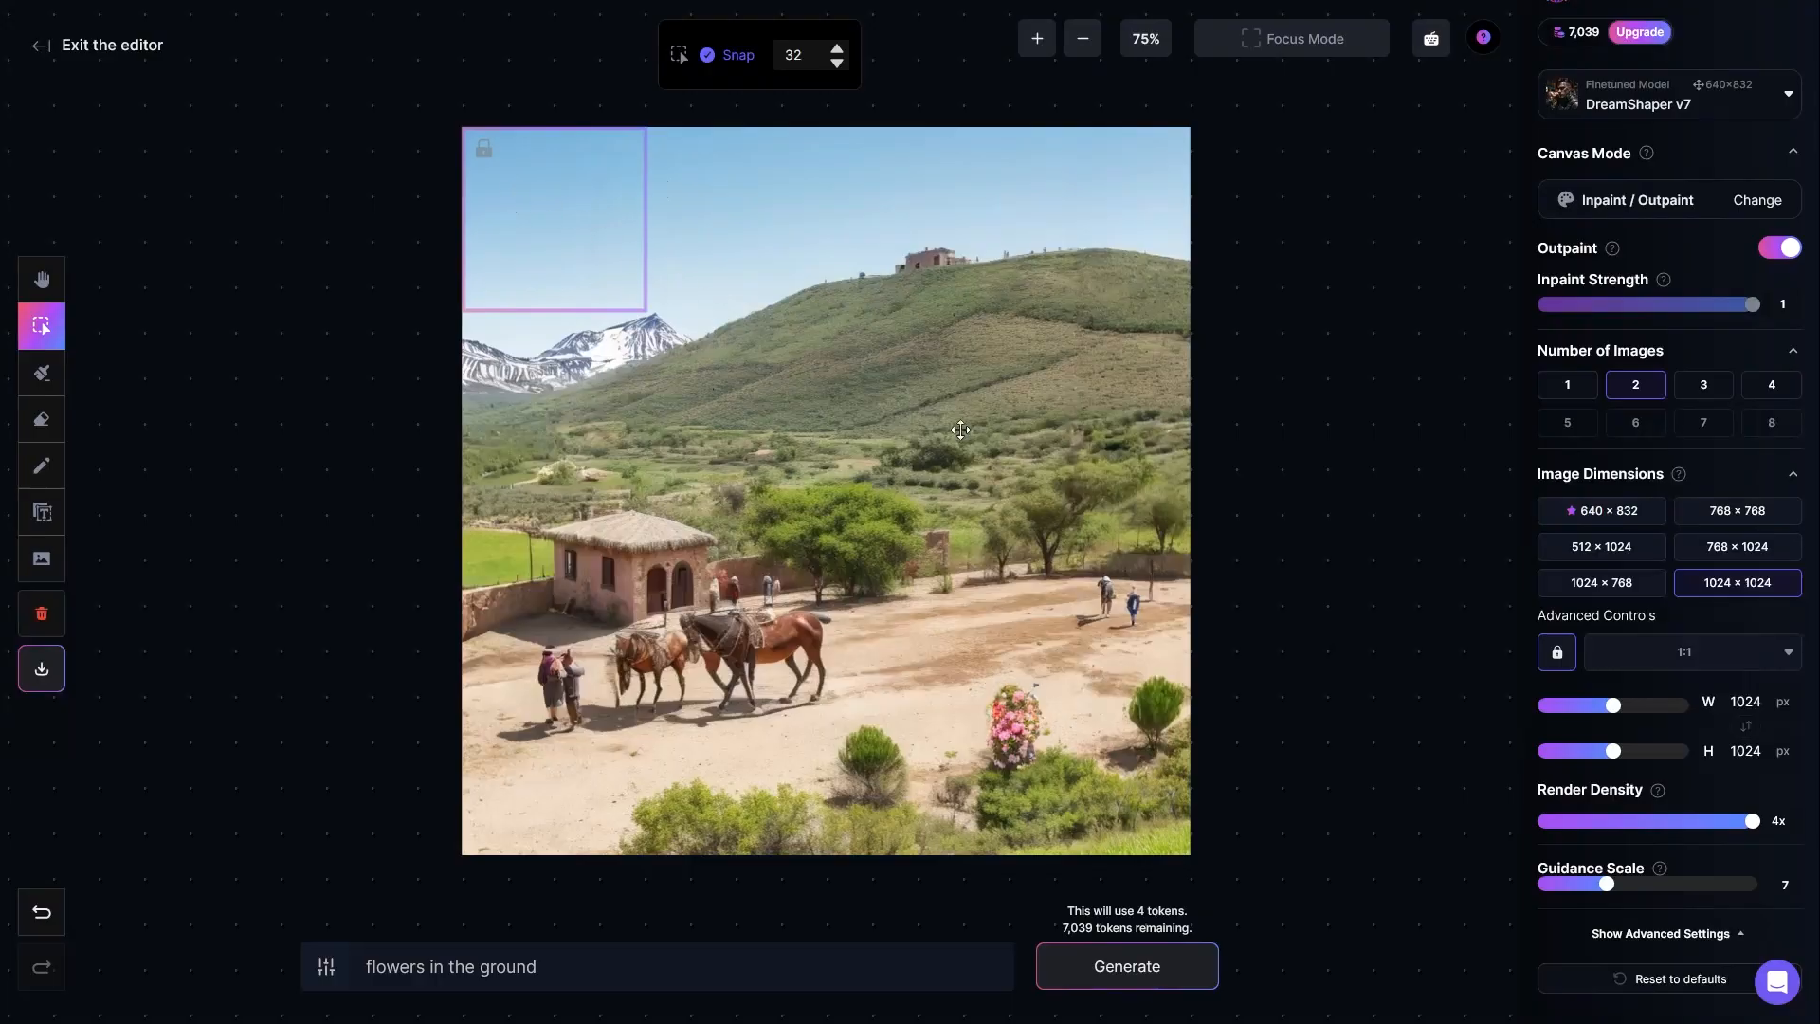
pyautogui.click(1072, 662)
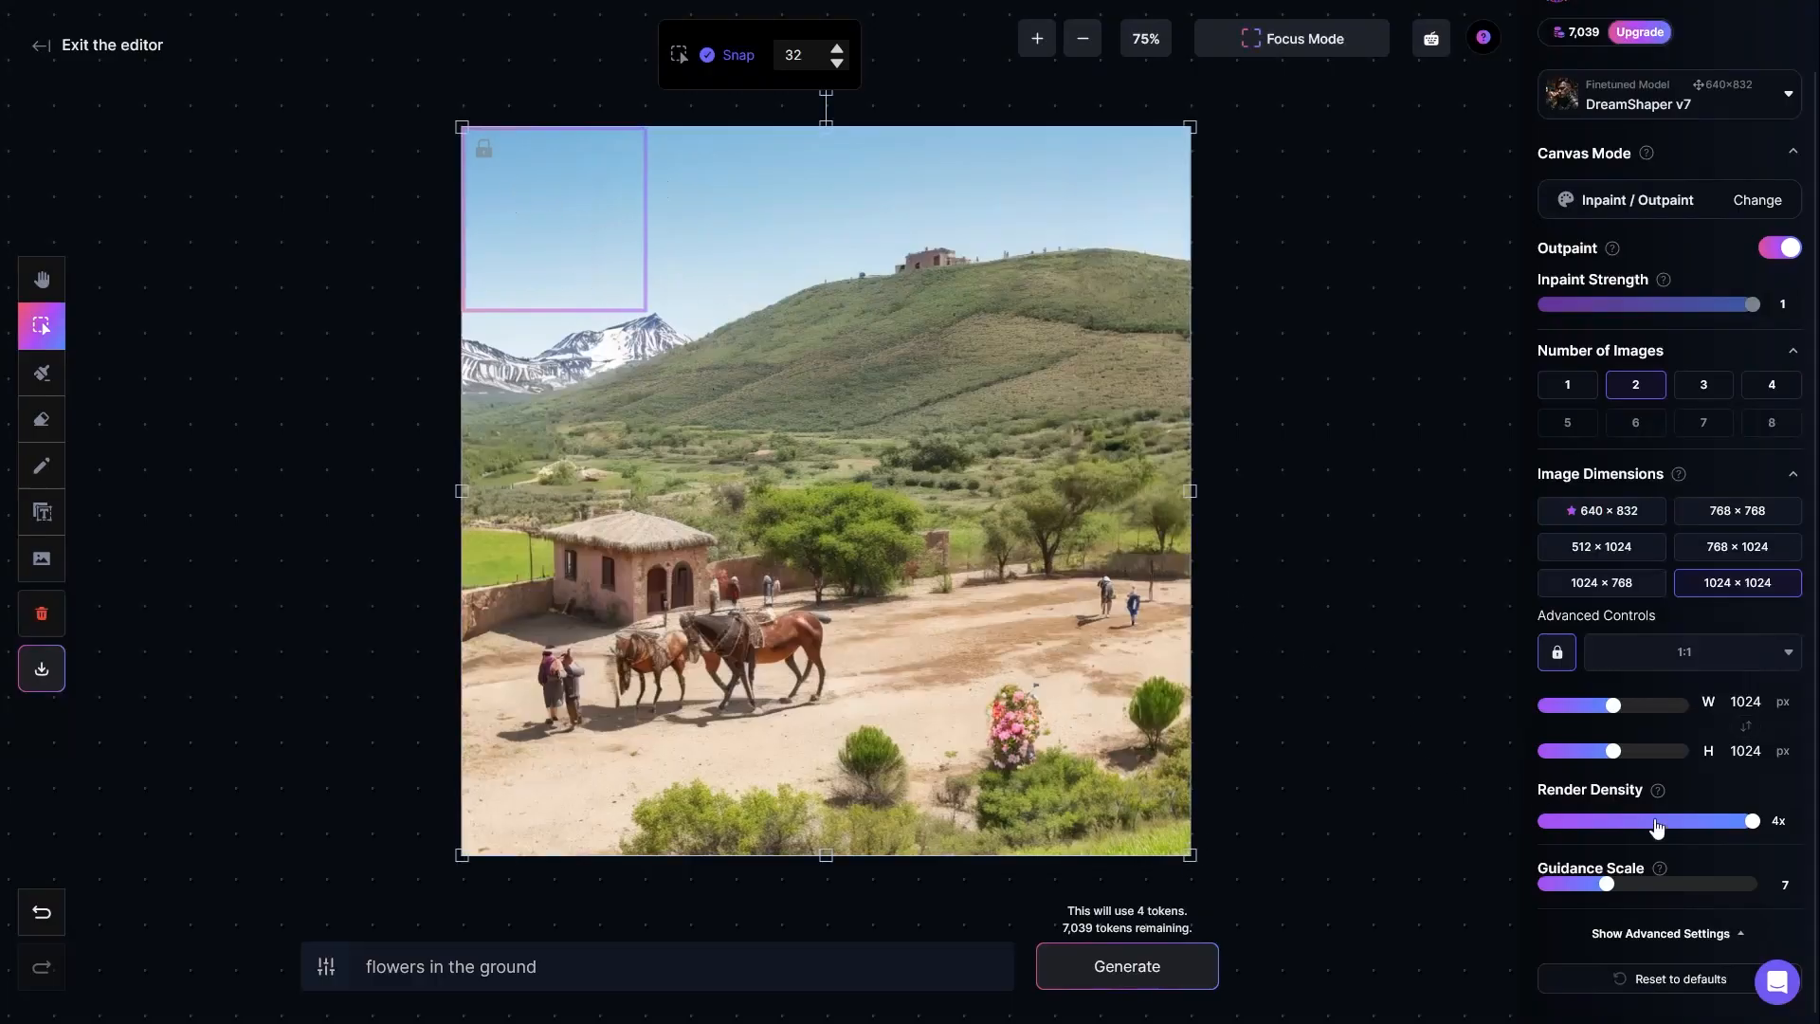
pyautogui.moveTo(1751, 821); pyautogui.dragTo(1547, 827)
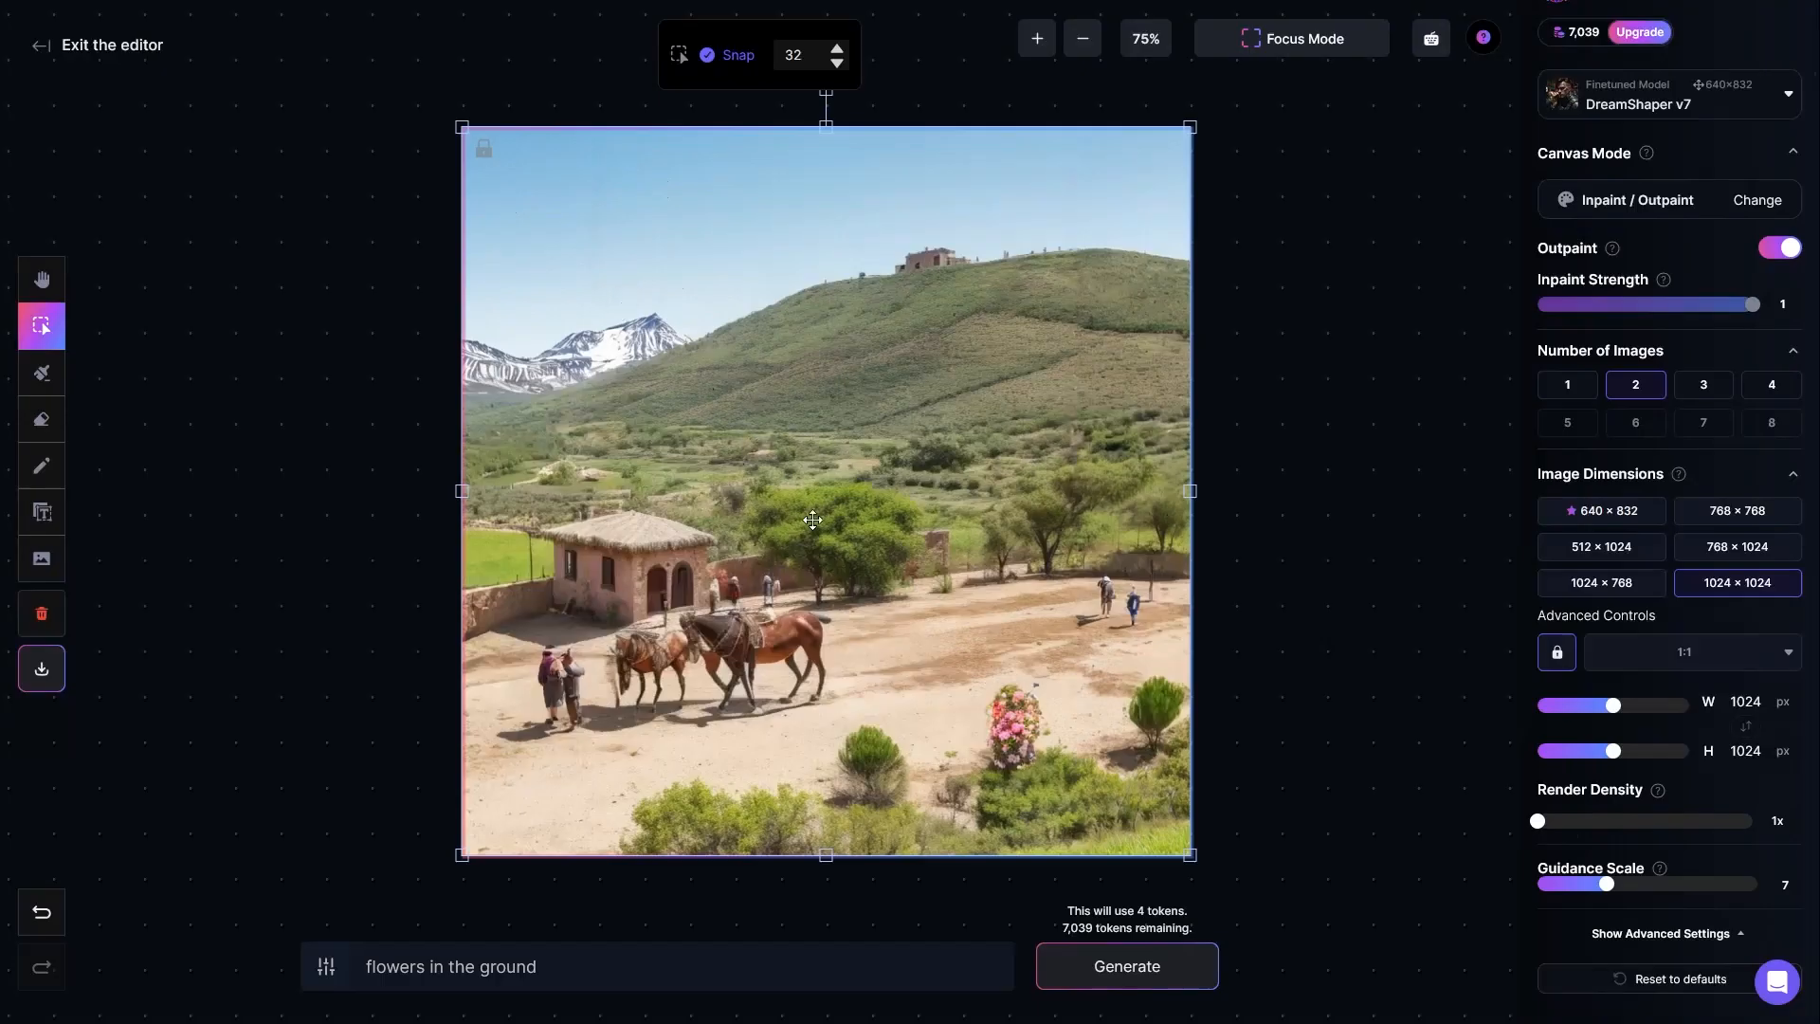
pyautogui.click(1285, 482)
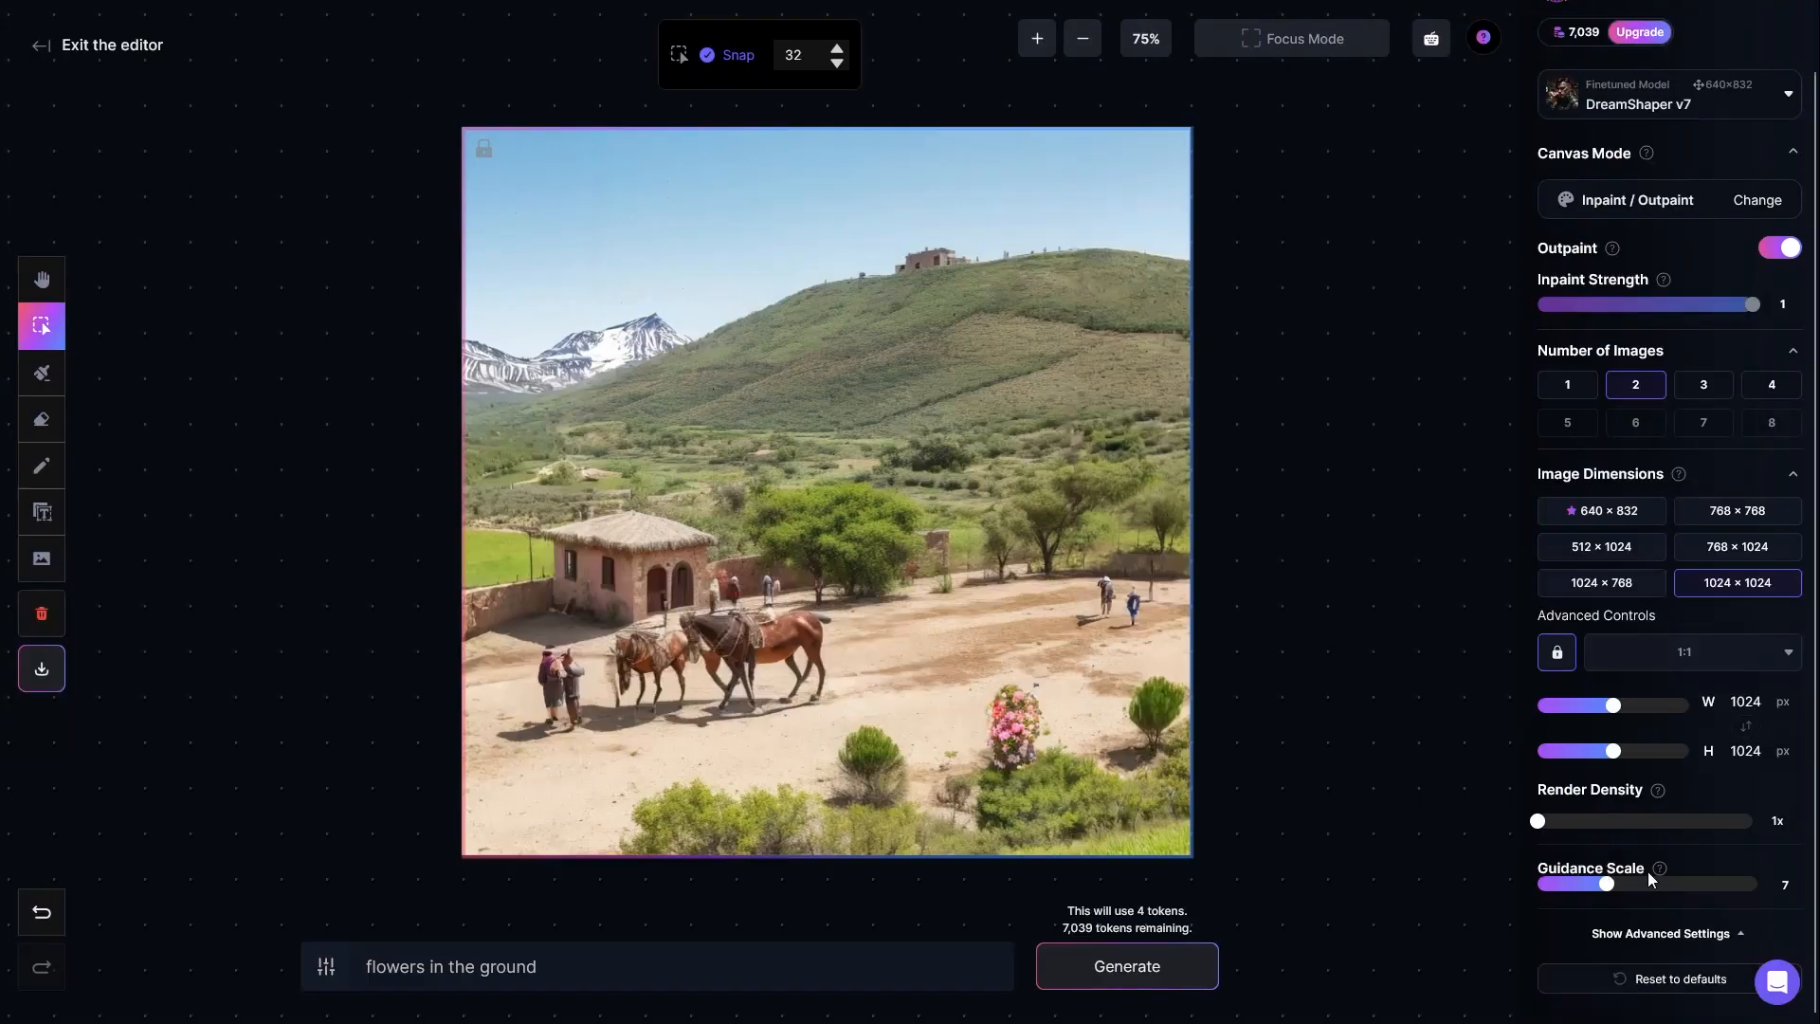
# Step: Raise the guidance scale to 14 and bring it back to 7
pyautogui.moveTo(1659, 872)
pyautogui.moveTo(1608, 888); pyautogui.dragTo(1685, 887)
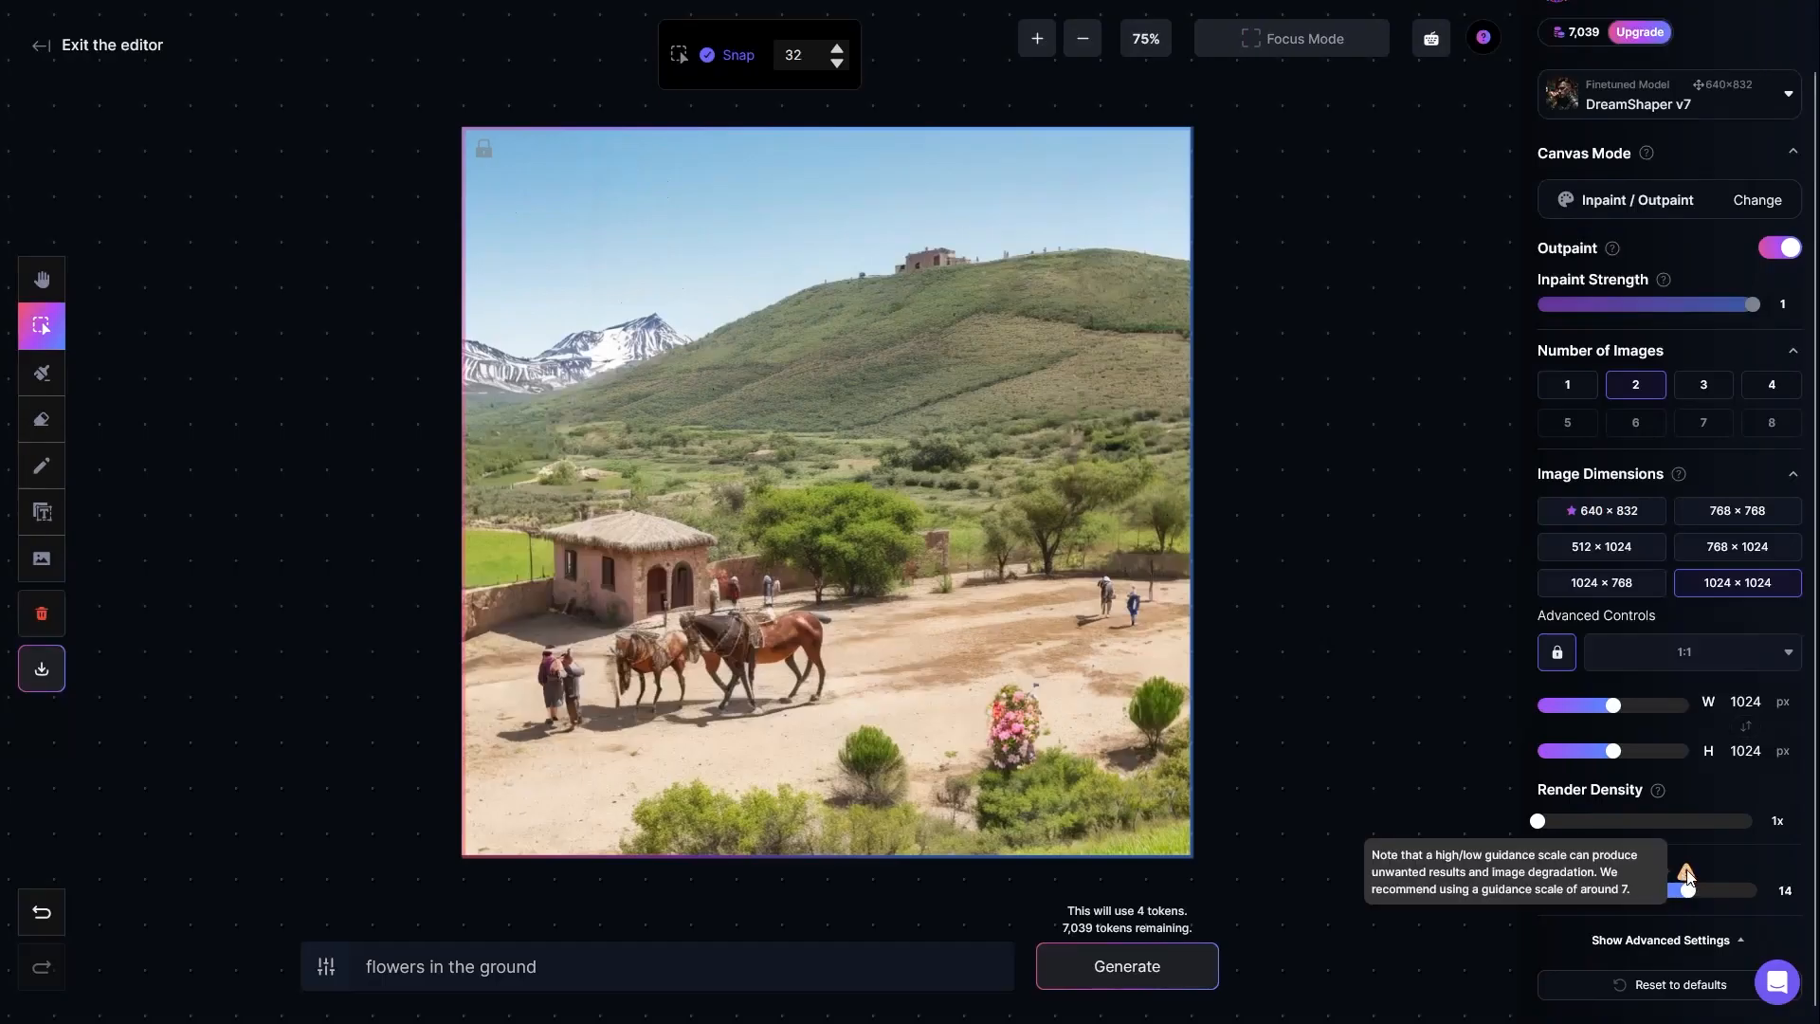
pyautogui.moveTo(1687, 896); pyautogui.dragTo(1626, 895)
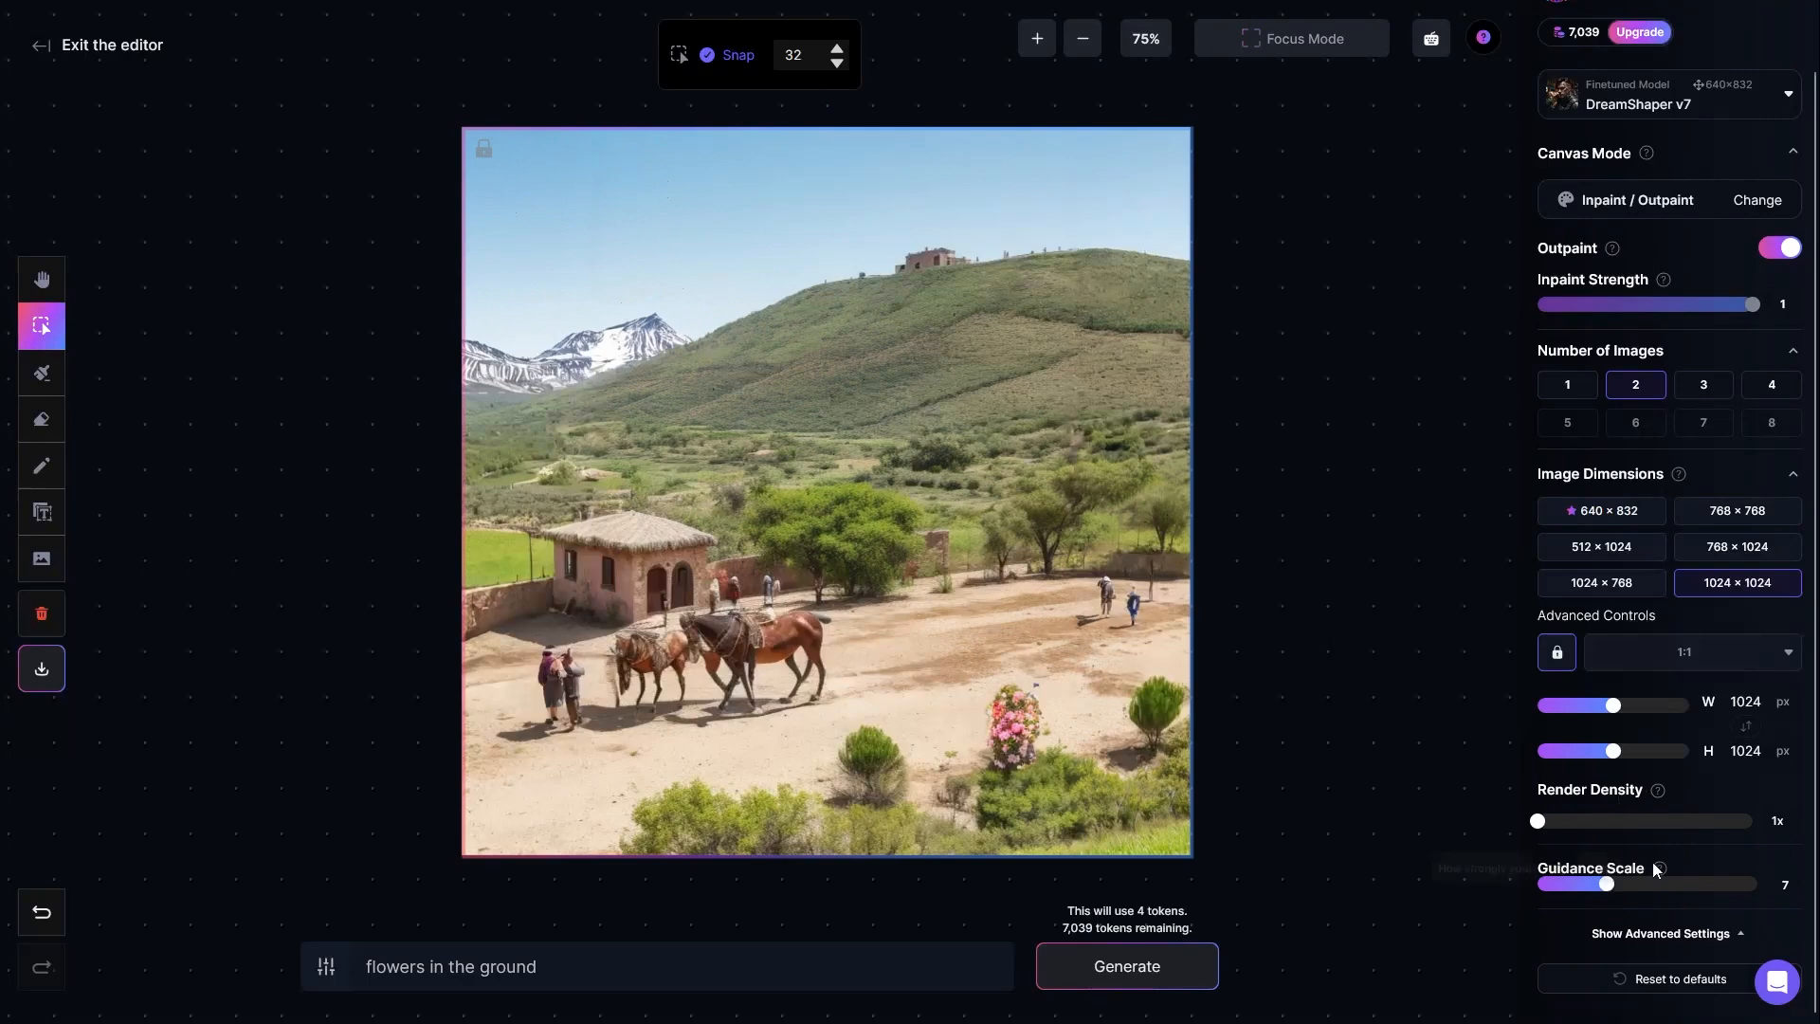
pyautogui.moveTo(576, 961); pyautogui.dragTo(349, 959)
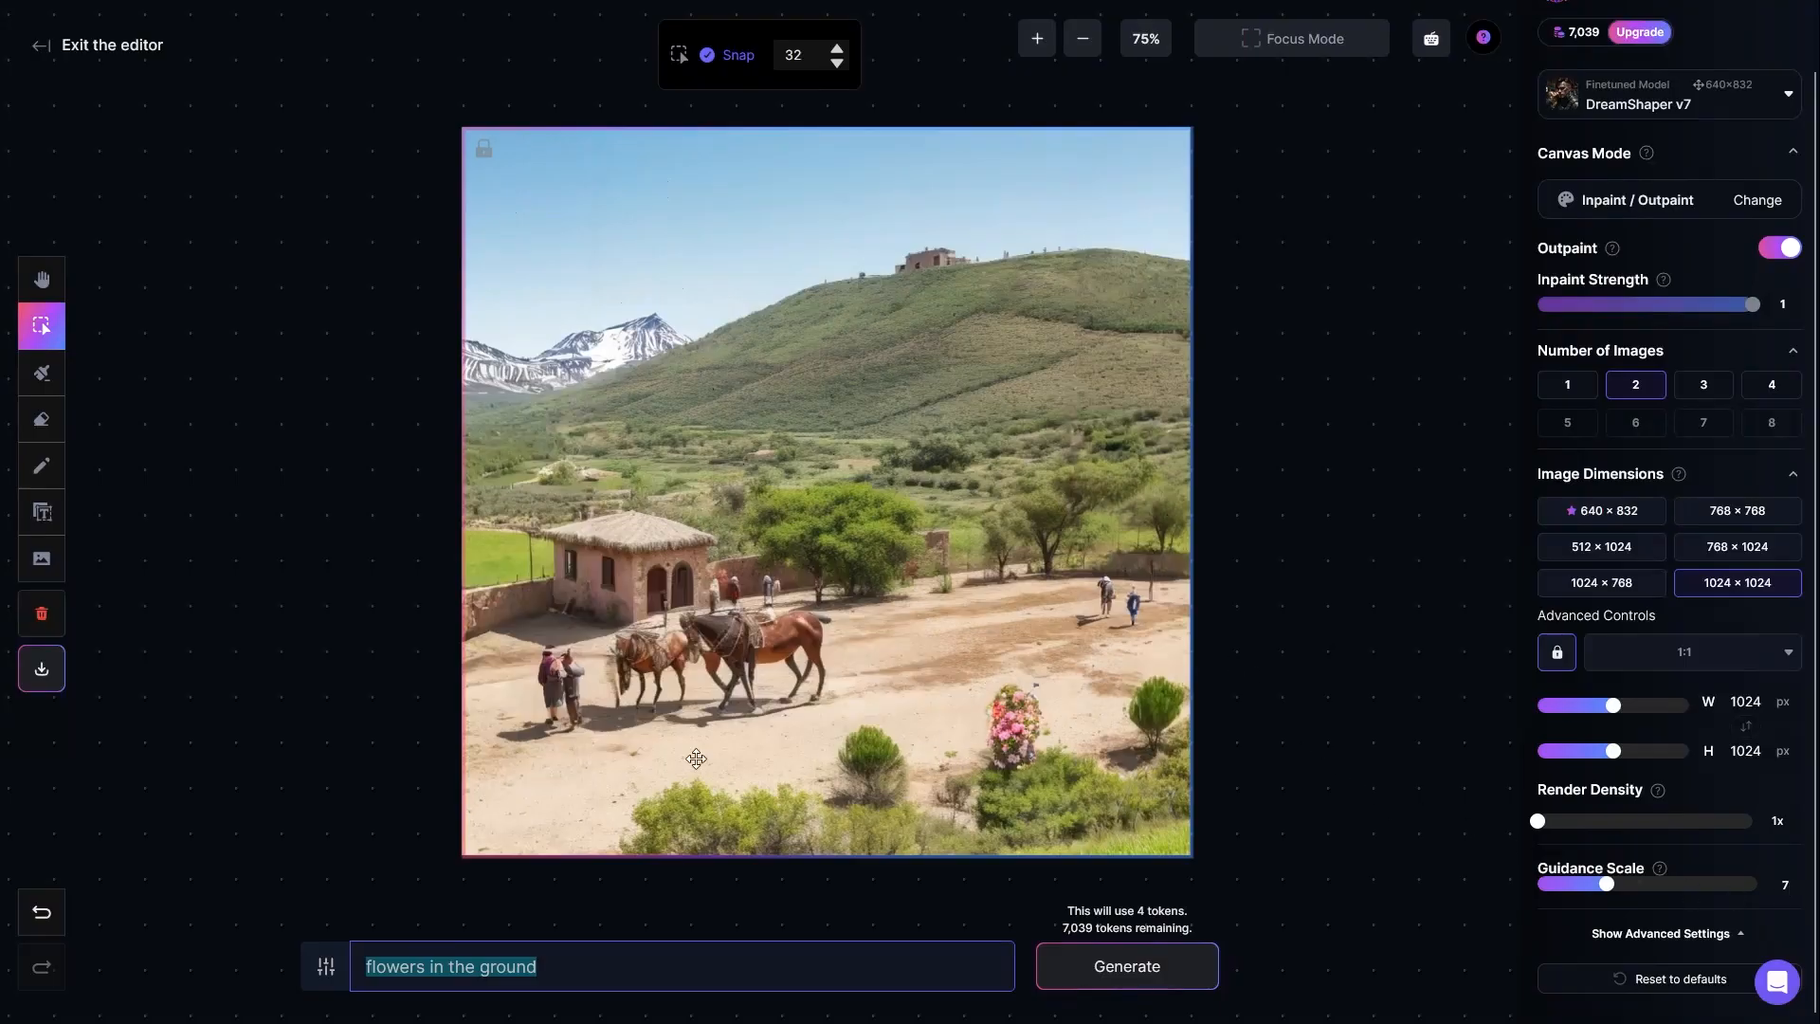
pyautogui.click(1270, 555)
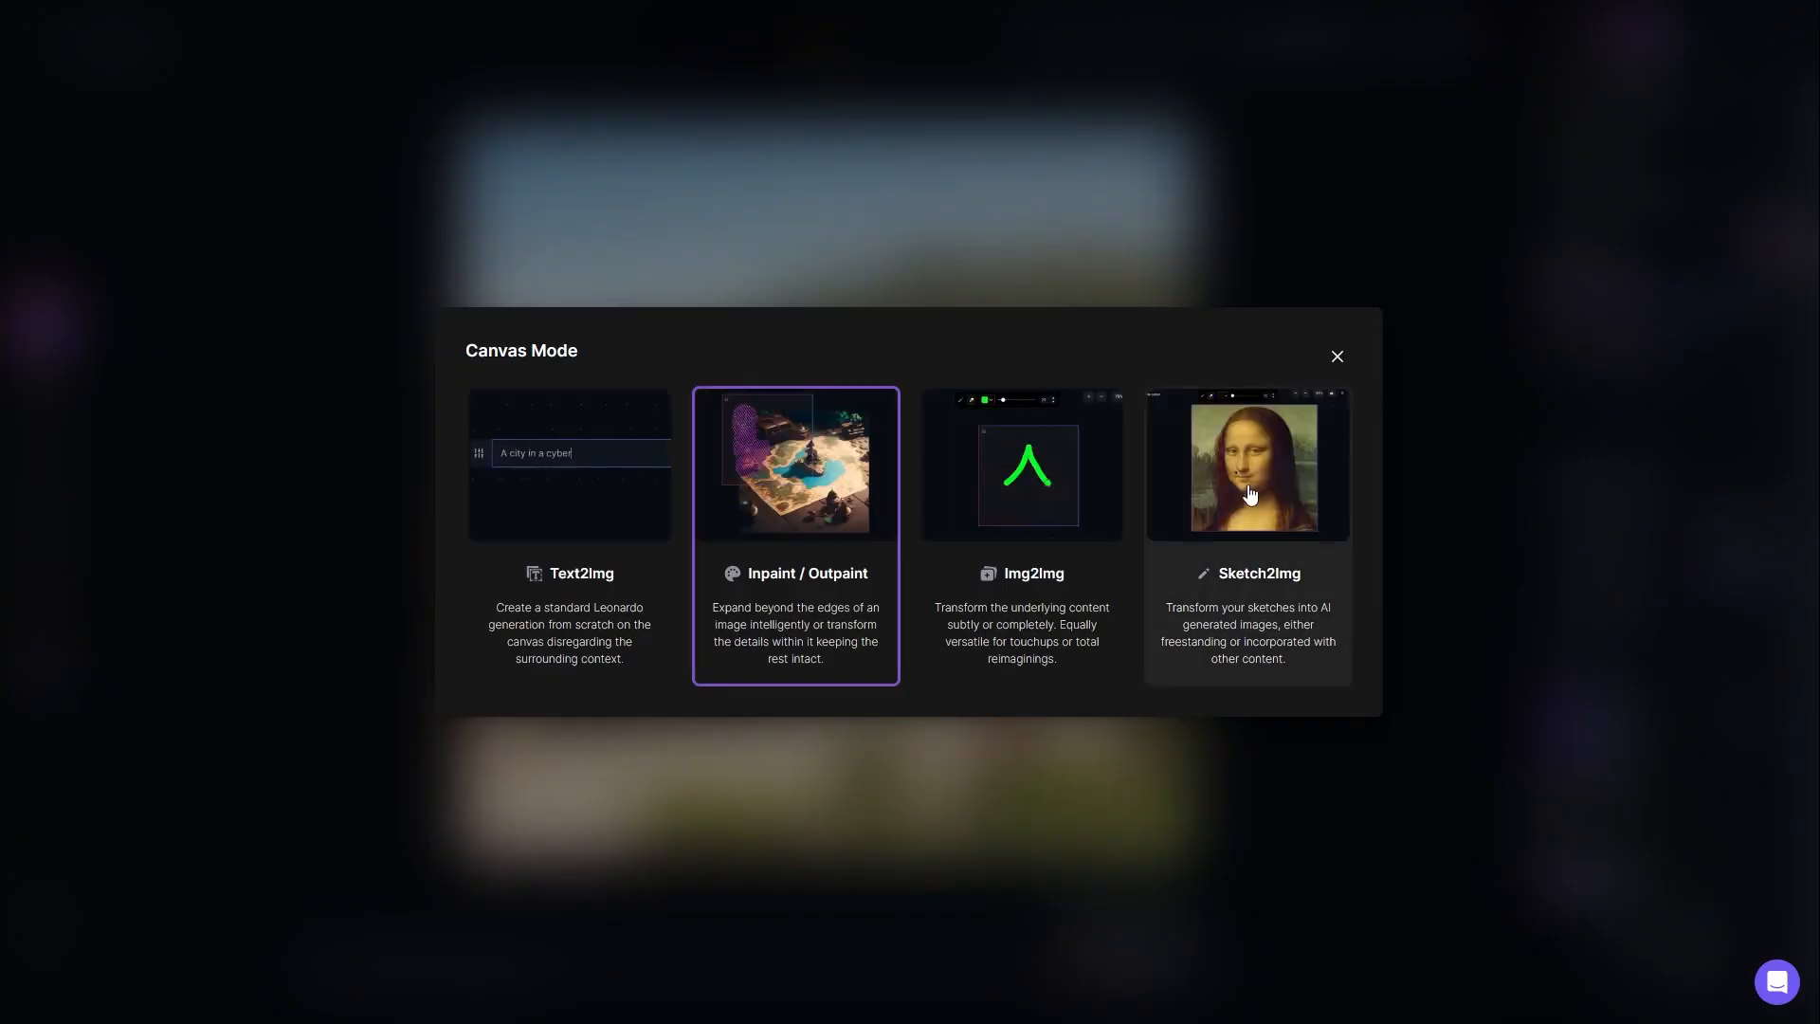
# Step: Try the Sketch2Img canvas mode and return to Inpaint / Outpaint
pyautogui.click(1243, 510)
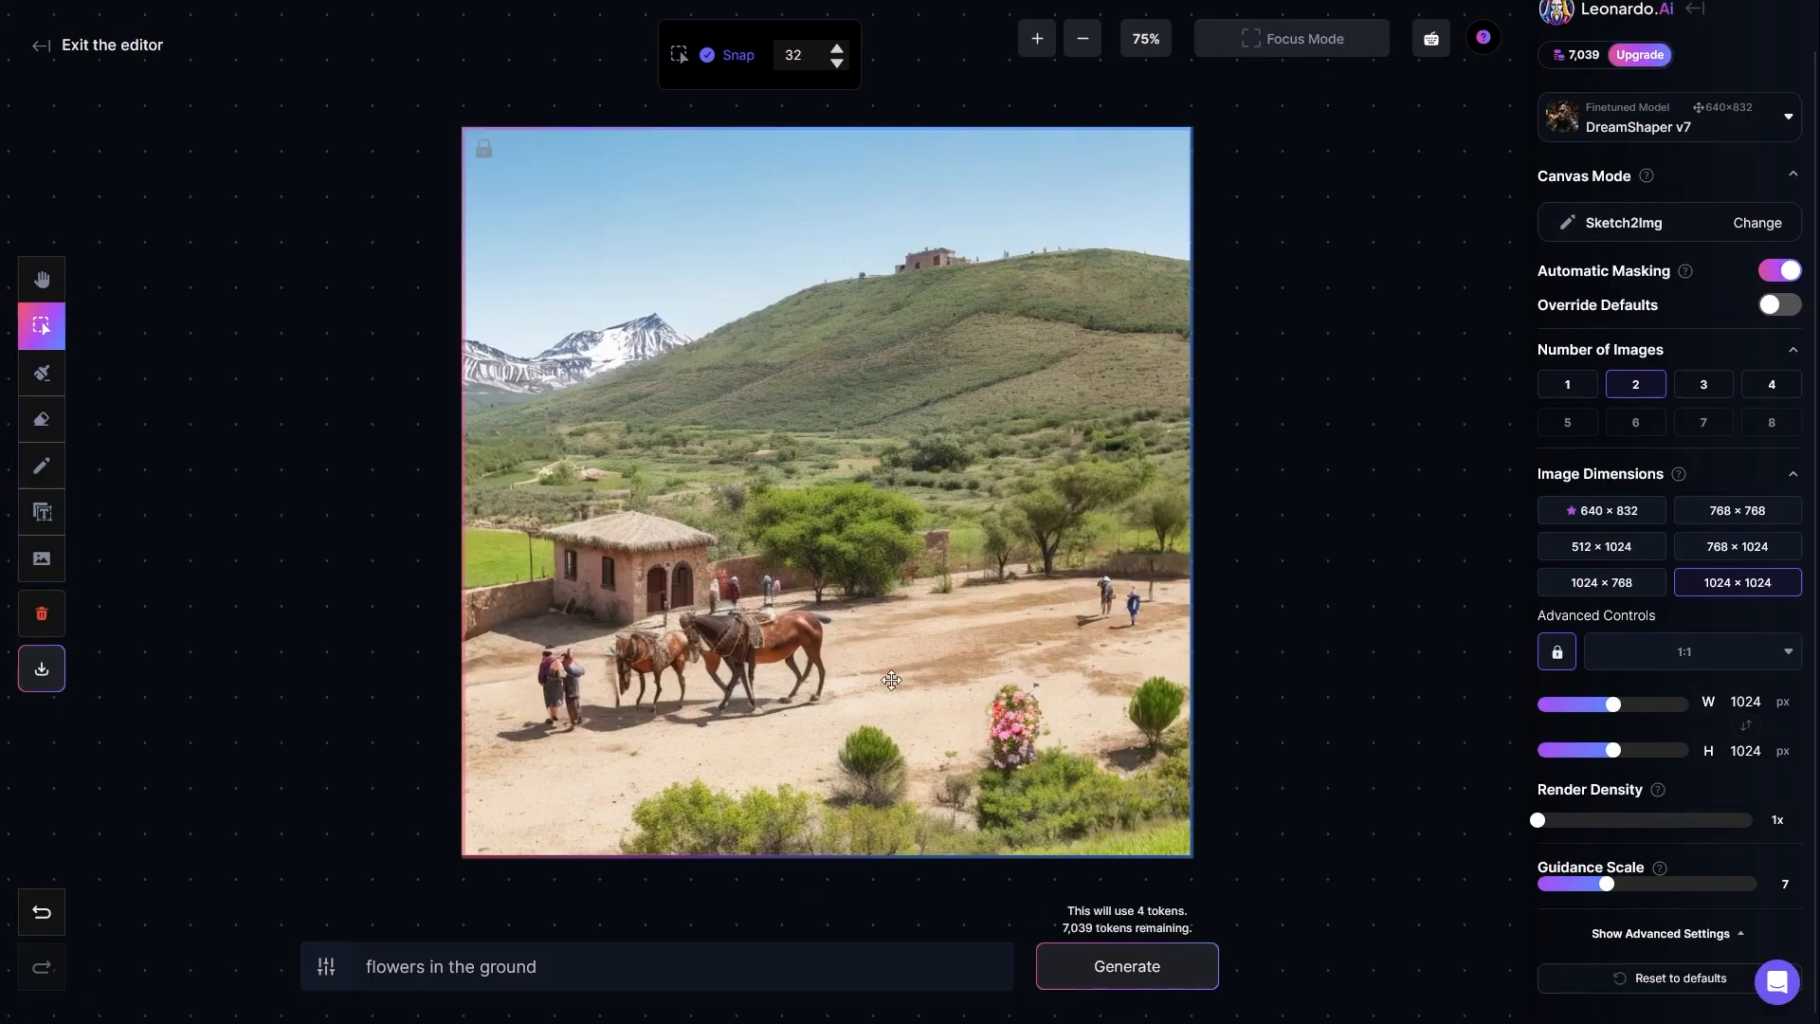
pyautogui.click(1671, 226)
pyautogui.click(791, 525)
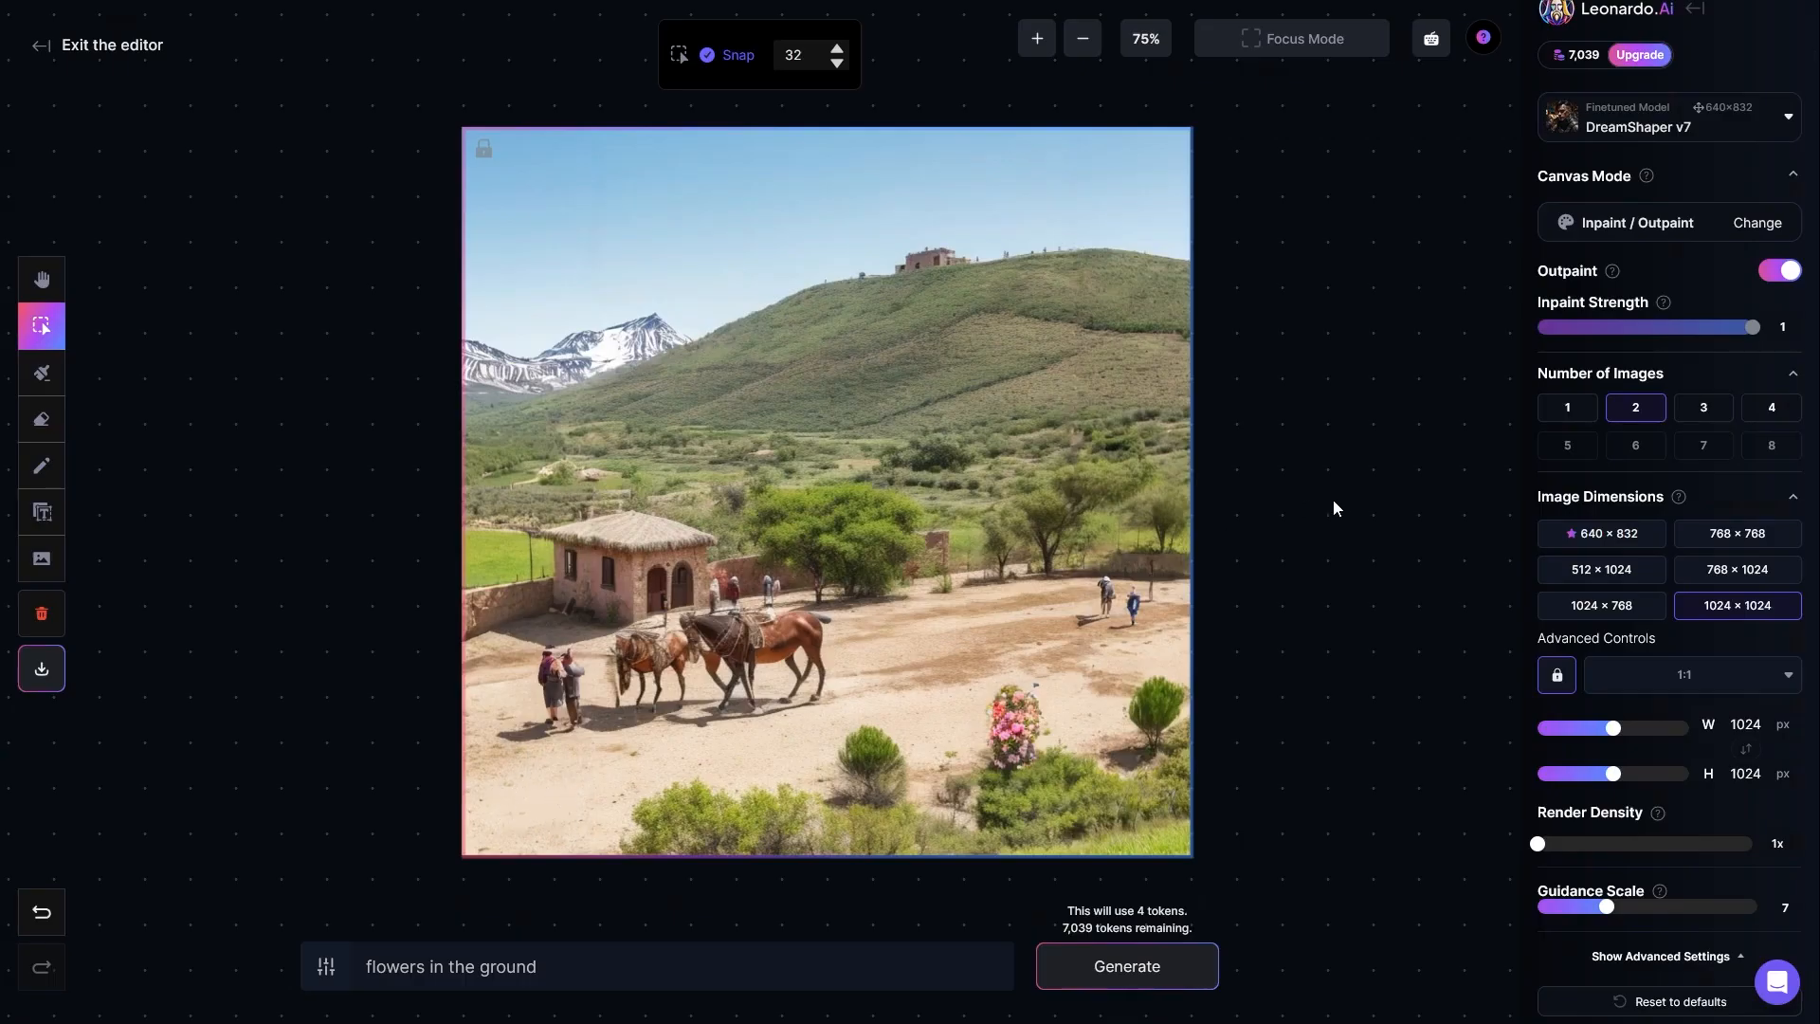
# Step: Switch the canvas mode to Sketch2Img and take the Sketch tool with a brush size of 22
pyautogui.click(1665, 224)
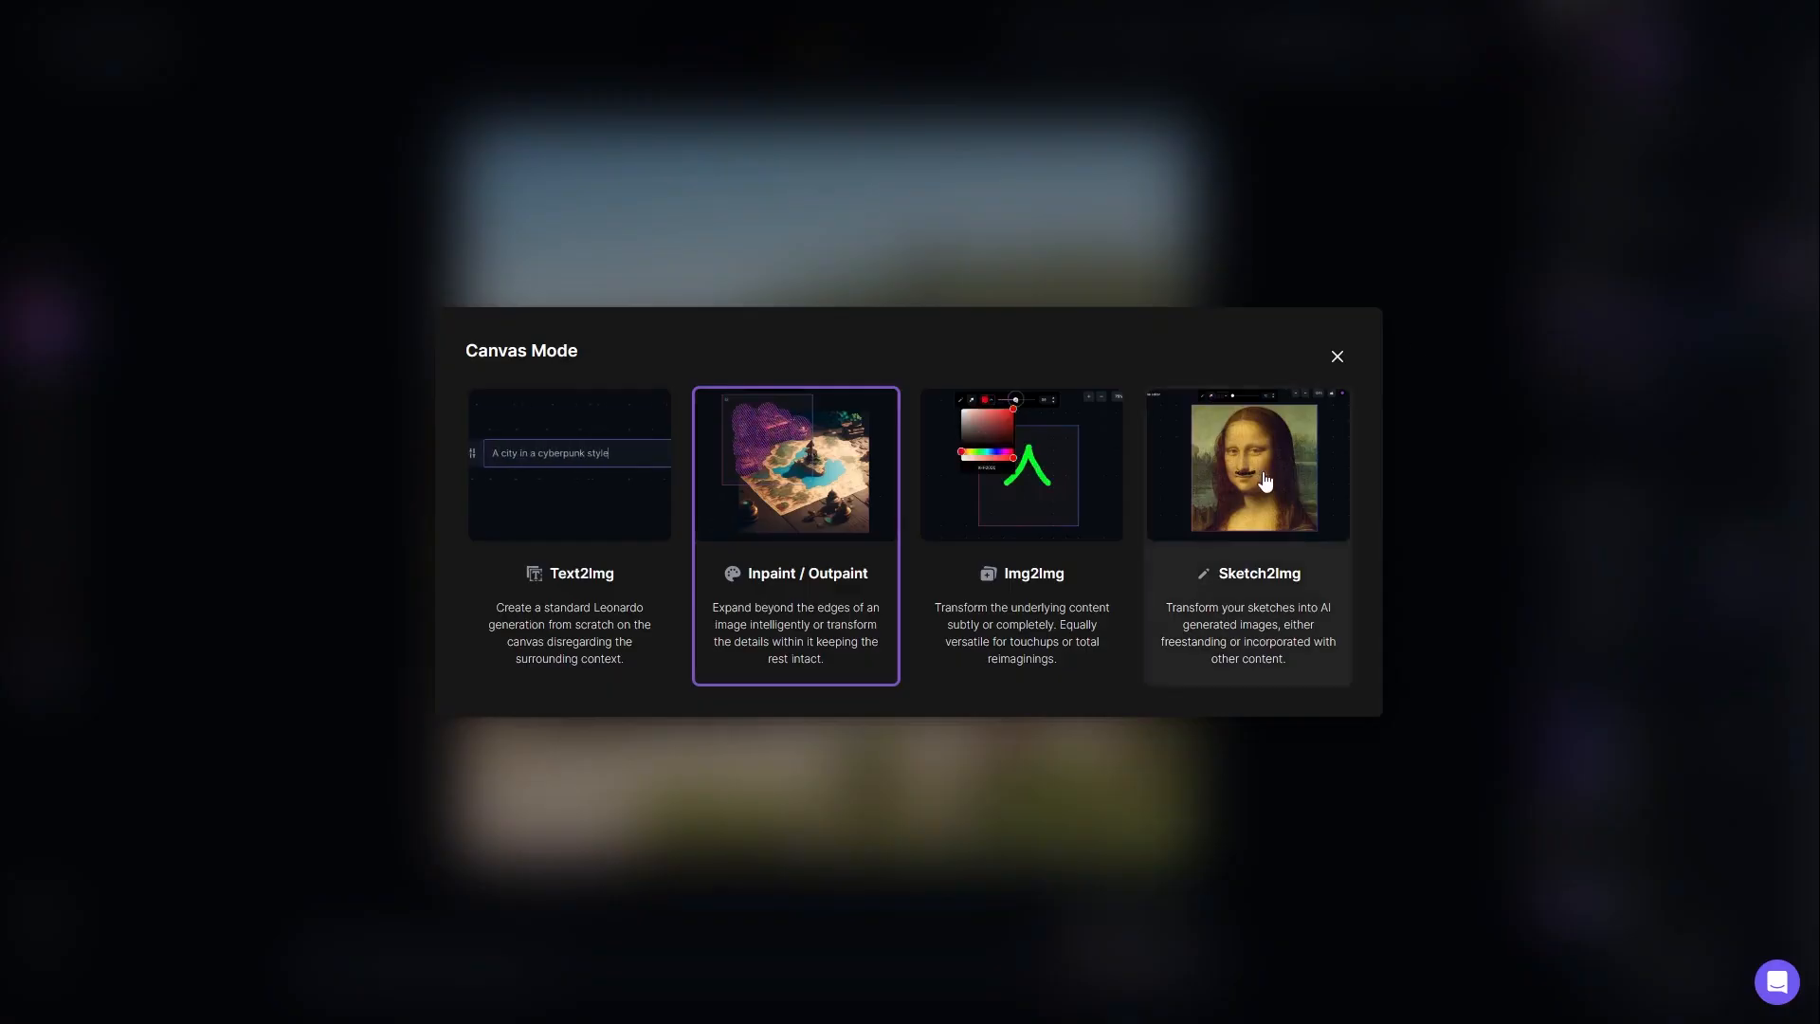
pyautogui.click(1256, 491)
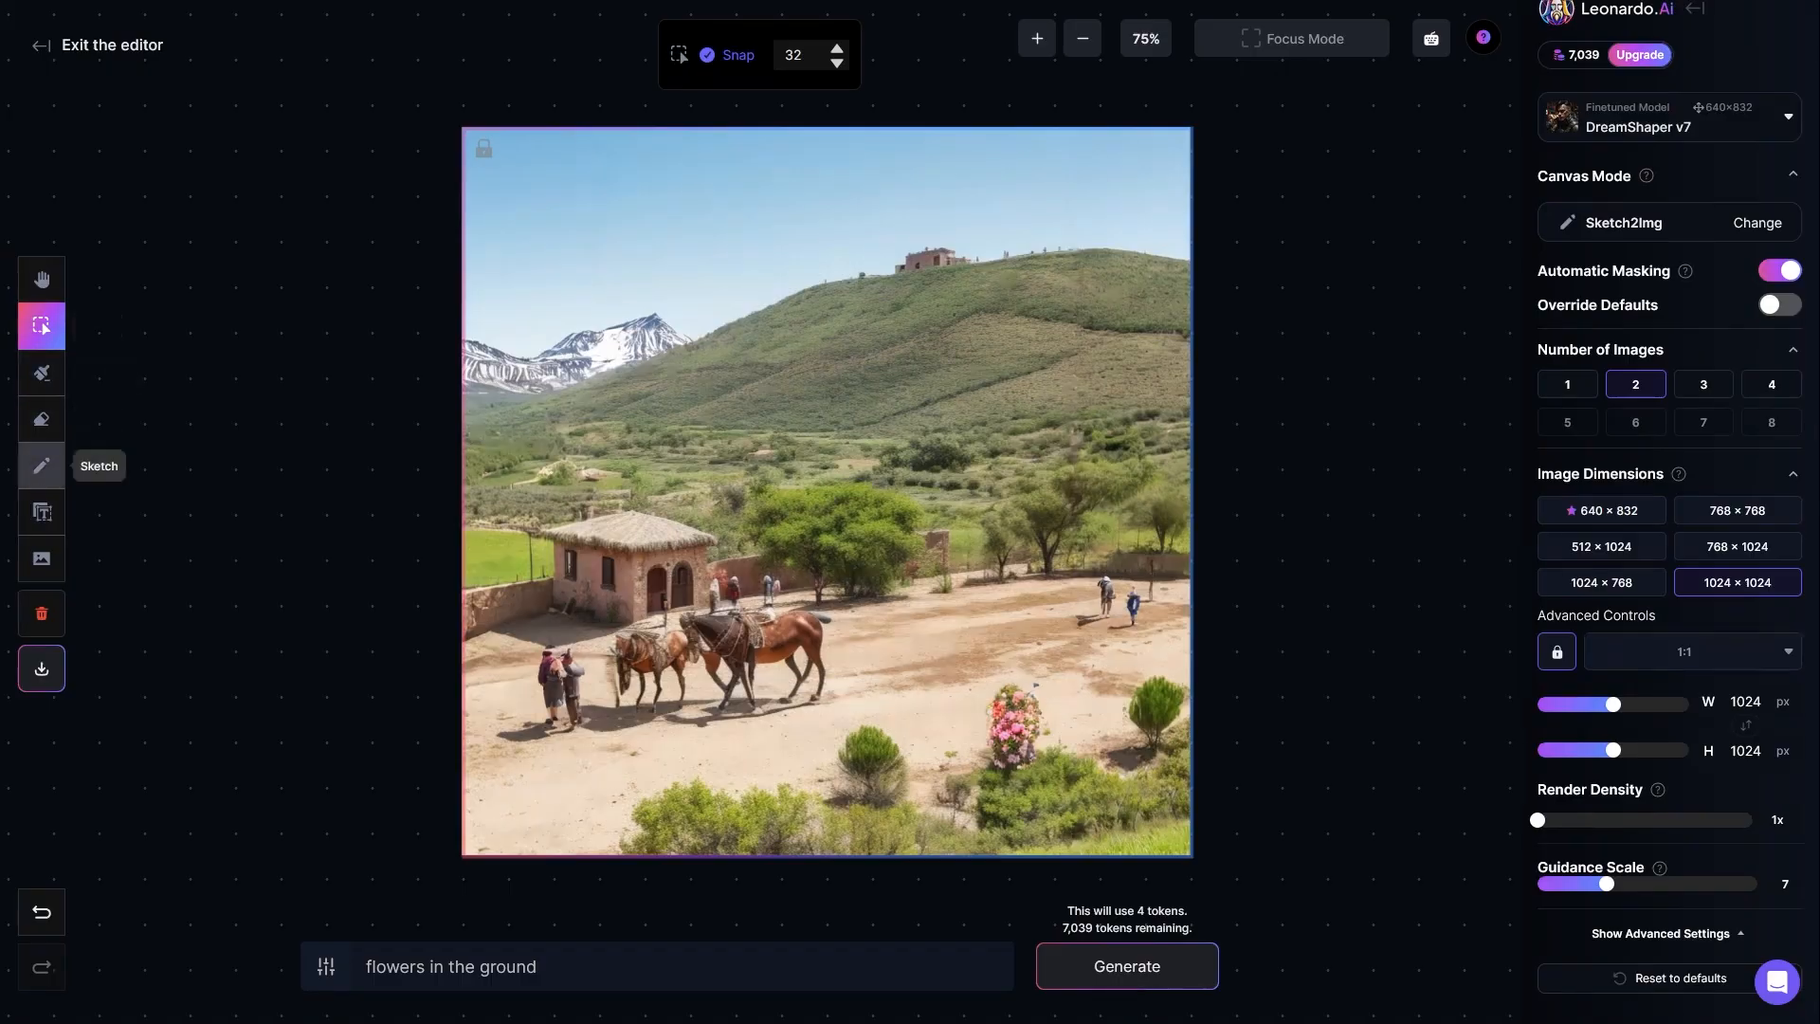
pyautogui.click(42, 468)
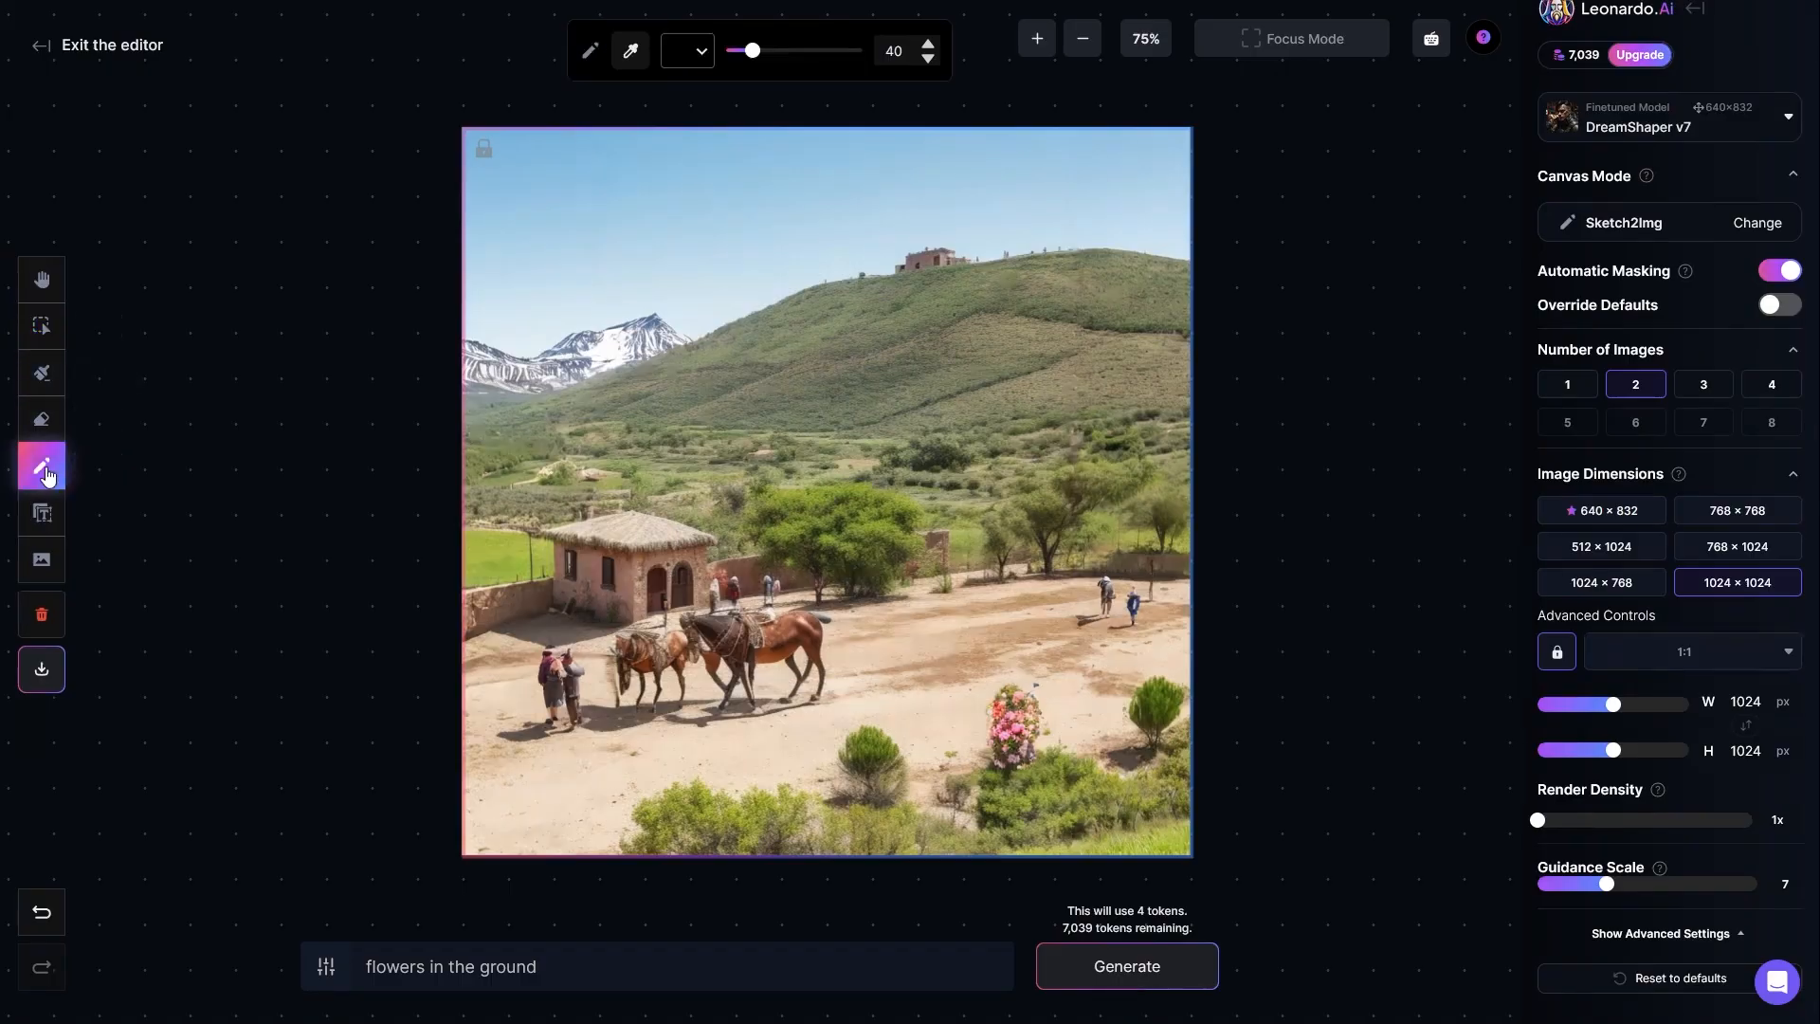
pyautogui.moveTo(752, 53); pyautogui.dragTo(742, 57)
# Step: Sample the brown of the wall beside the hut and sketch a filled rock shape on the sand near the picture's lower-left corner
pyautogui.click(683, 43)
pyautogui.click(689, 57)
pyautogui.click(689, 57)
pyautogui.click(631, 53)
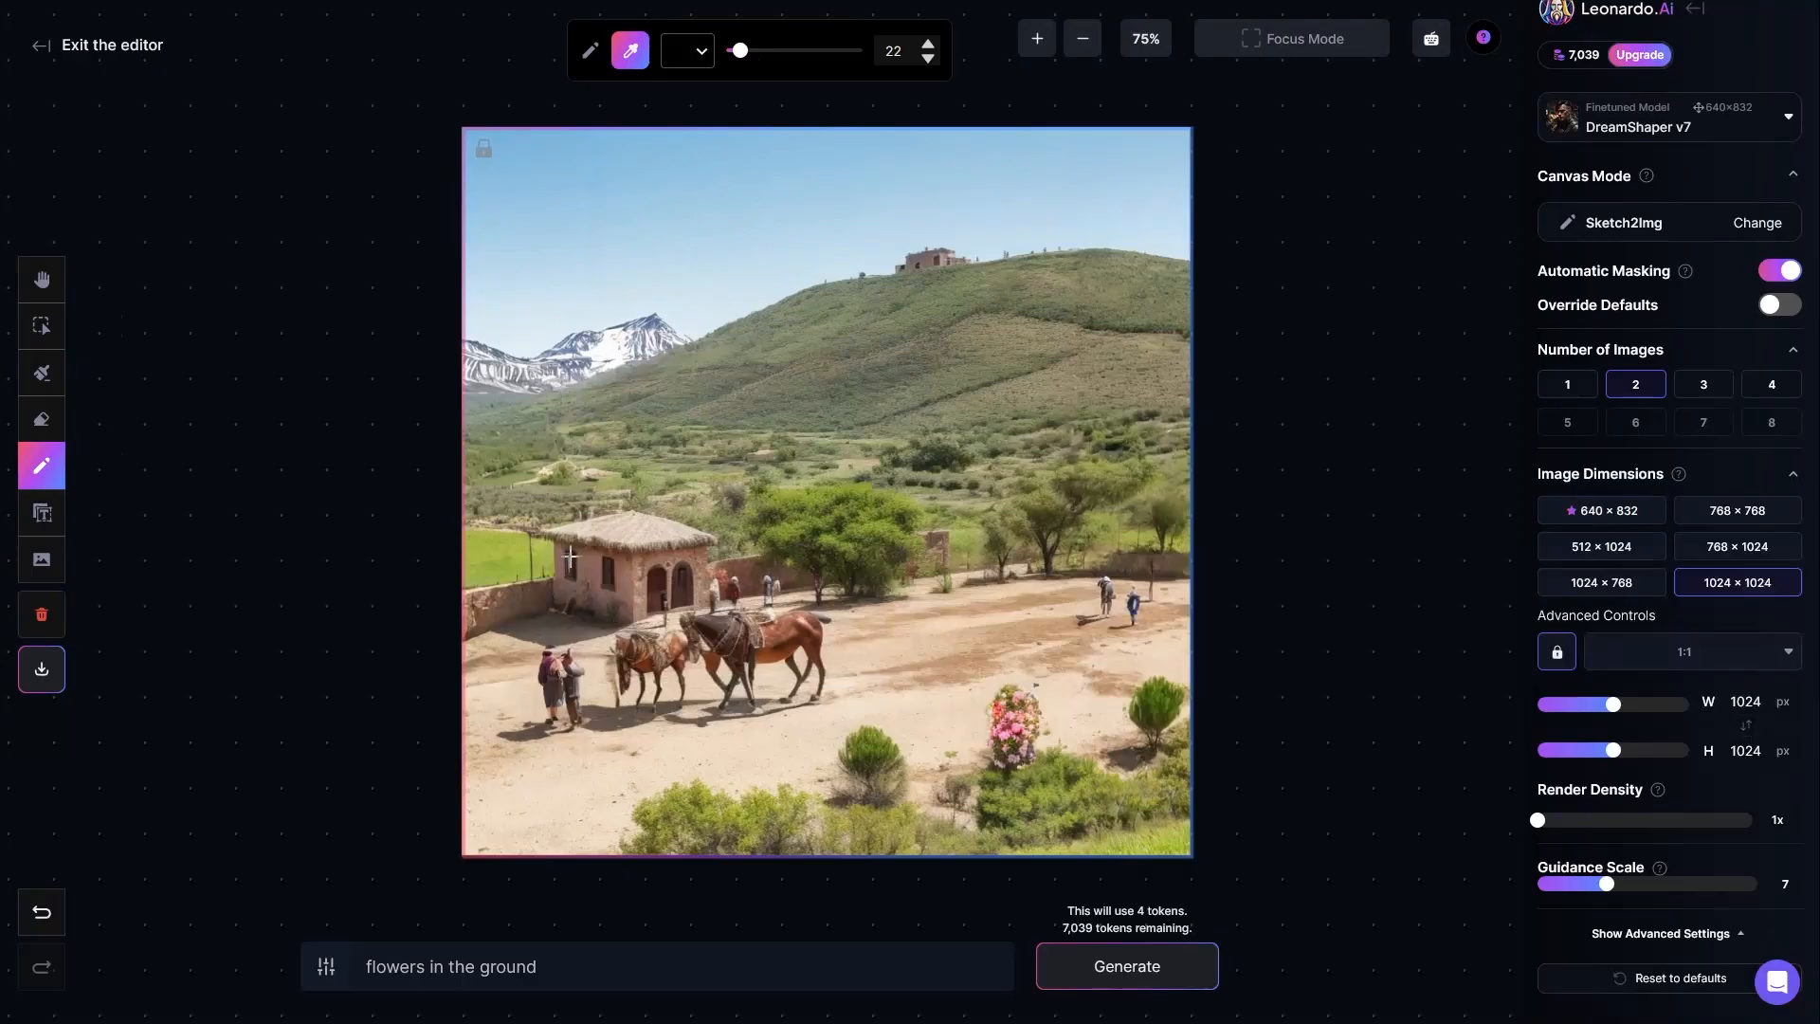
pyautogui.click(504, 599)
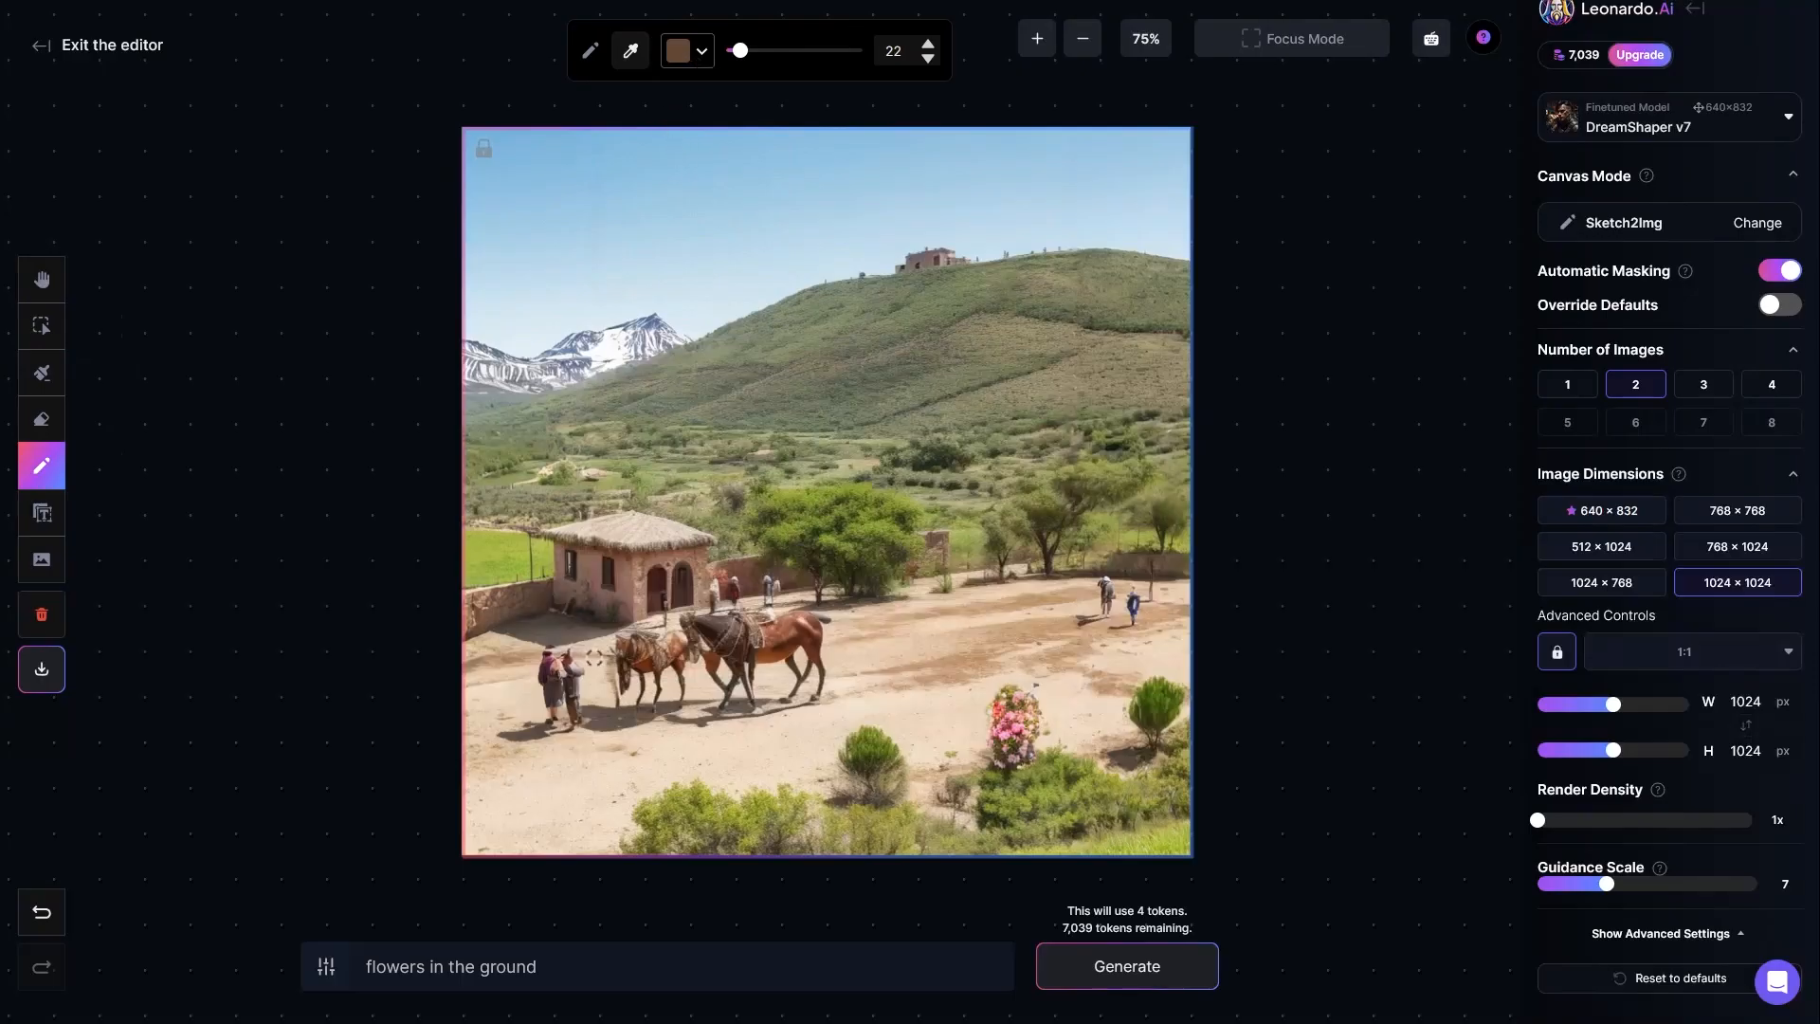
pyautogui.moveTo(569, 783)
pyautogui.mouseDown()
pyautogui.moveTo(541, 753)
pyautogui.moveTo(502, 791)
pyautogui.moveTo(521, 821)
pyautogui.moveTo(569, 812)
pyautogui.moveTo(536, 770)
pyautogui.moveTo(517, 806)
pyautogui.moveTo(574, 803)
pyautogui.mouseUp()
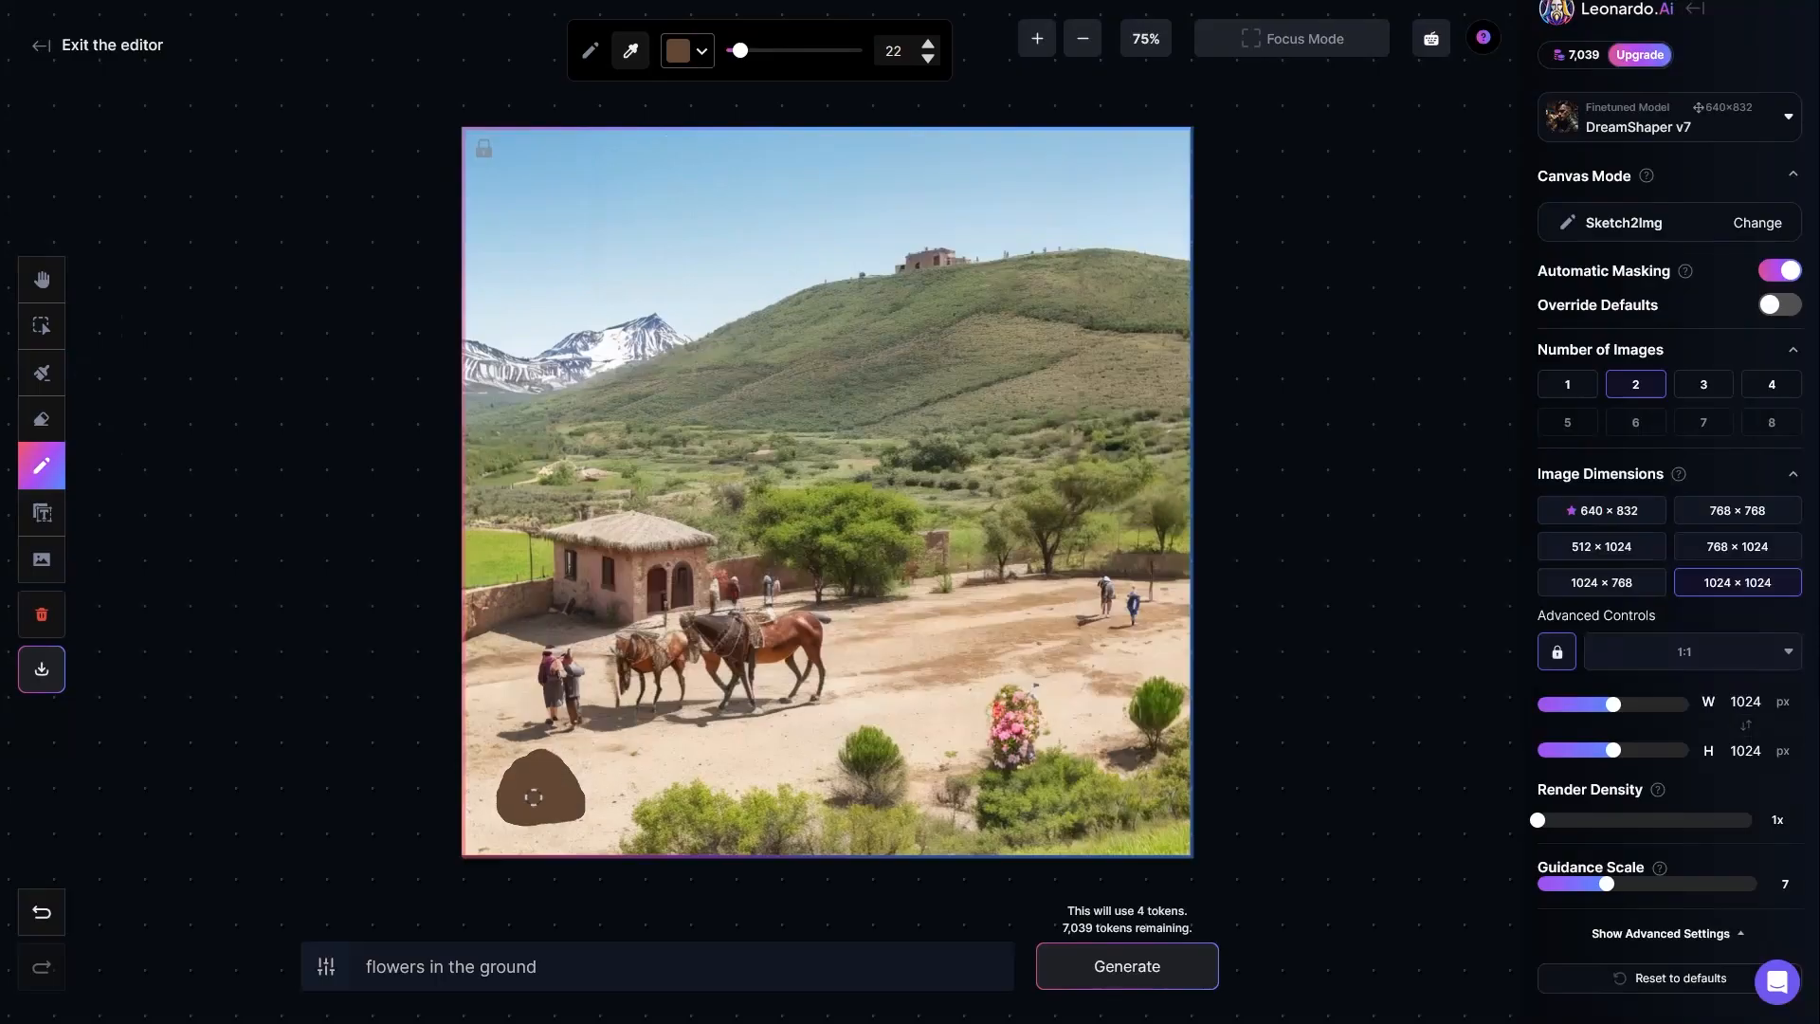
# Step: Replace the prompt with "big rock" and generate the sketched area
pyautogui.tripleClick(586, 968)
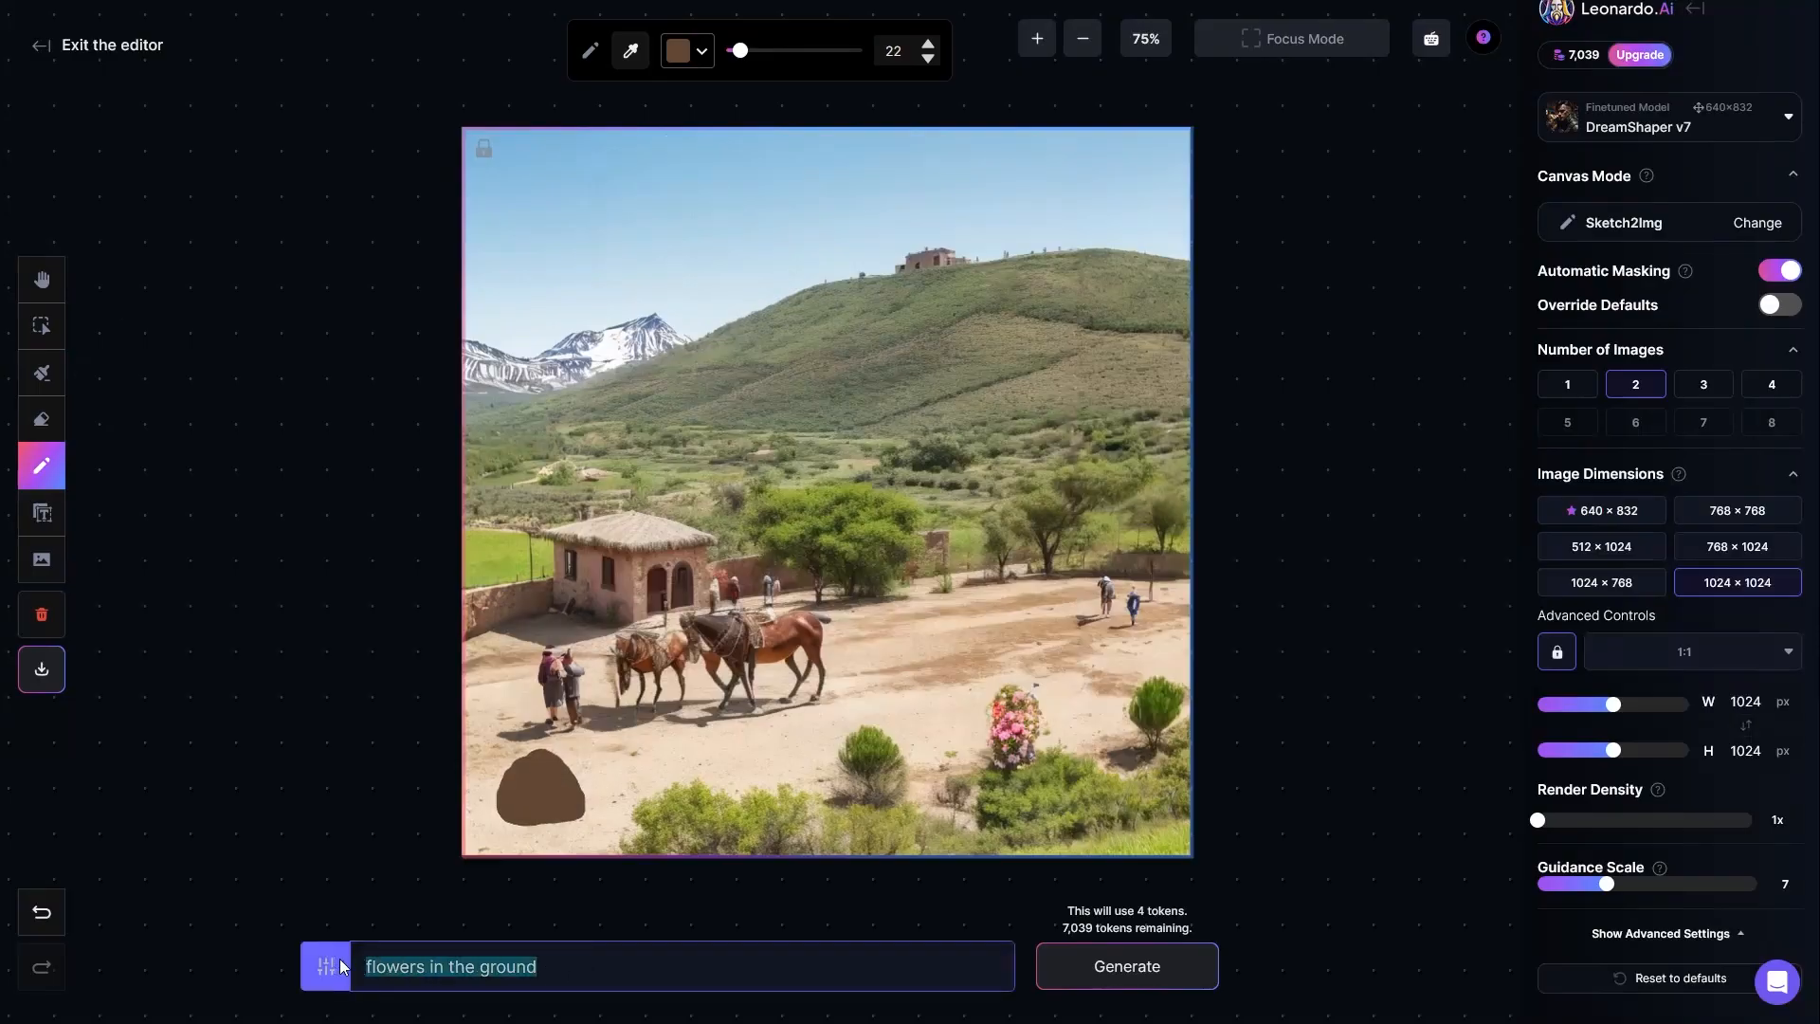
pyautogui.write('bi')
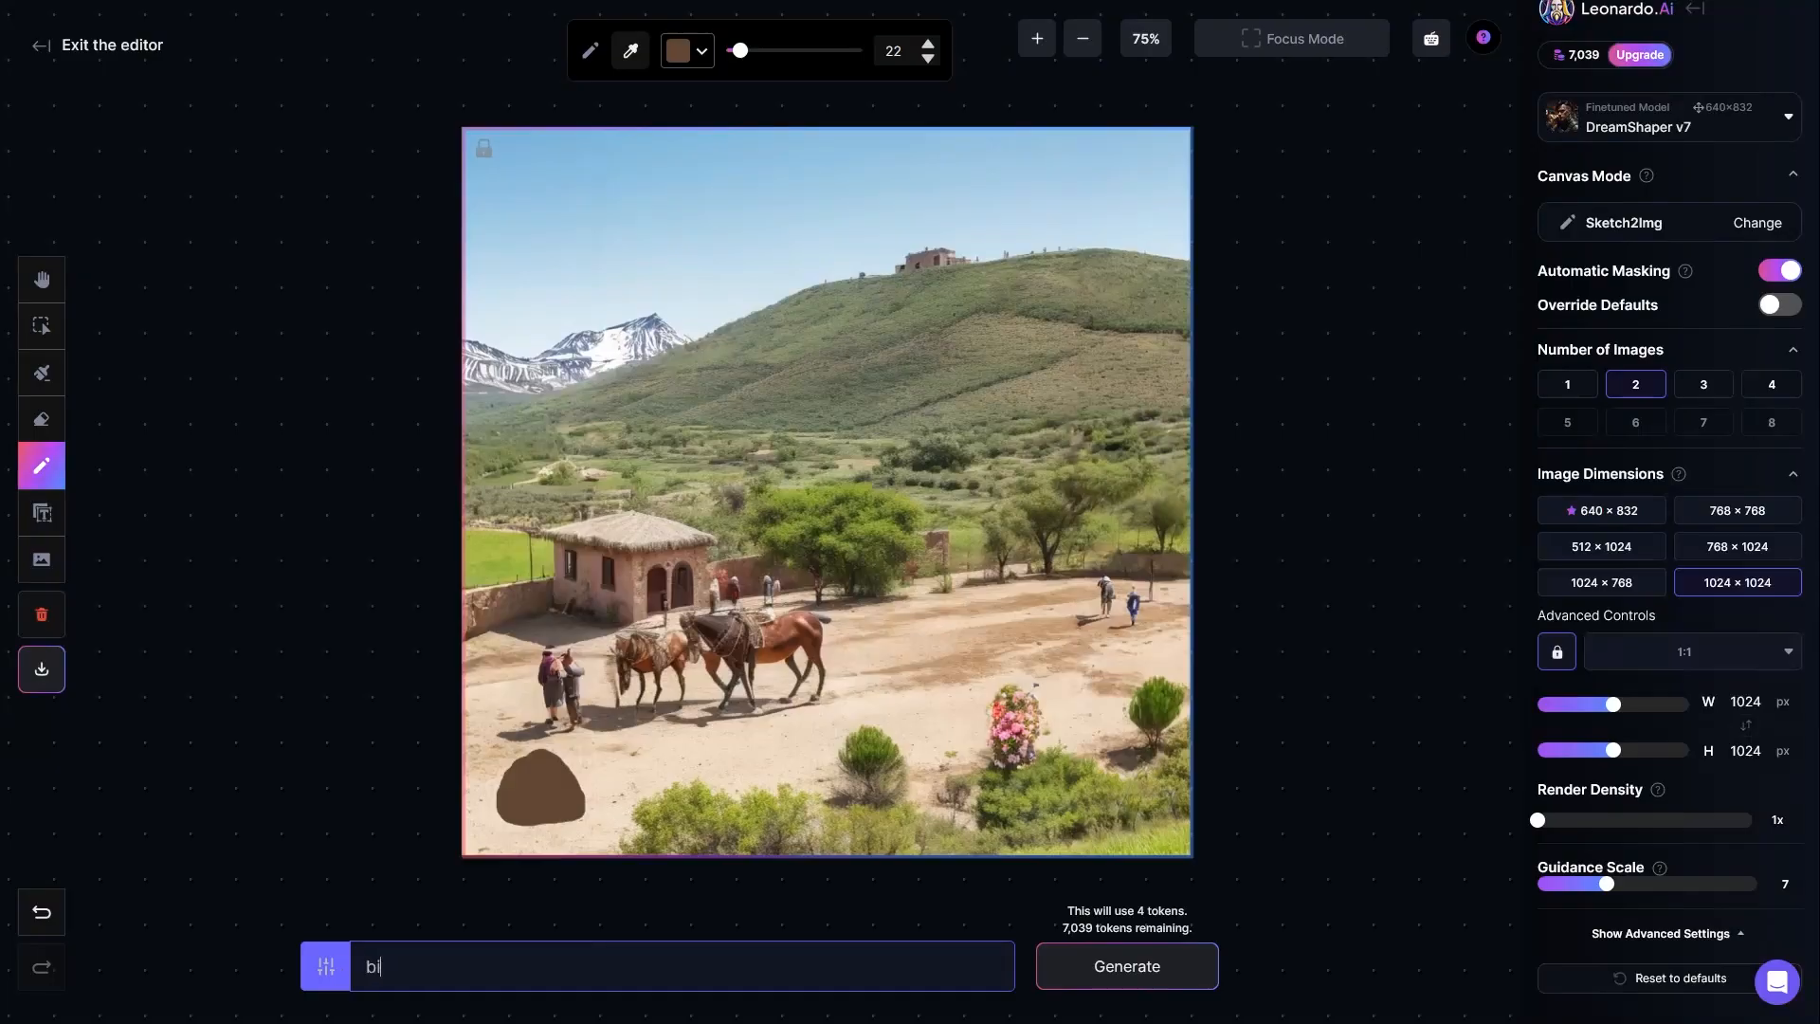
pyautogui.write('g rock')
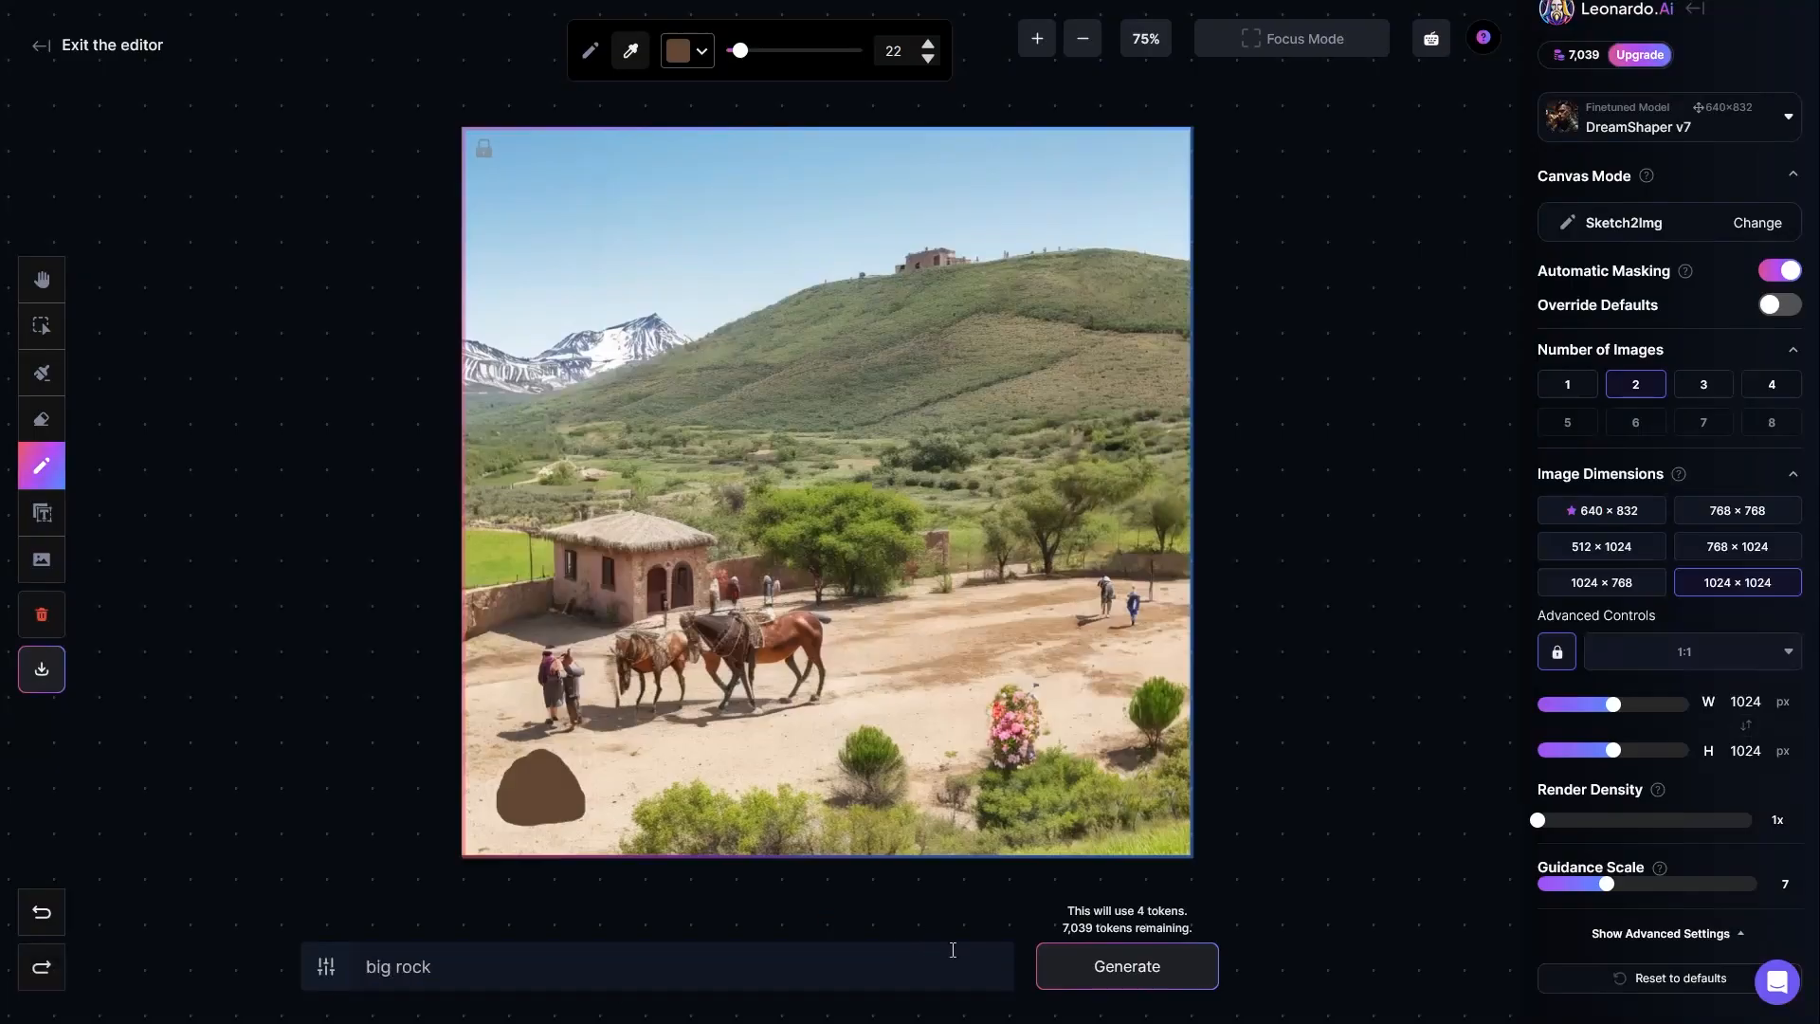
pyautogui.click(1125, 967)
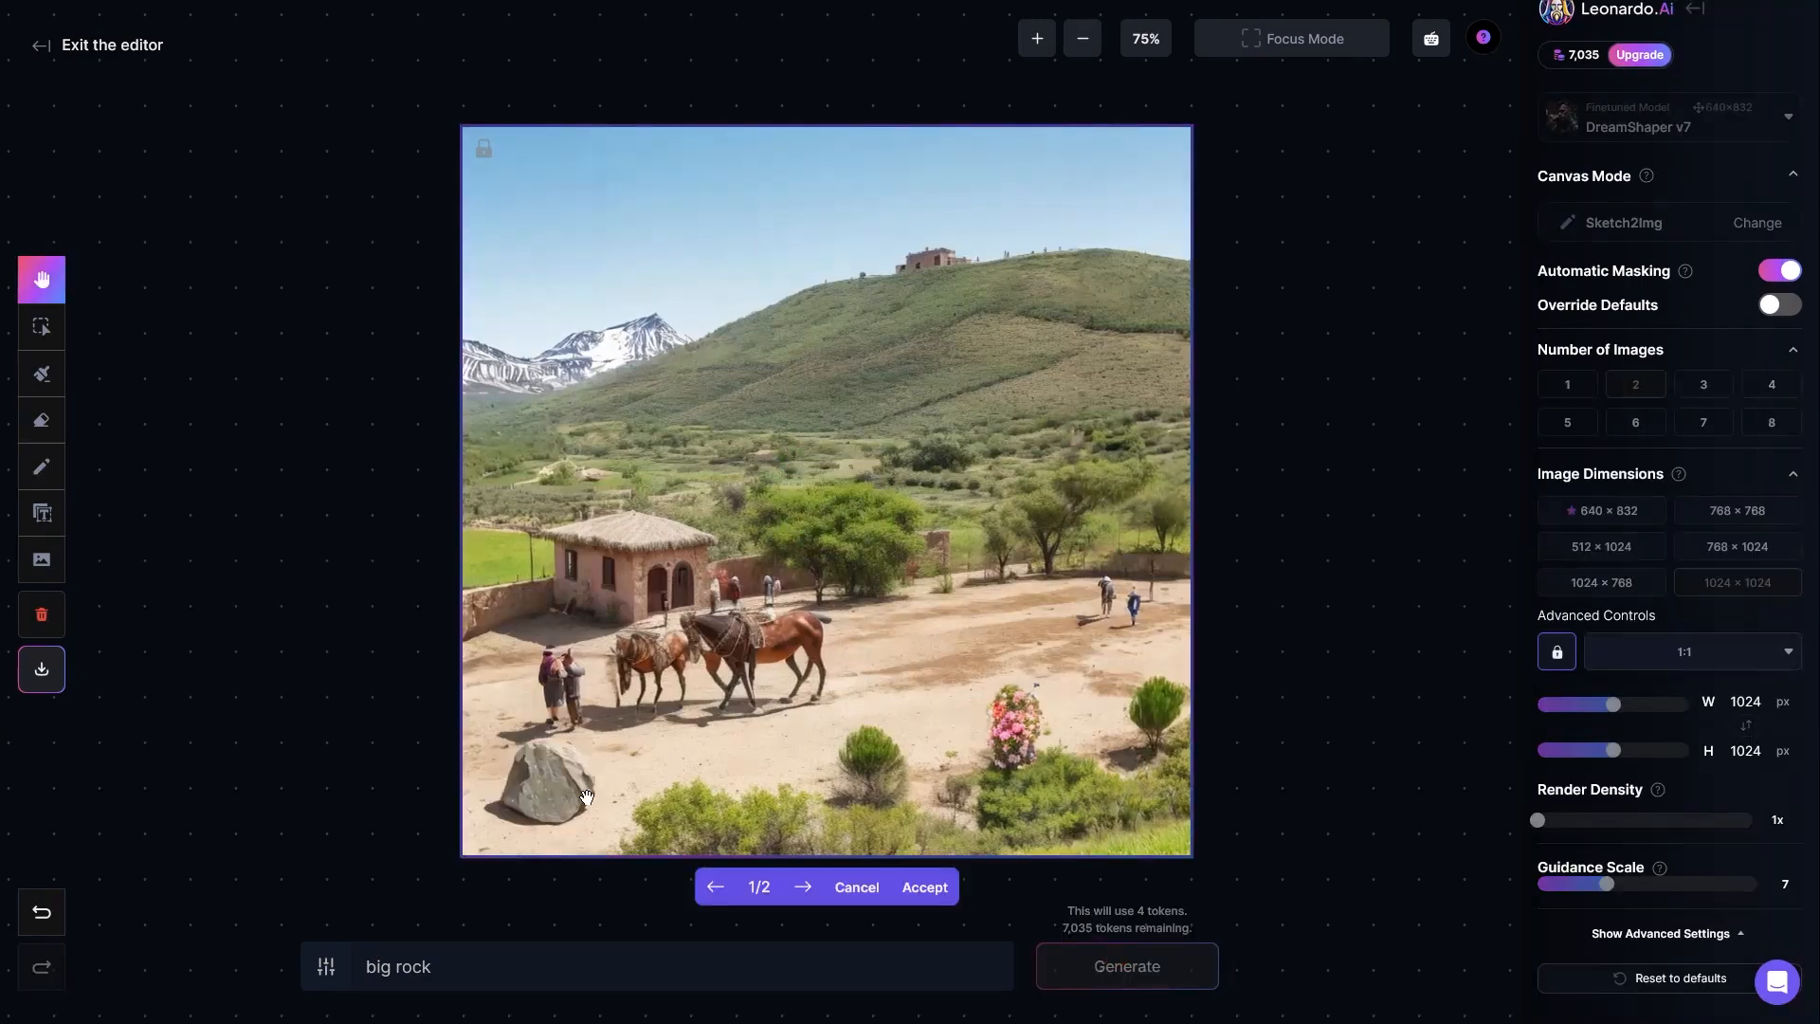
# Step: Compare the two generated rock variants and accept the second one
pyautogui.click(801, 891)
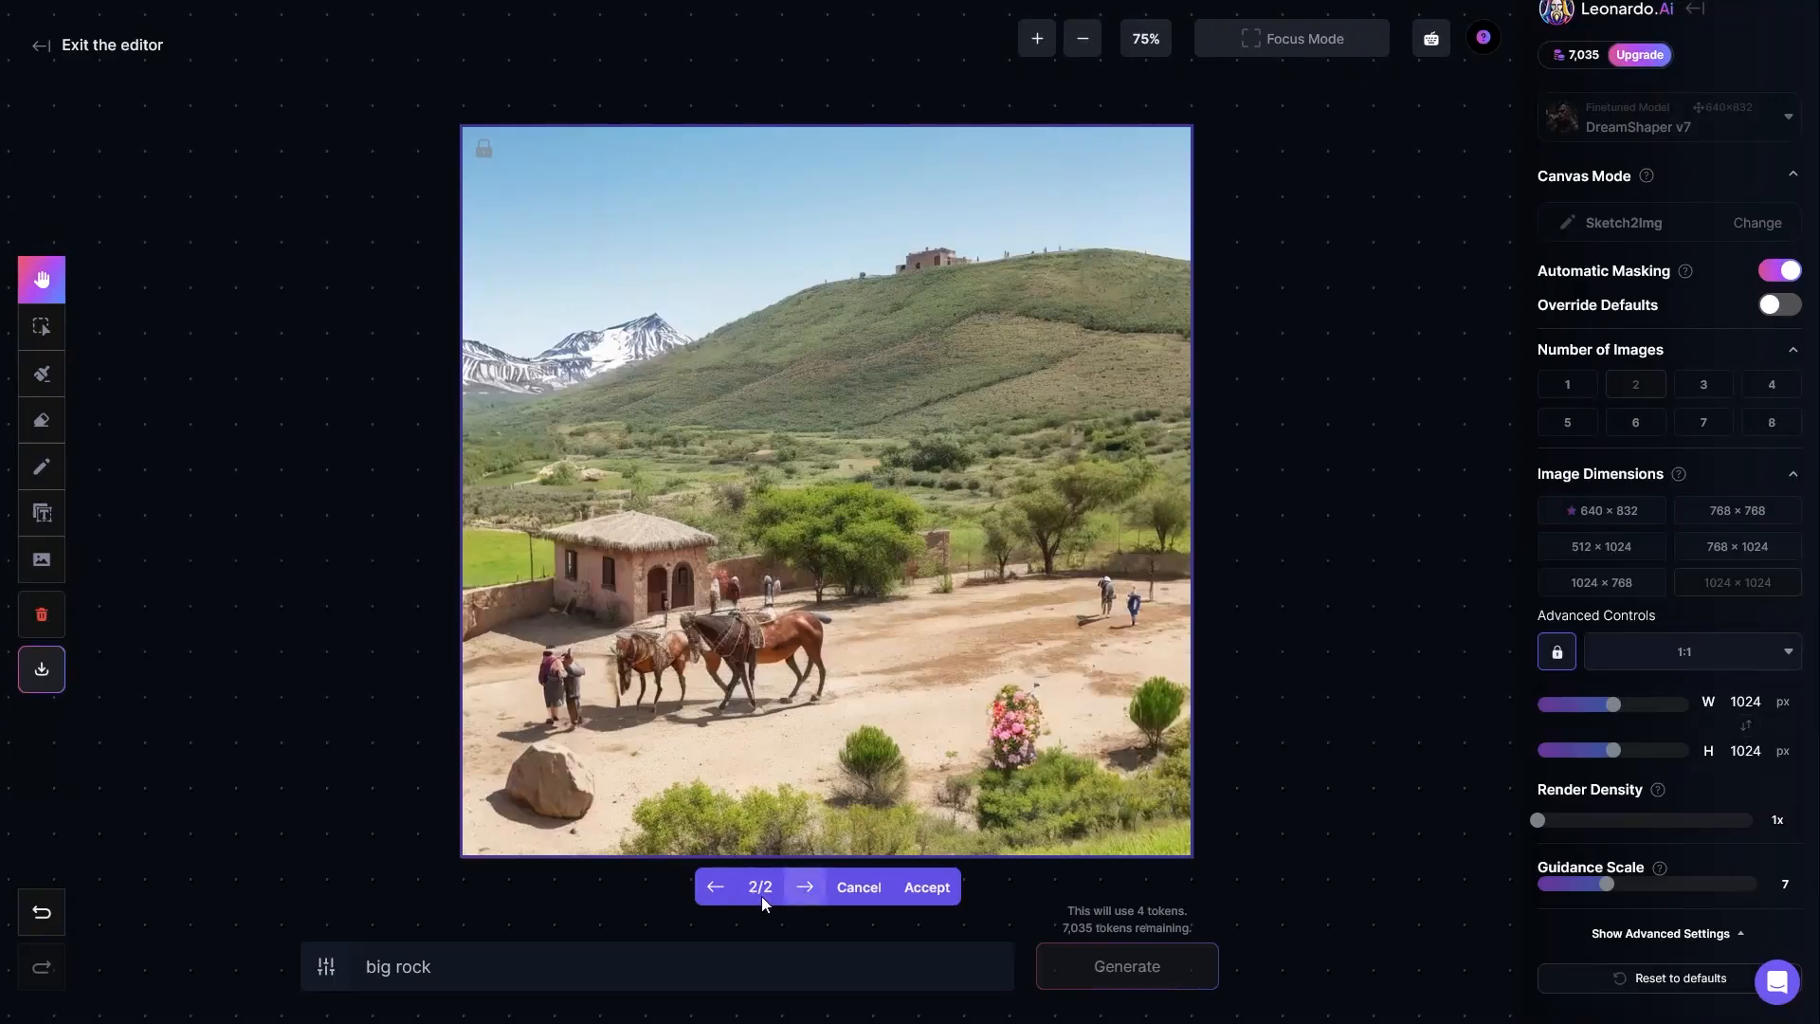
pyautogui.click(715, 889)
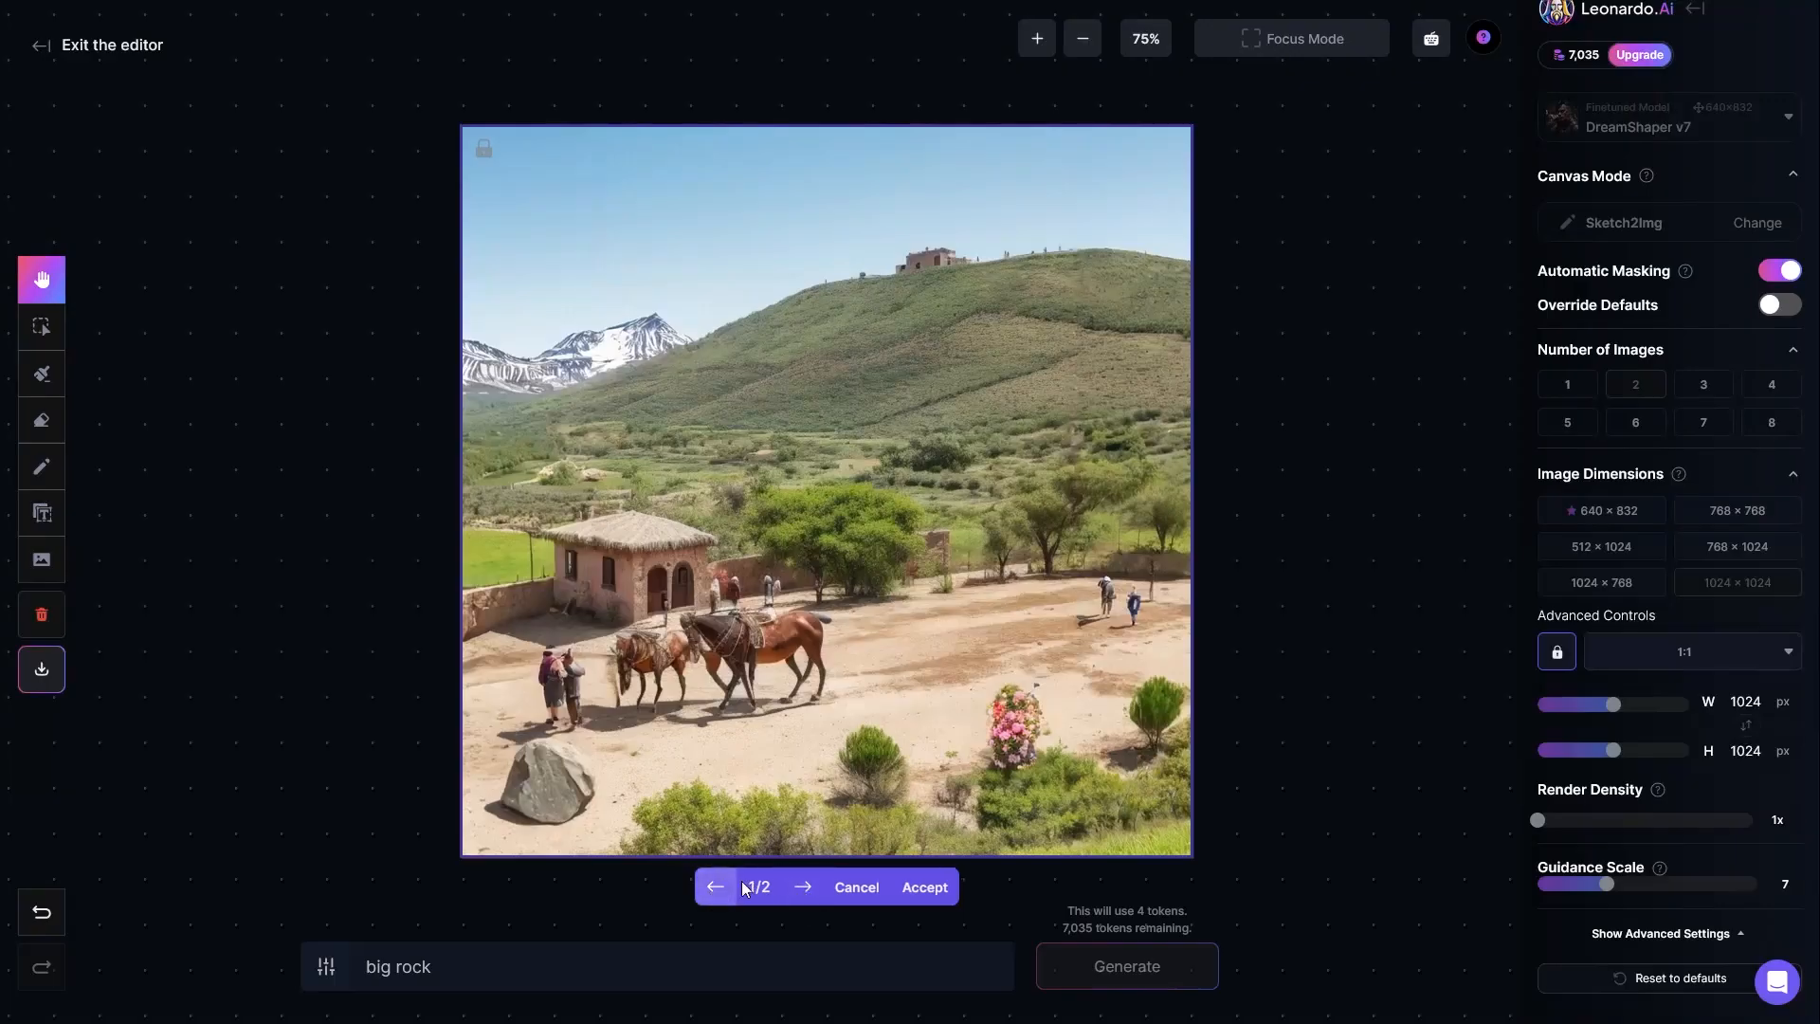
pyautogui.click(804, 886)
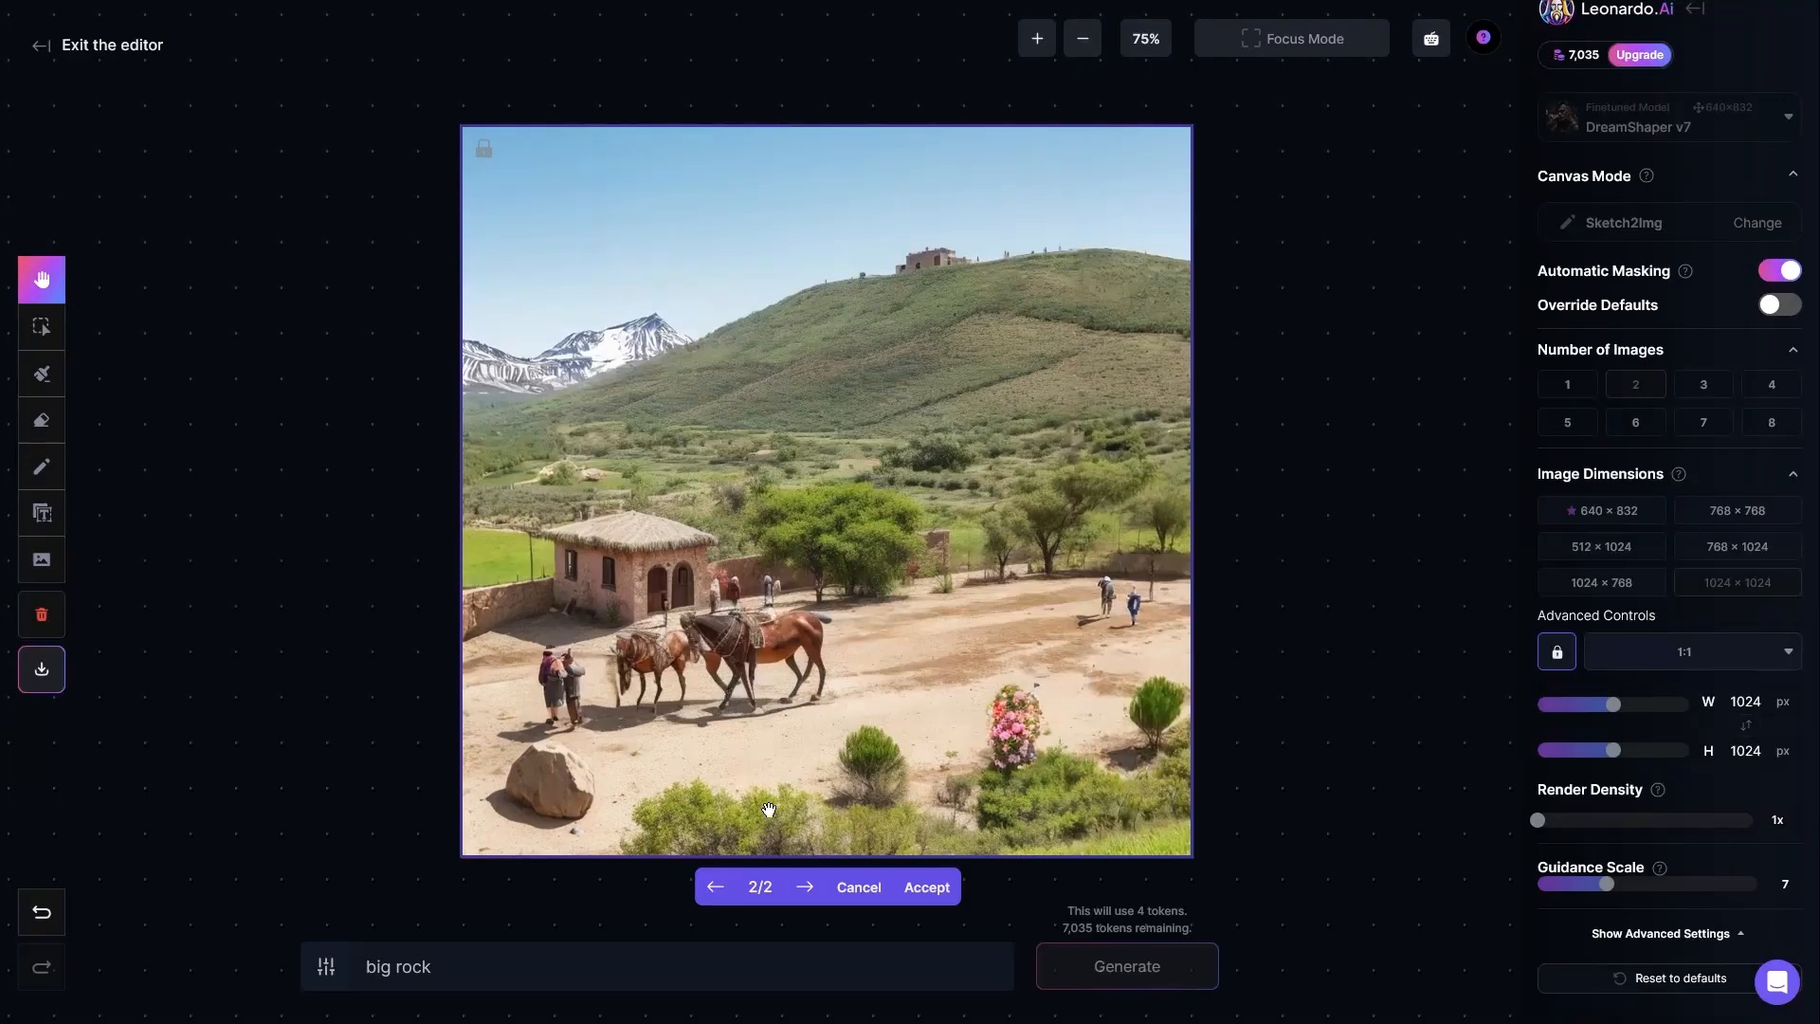
pyautogui.click(925, 891)
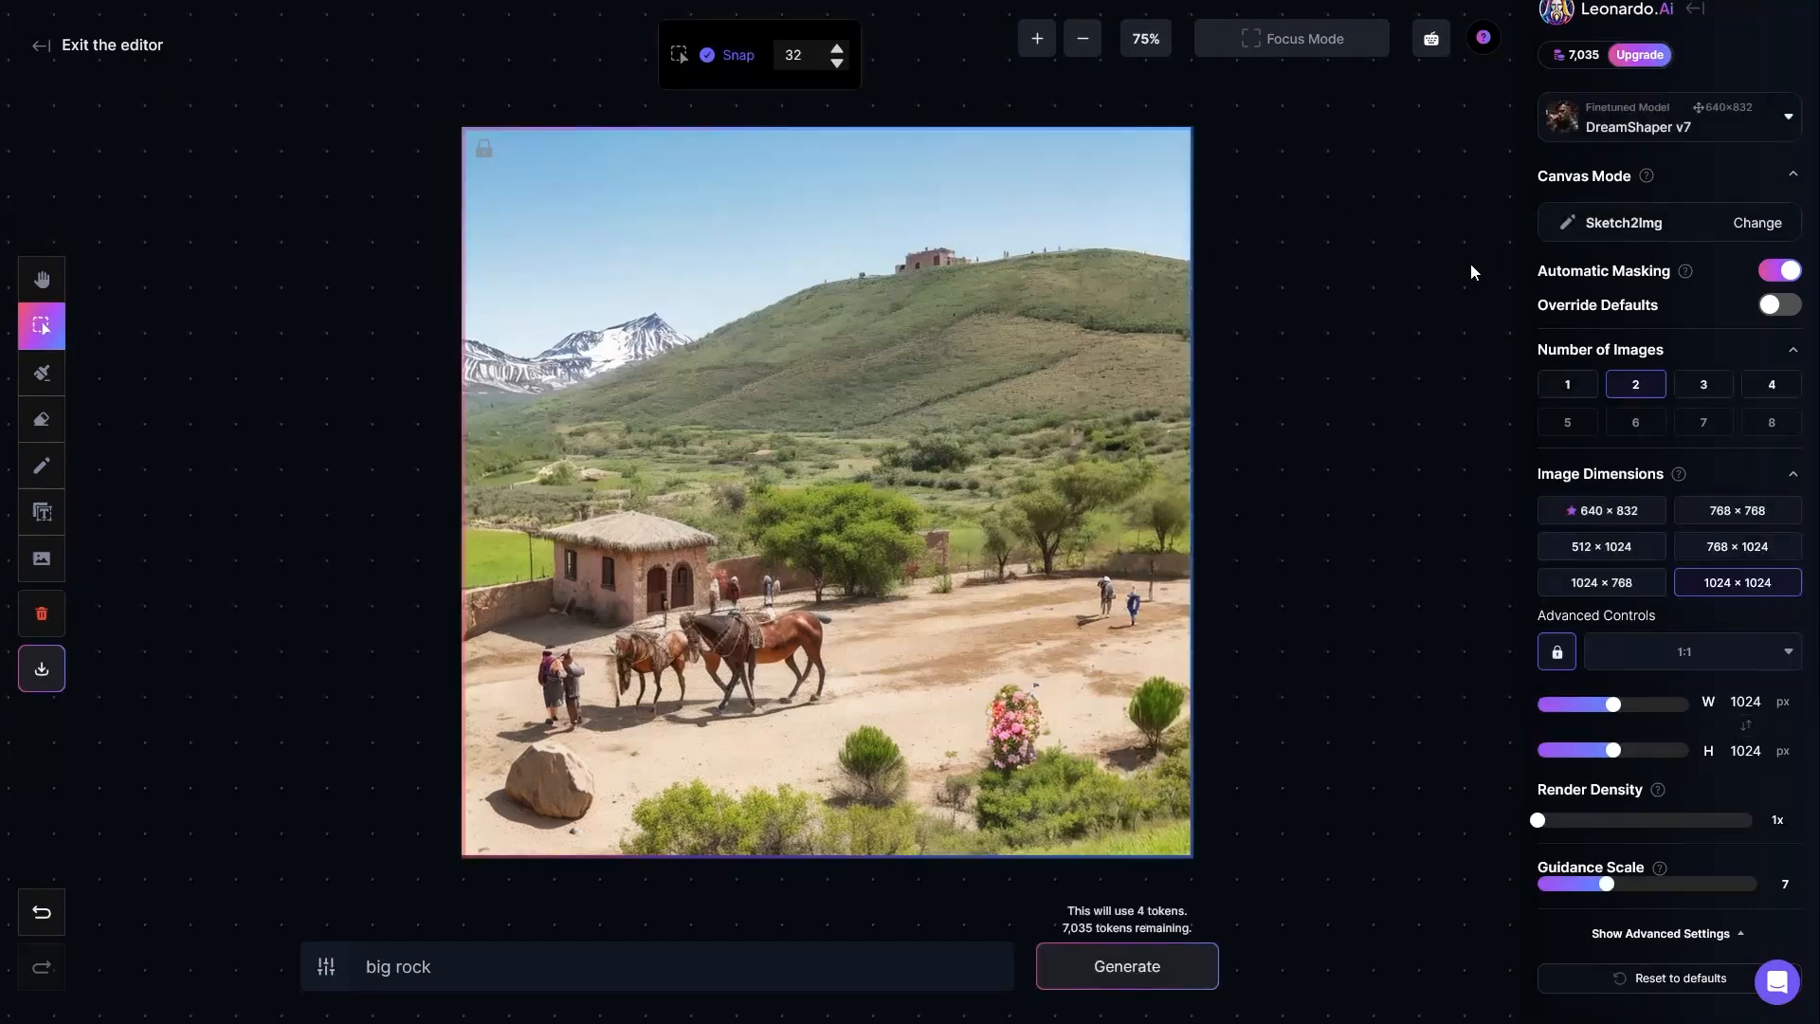
# Step: Clear the whole canvas, including its history, and confirm the deletion
pyautogui.click(1608, 216)
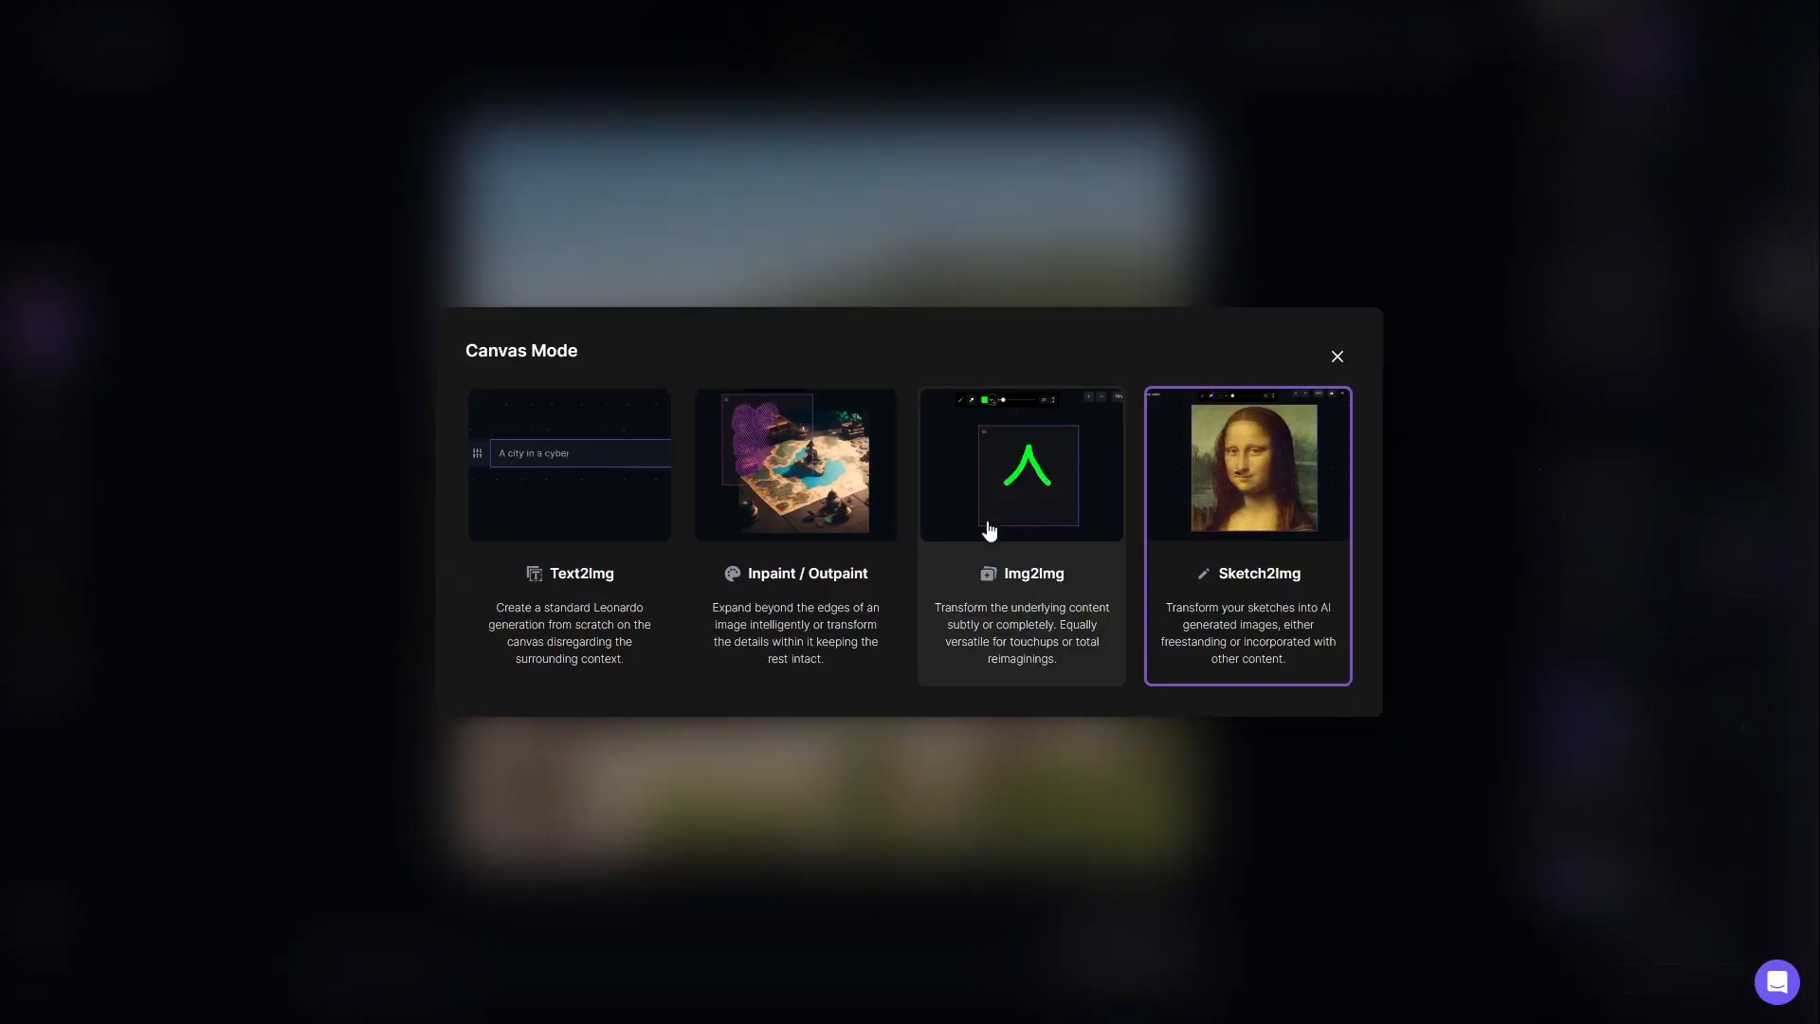
pyautogui.click(1337, 356)
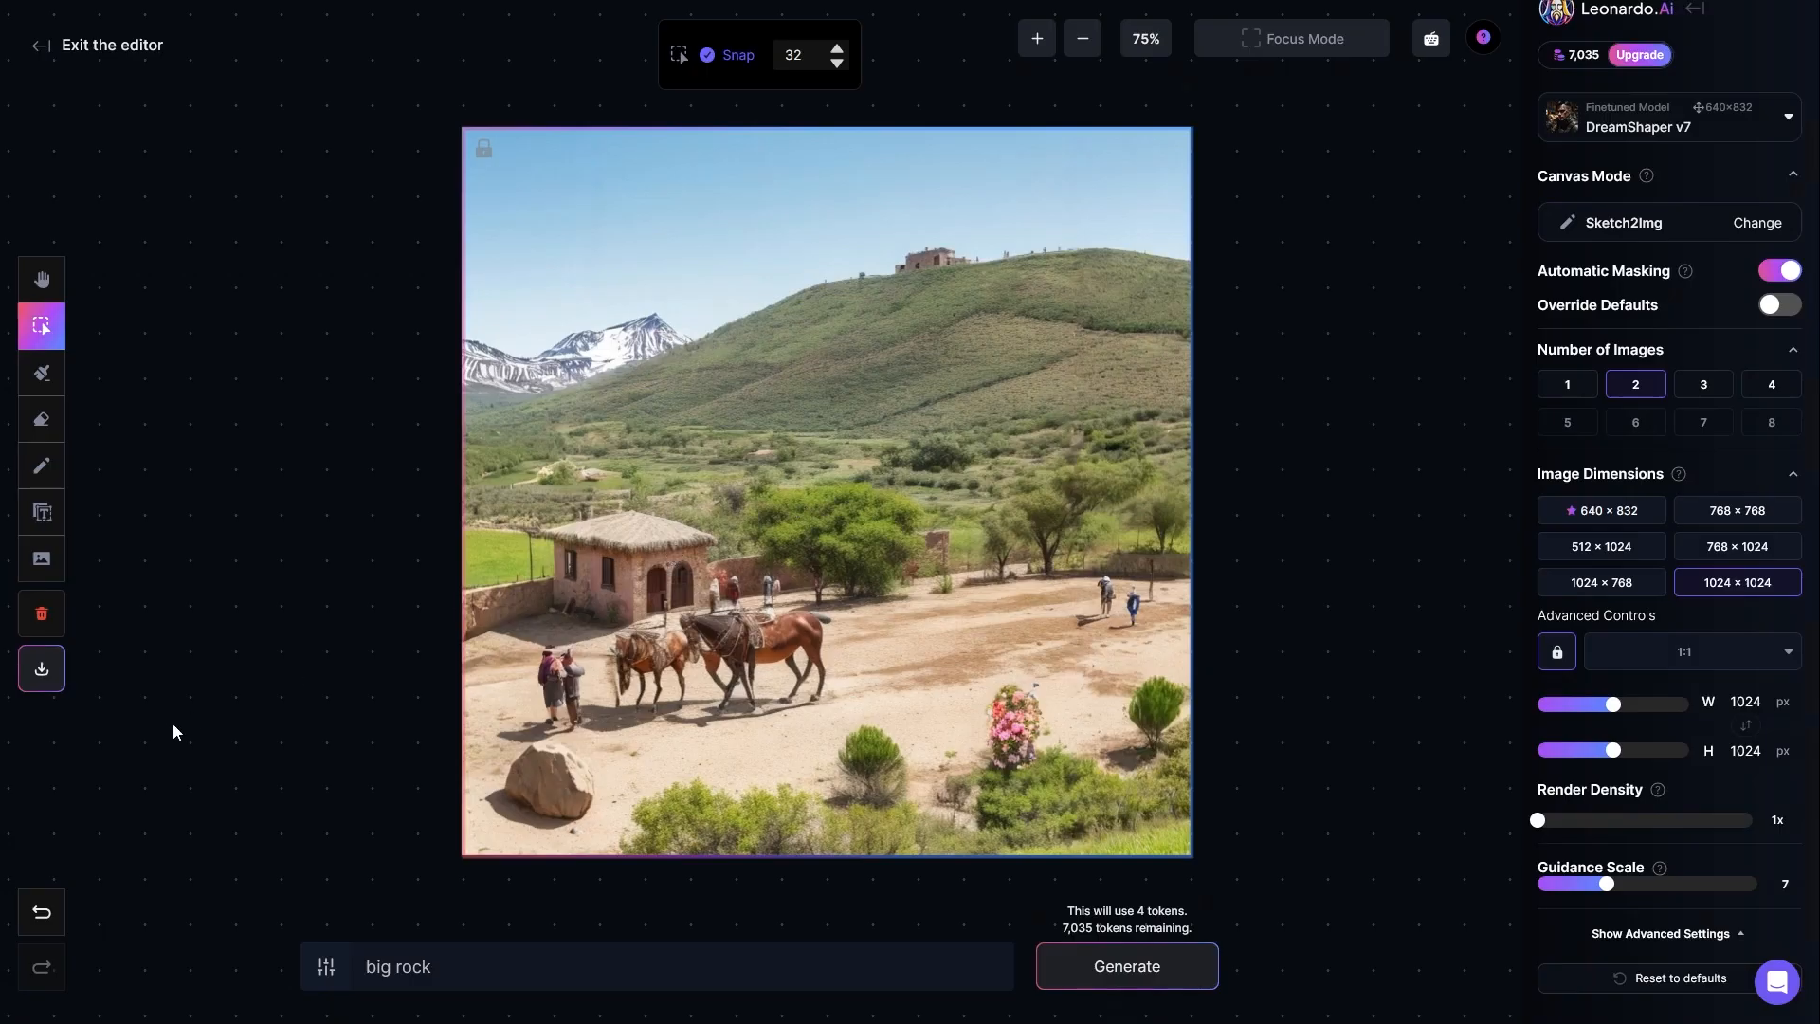
pyautogui.click(41, 671)
pyautogui.click(42, 616)
pyautogui.click(1033, 629)
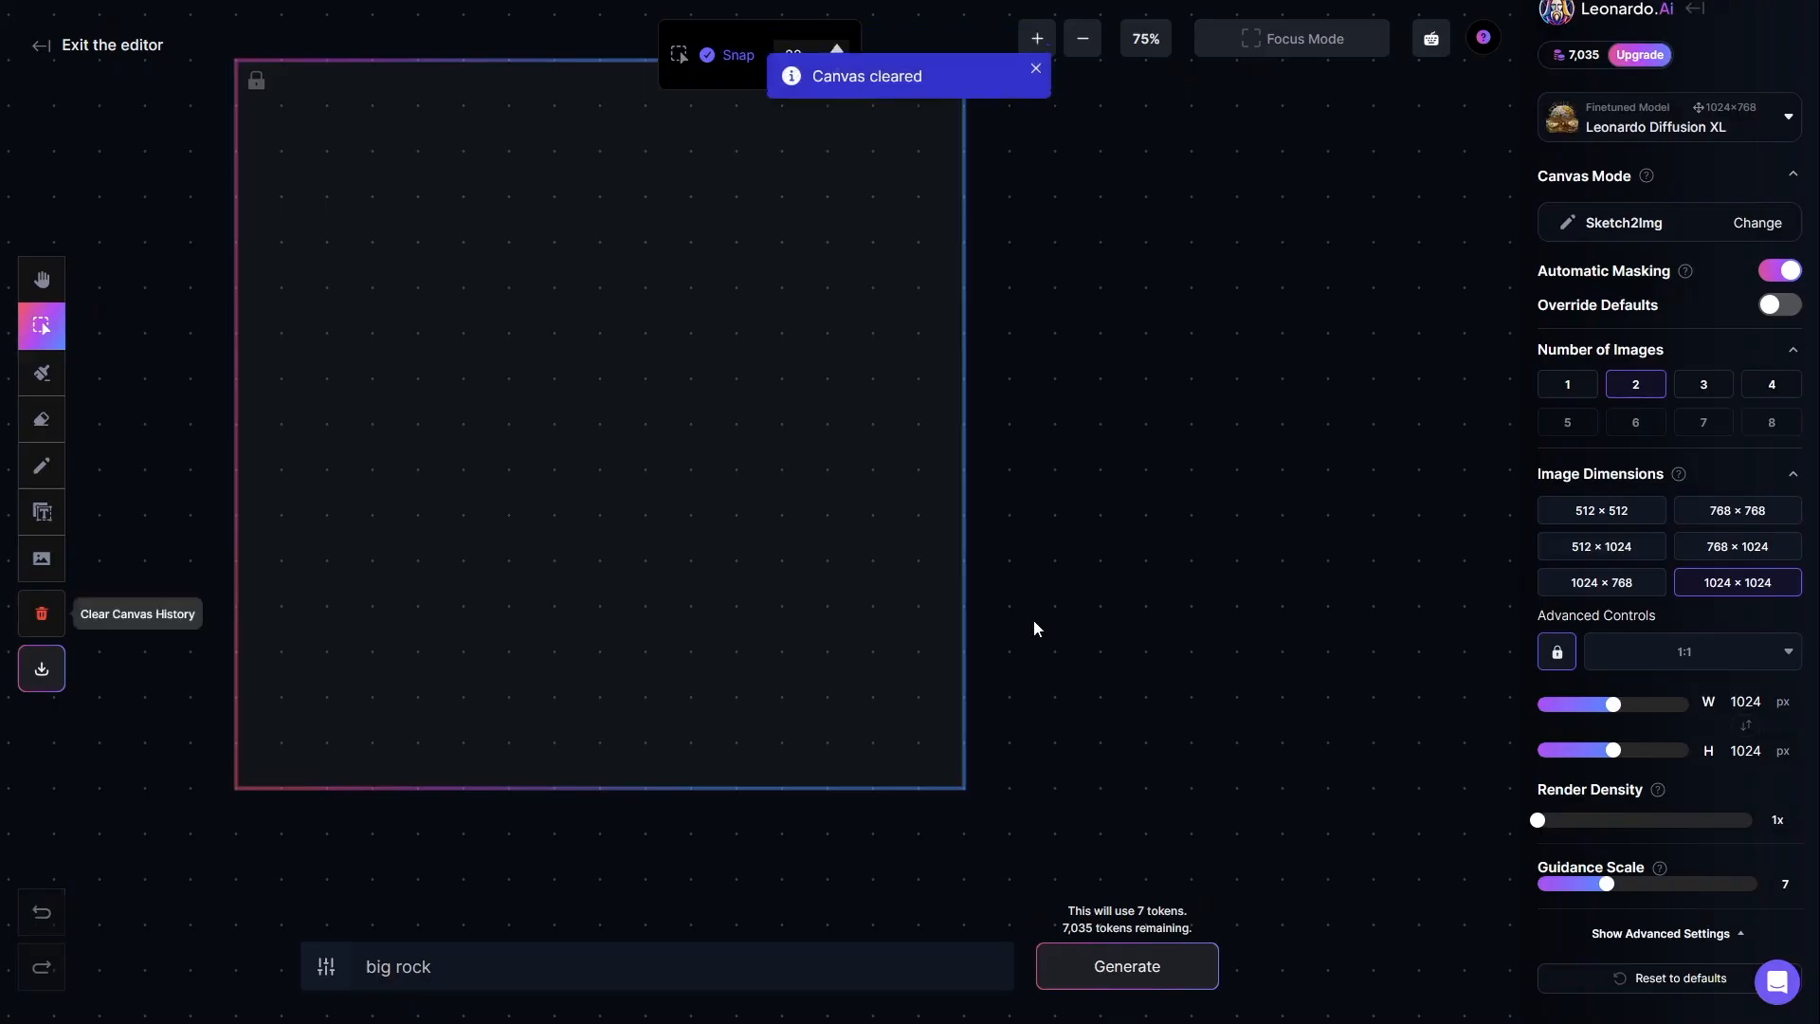
# Step: Switch the canvas mode to Img2Img for the empty generation frame
pyautogui.moveTo(1020, 427); pyautogui.dragTo(1163, 519)
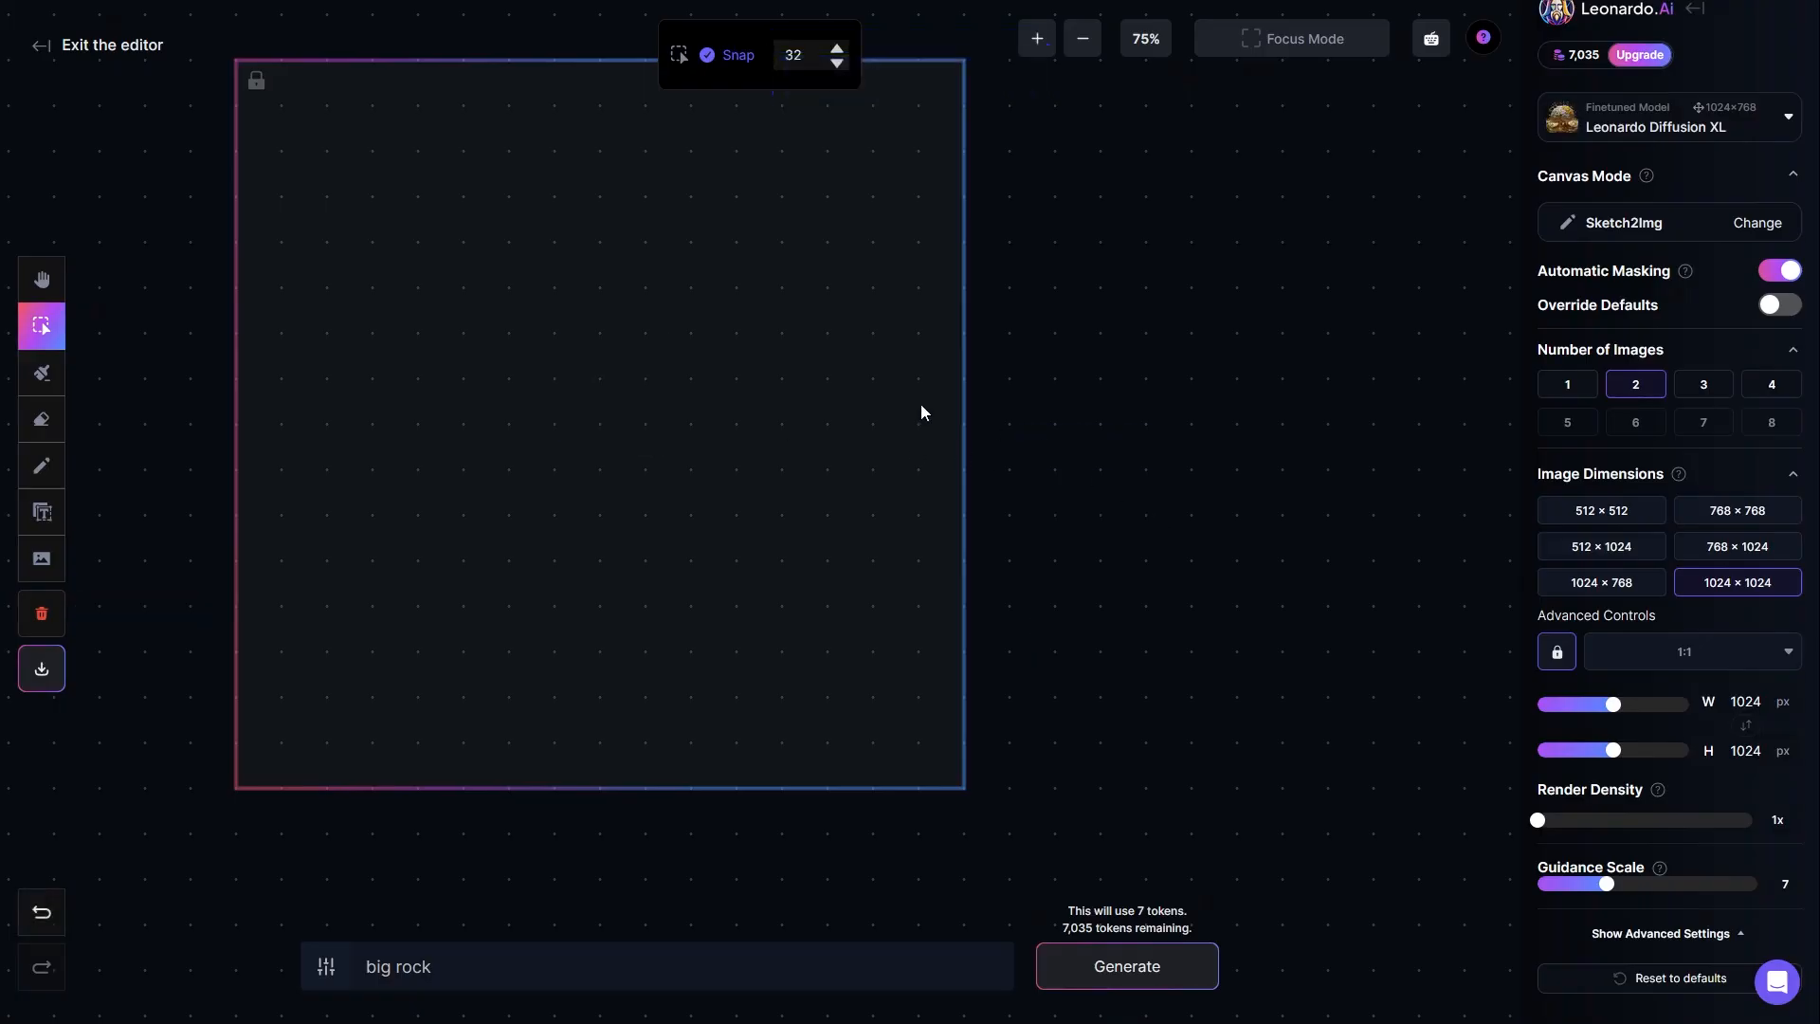
pyautogui.click(42, 280)
pyautogui.moveTo(138, 343); pyautogui.dragTo(376, 396)
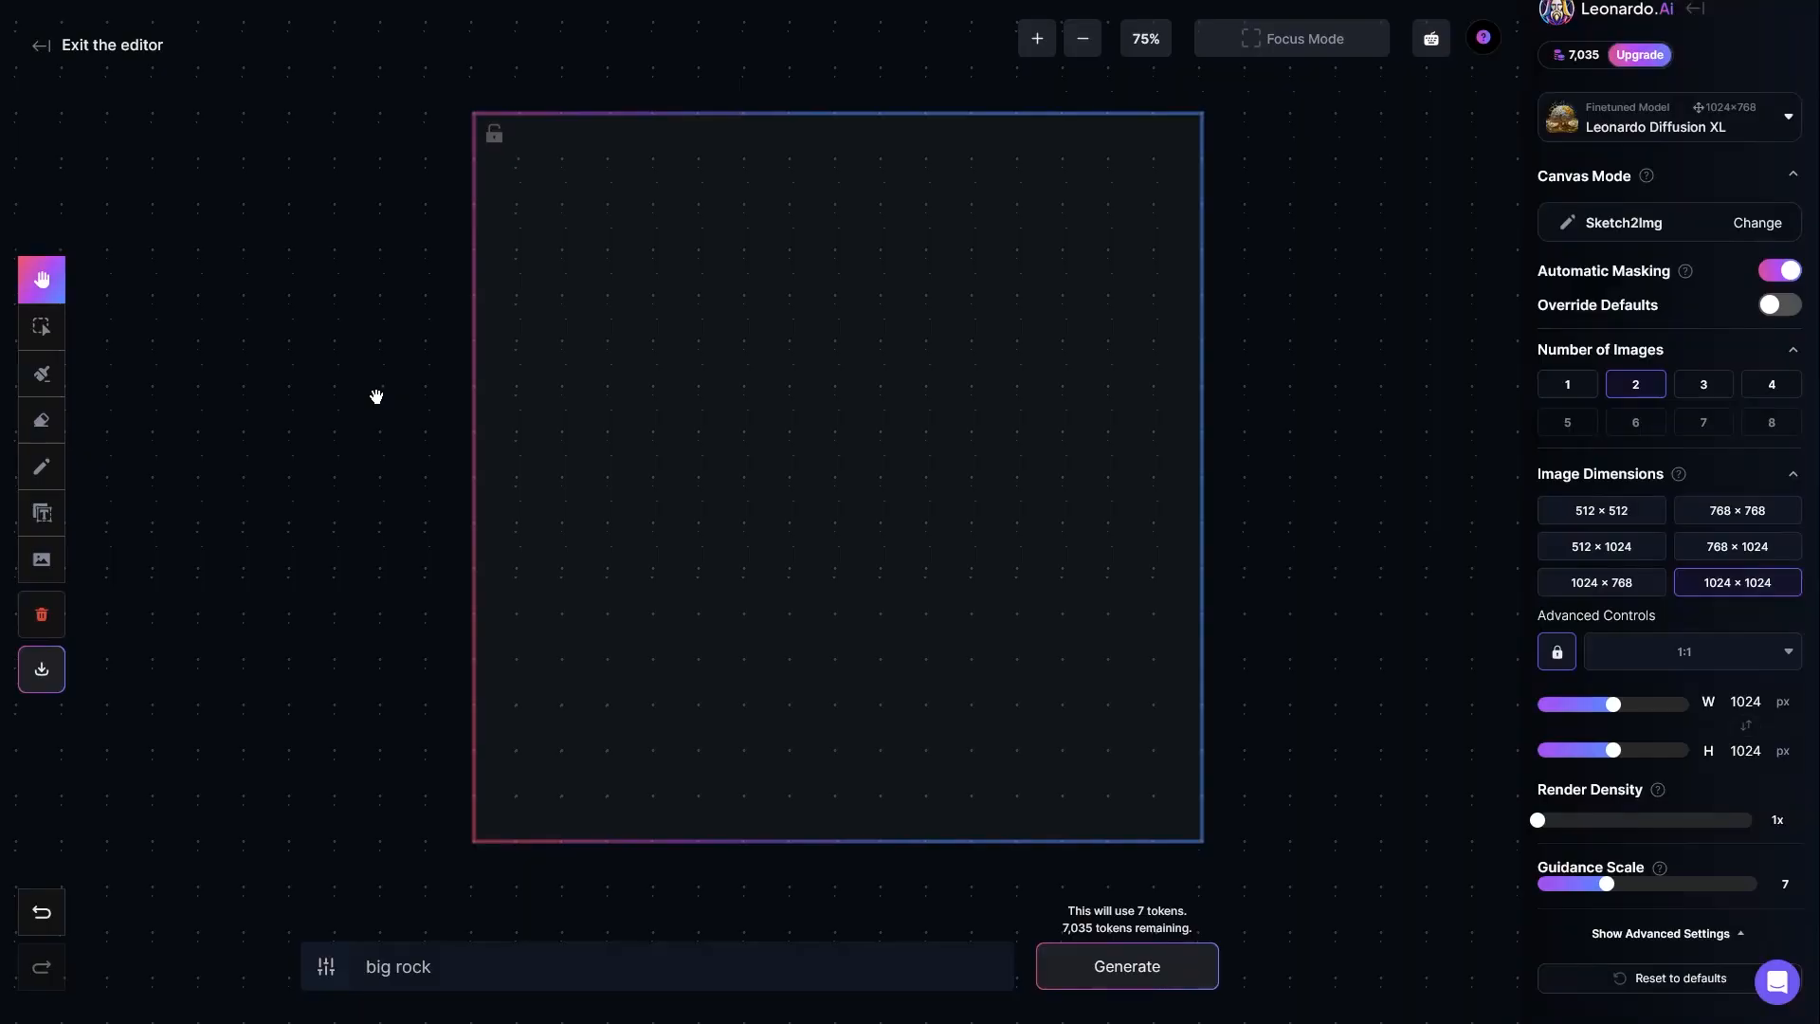
pyautogui.moveTo(376, 396); pyautogui.dragTo(370, 414)
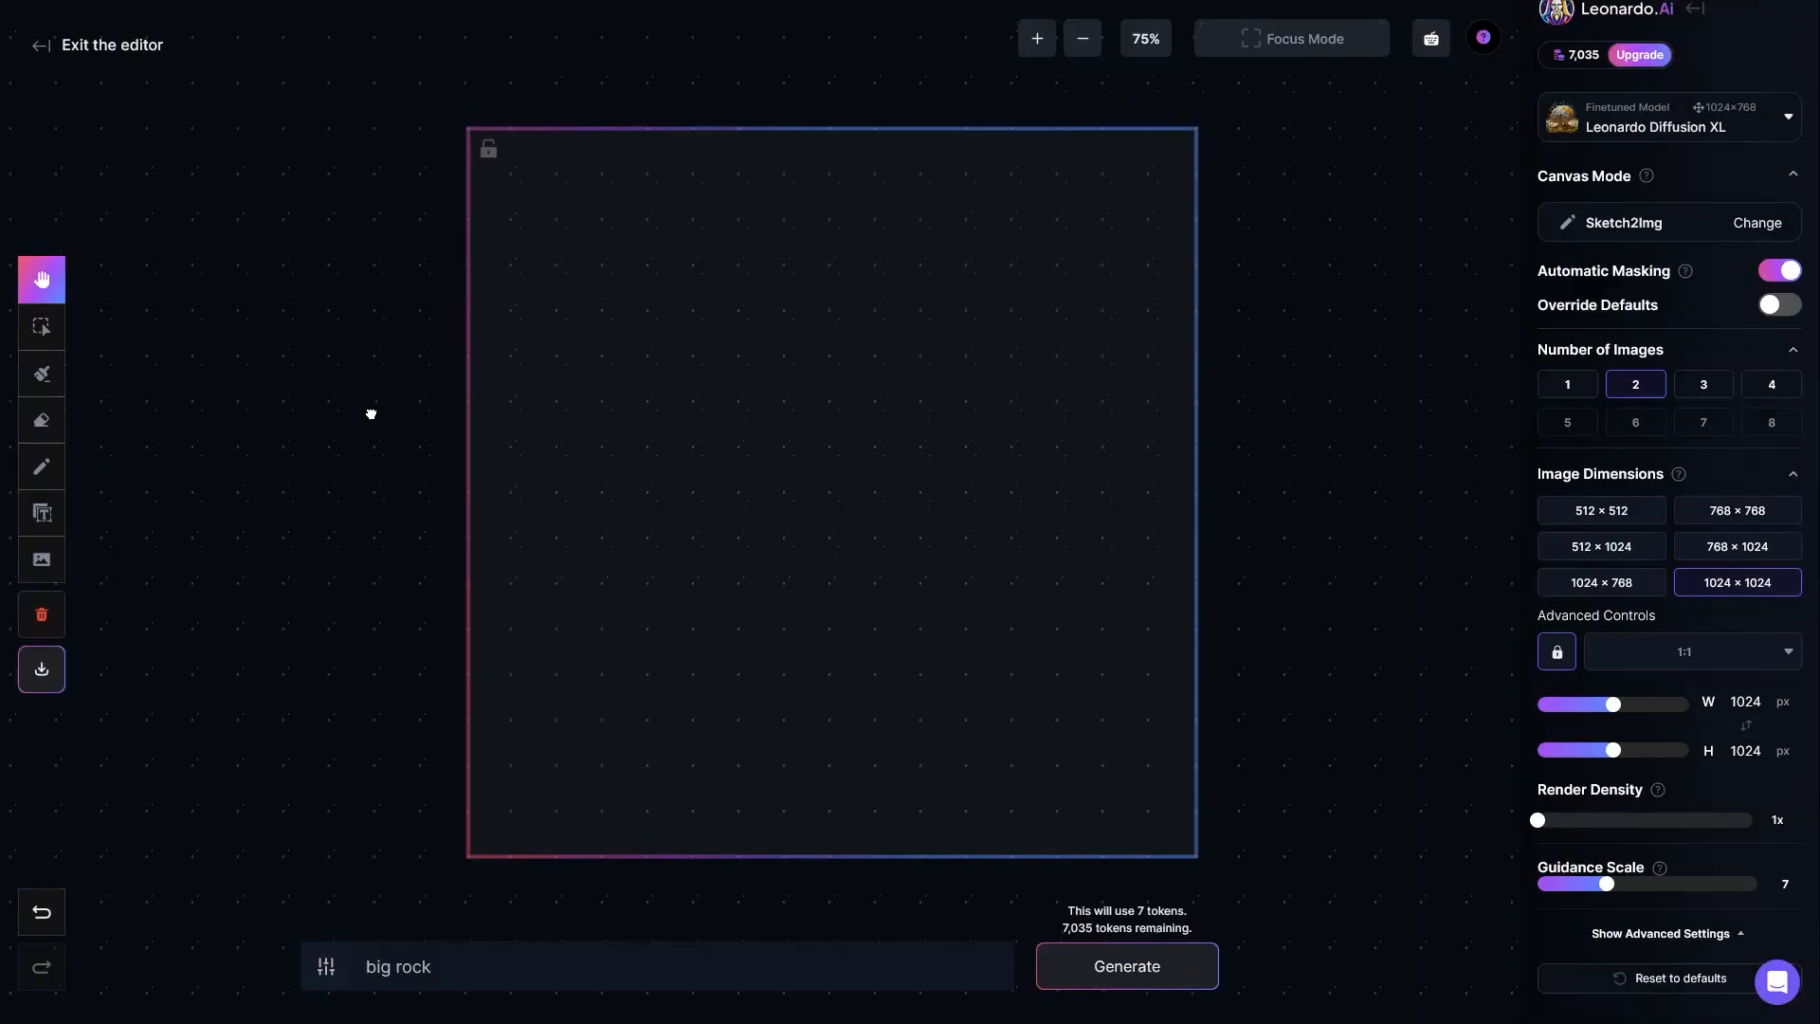
pyautogui.click(1623, 237)
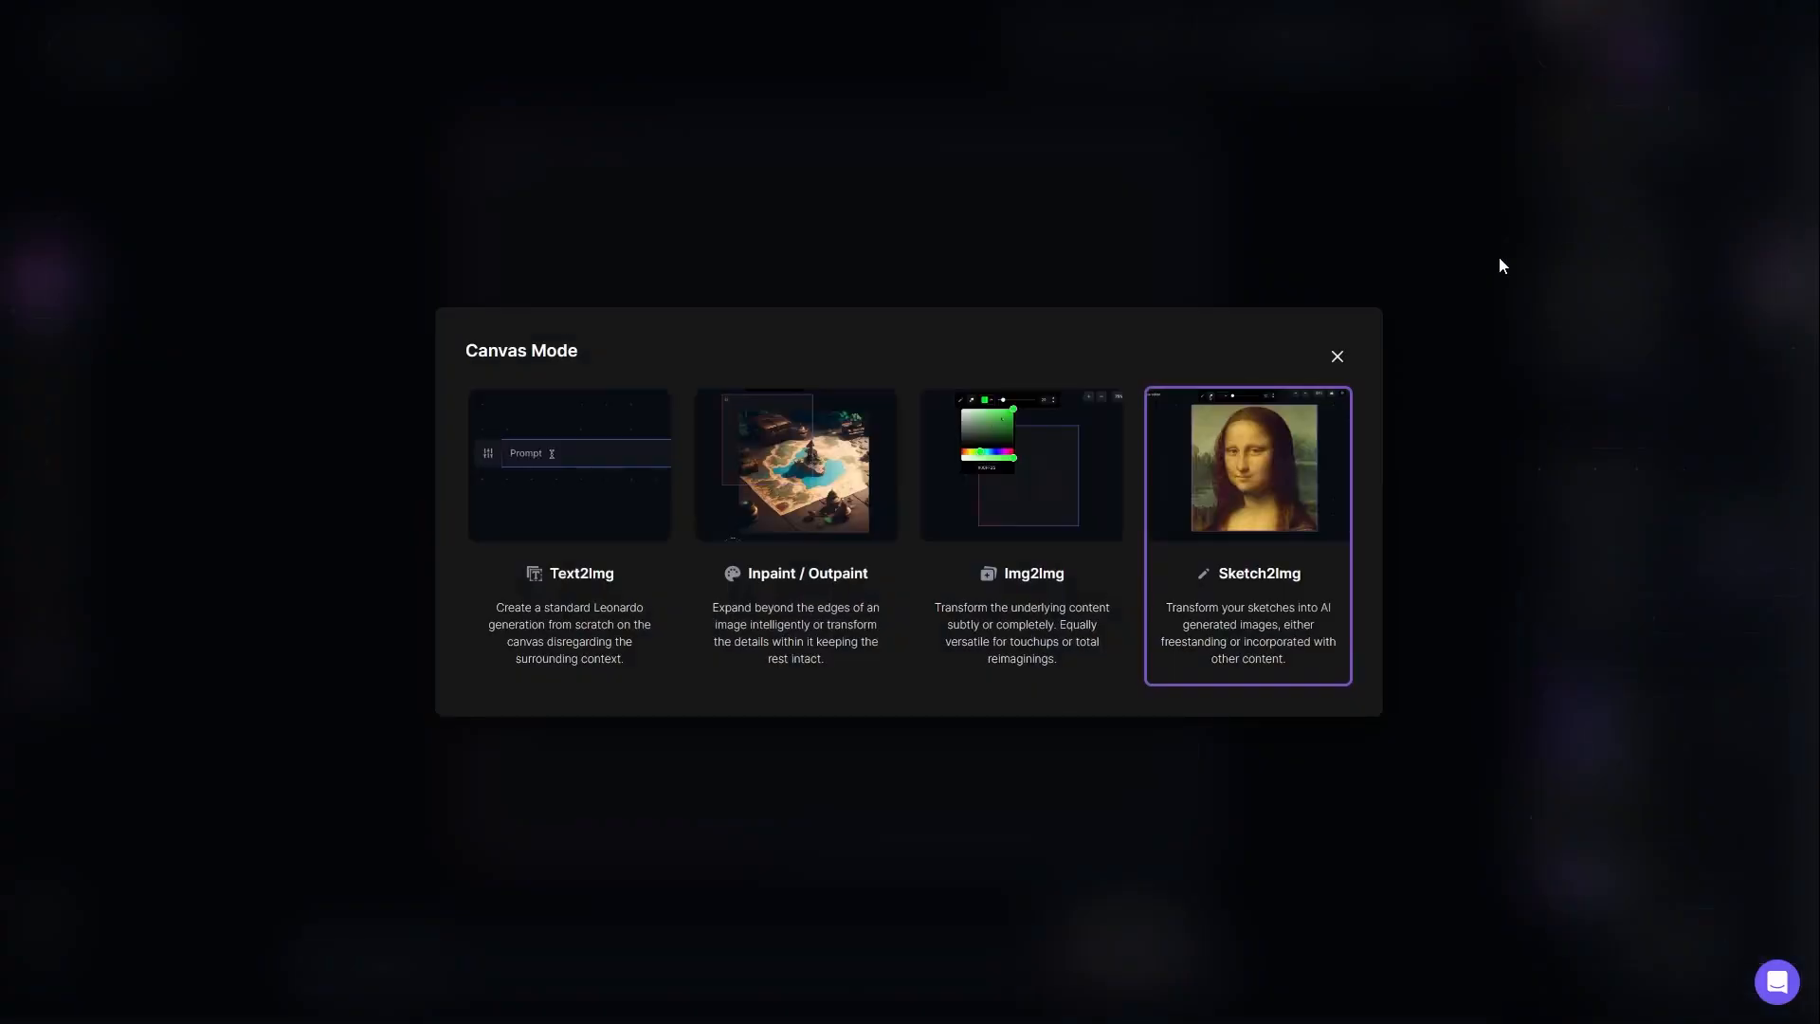
pyautogui.click(1022, 522)
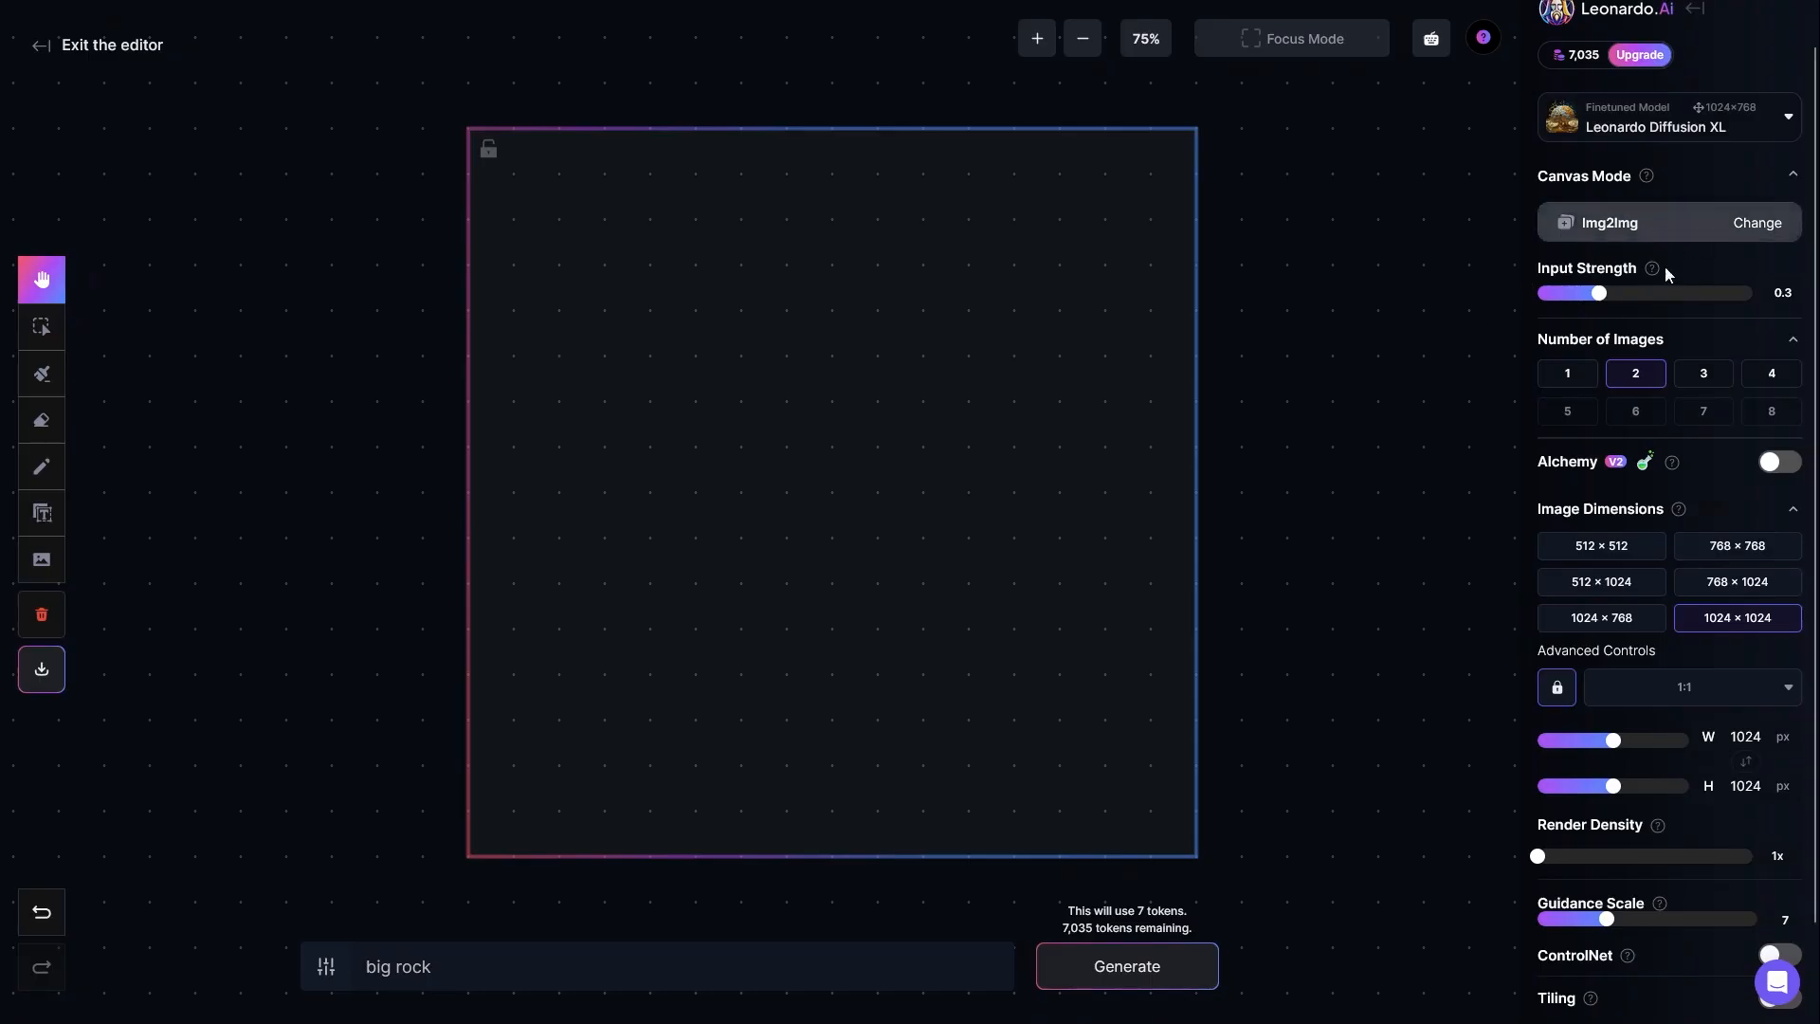
# Step: Turn on ControlNet with Pose to Image for the Img2Img generation
pyautogui.scroll(-1, 1666, 410)
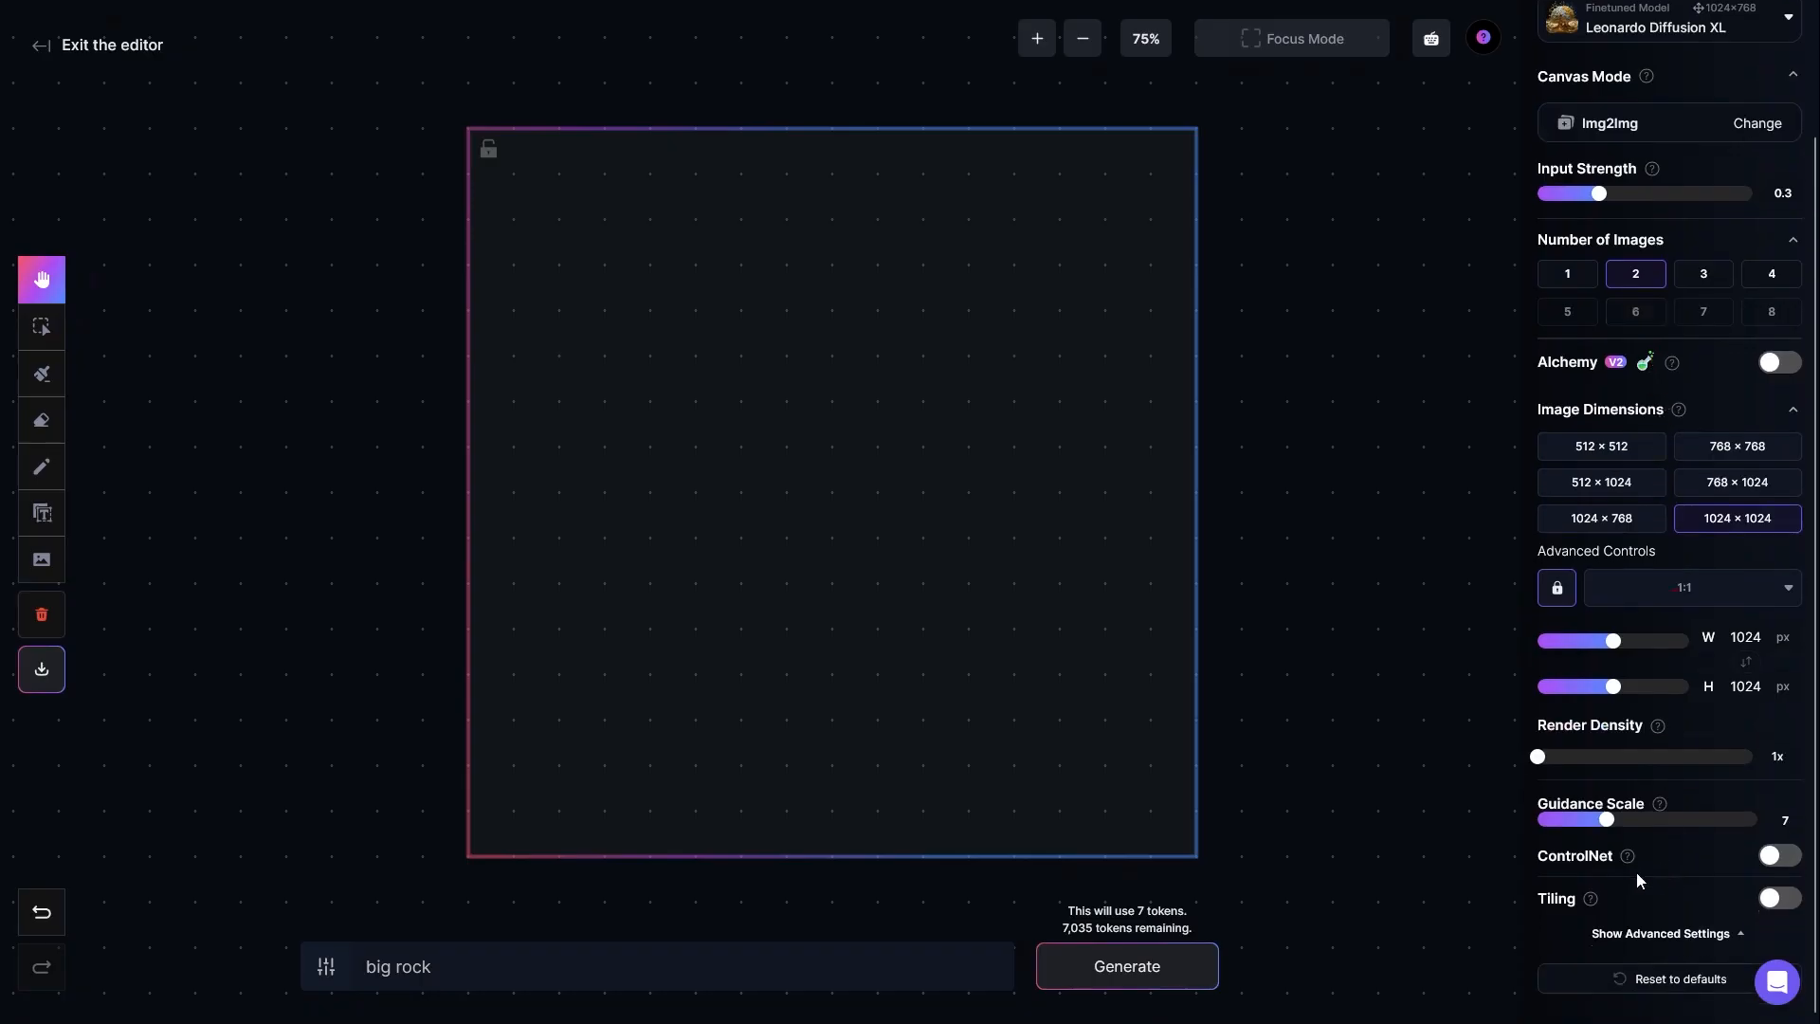
pyautogui.click(1772, 862)
pyautogui.scroll(-1, 1685, 803)
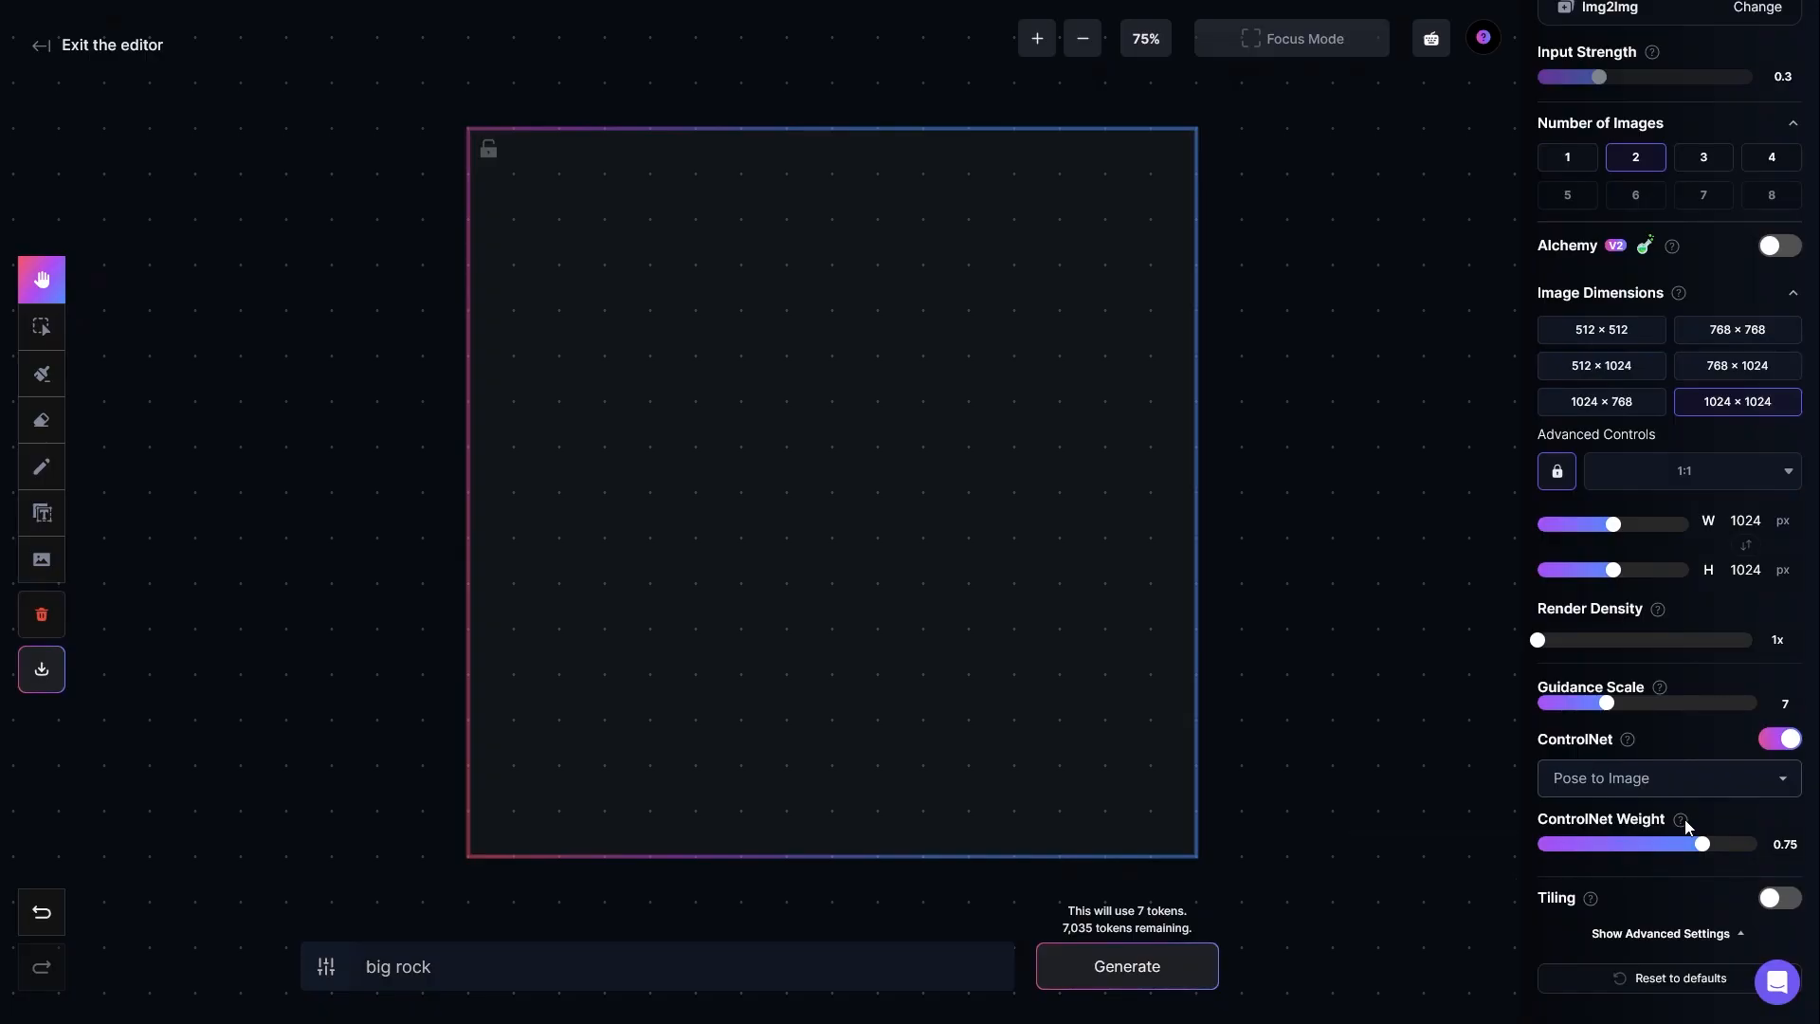
pyautogui.scroll(-1, 1685, 827)
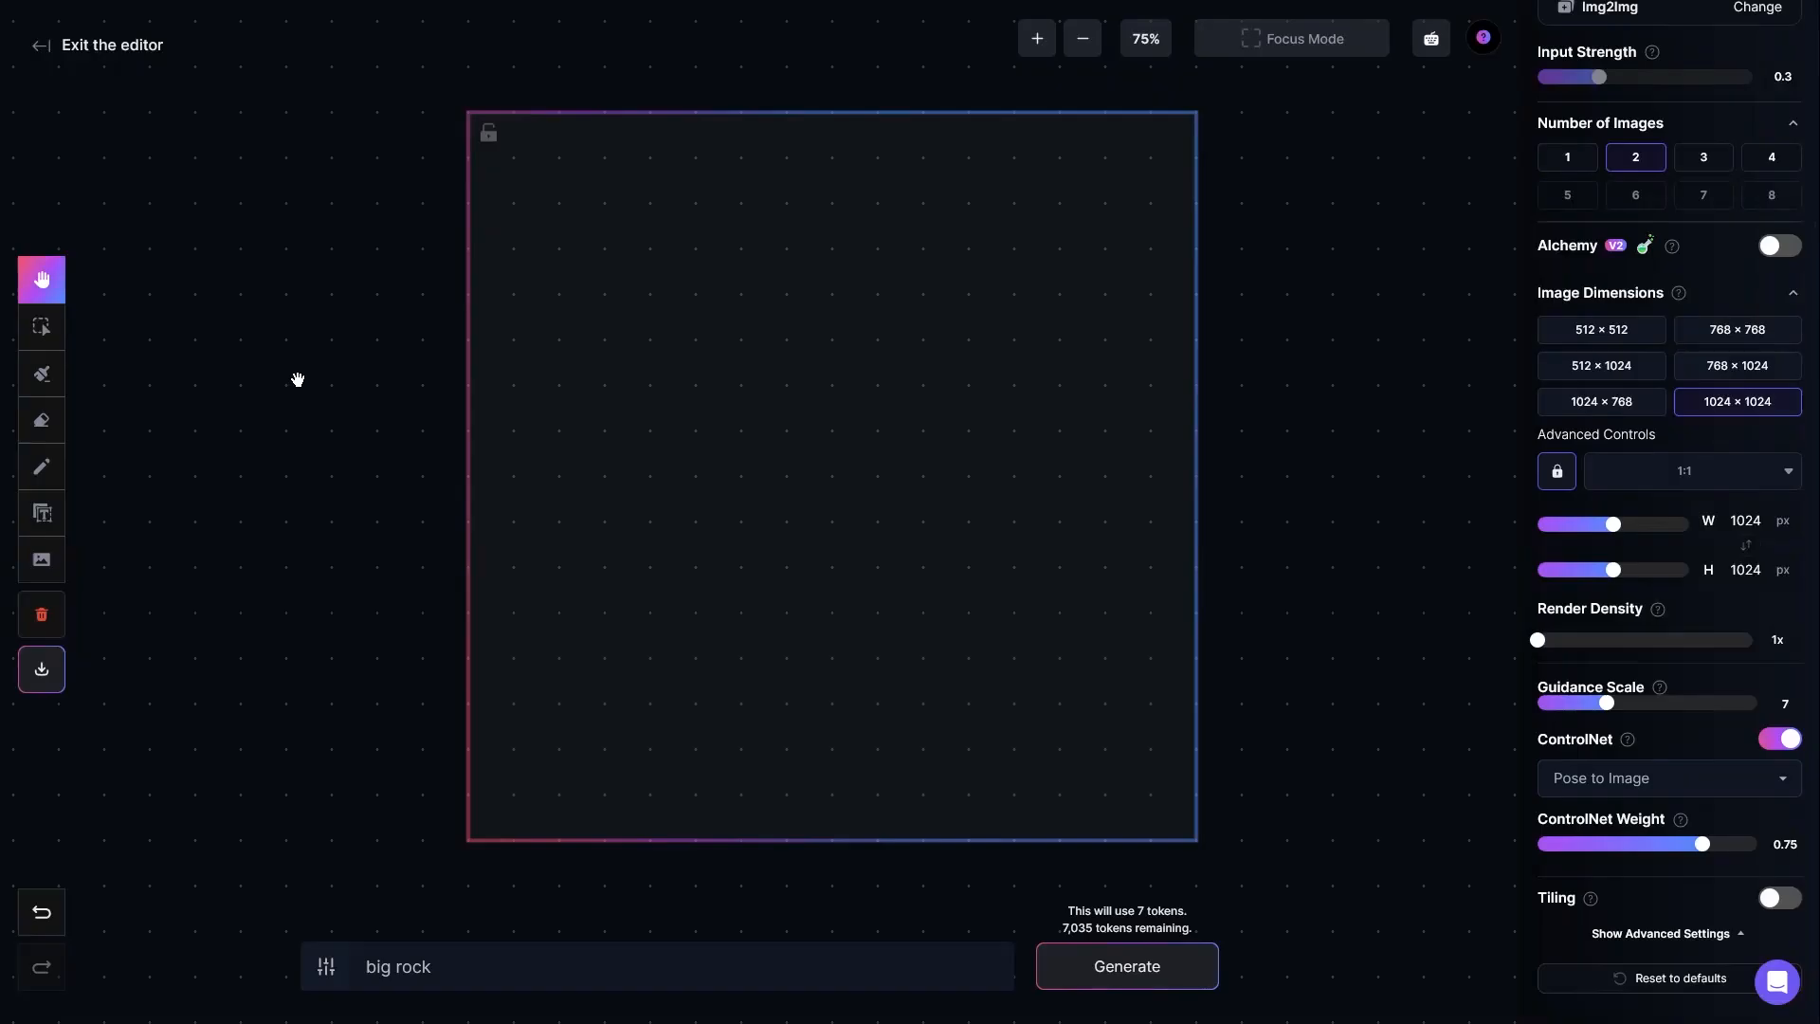
# Step: Add the uploaded picture of the cartoon boy in shorts and a printed T-shirt to the canvas
pyautogui.click(42, 559)
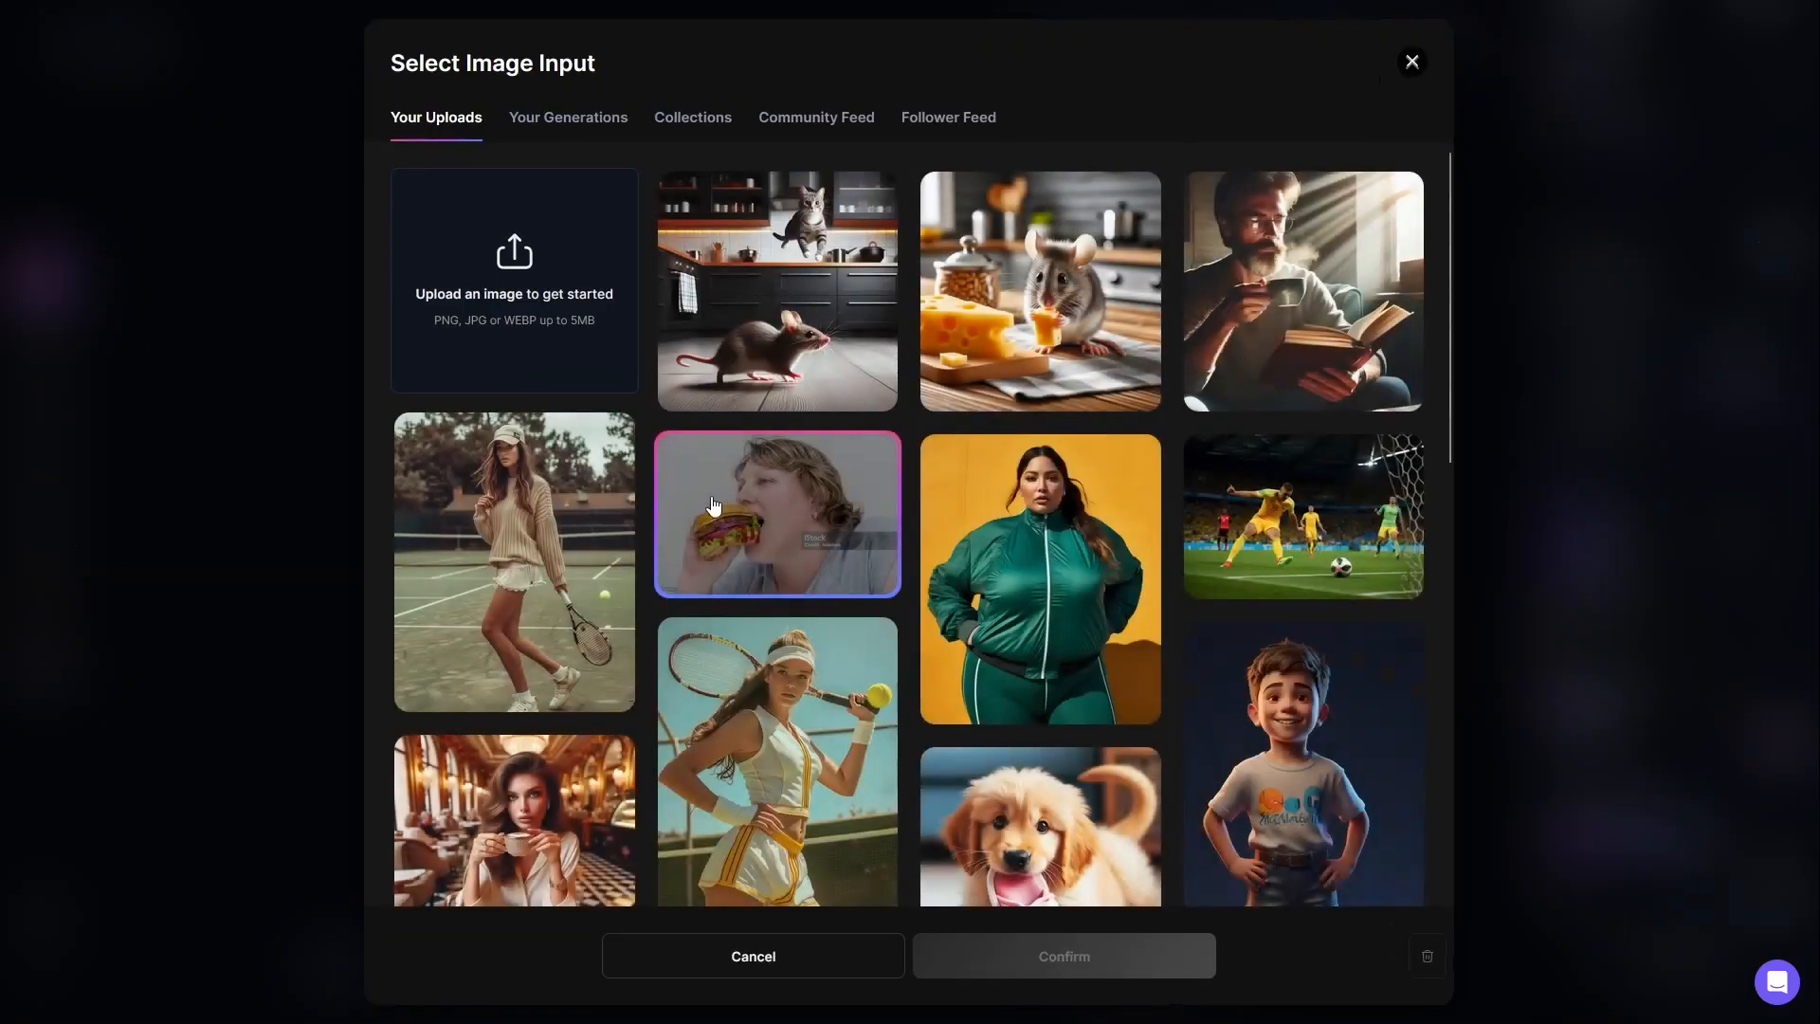
pyautogui.scroll(-2, 810, 513)
pyautogui.scroll(-1, 811, 512)
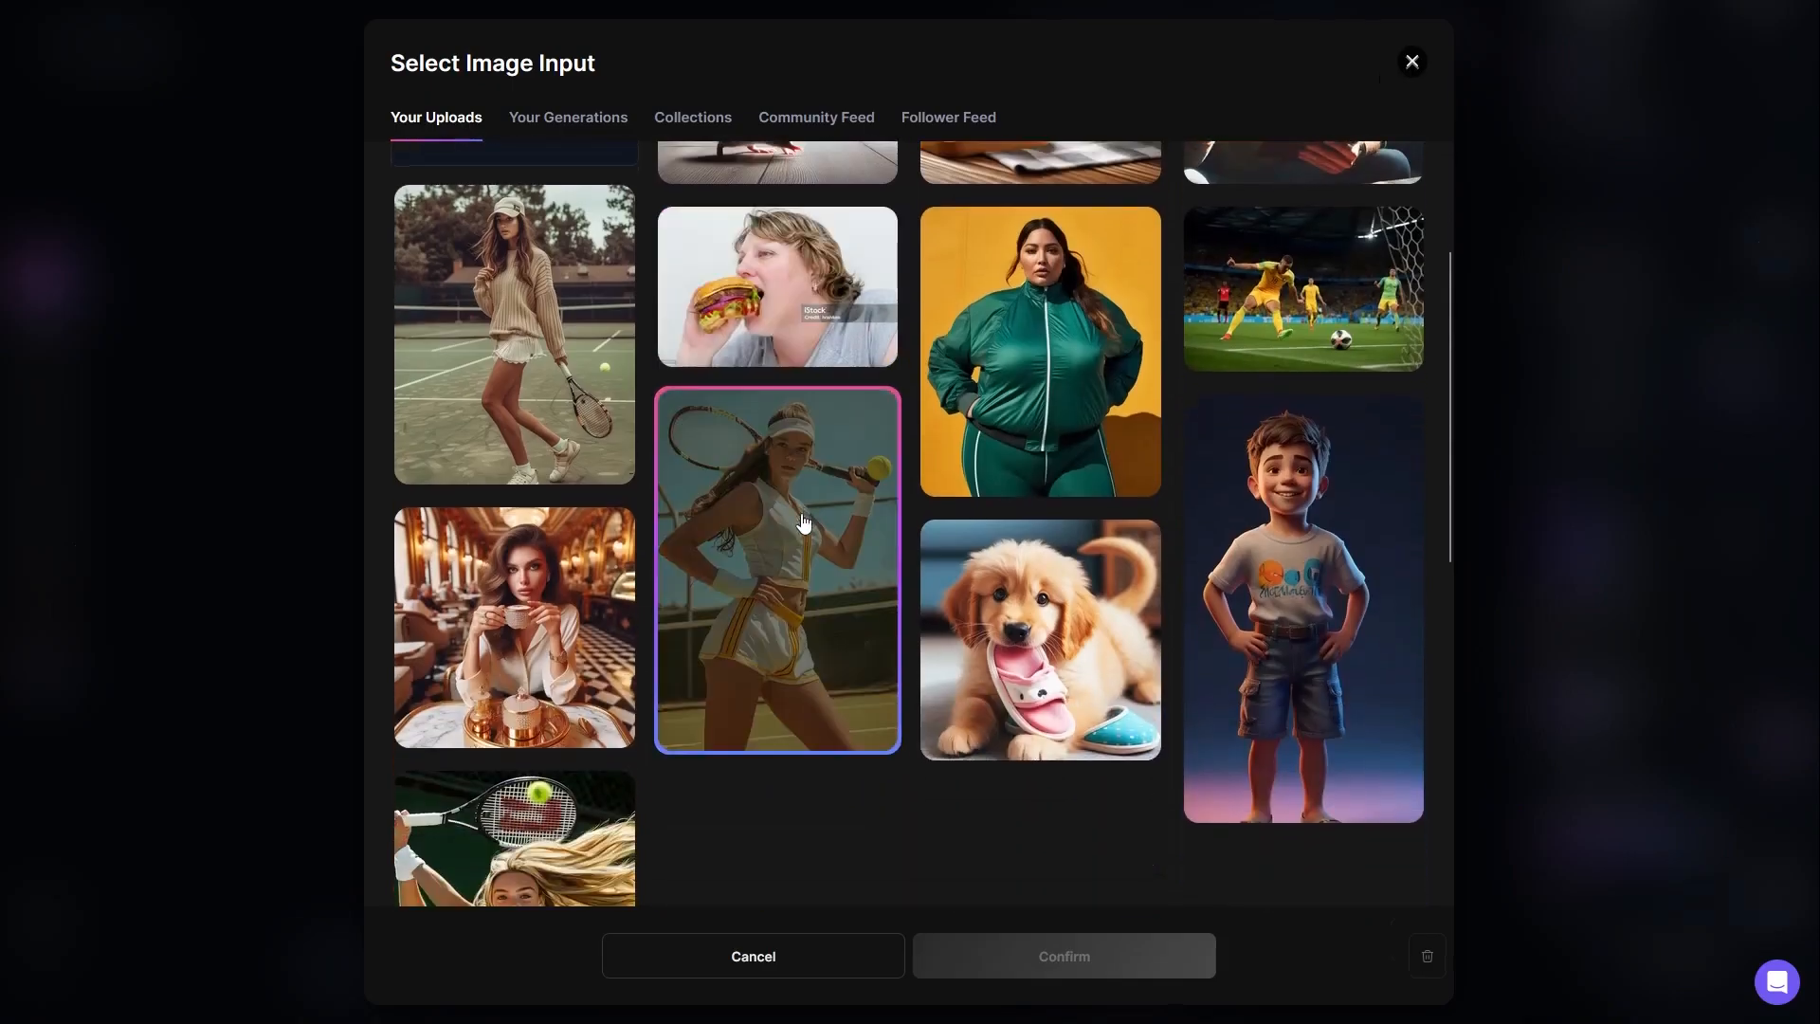
pyautogui.click(1303, 561)
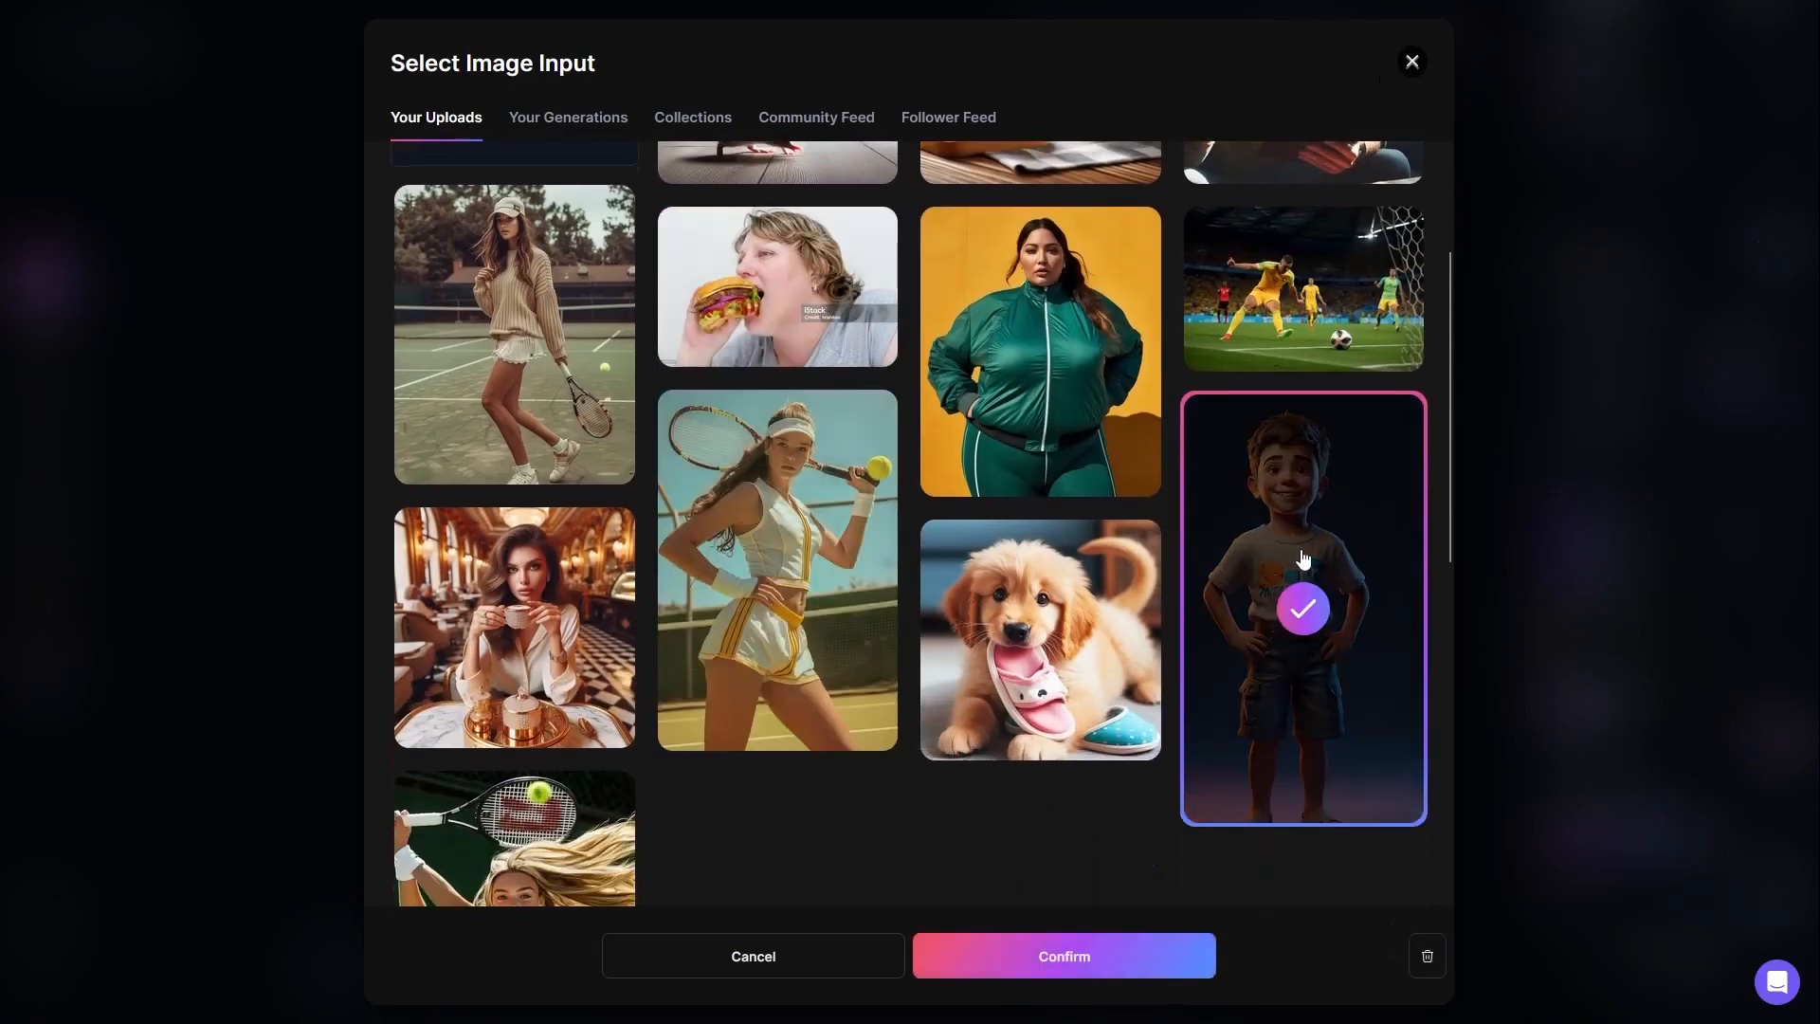
pyautogui.click(1088, 967)
# Step: Move and scale the boy's picture so it fits the full height of the generation frame, roughly centred
pyautogui.moveTo(867, 481)
pyautogui.mouseDown()
pyautogui.moveTo(760, 440)
pyautogui.moveTo(822, 412)
pyautogui.moveTo(834, 383)
pyautogui.moveTo(837, 470)
pyautogui.moveTo(878, 495)
pyautogui.mouseUp()
pyautogui.moveTo(597, 59); pyautogui.dragTo(628, 114)
pyautogui.moveTo(626, 908); pyautogui.dragTo(648, 838)
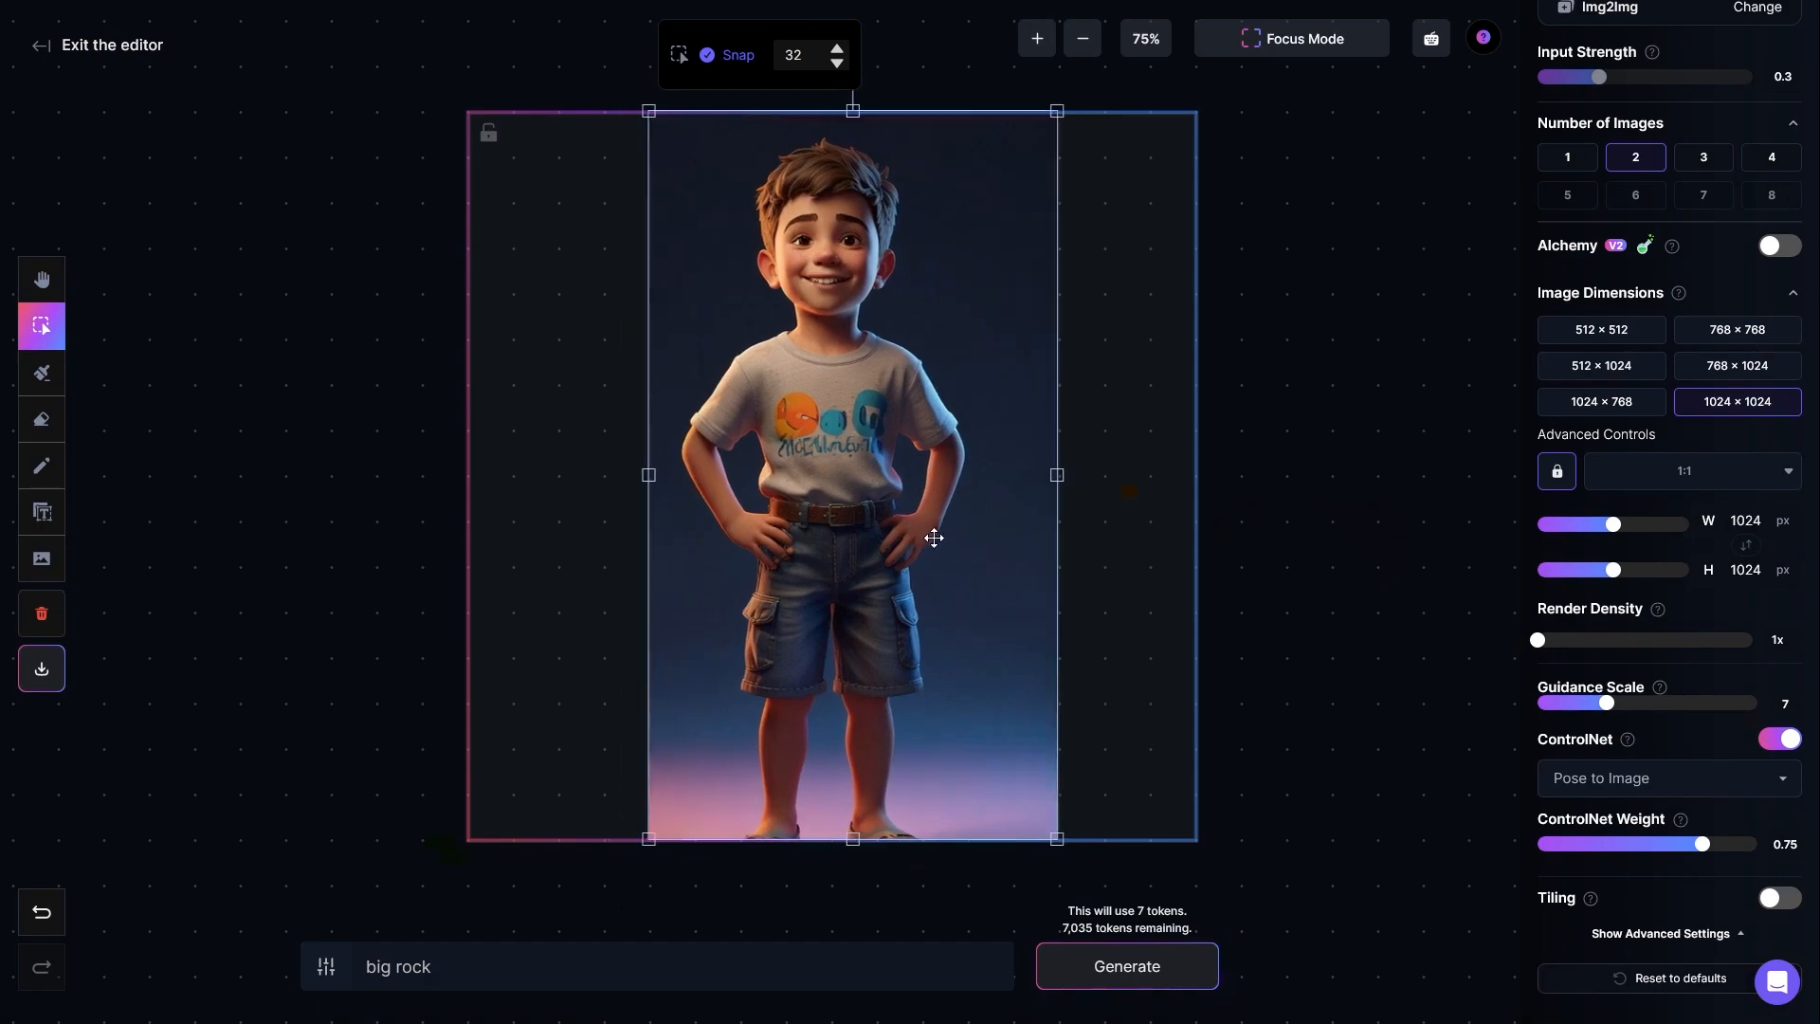
# Step: Set the ControlNet weight to 1
pyautogui.click(747, 967)
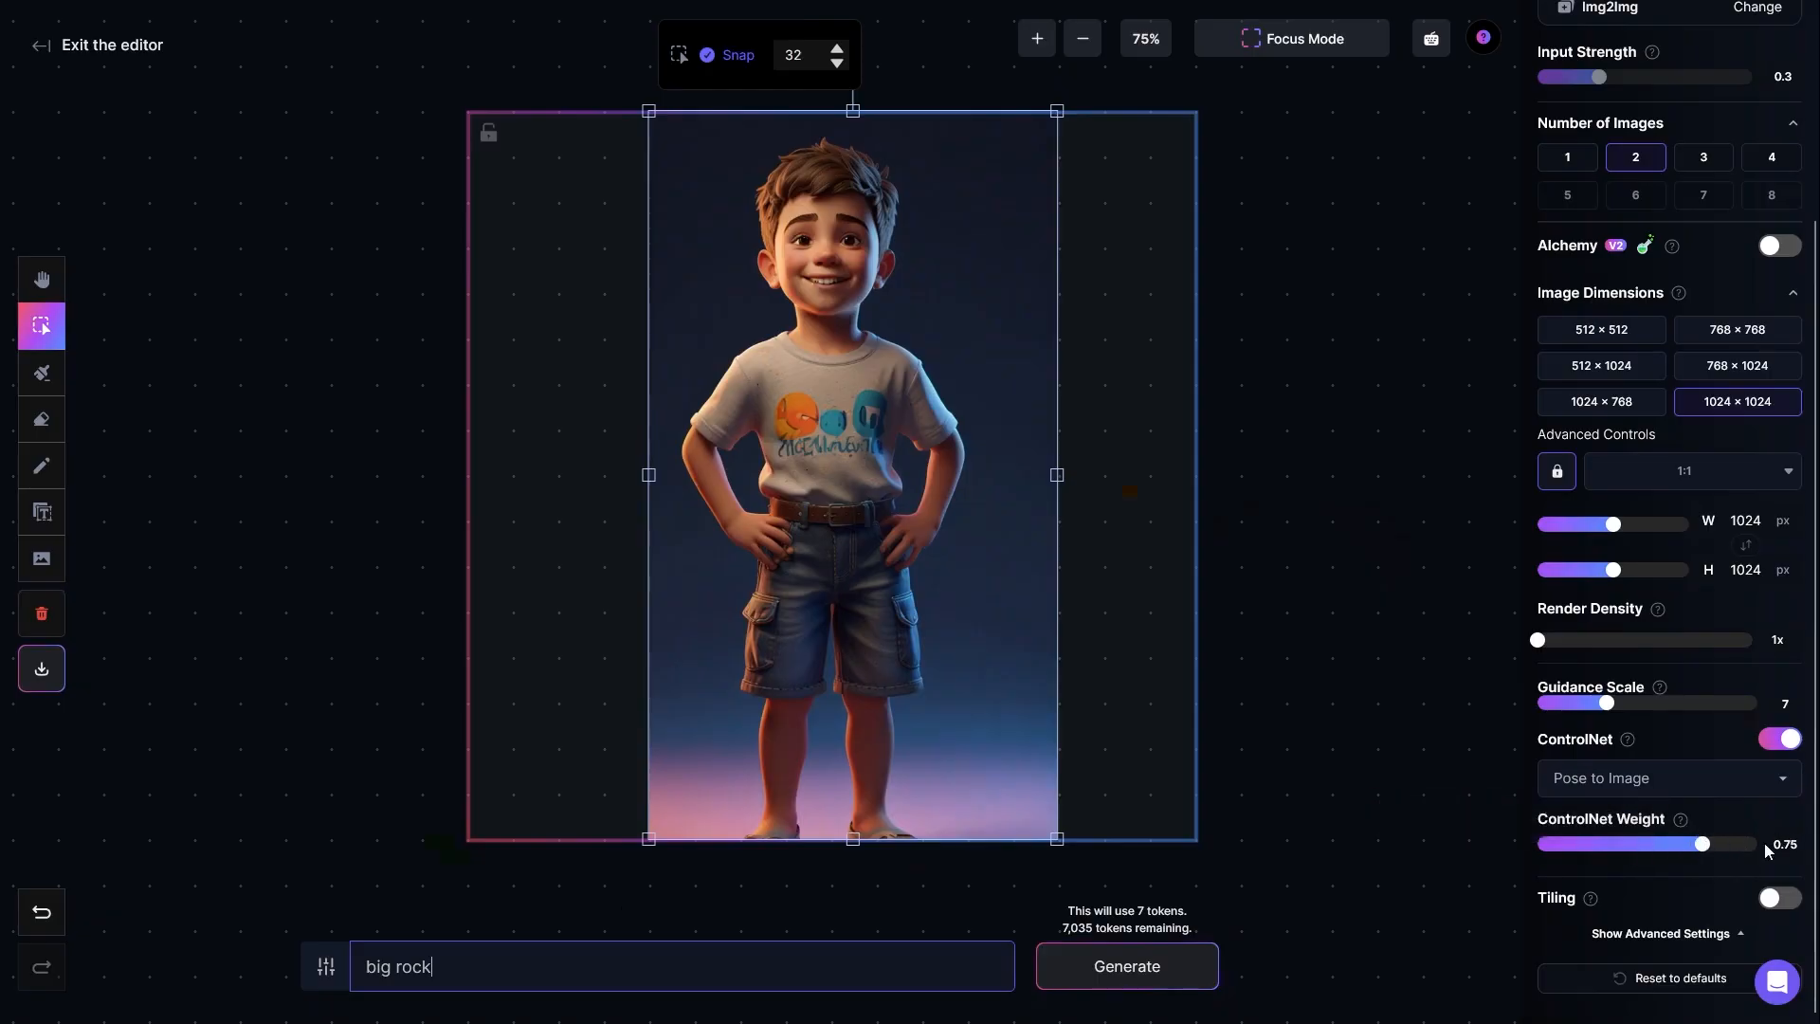
pyautogui.moveTo(1753, 844); pyautogui.dragTo(1771, 846)
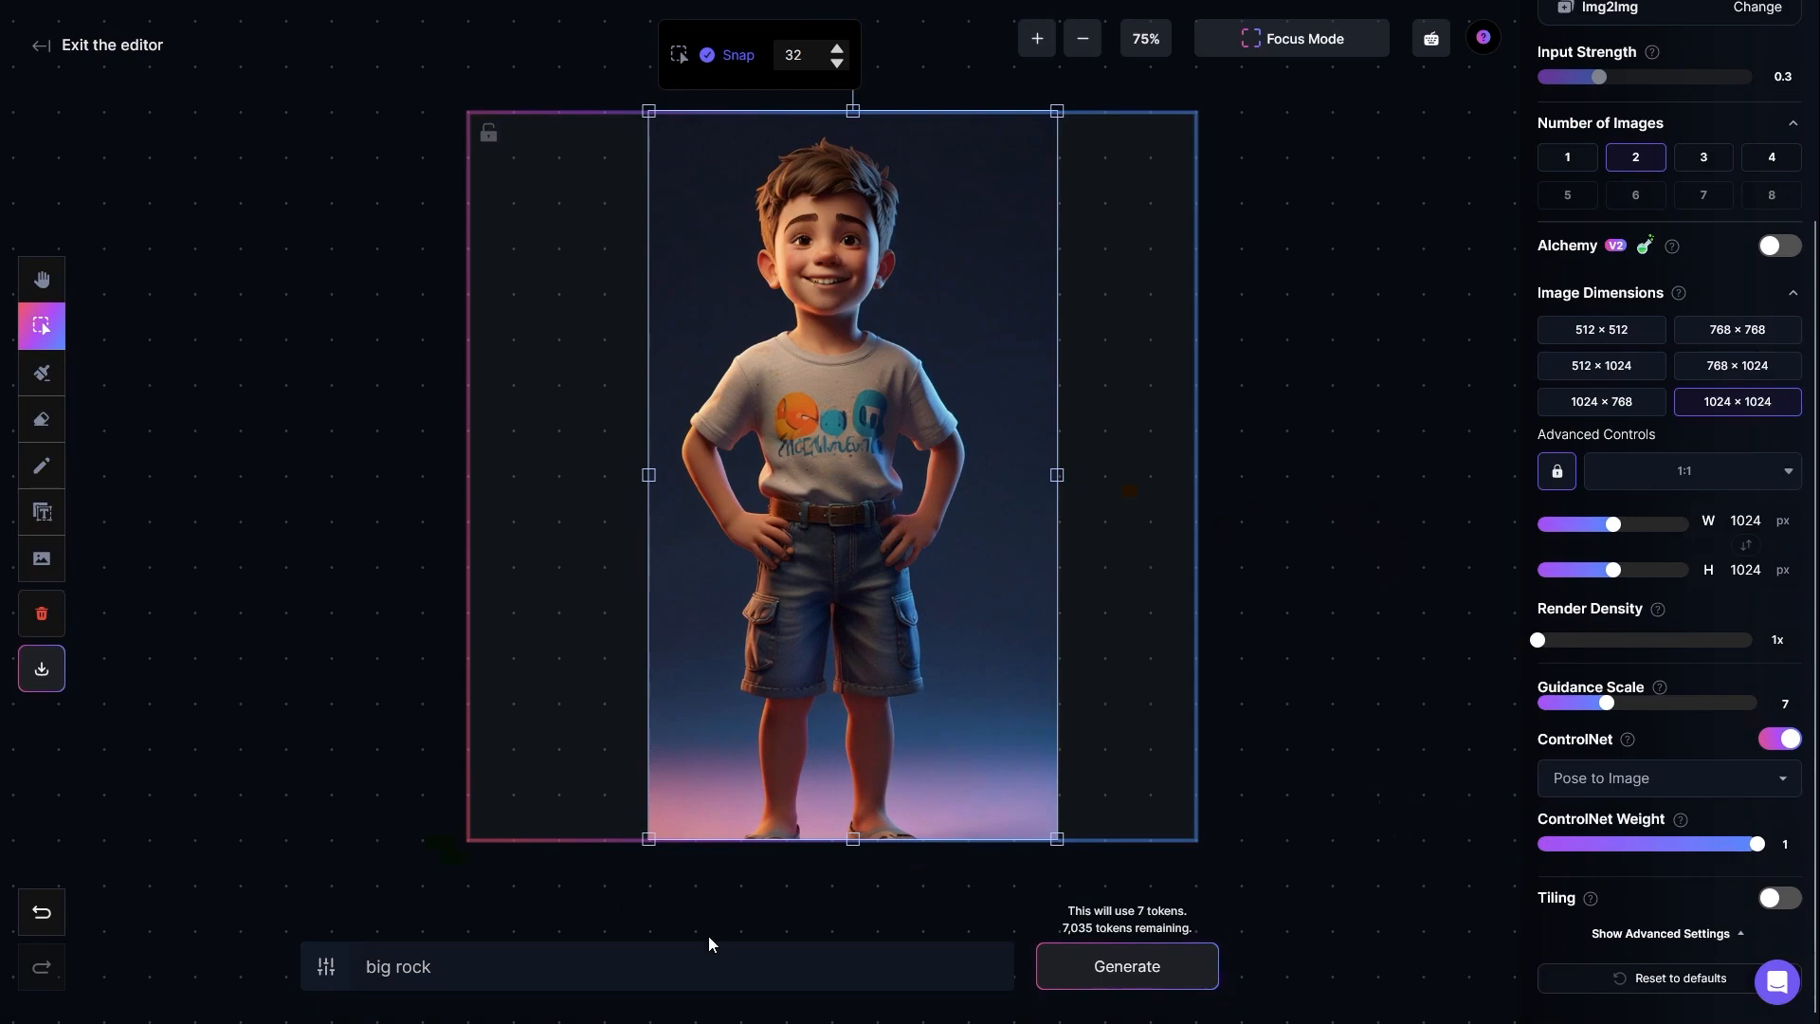
# Step: Replace the prompt with "a woman in the office" and generate images from the boy's pose
pyautogui.click(512, 964)
pyautogui.hotkey('ctrl', 'a')
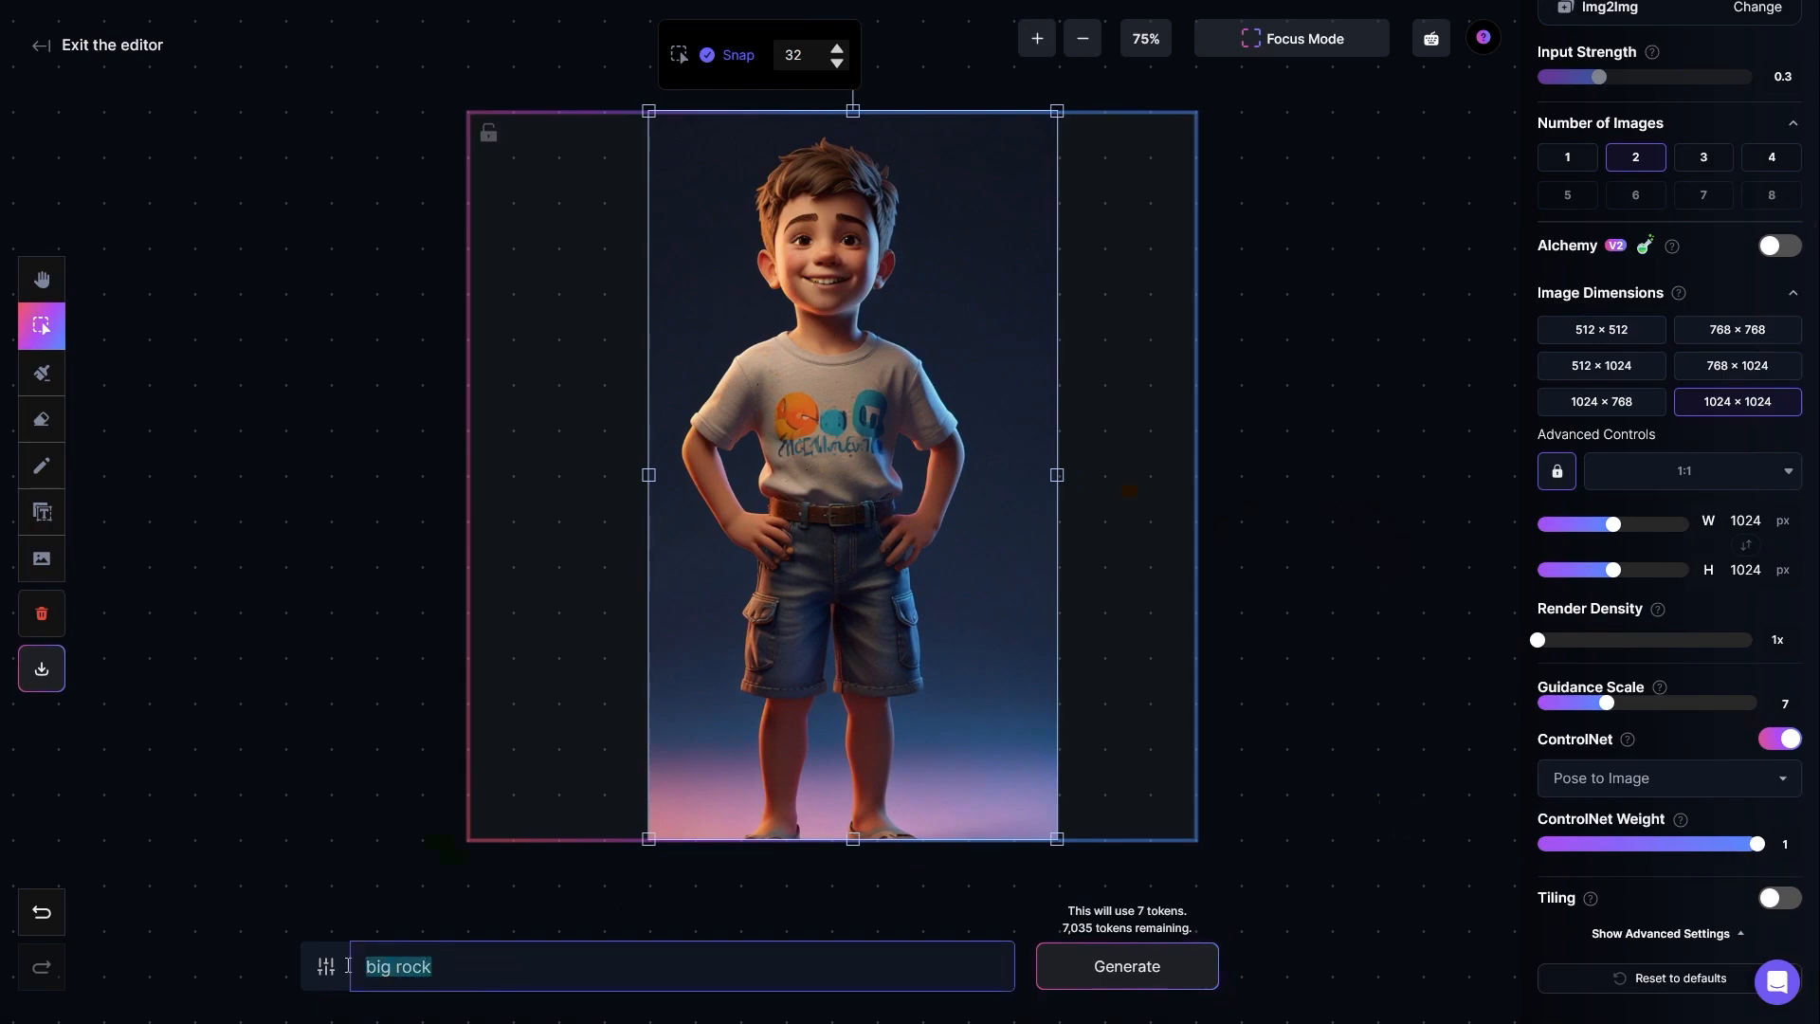
pyautogui.press('BackSpace')
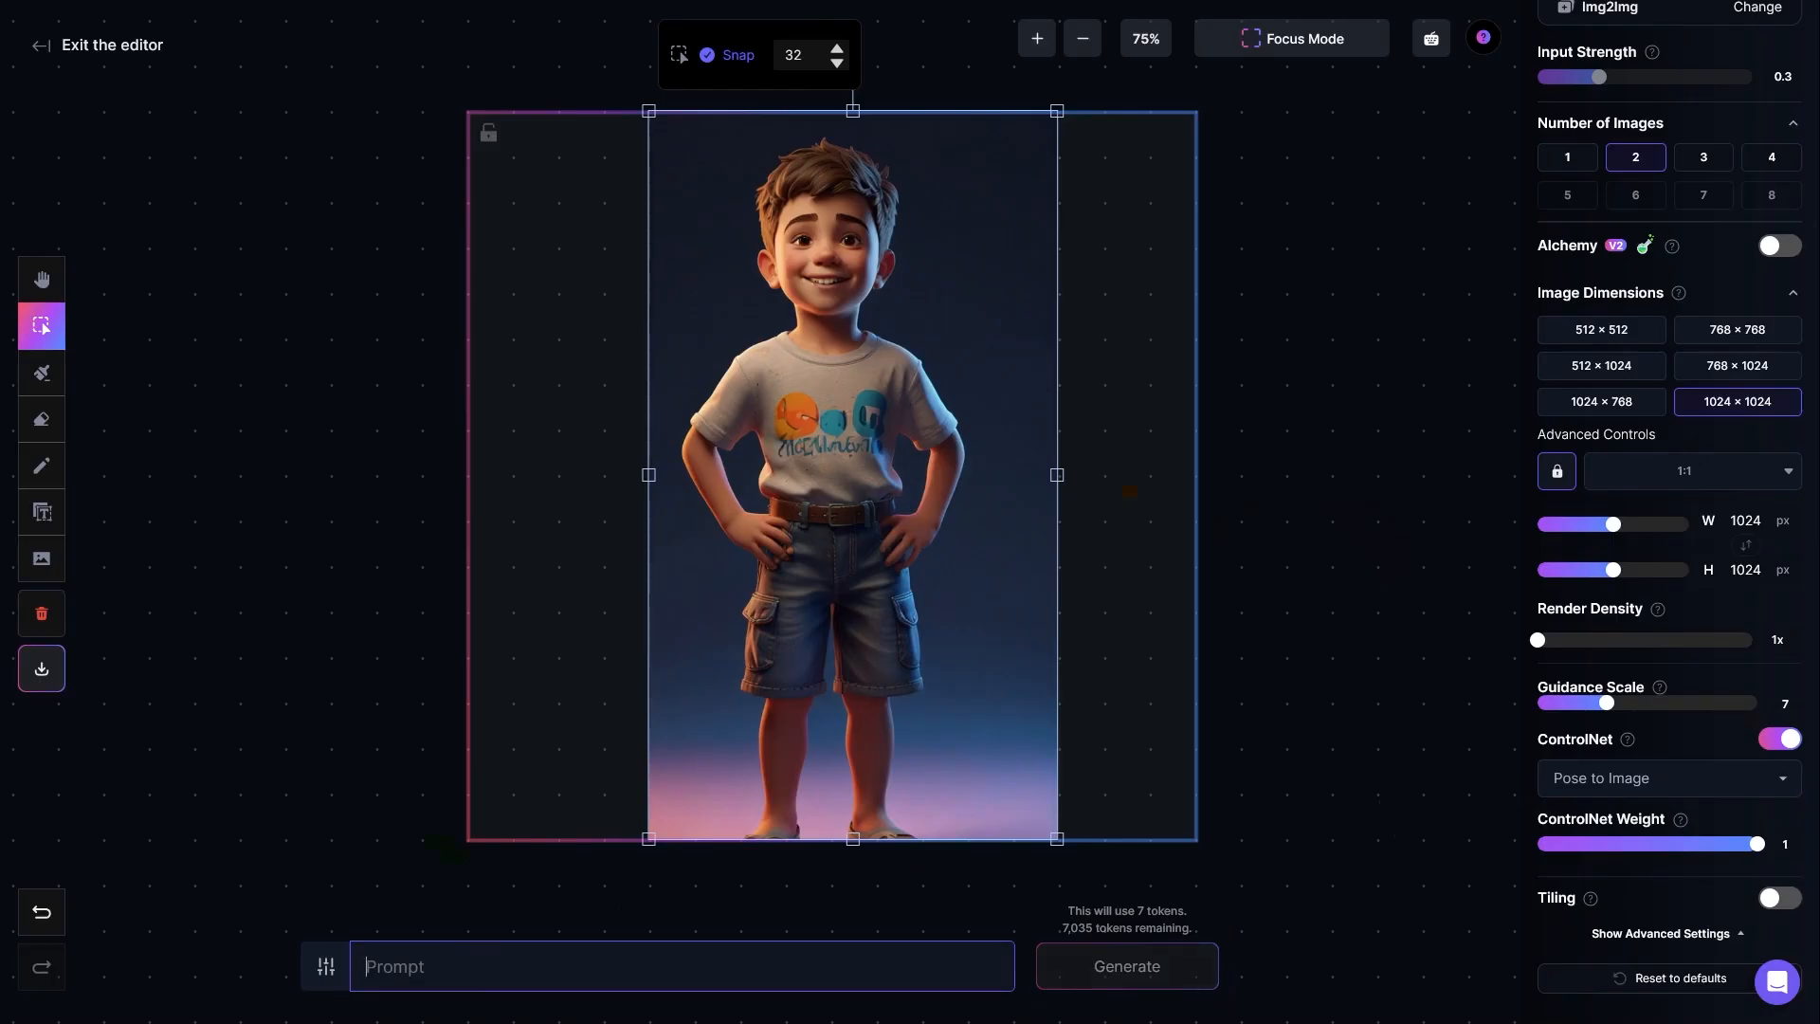
pyautogui.write('a woman in the office')
pyautogui.hotkey('ctrl', 'shift', 'Left')
pyautogui.hotkey('ctrl', 'shift', 'Left')
pyautogui.hotkey('ctrl', 'shift', 'Left')
pyautogui.hotkey('ctrl', 'shift', 'Left')
pyautogui.hotkey('ctrl', 'shift', 'Left')
pyautogui.press('Right')
pyautogui.hotkey('ctrl', 'shift', 'Left')
pyautogui.hotkey('ctrl', 'shift', 'Left')
pyautogui.hotkey('ctrl', 'shift', 'Left')
pyautogui.hotkey('ctrl', 'shift', 'Left')
pyautogui.hotkey('ctrl', 'shift', 'Left')
pyautogui.press('Right')
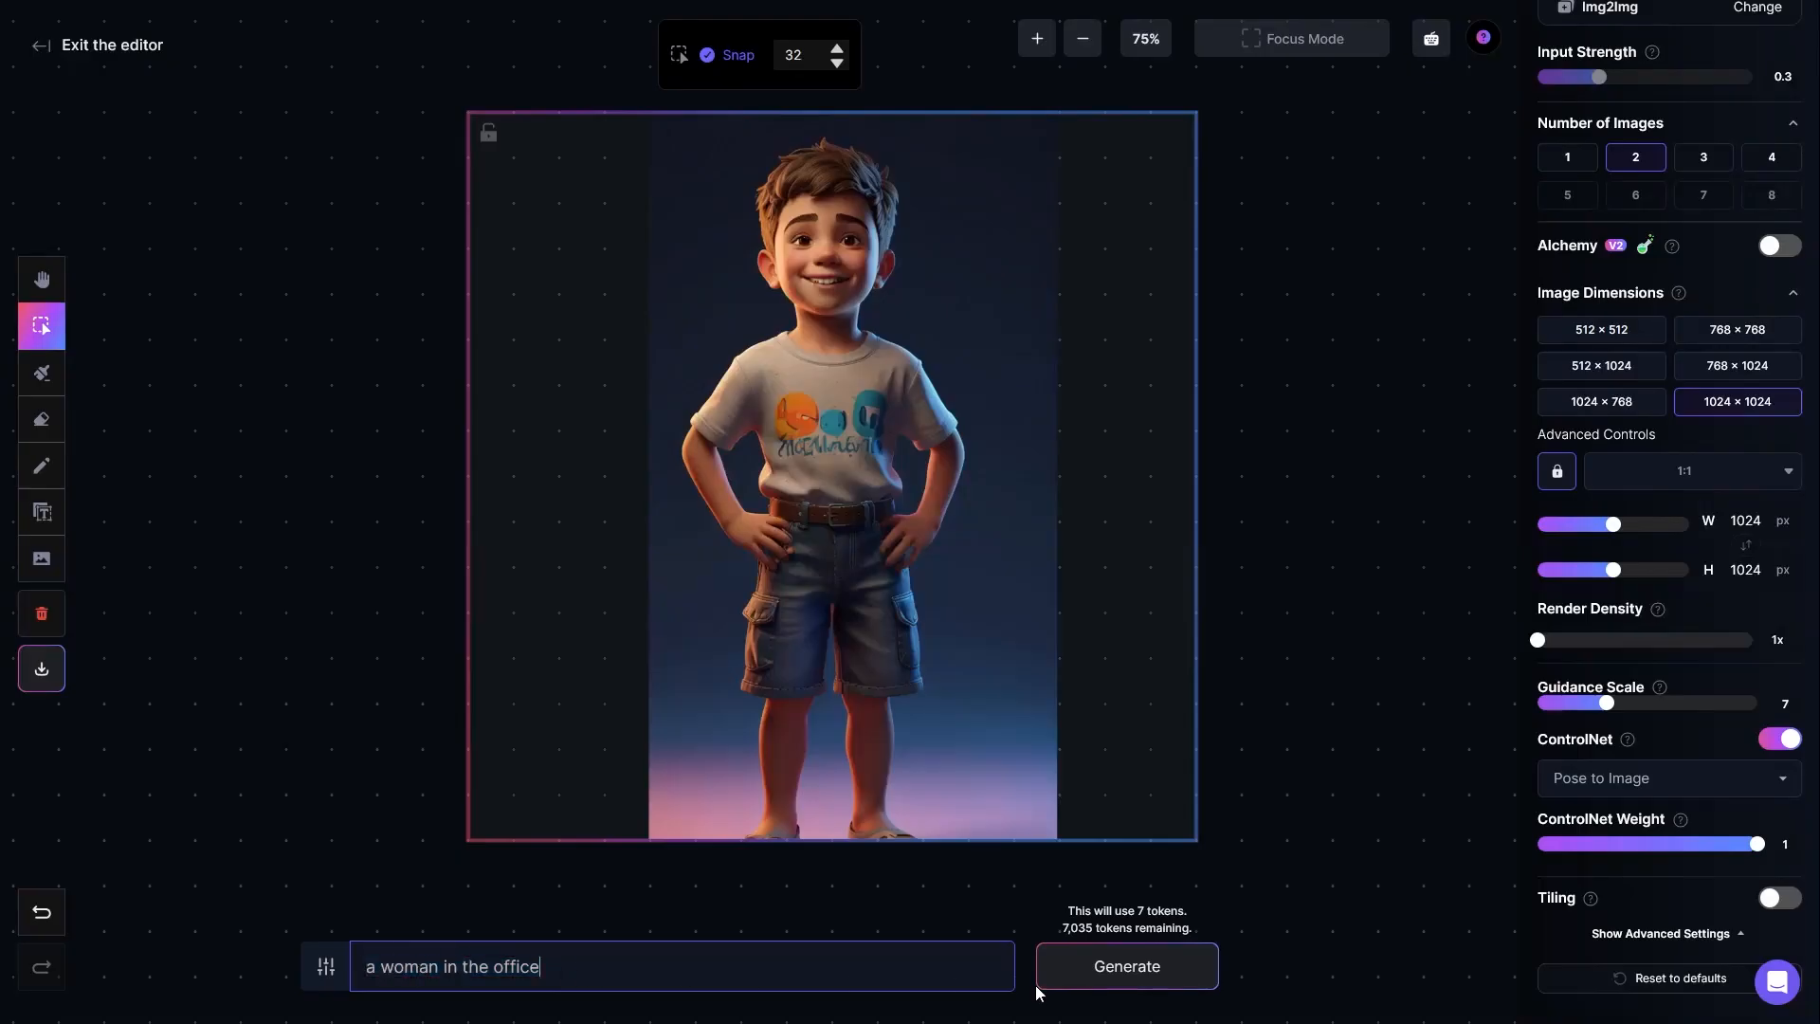
pyautogui.click(1080, 977)
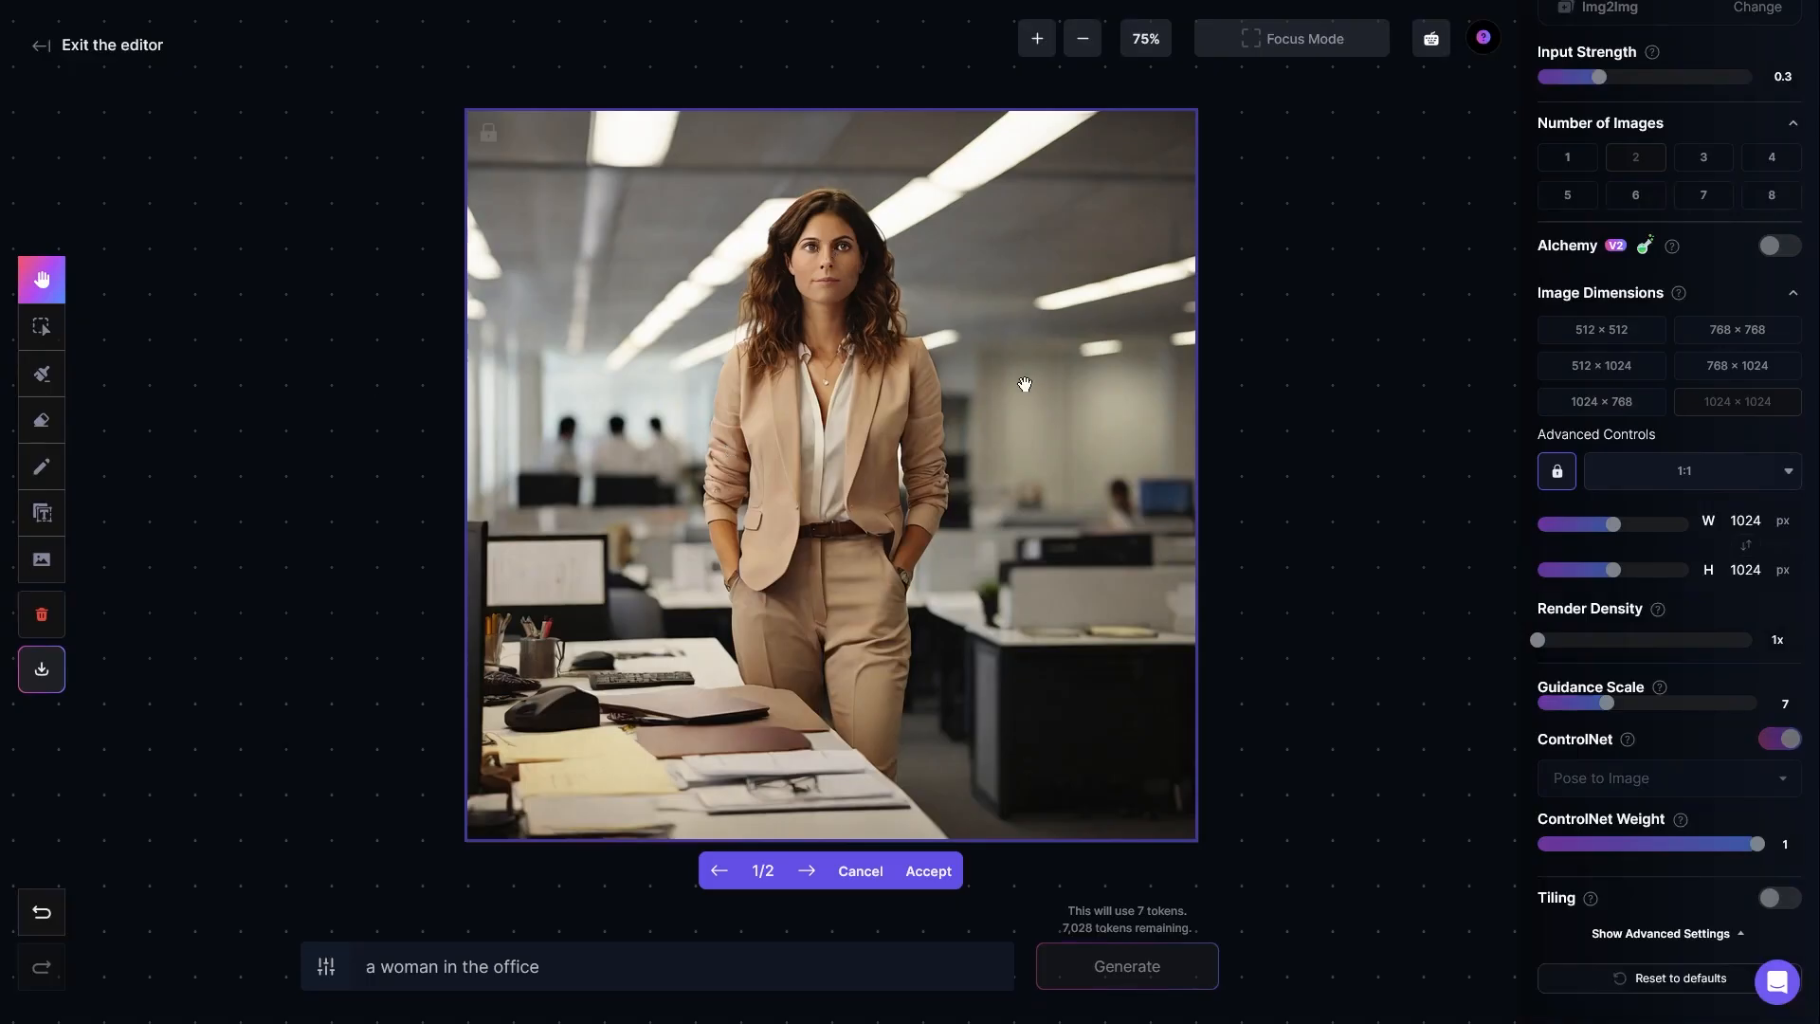
# Step: Compare the two generated pictures of the office woman with each other and discard them
pyautogui.click(808, 872)
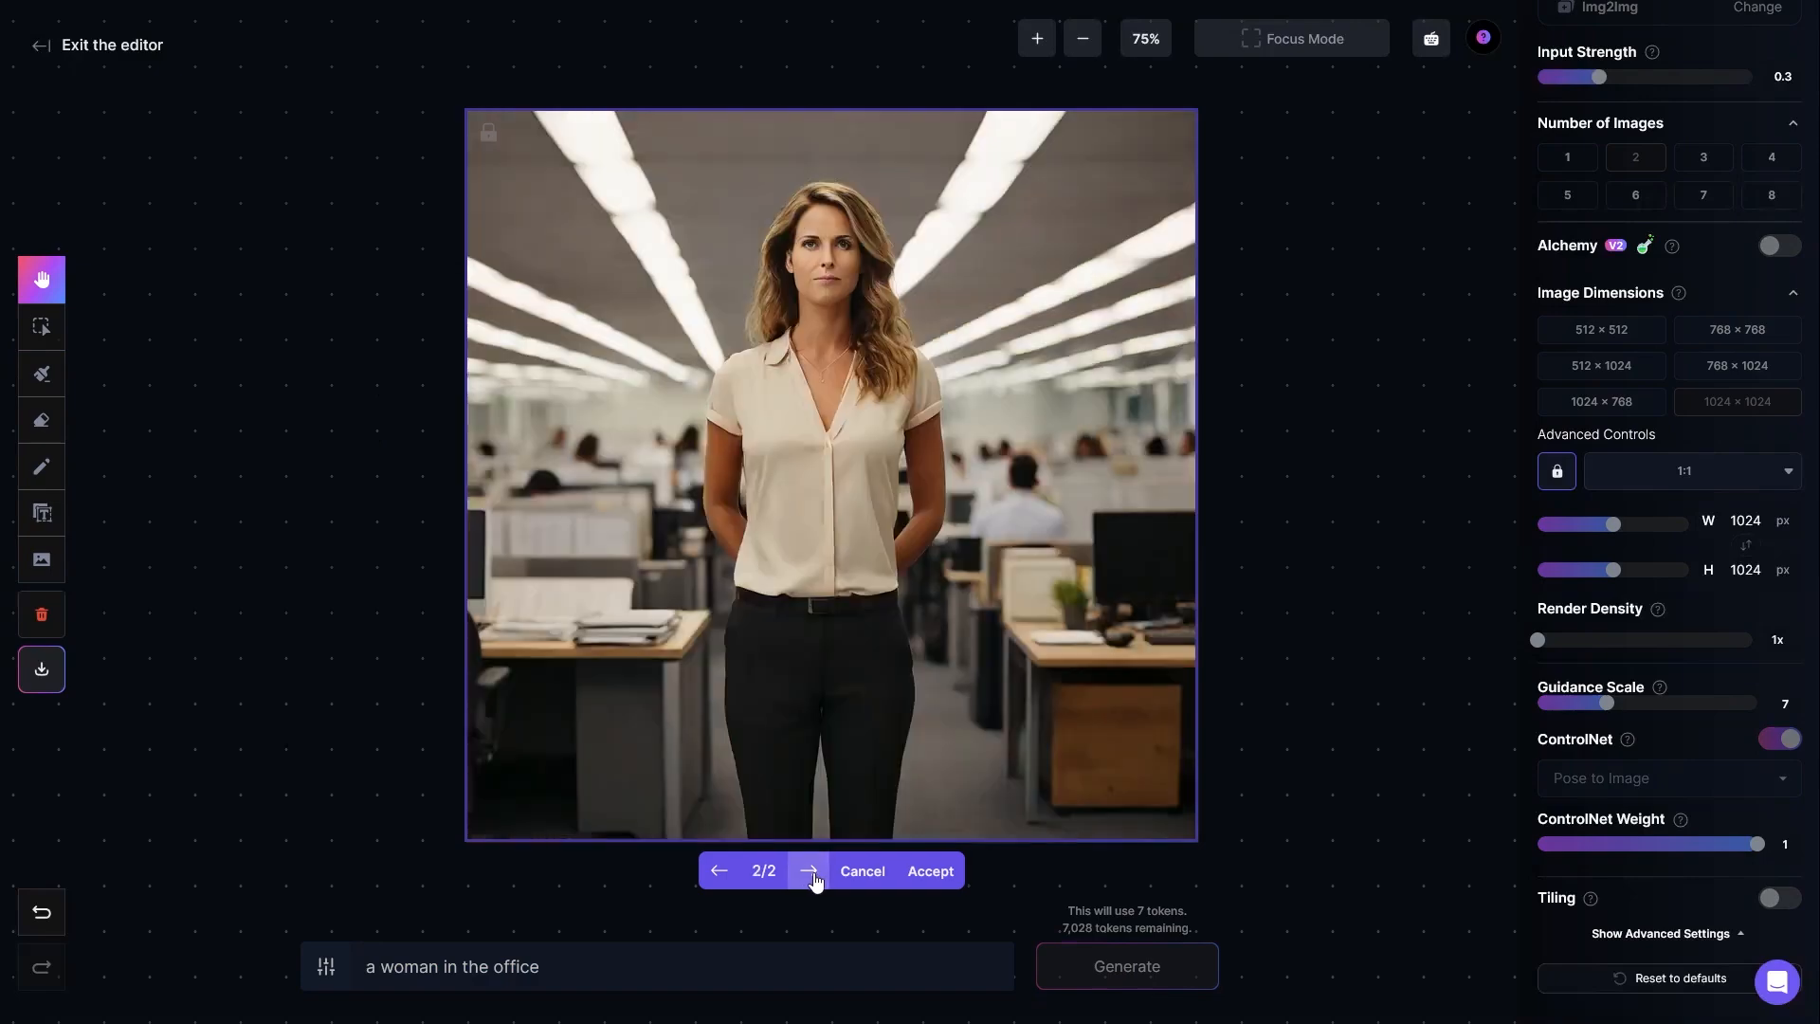
pyautogui.click(720, 870)
pyautogui.click(796, 872)
pyautogui.click(718, 872)
pyautogui.click(808, 870)
pyautogui.click(863, 873)
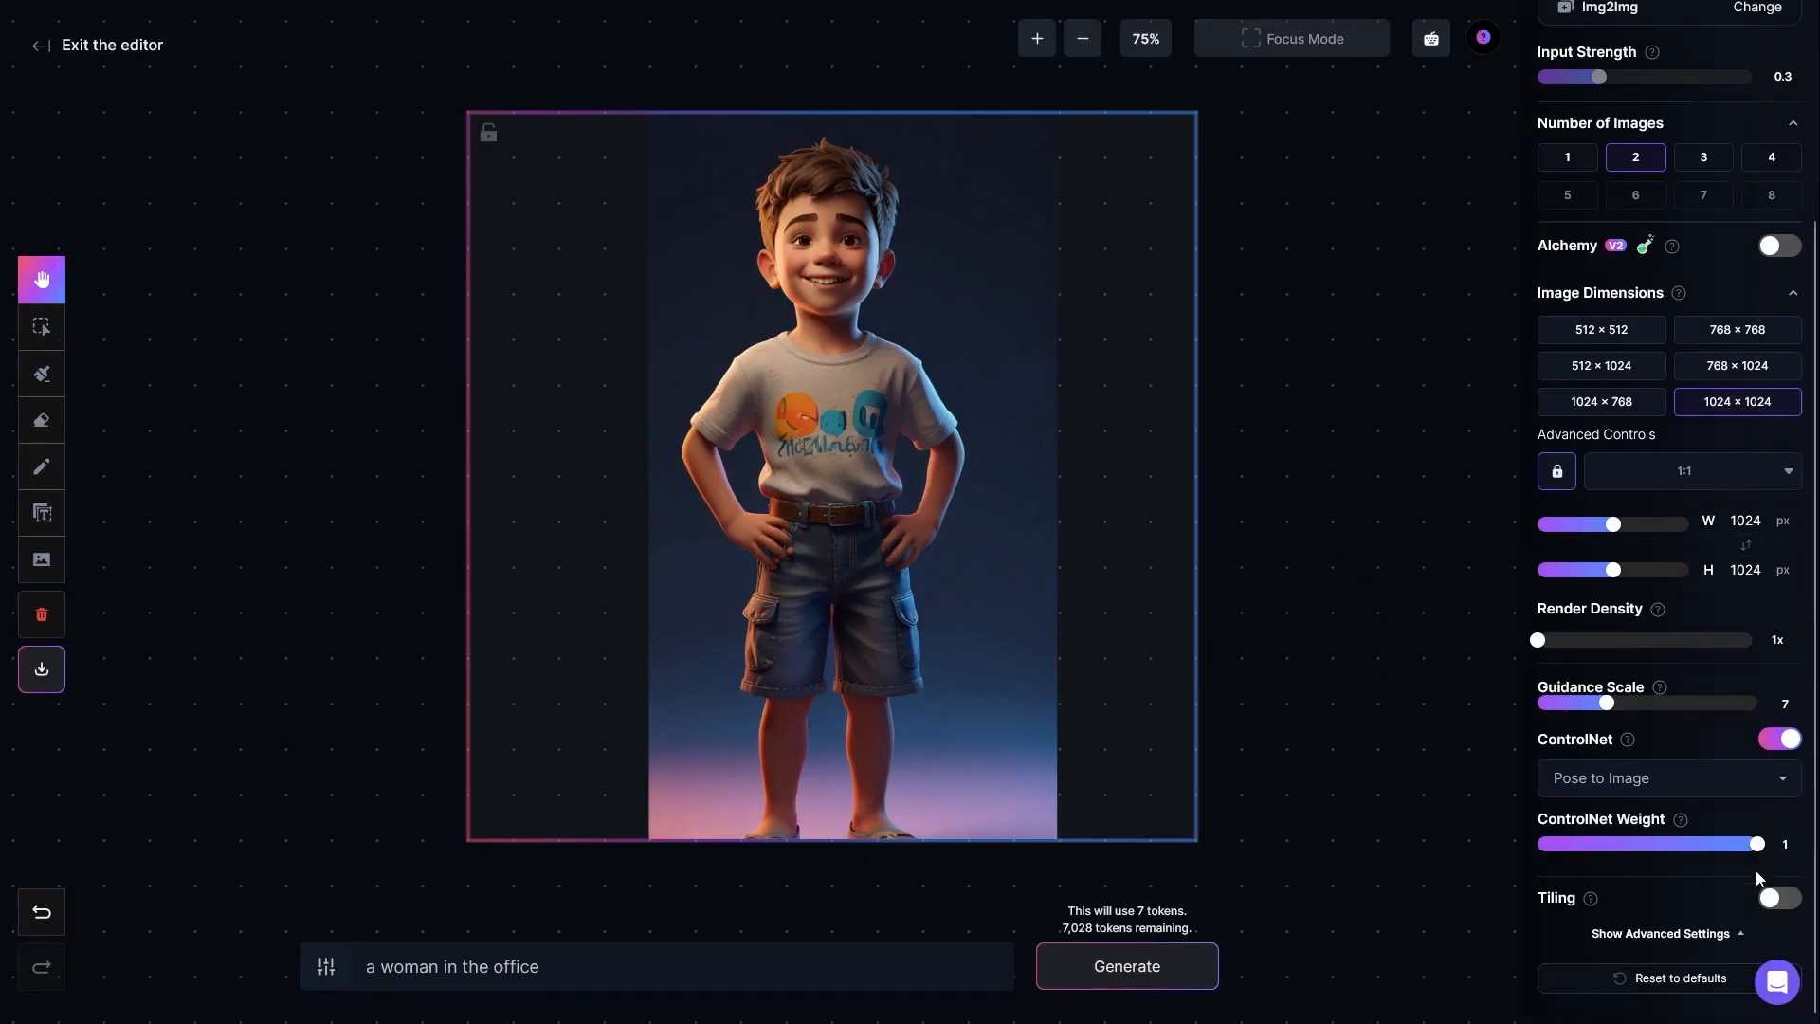
# Step: Regenerate the office woman with the ControlNet weight set to 0, and discard both results after viewing them
pyautogui.moveTo(1756, 850); pyautogui.dragTo(1493, 844)
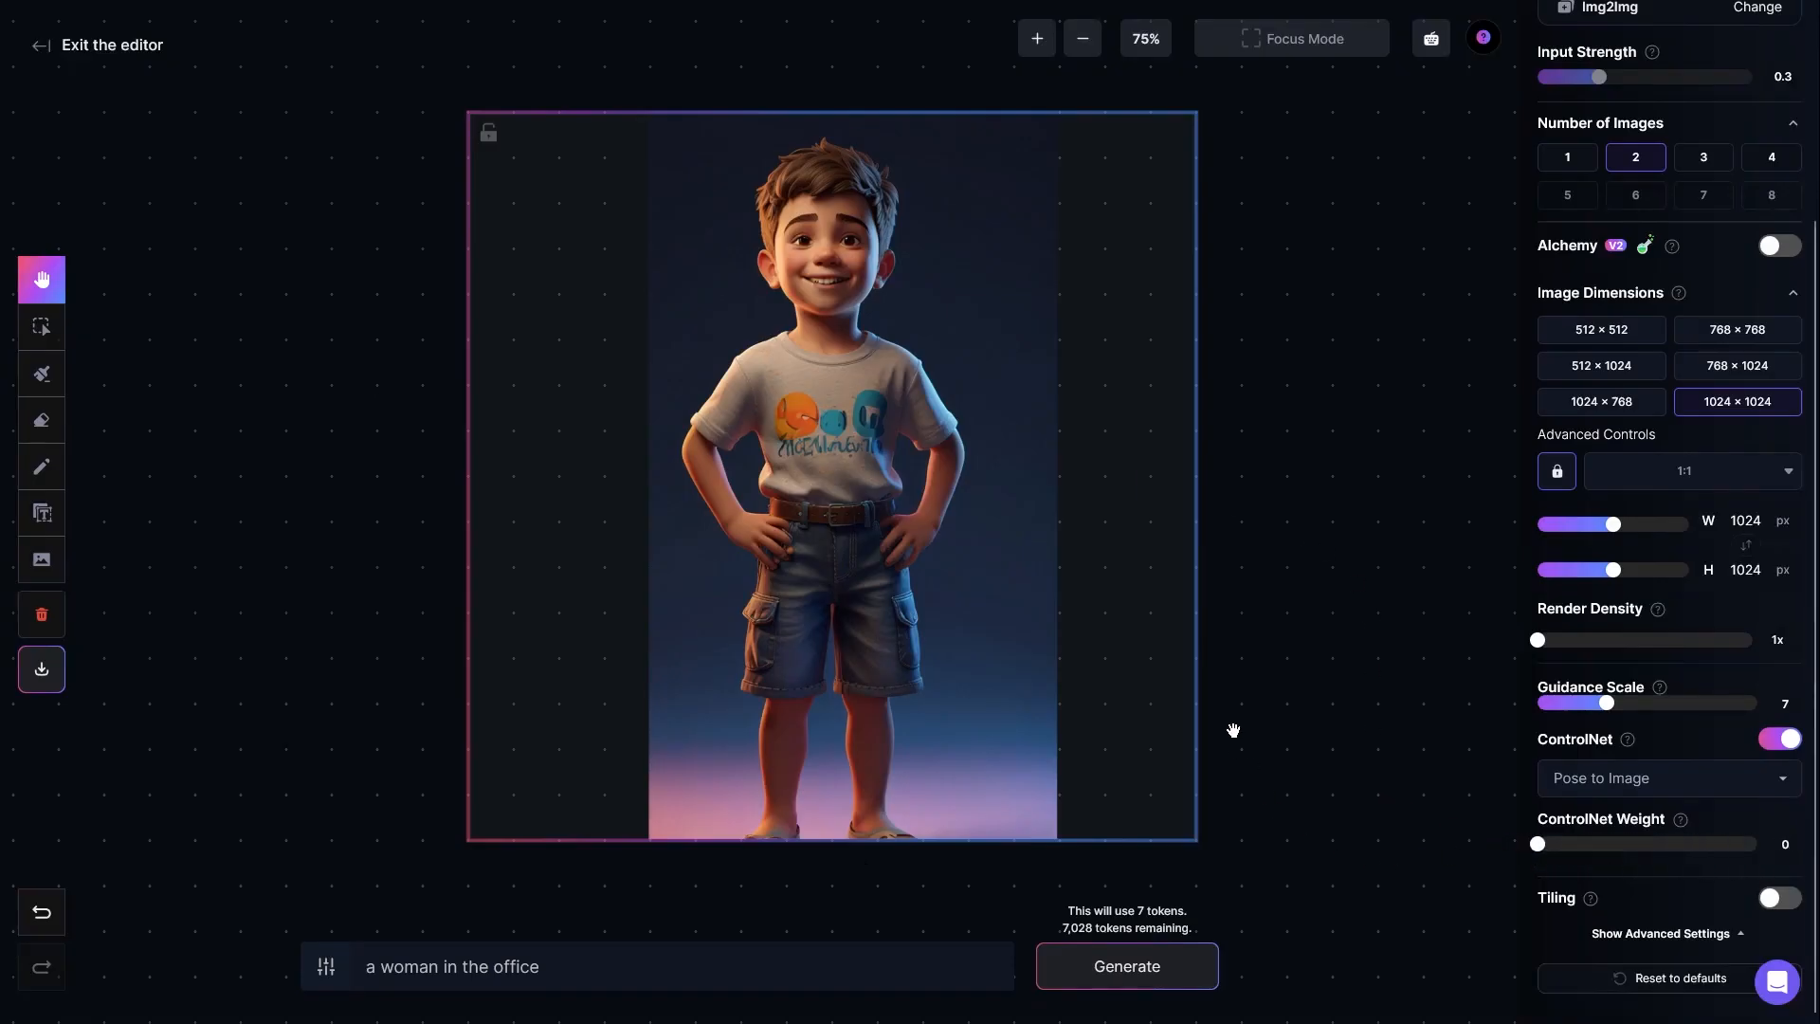
pyautogui.click(1123, 965)
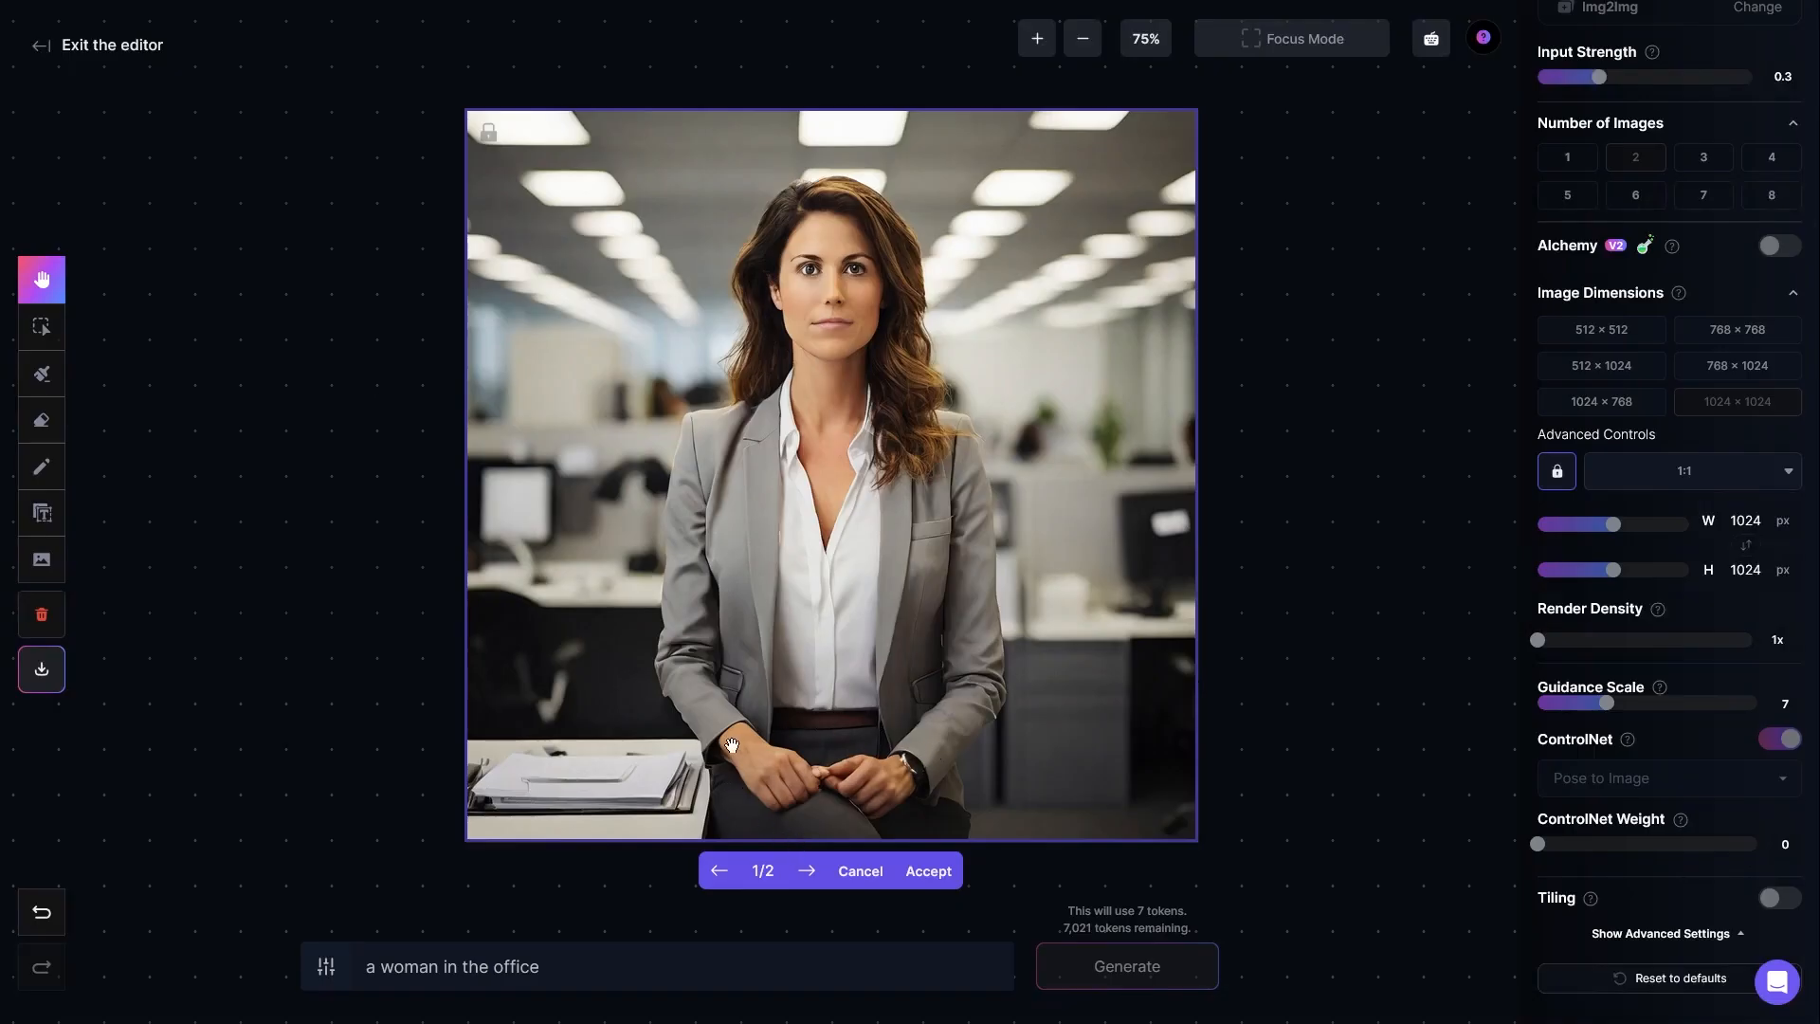
pyautogui.click(806, 870)
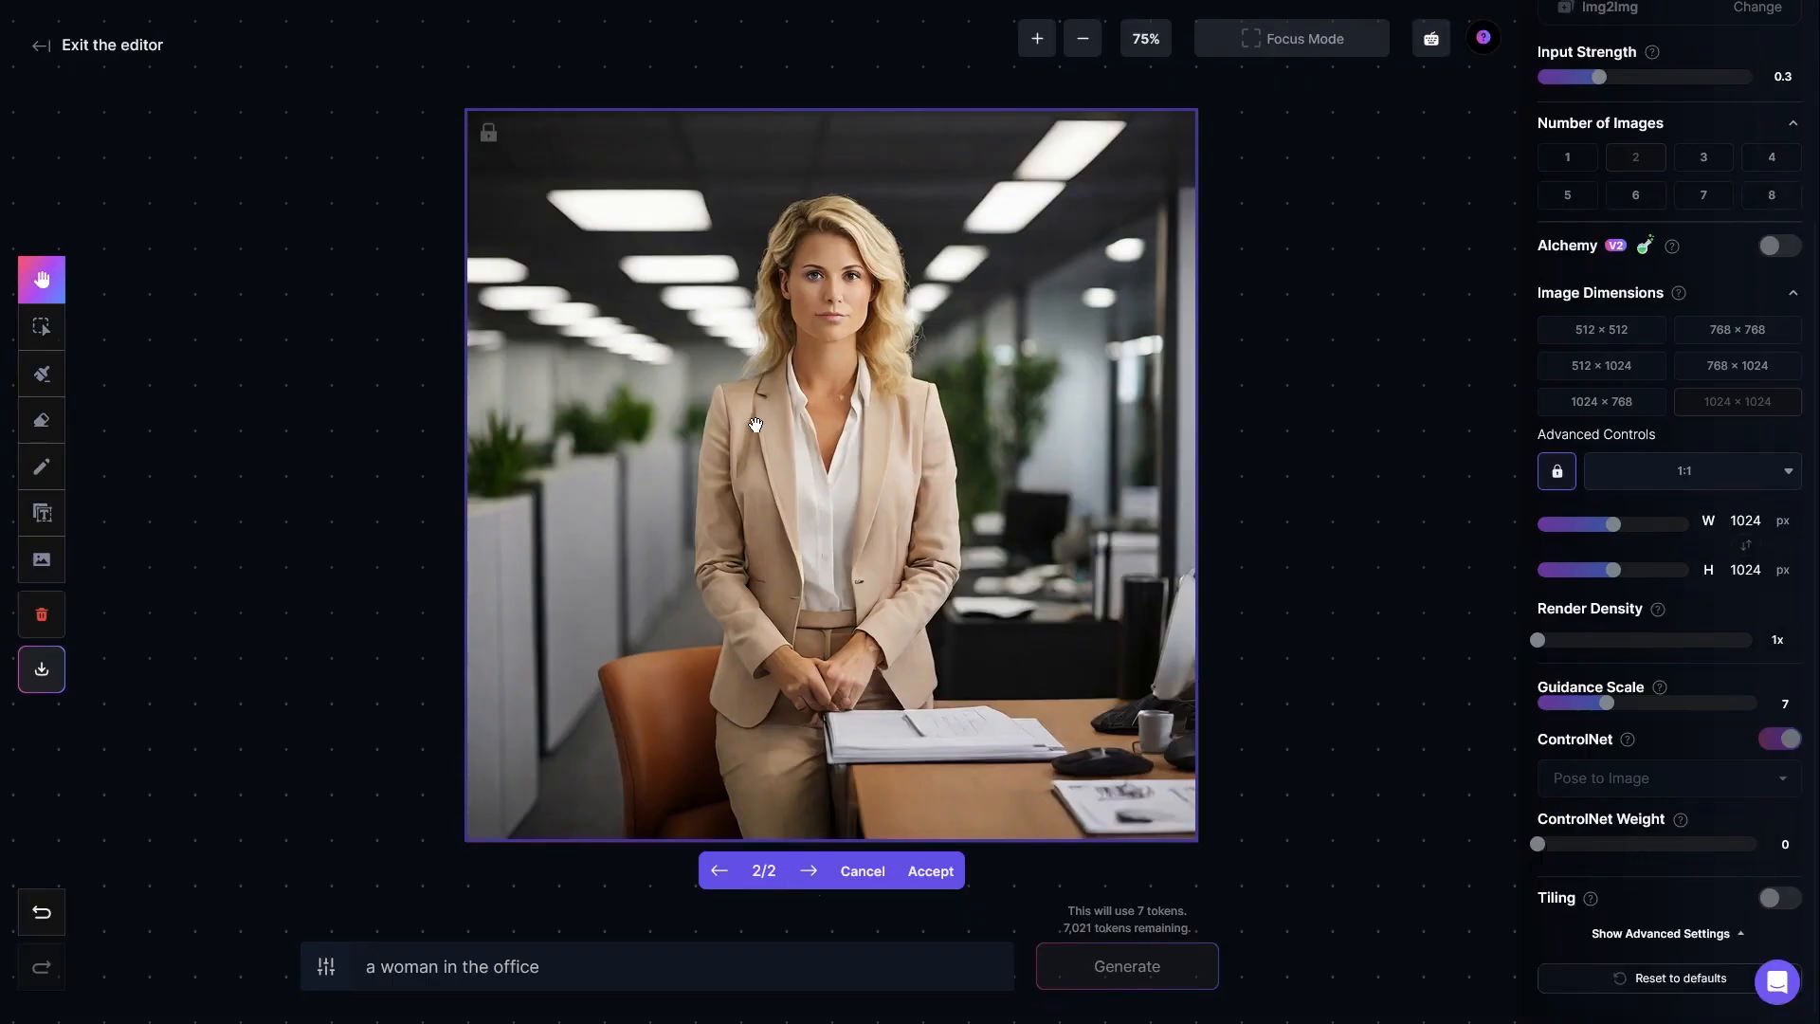
pyautogui.click(862, 871)
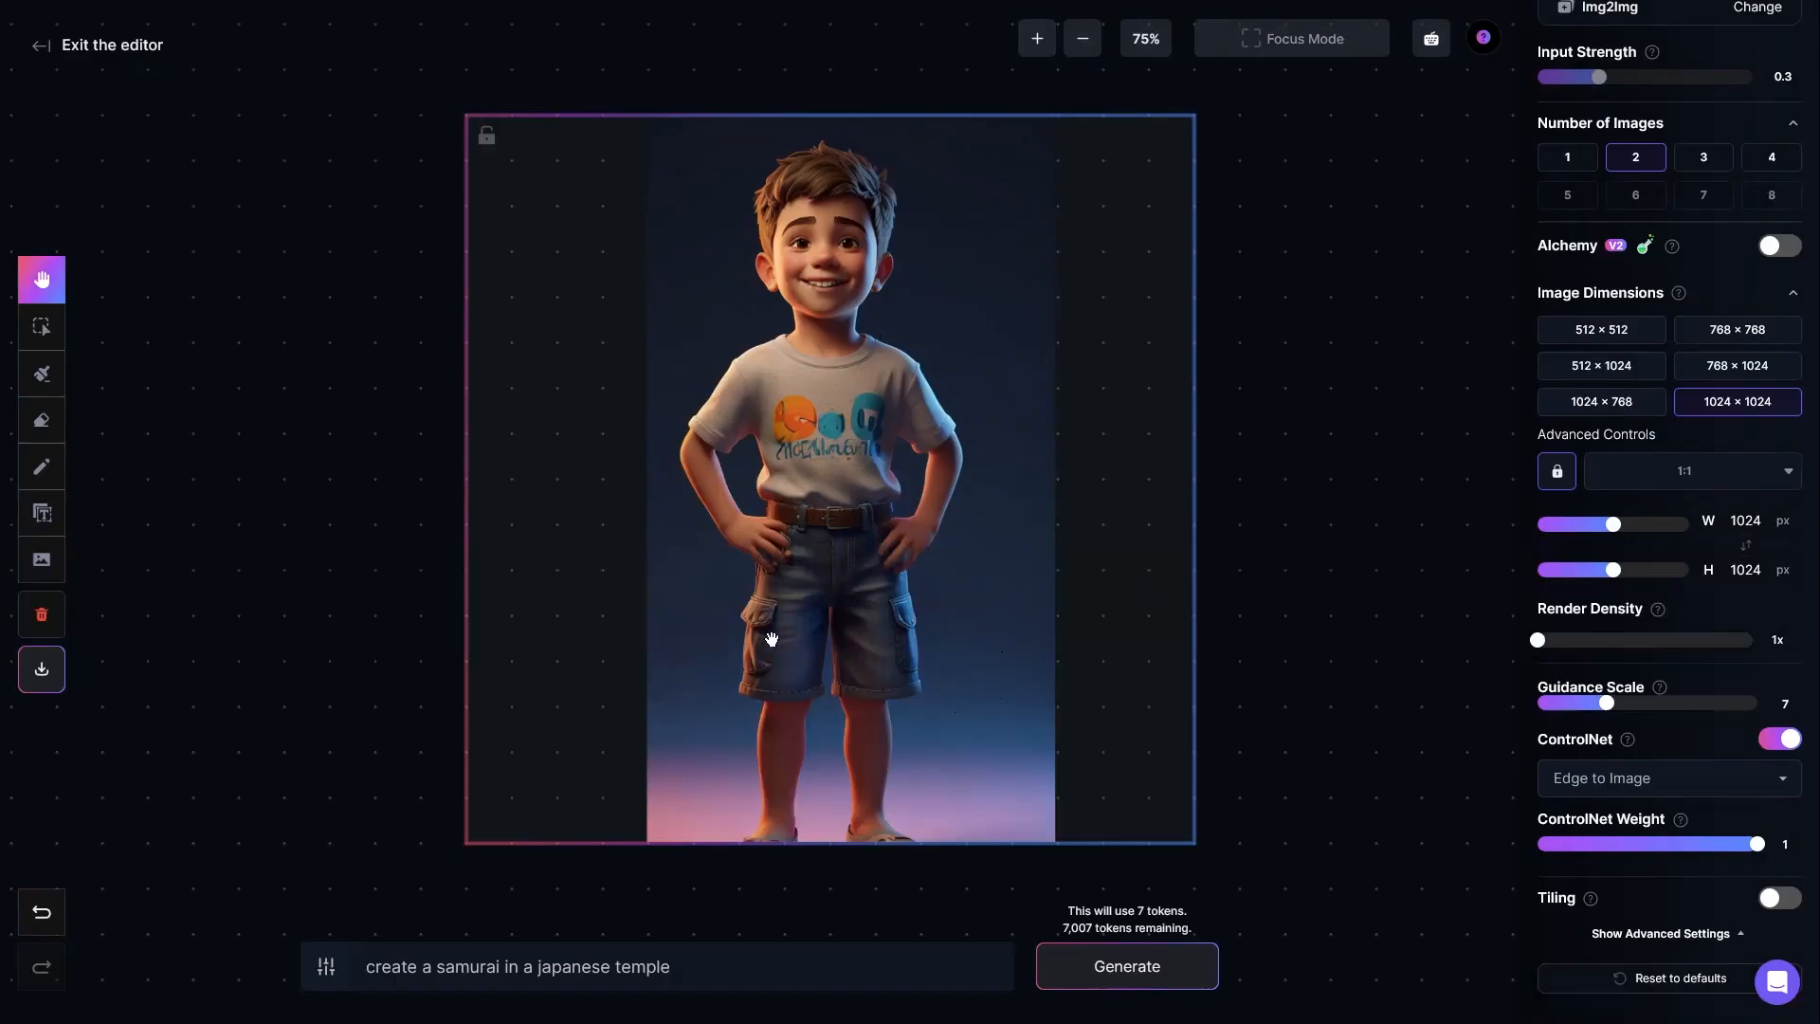
# Step: Generate "create a samurai in a japanese temple" from the boy's picture with Edge to Image and view both results
pyautogui.click(690, 962)
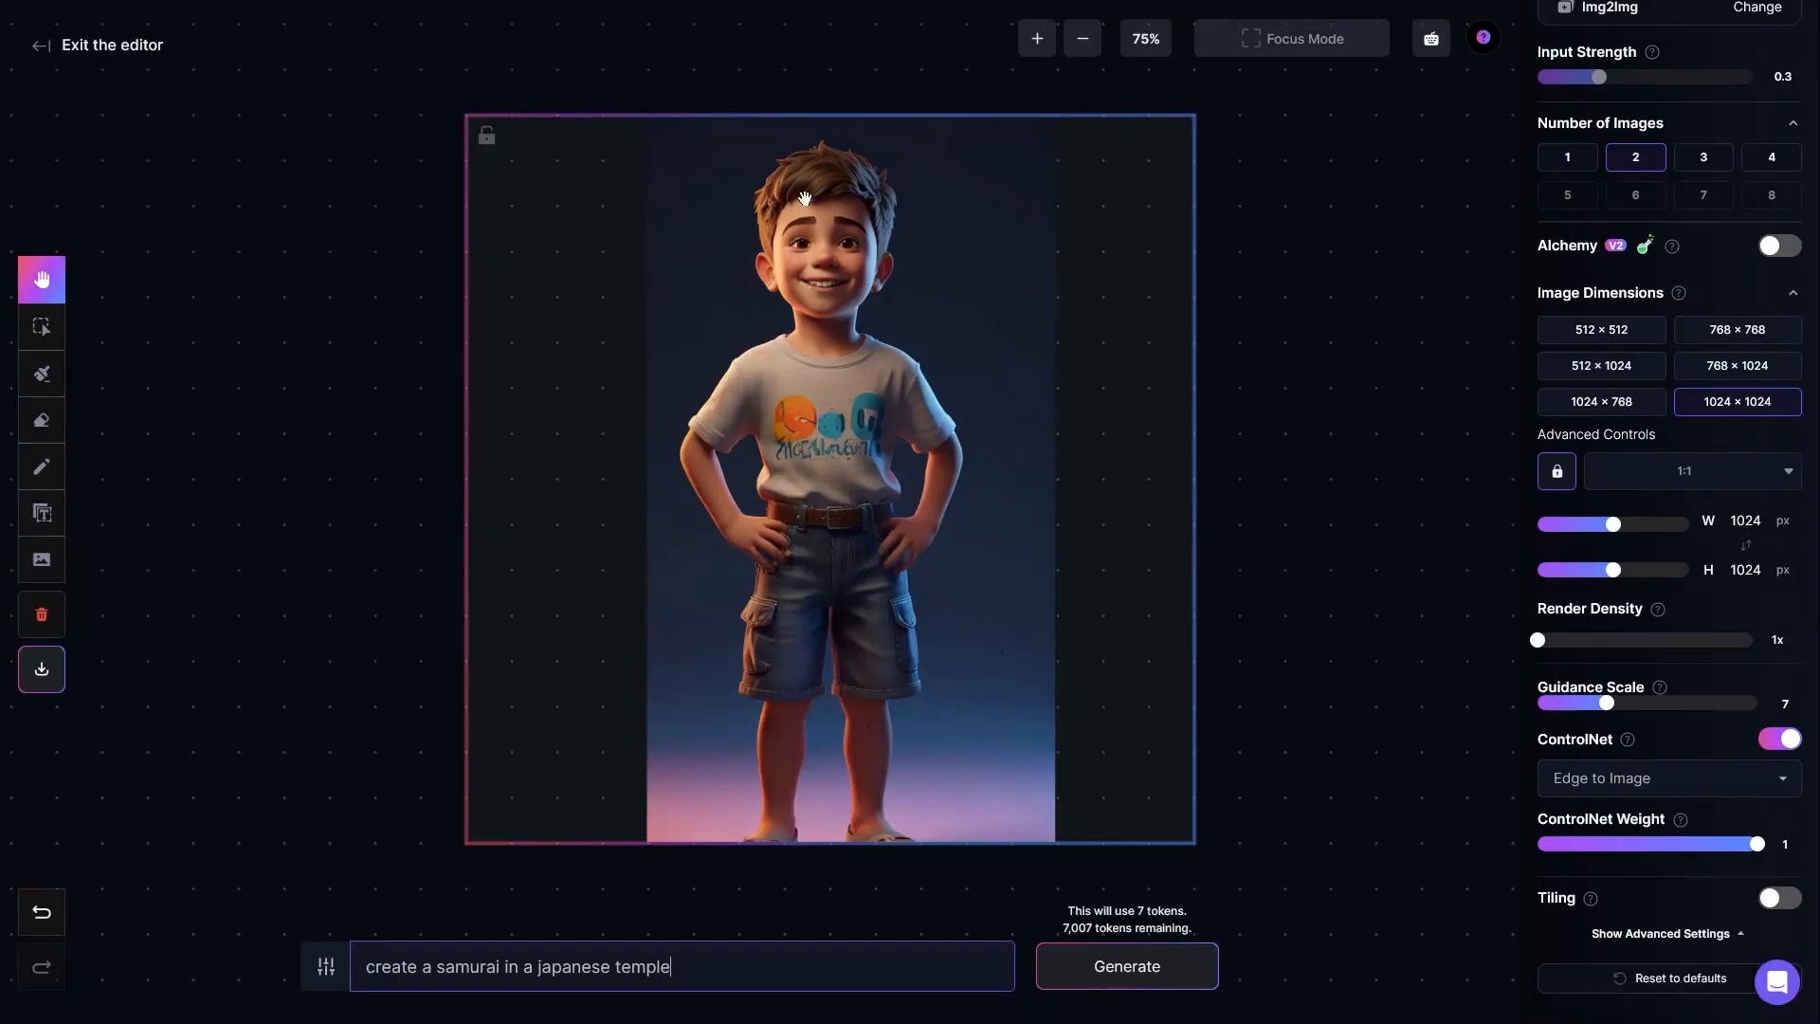
pyautogui.click(1068, 986)
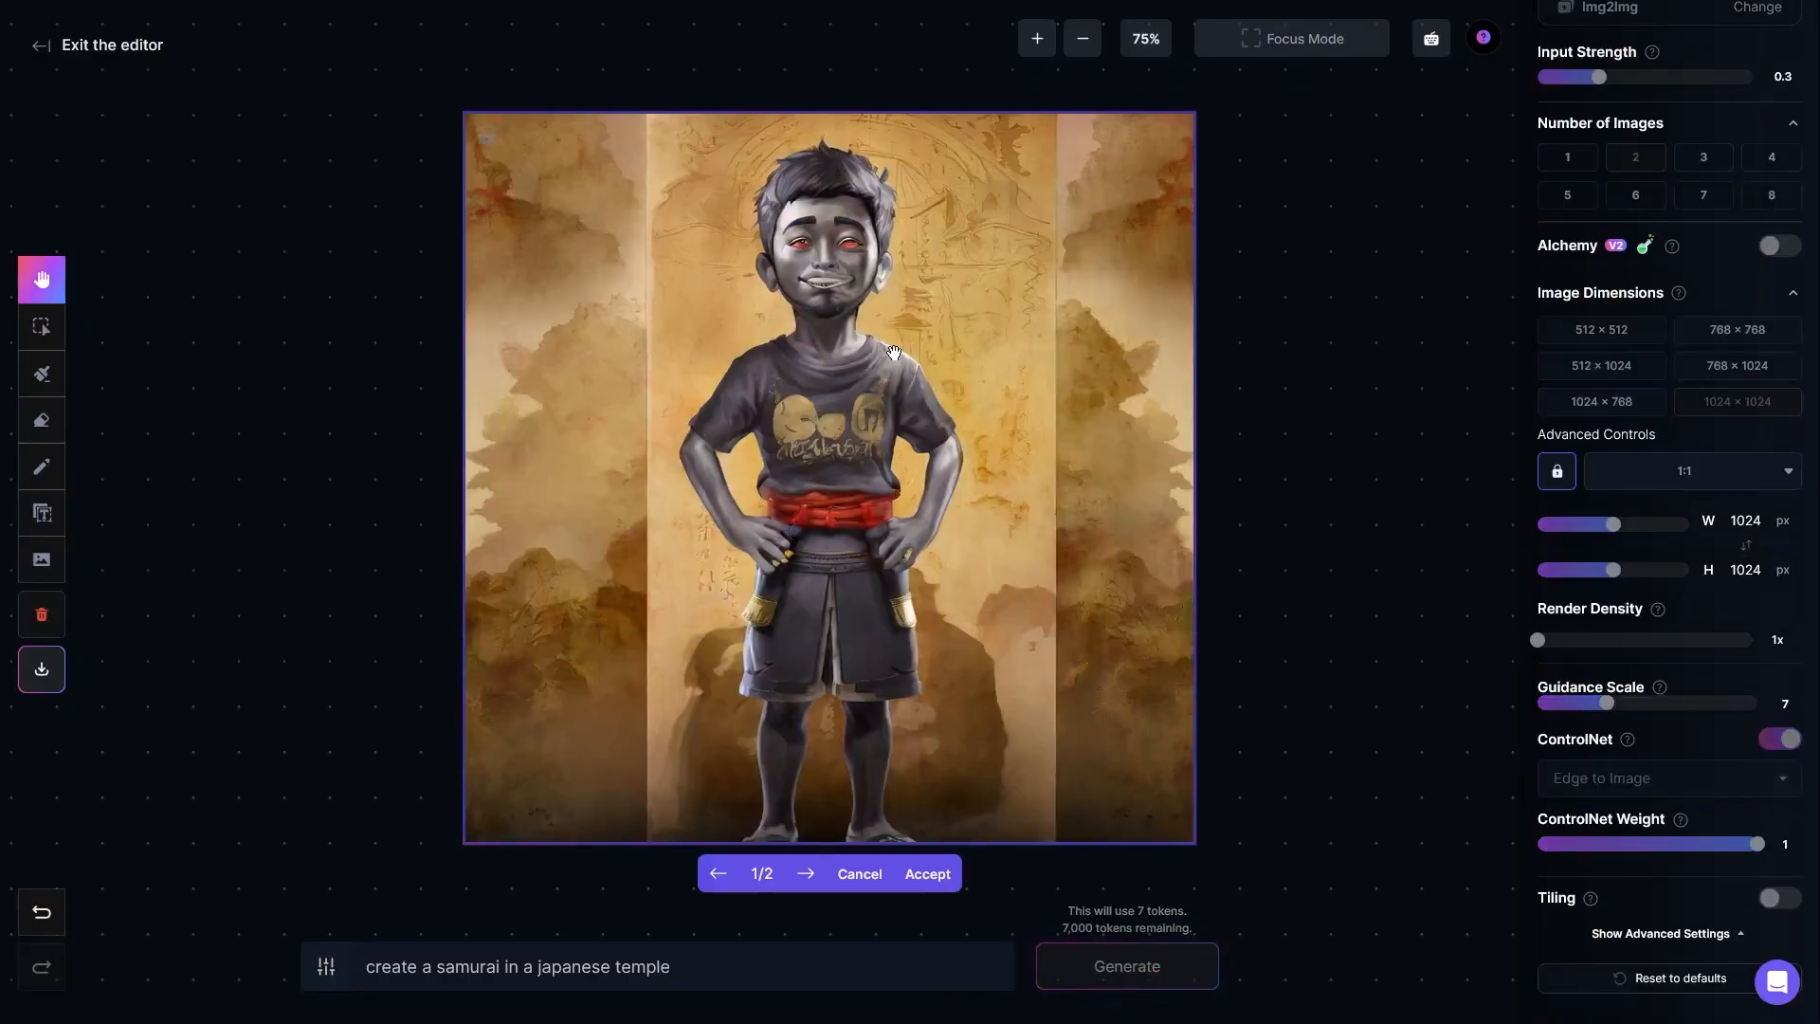
pyautogui.click(805, 873)
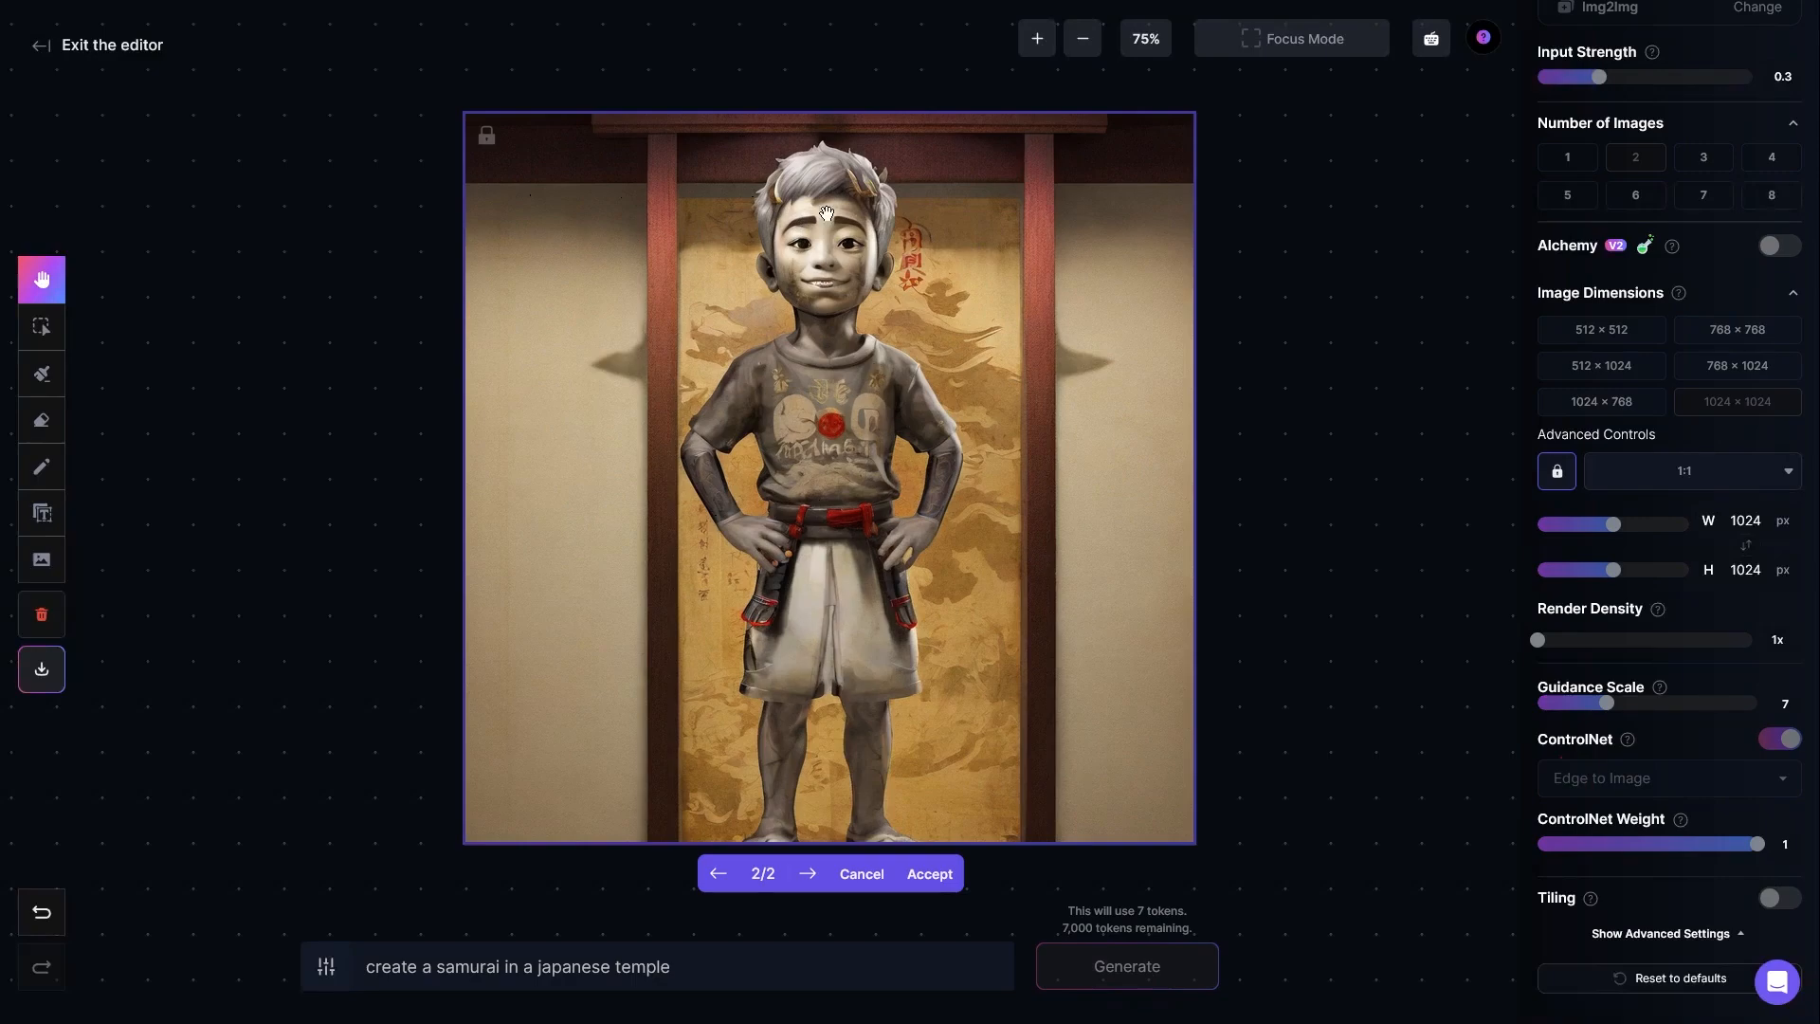
pyautogui.click(929, 873)
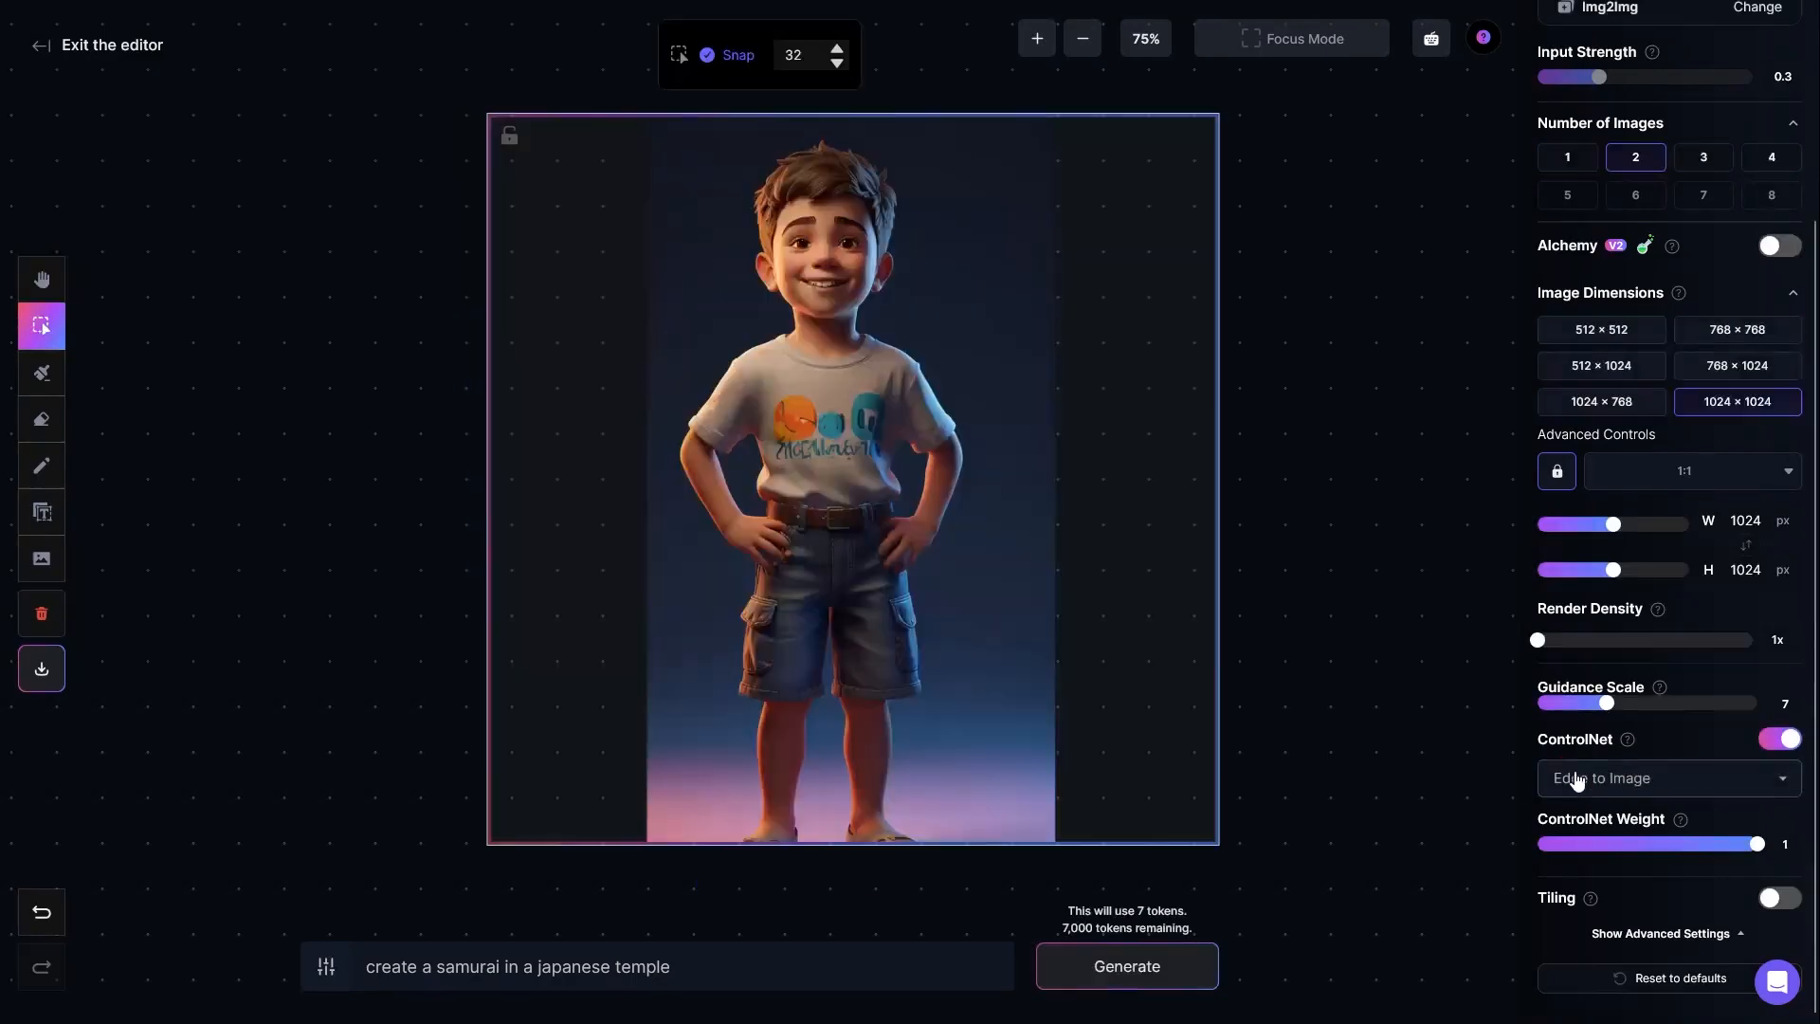
# Step: Switch ControlNet to Depth to Image and delete the boy's picture from the canvas
pyautogui.click(1575, 872)
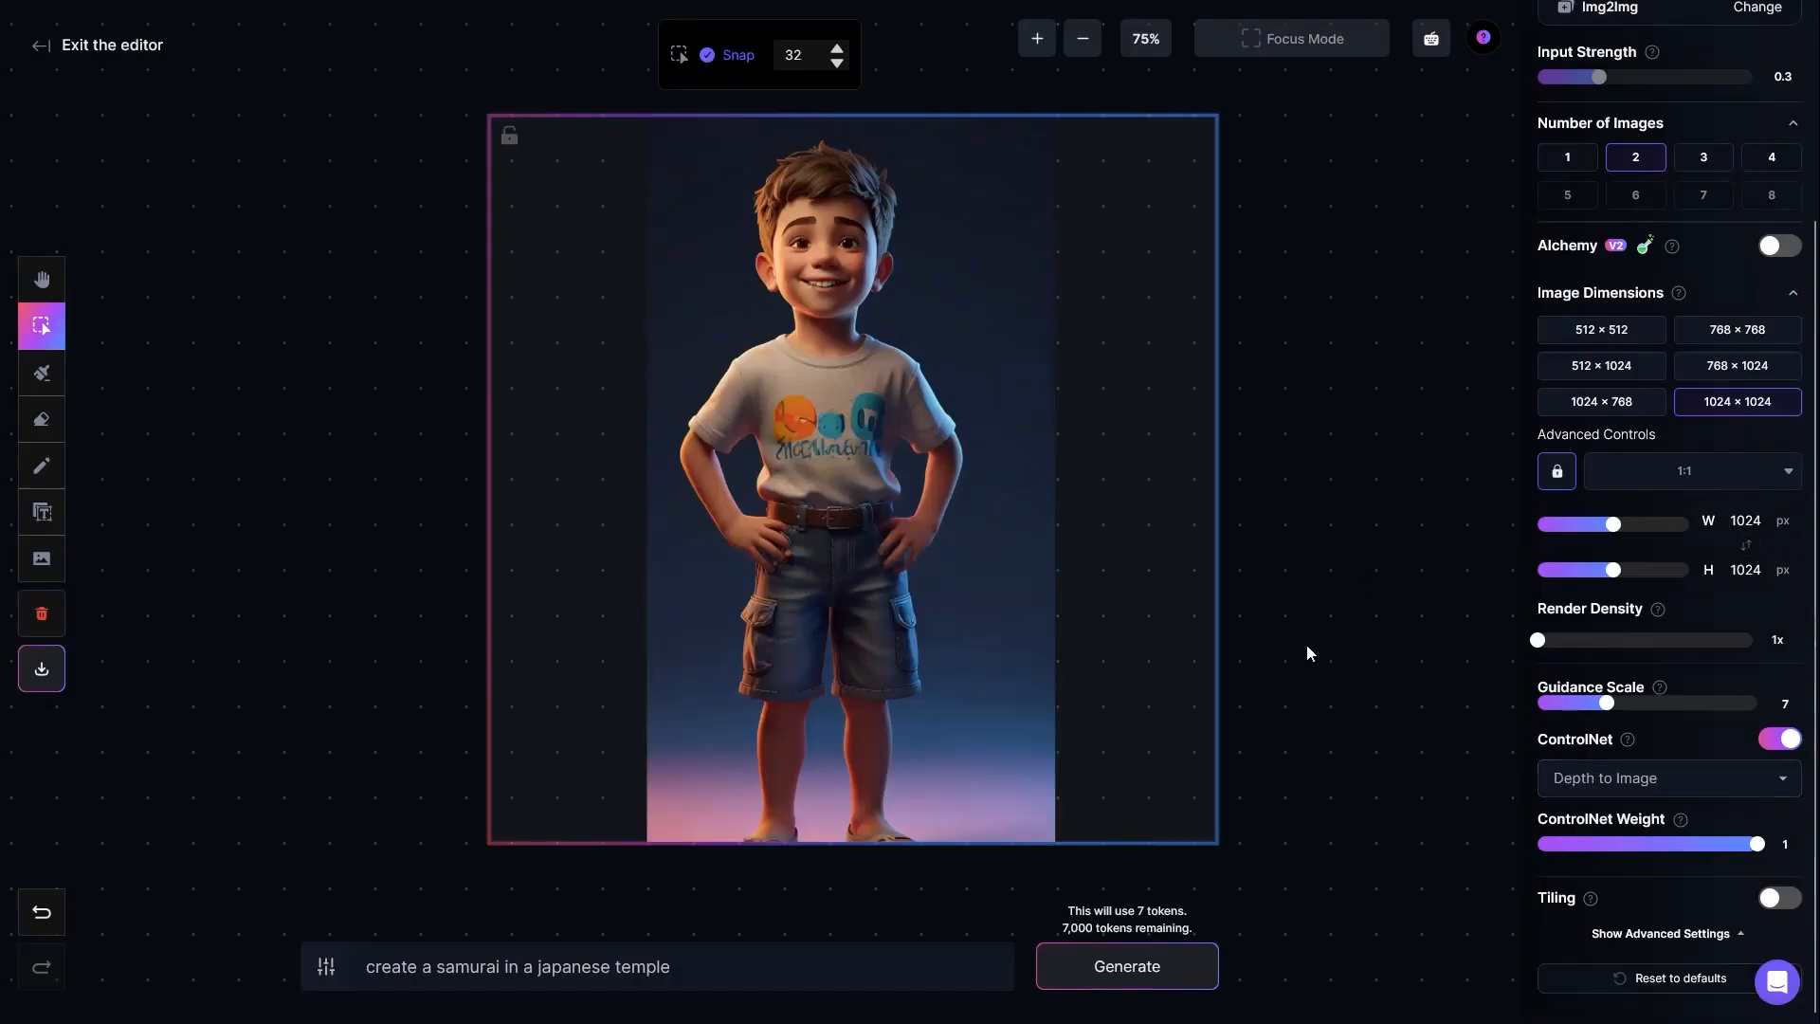
pyautogui.click(886, 552)
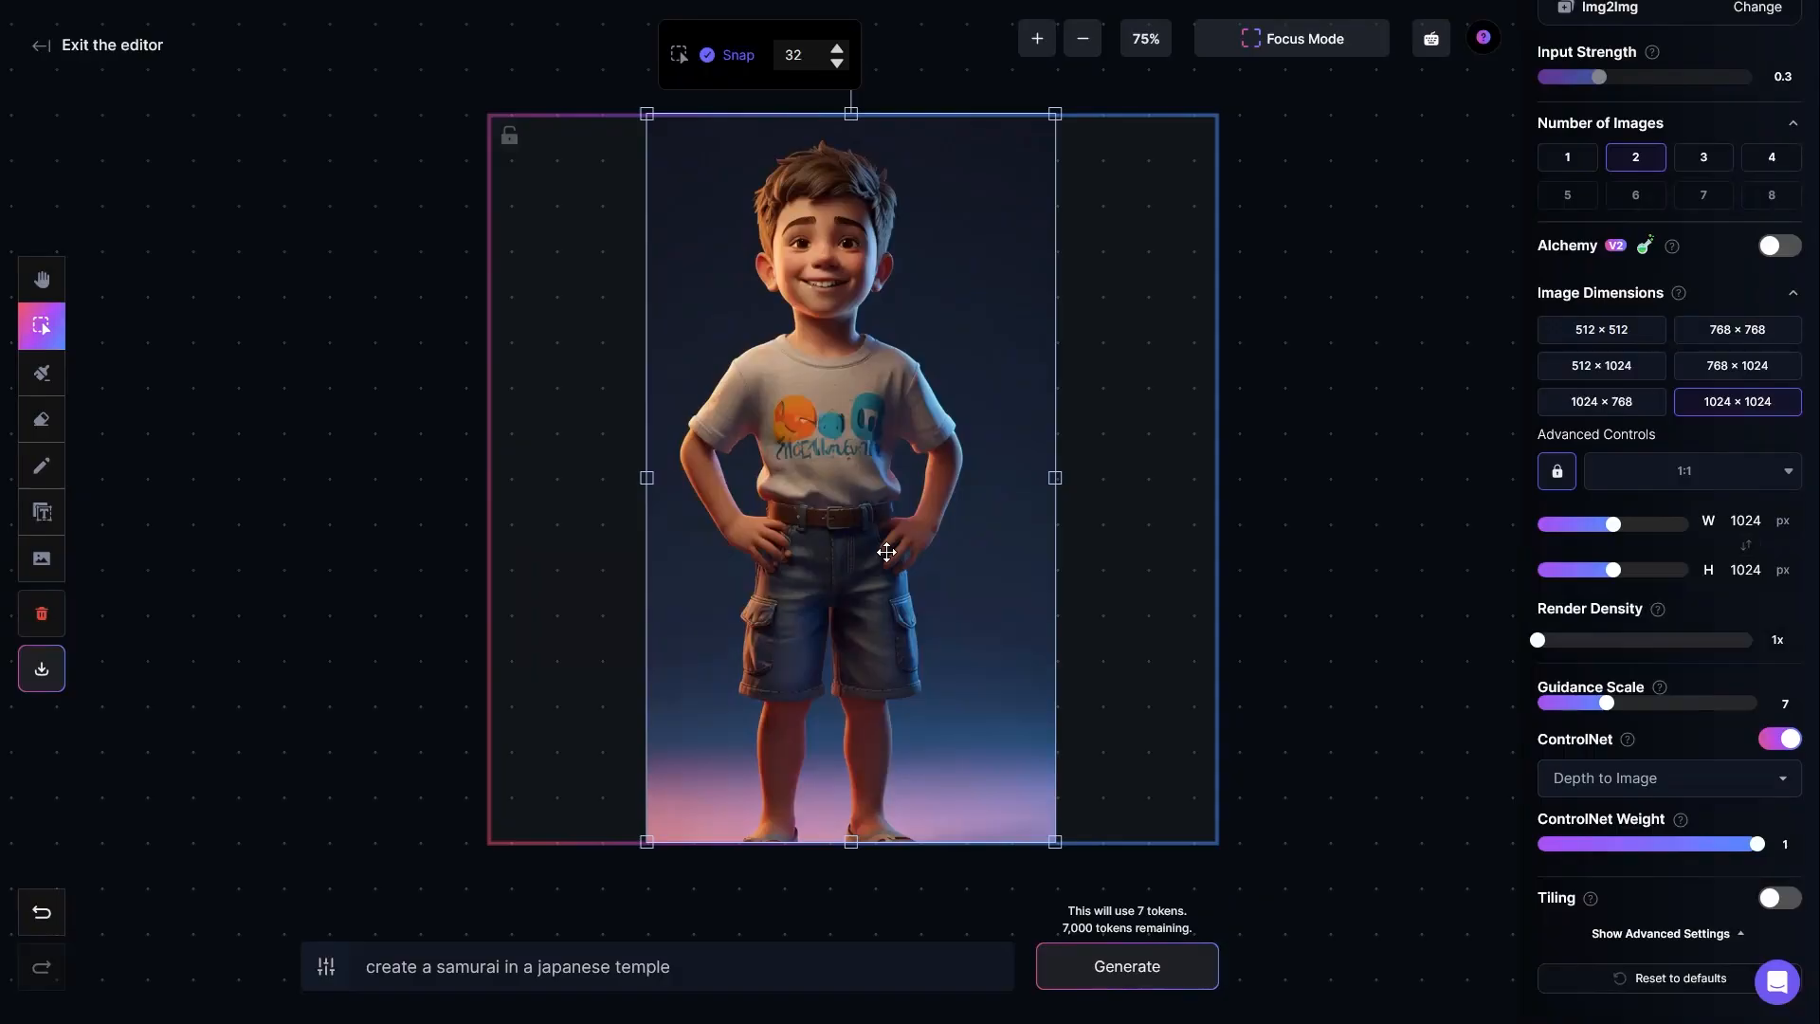
pyautogui.press('Delete')
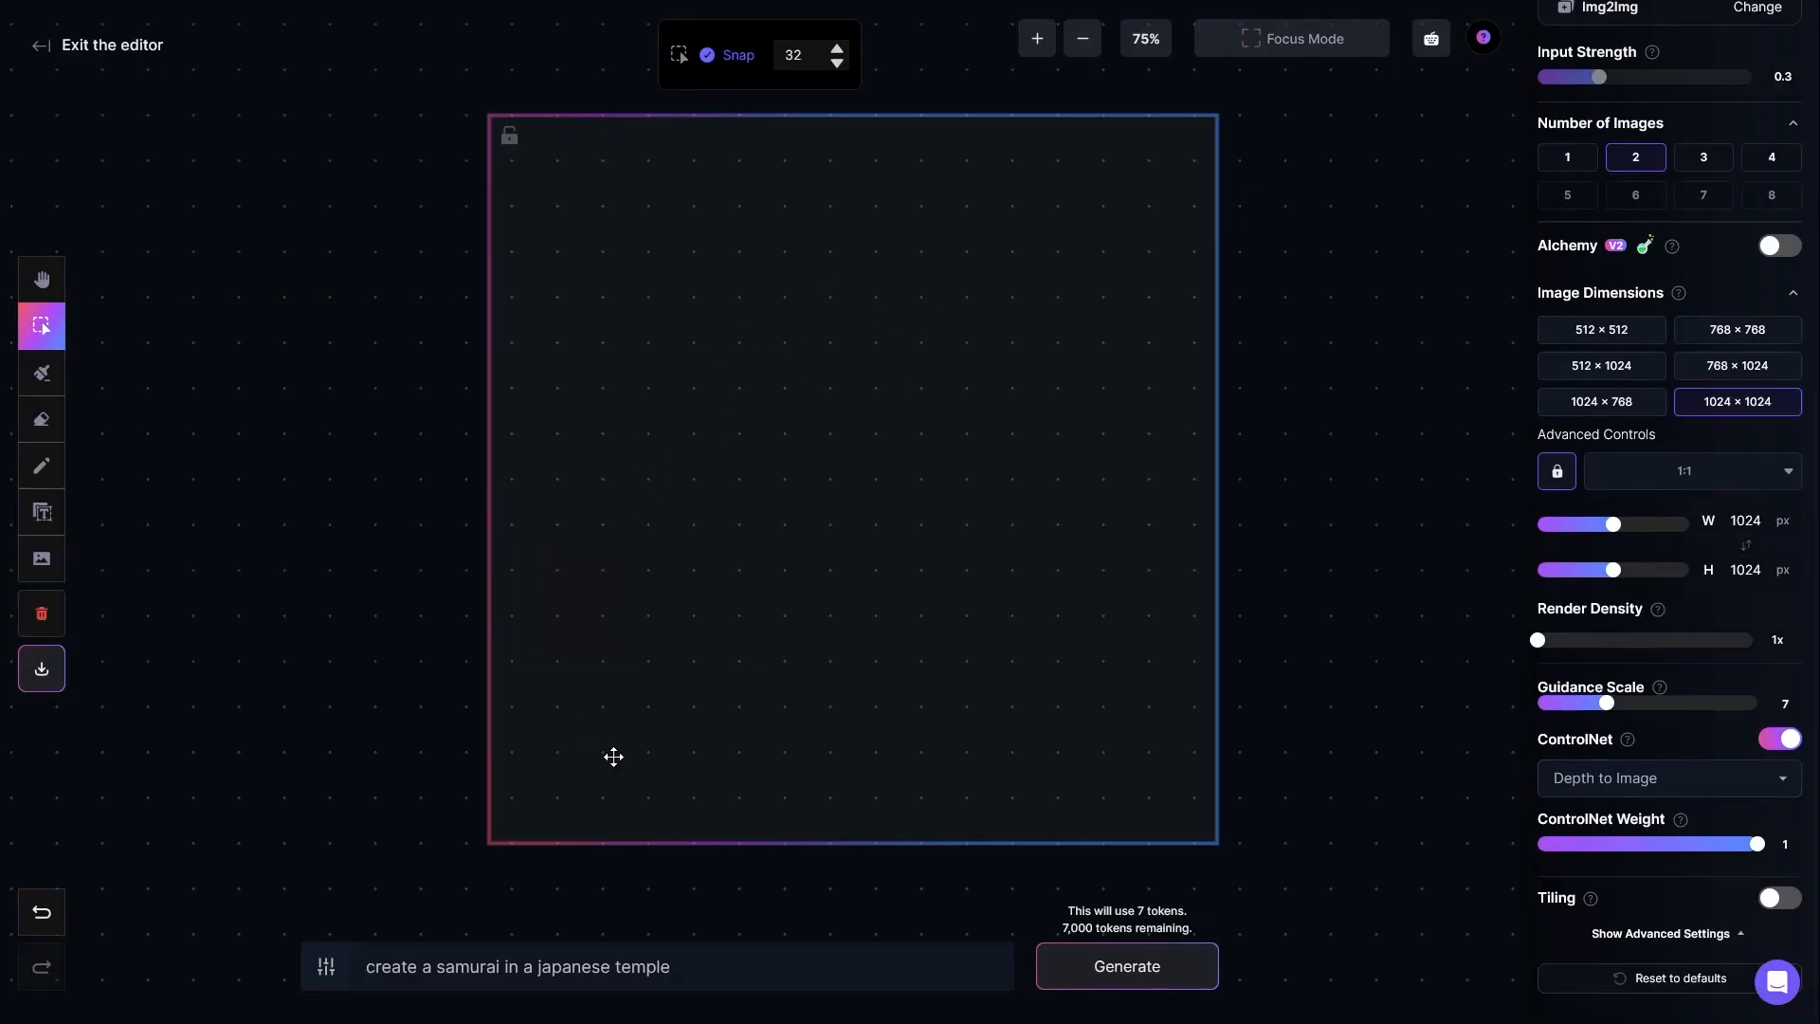
pyautogui.click(695, 968)
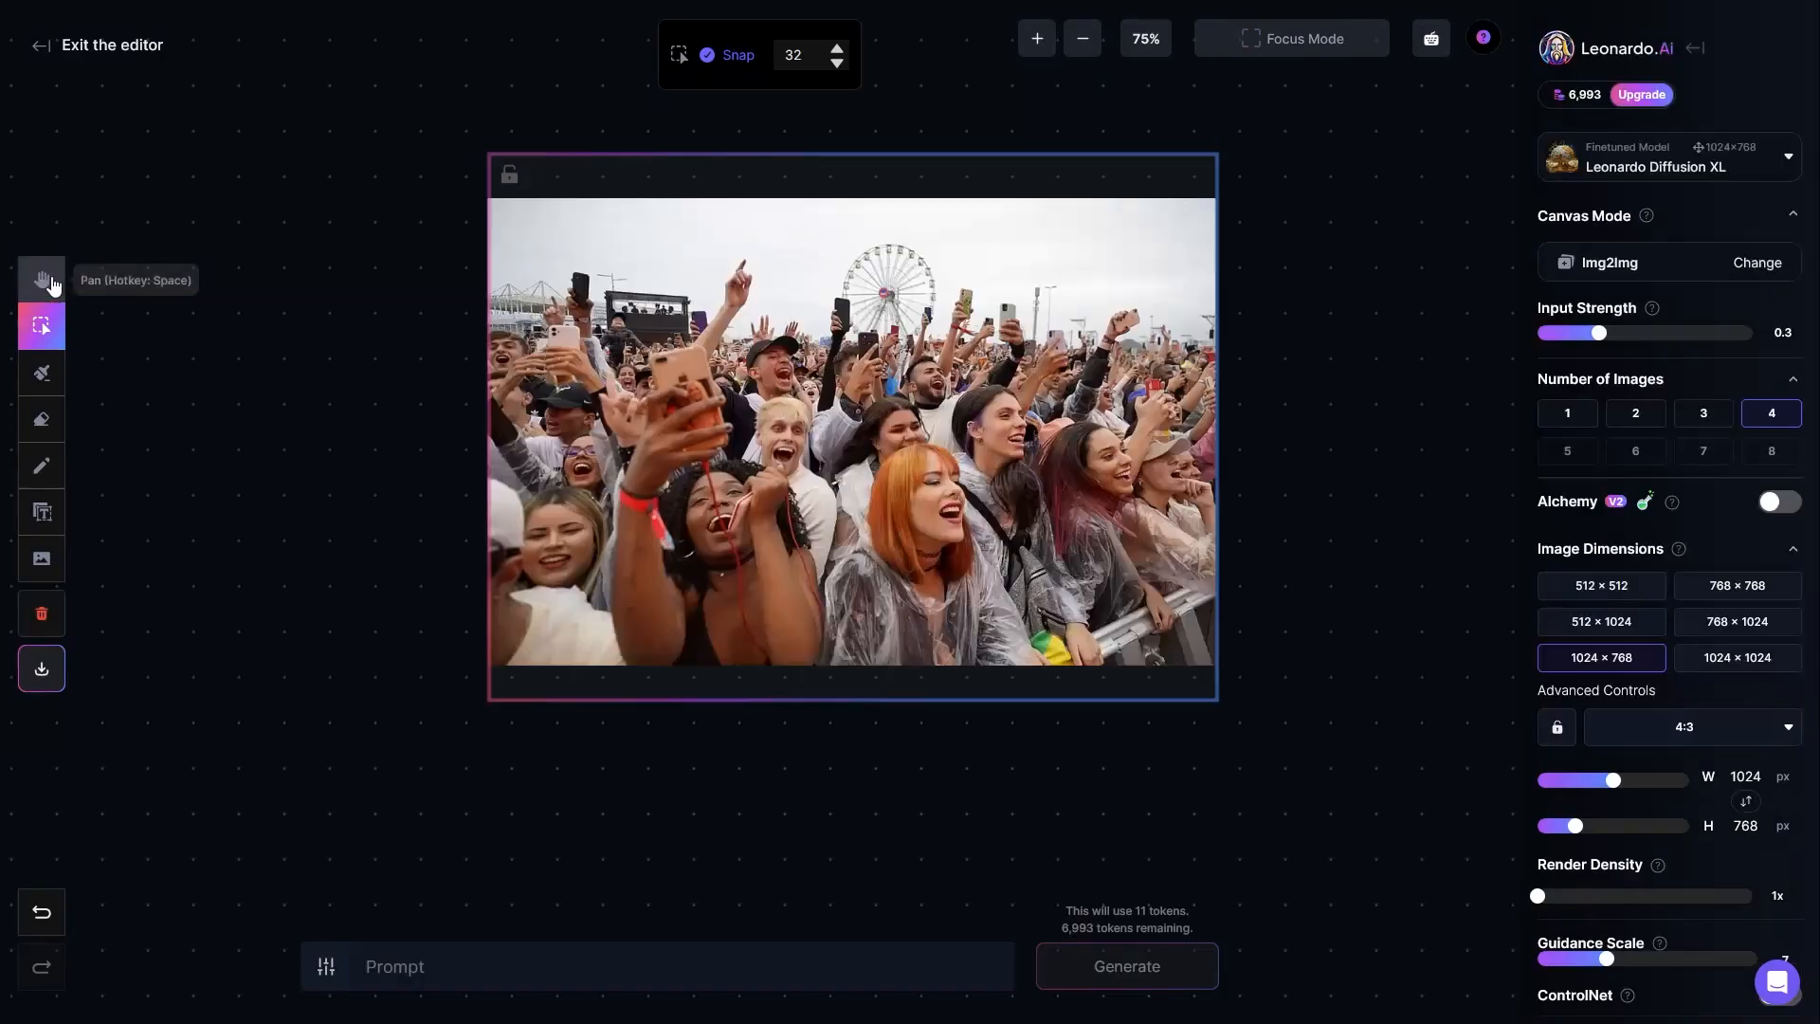
# Step: Turn on ControlNet with Depth to Image for the concert crowd photo
pyautogui.click(42, 278)
pyautogui.moveTo(362, 339)
pyautogui.mouseDown()
pyautogui.moveTo(394, 333)
pyautogui.moveTo(316, 313)
pyautogui.moveTo(337, 334)
pyautogui.mouseUp()
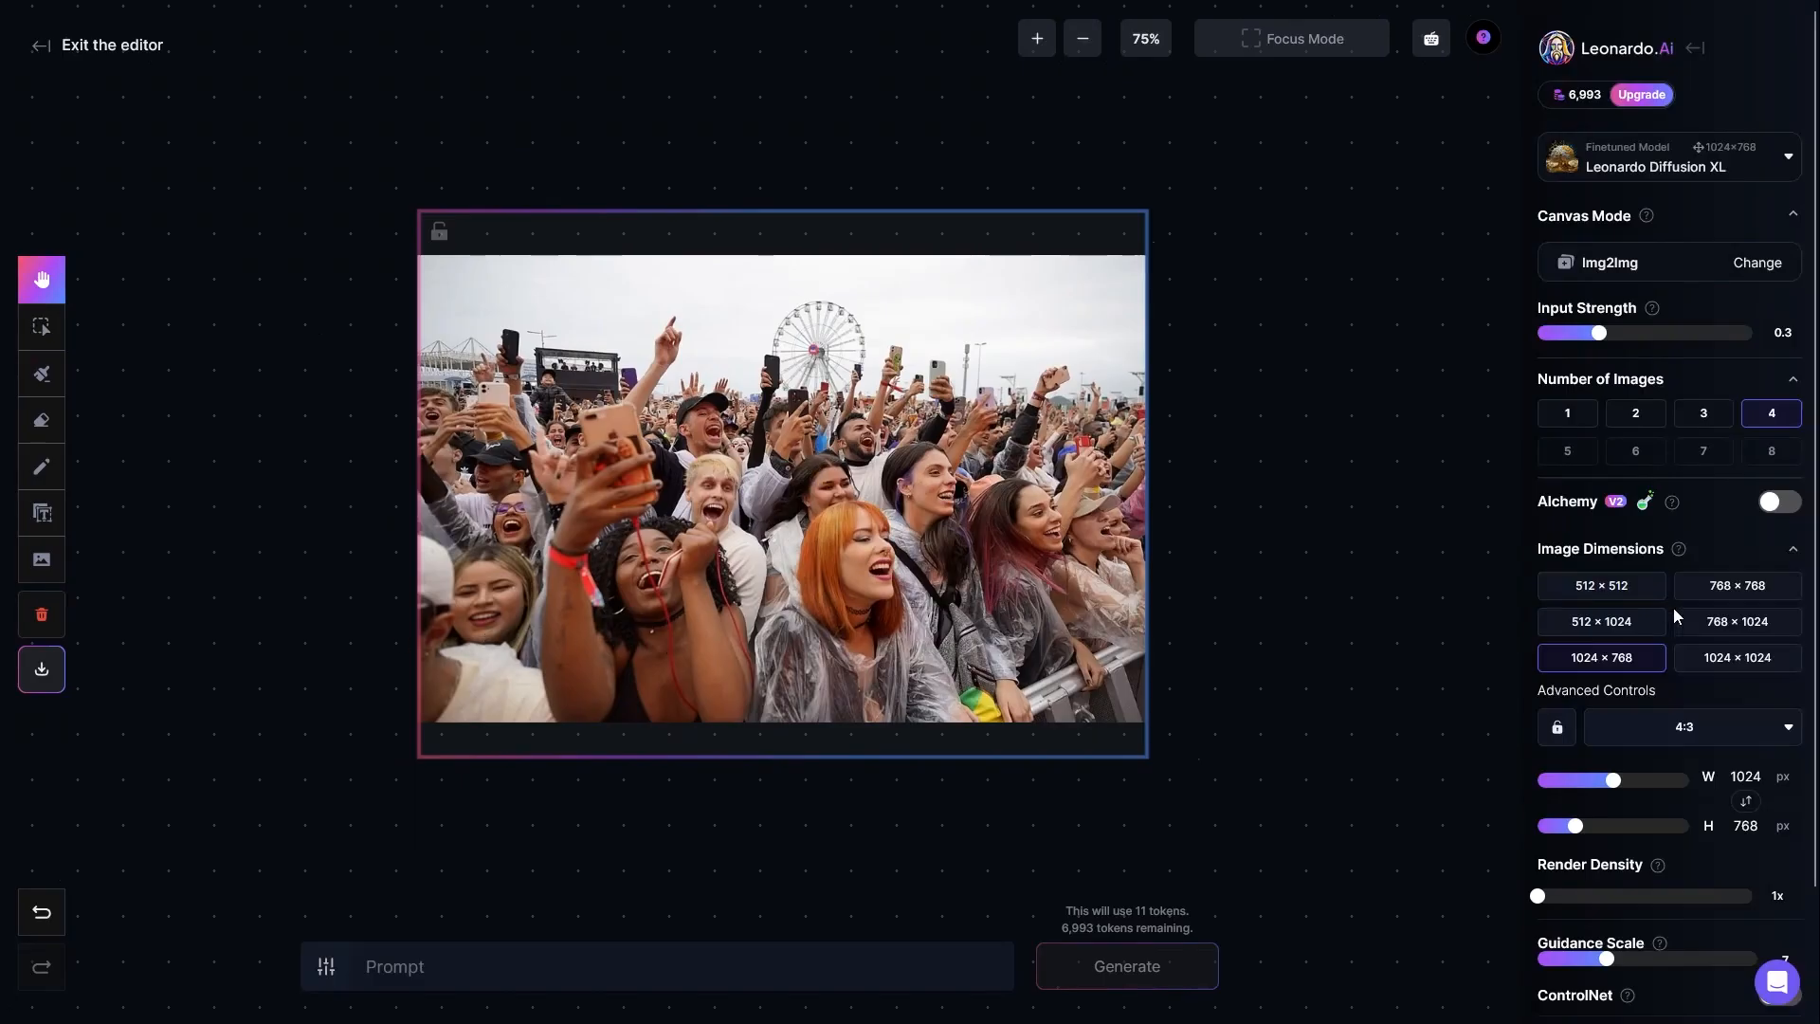
pyautogui.scroll(-2, 1673, 607)
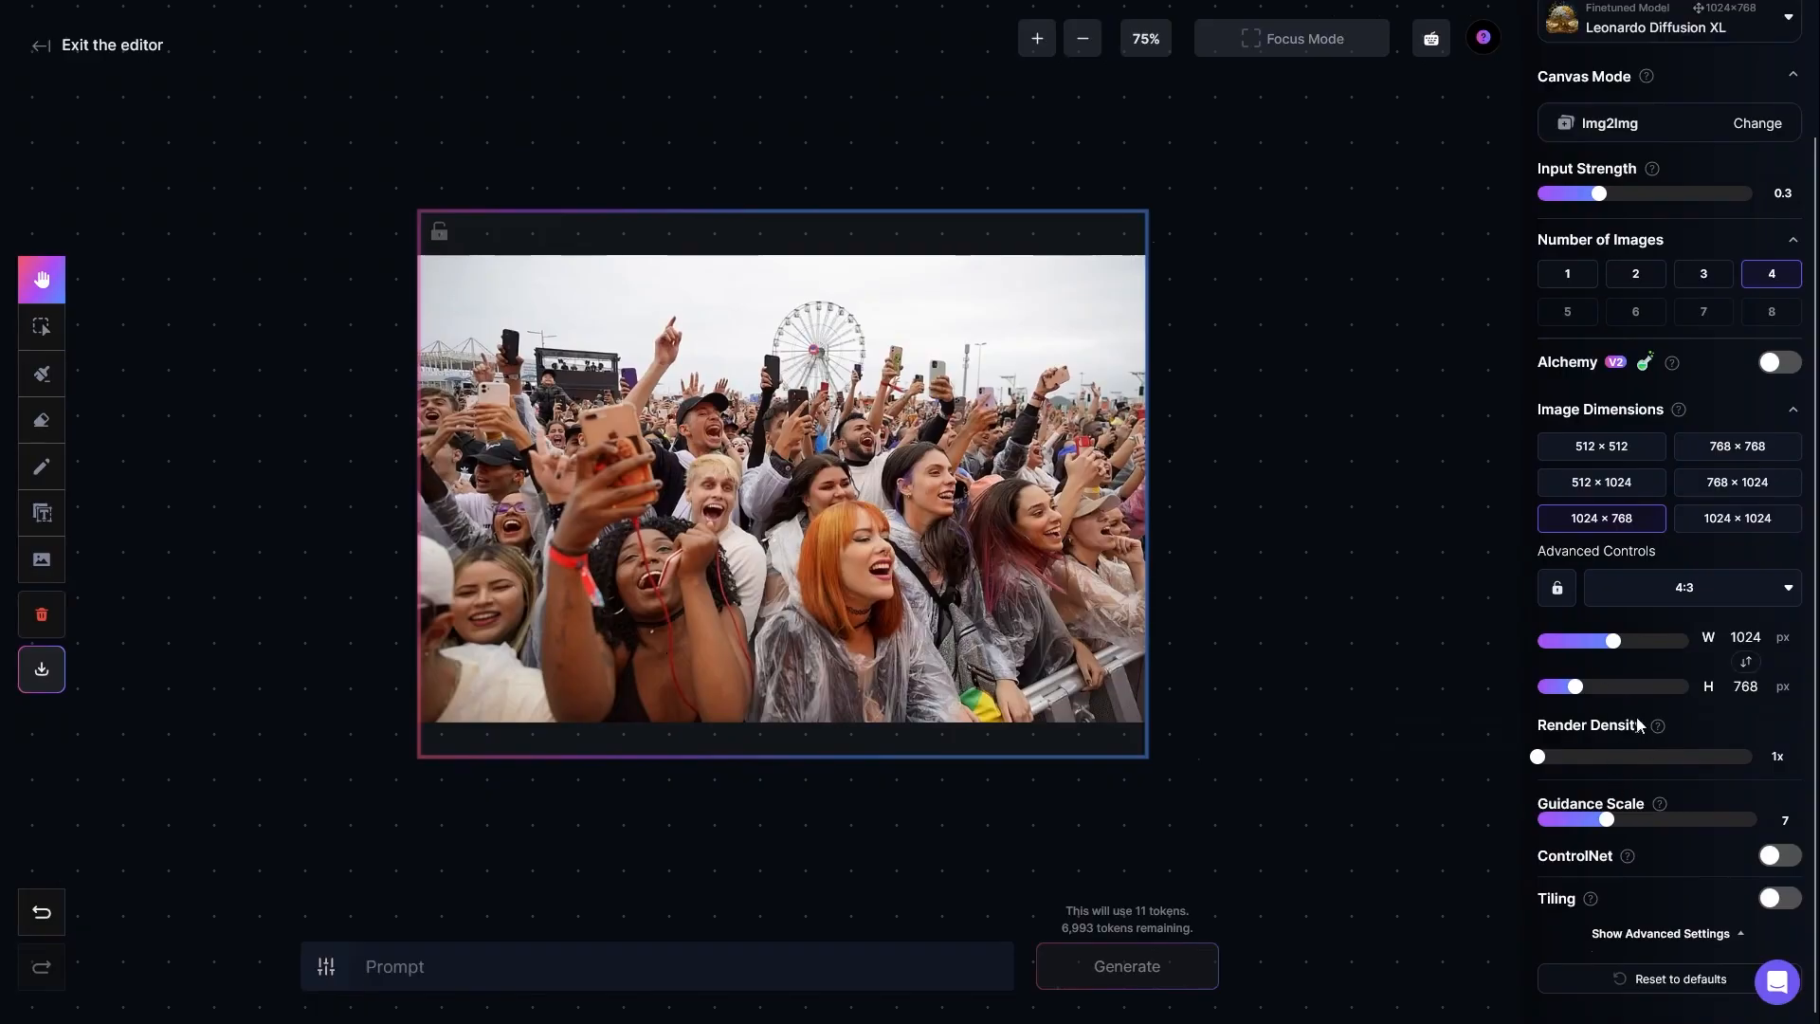
pyautogui.scroll(1, 1642, 737)
pyautogui.scroll(1, 1641, 734)
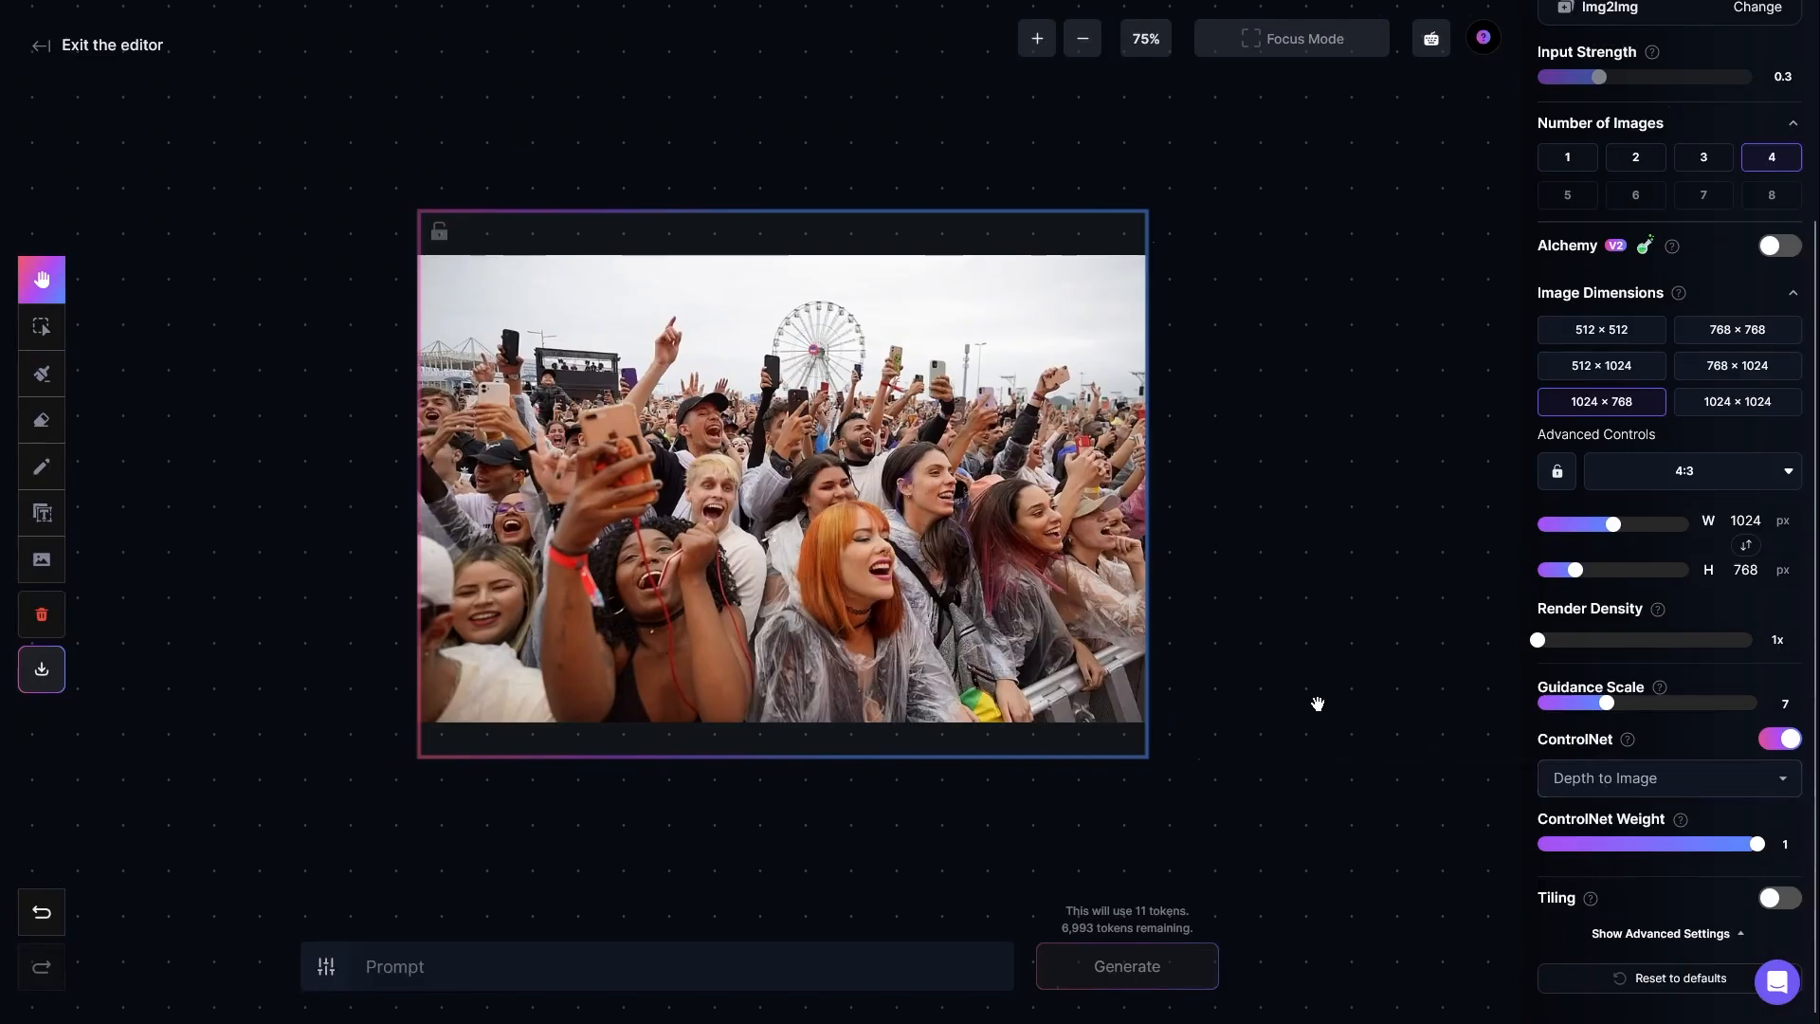
# Step: Enter the prompt "create a crowd of robots" and generate four images from the crowd photo
pyautogui.click(528, 966)
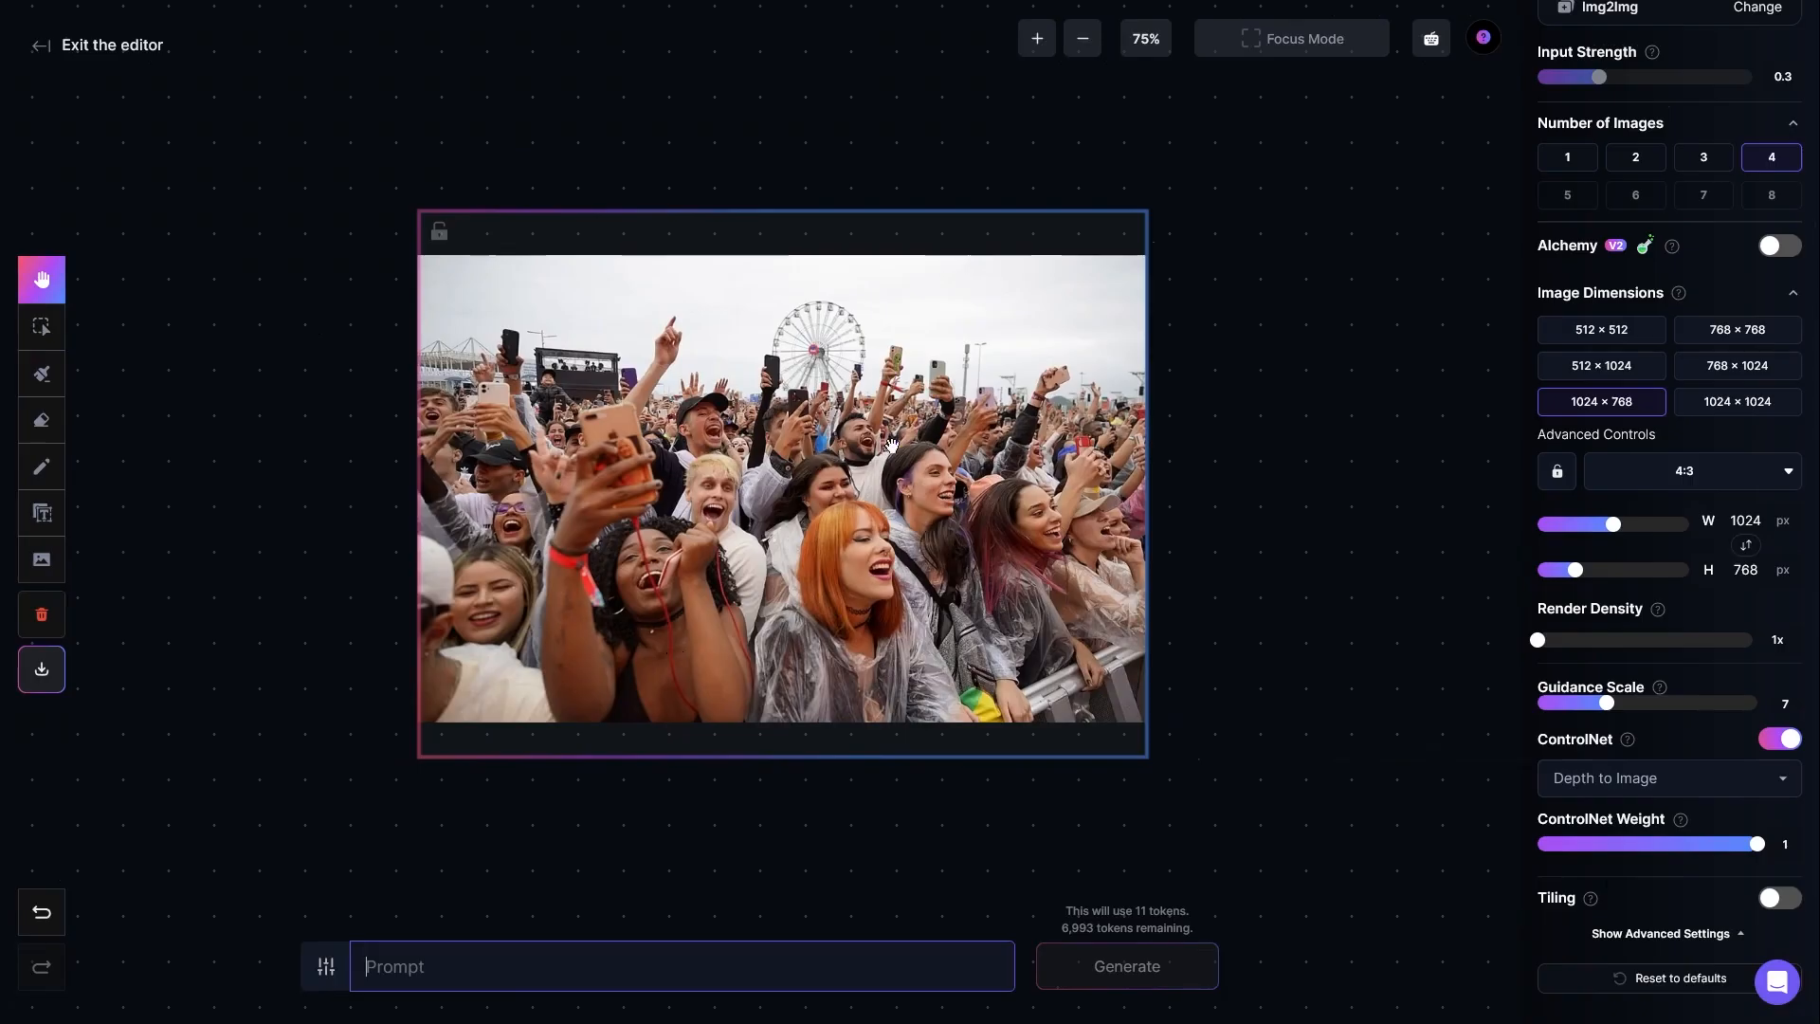
pyautogui.write('create a crowd of robots')
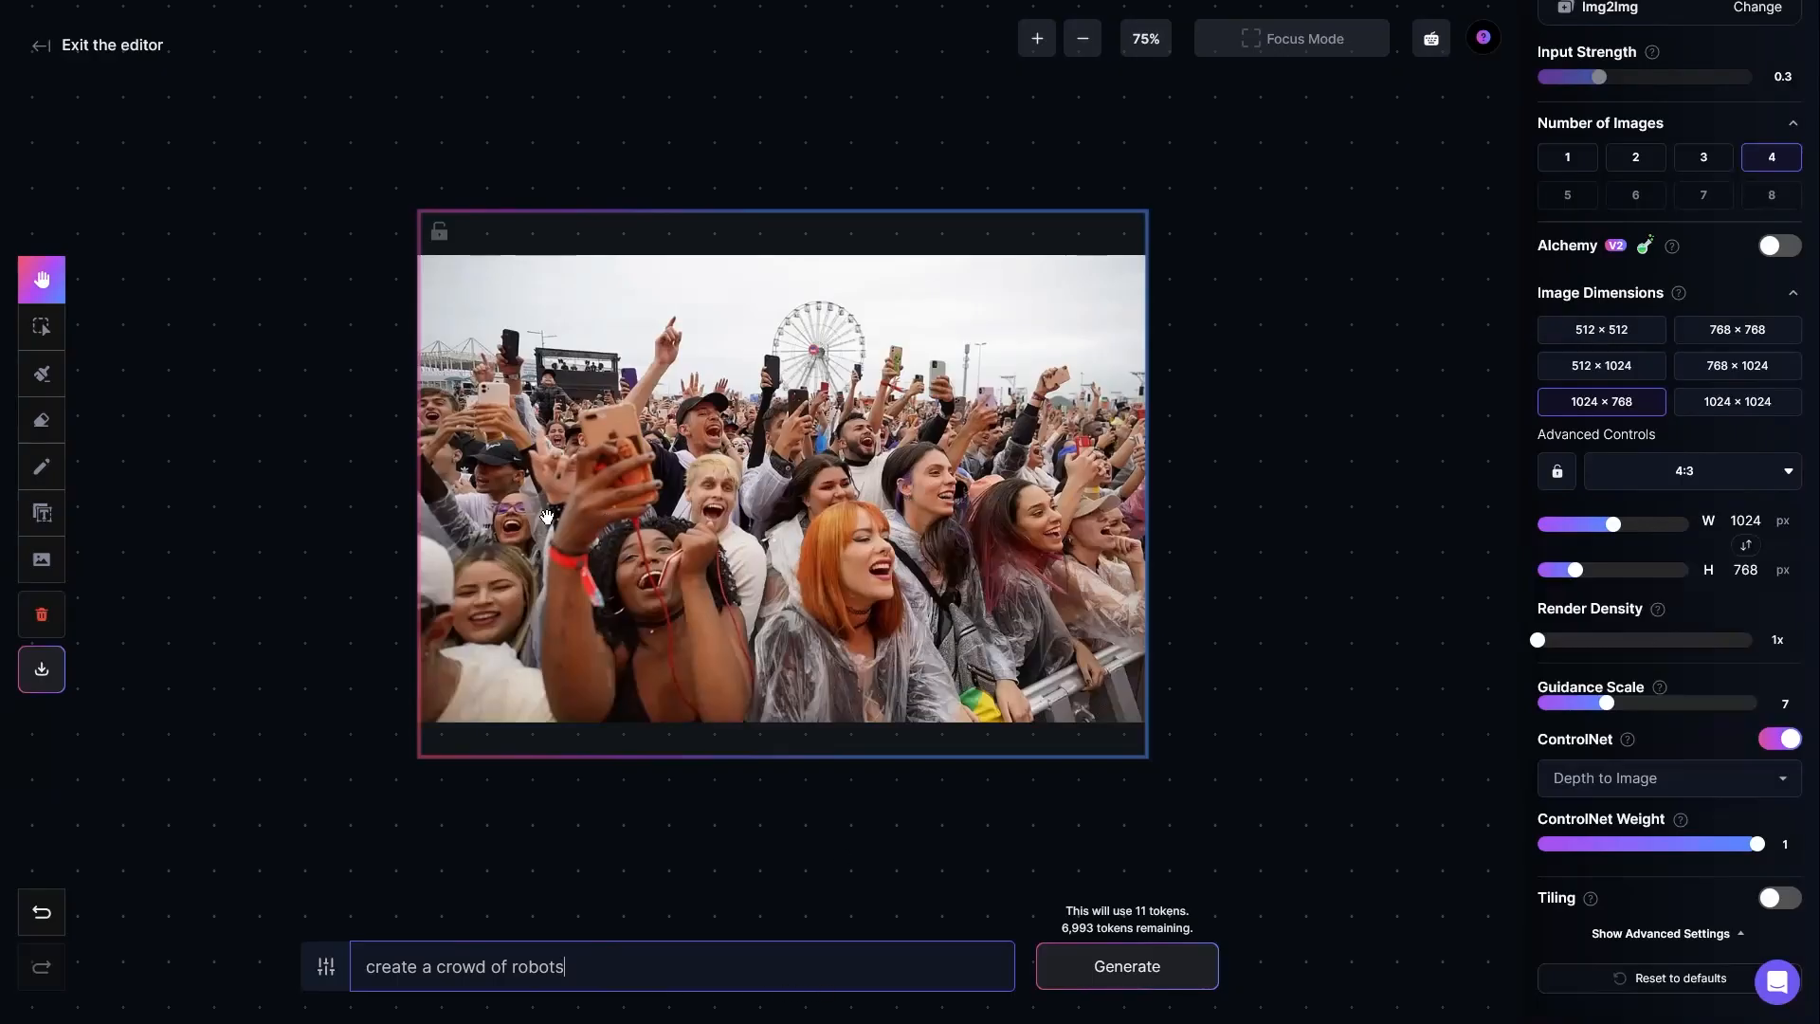
pyautogui.click(1127, 966)
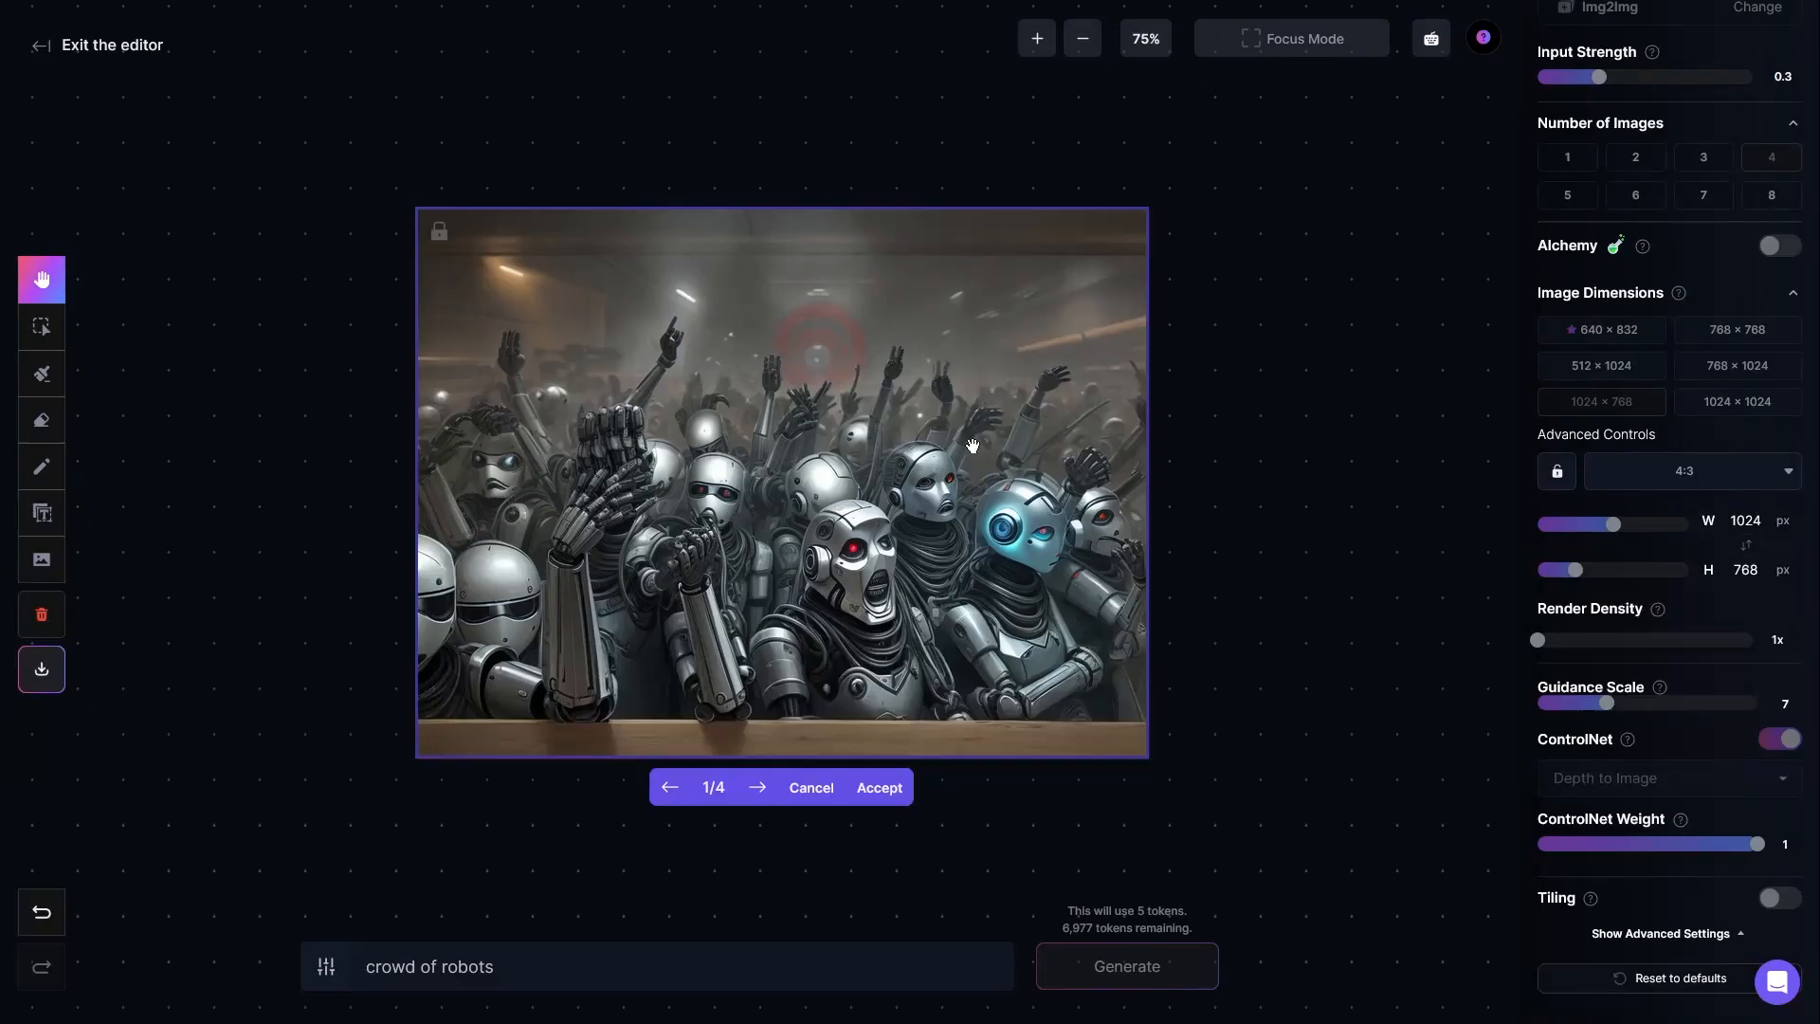
# Step: Look through all four generated variations of the robot crowd
pyautogui.click(759, 794)
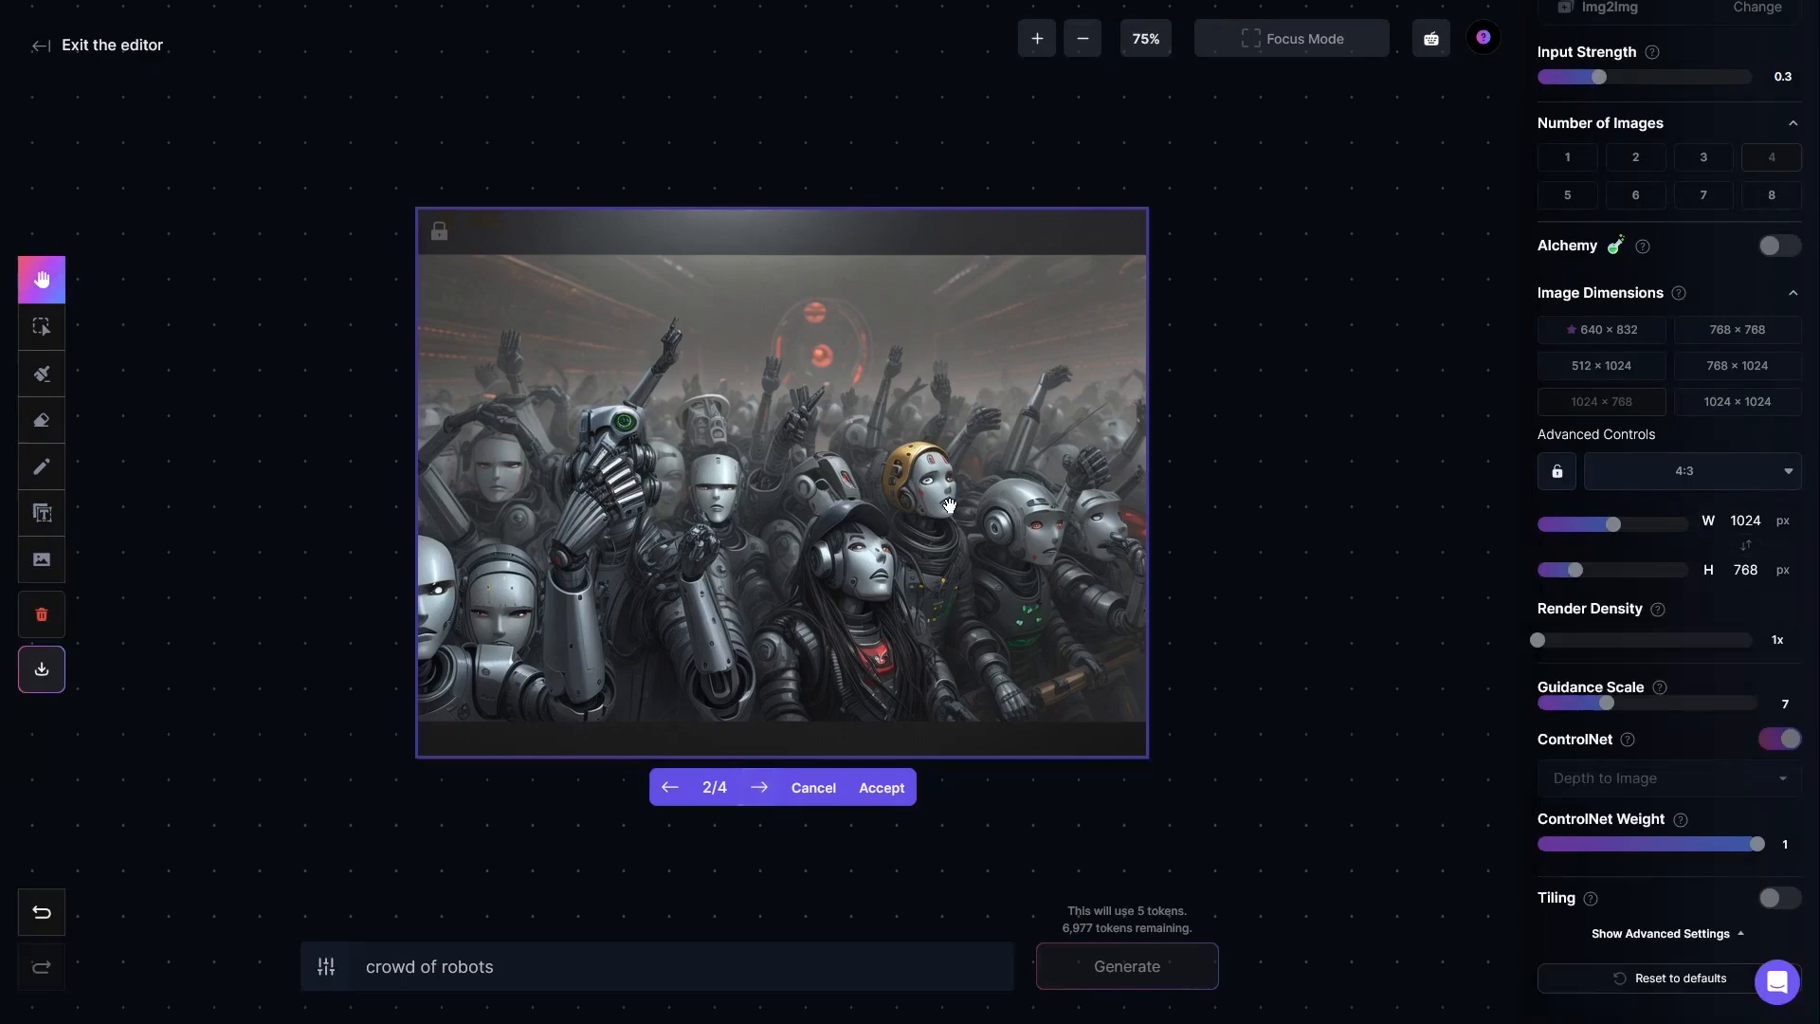
pyautogui.click(759, 791)
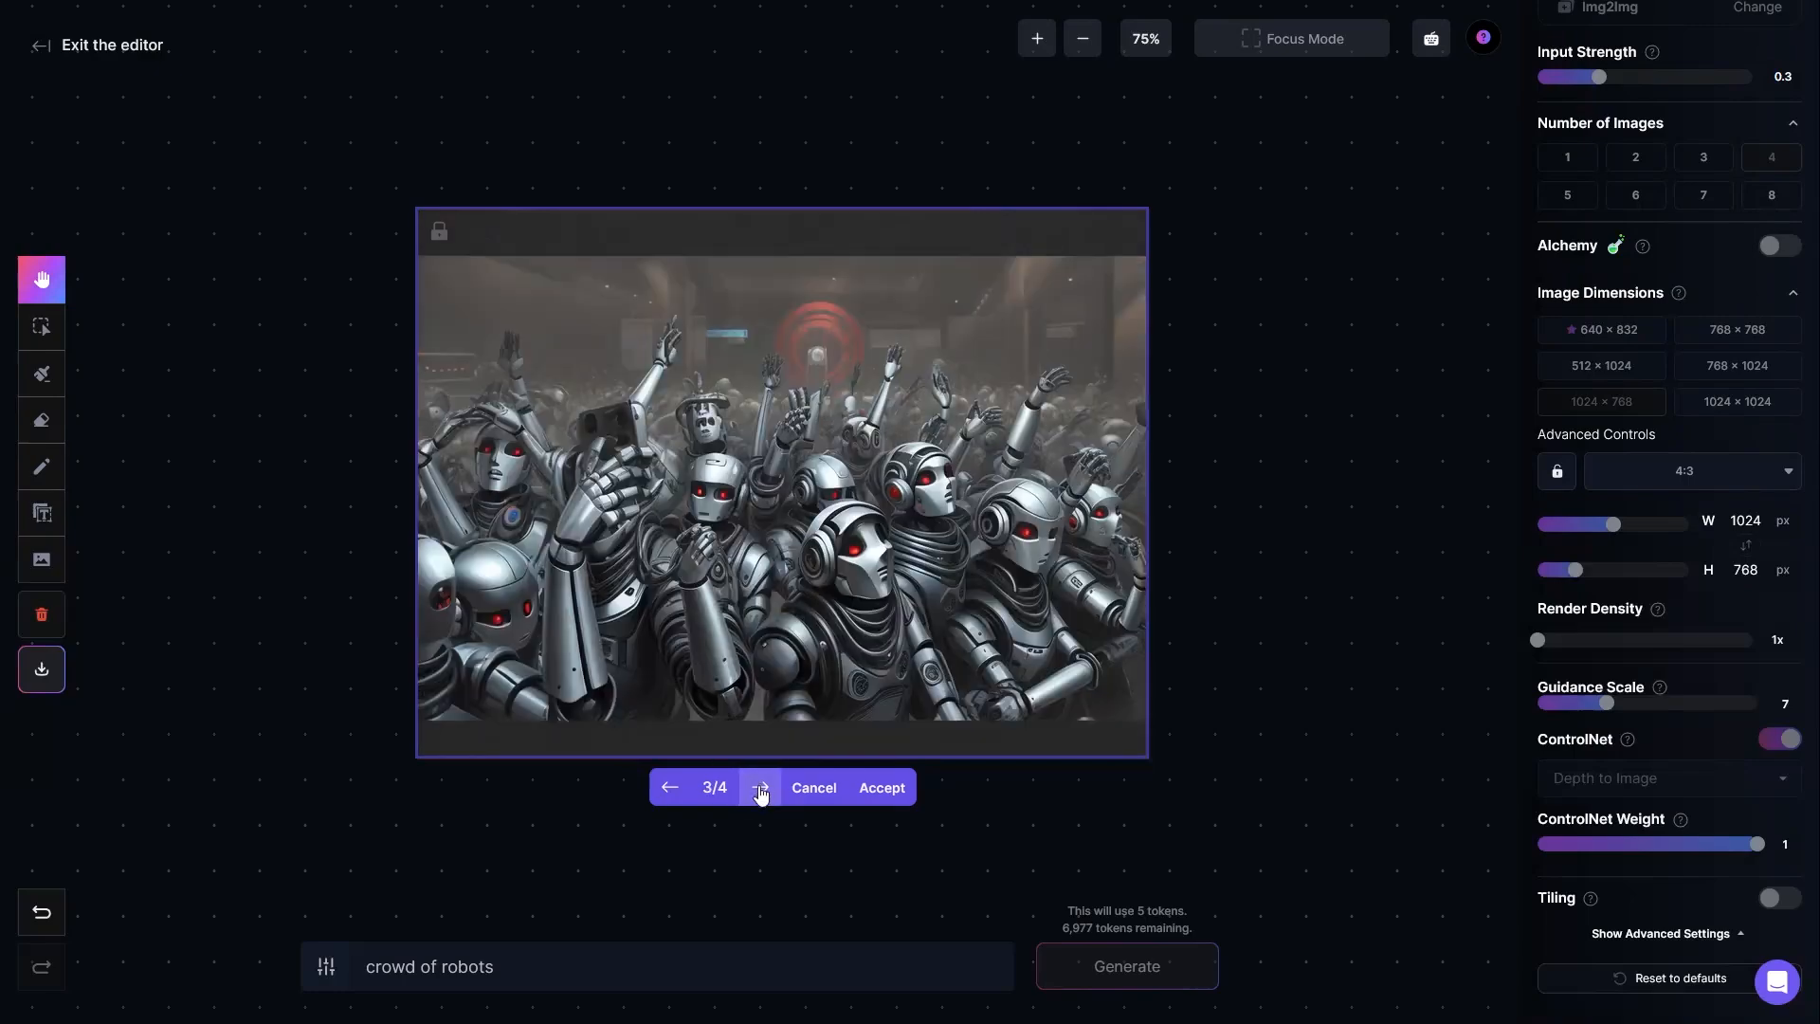
pyautogui.click(759, 791)
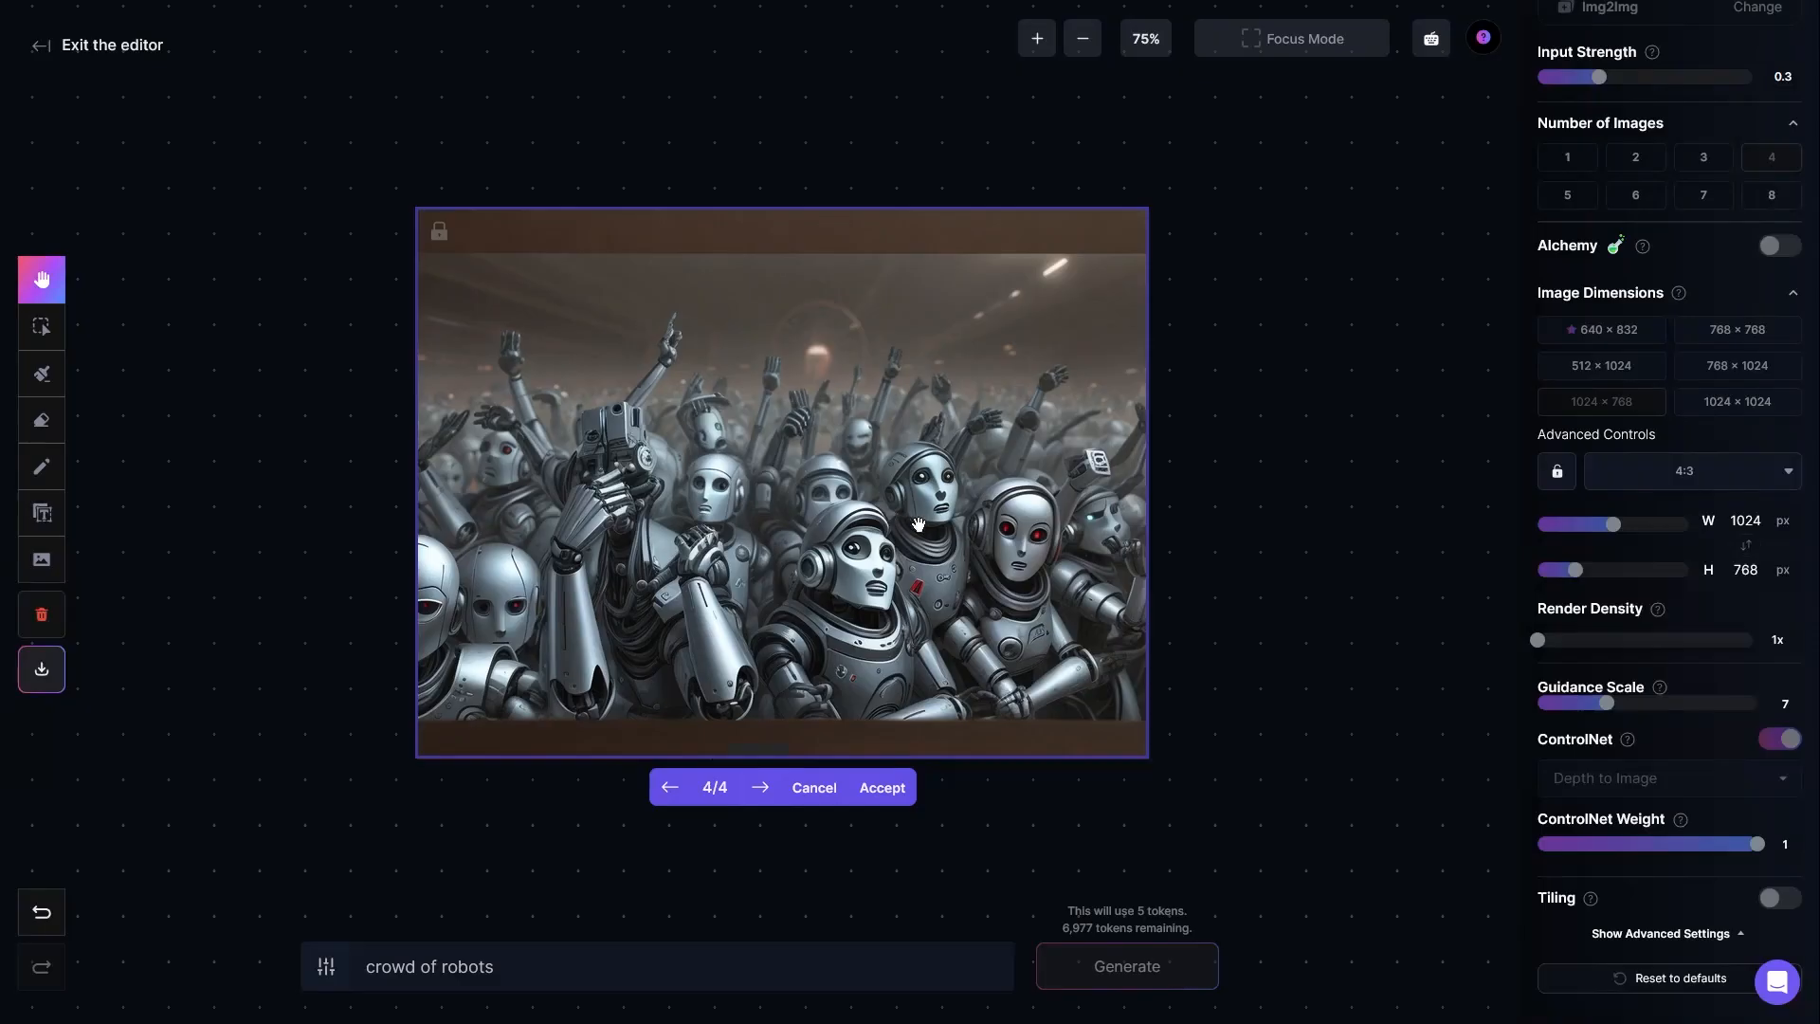